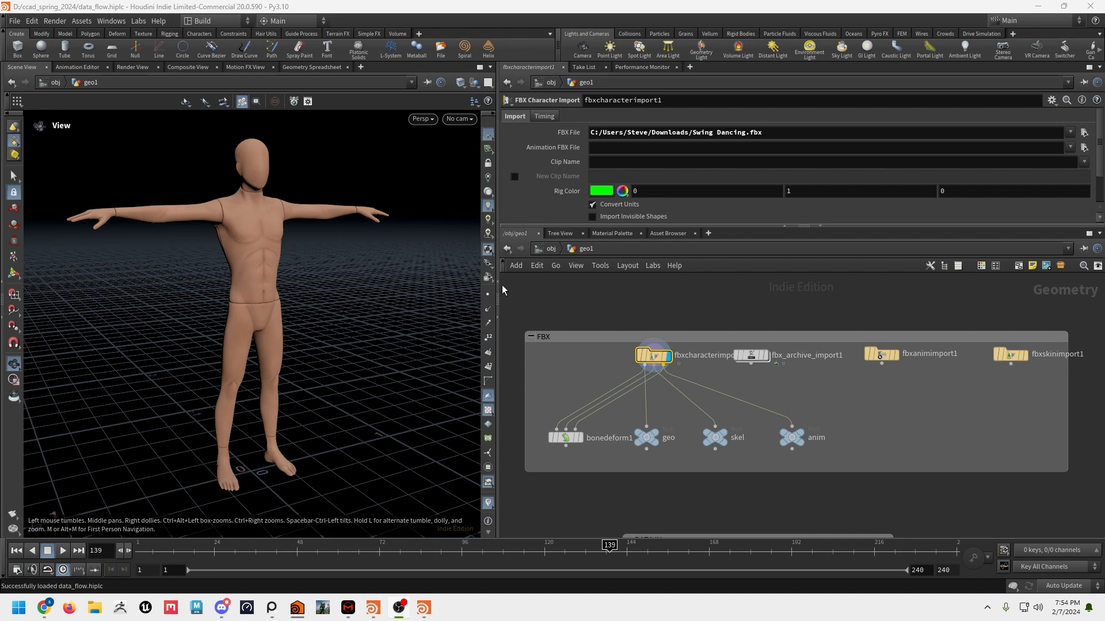
Step: Enlarge the network editor by shrinking the viewport and parameter panes, keeping the FBX network box in view
left_click_drag(496, 322, 471, 322)
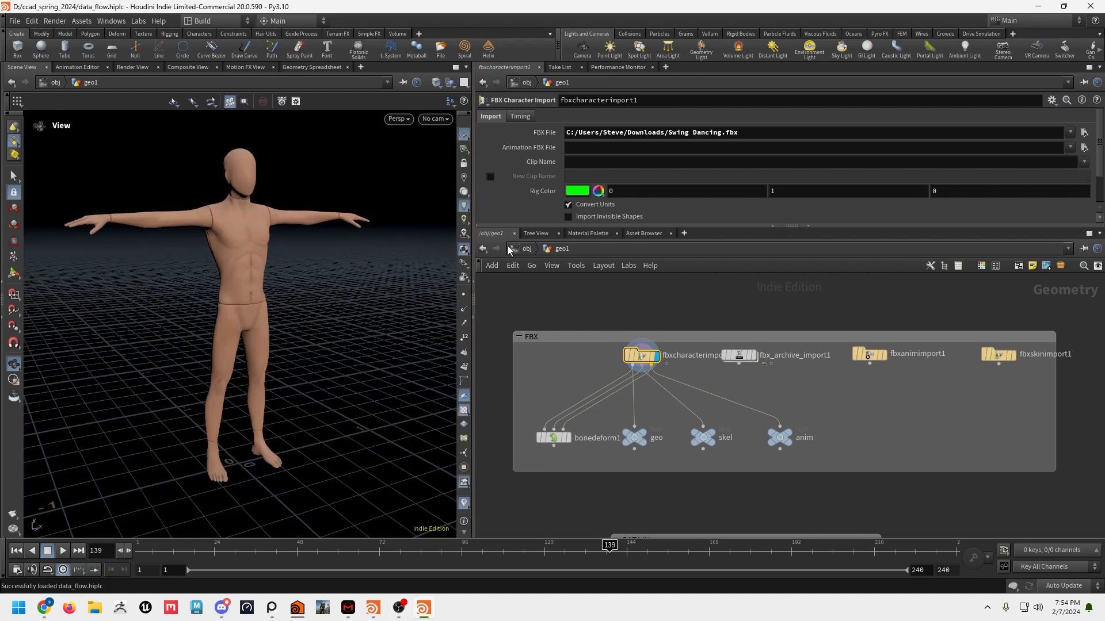
left_click_drag(505, 227, 509, 232)
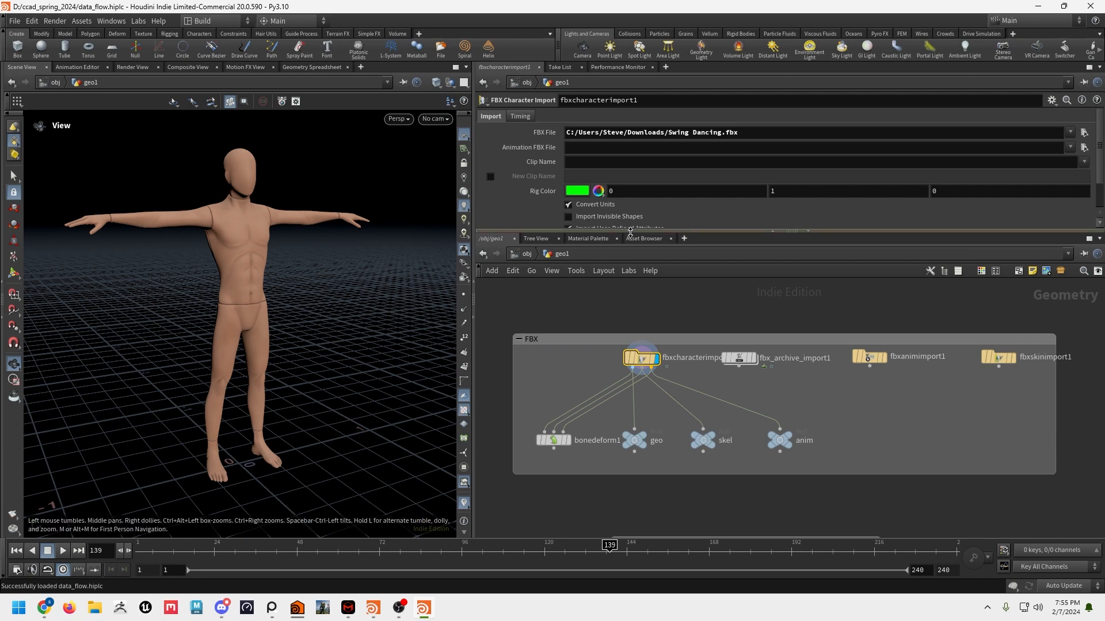
left_click_drag(631, 232, 630, 230)
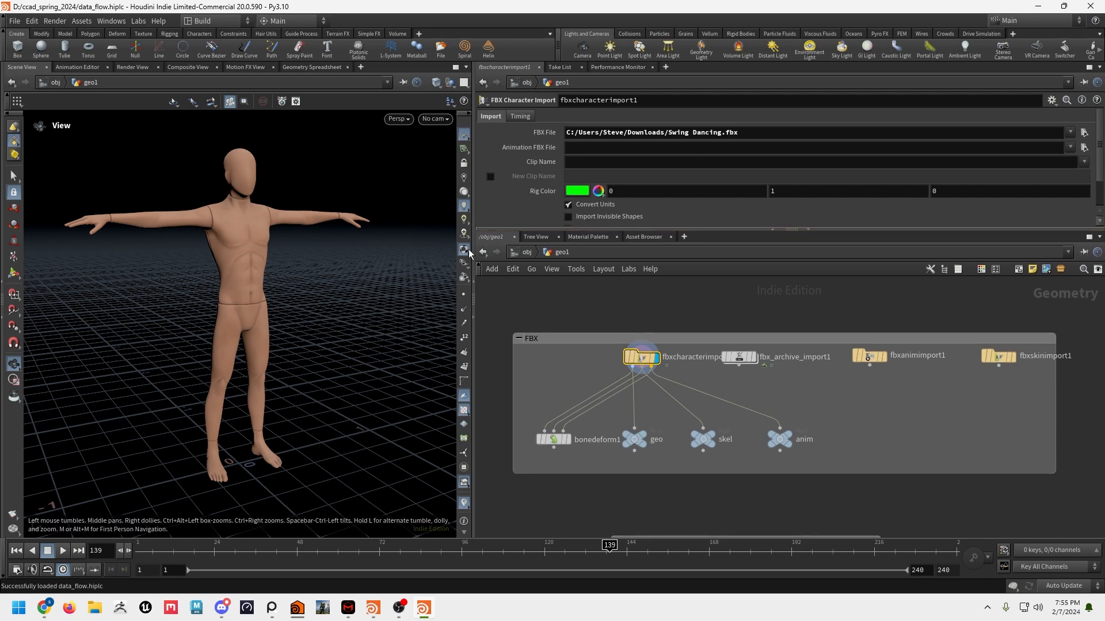
scroll(668, 309, "down", 3)
middle_click_drag(746, 438, 728, 415)
scroll(716, 399, "up", 1)
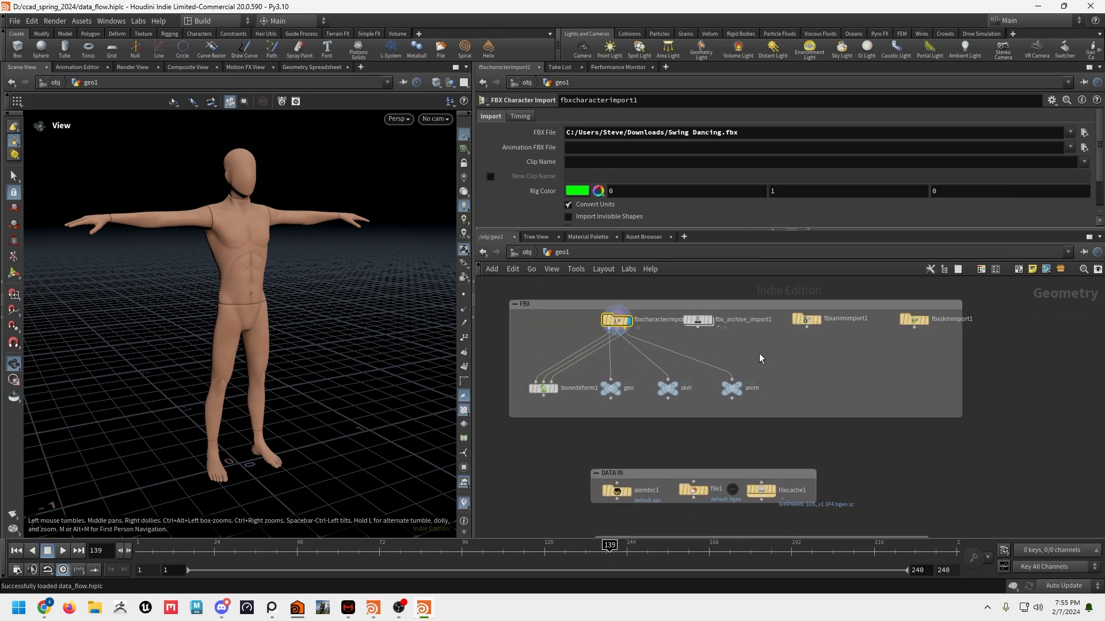
middle_click_drag(759, 355, 845, 371)
scroll(772, 349, "up", 1)
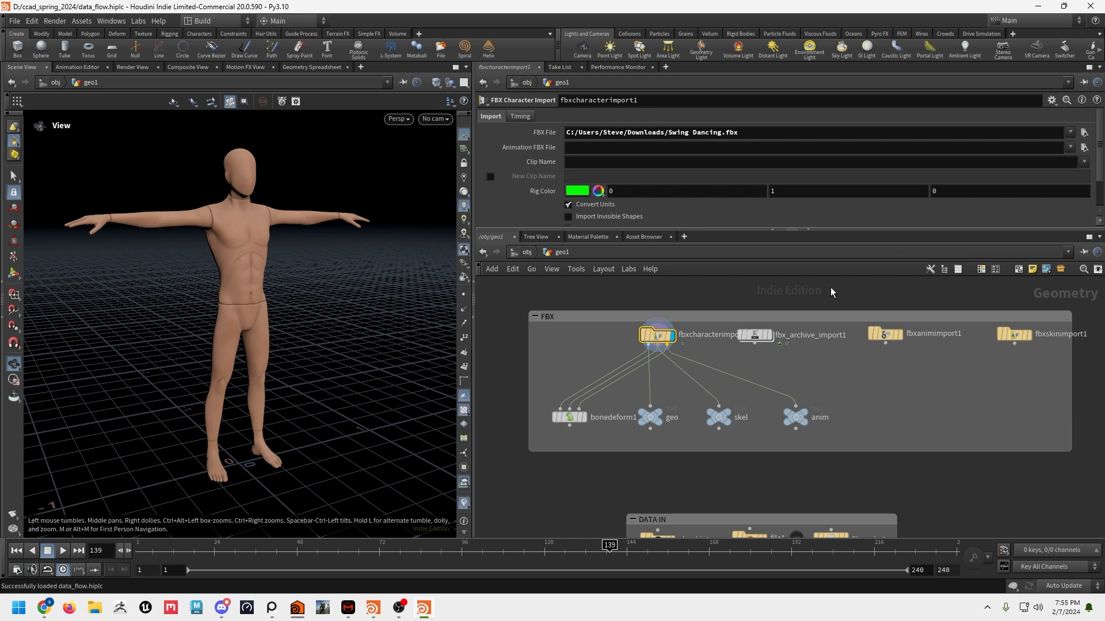
left_click_drag(775, 228, 771, 217)
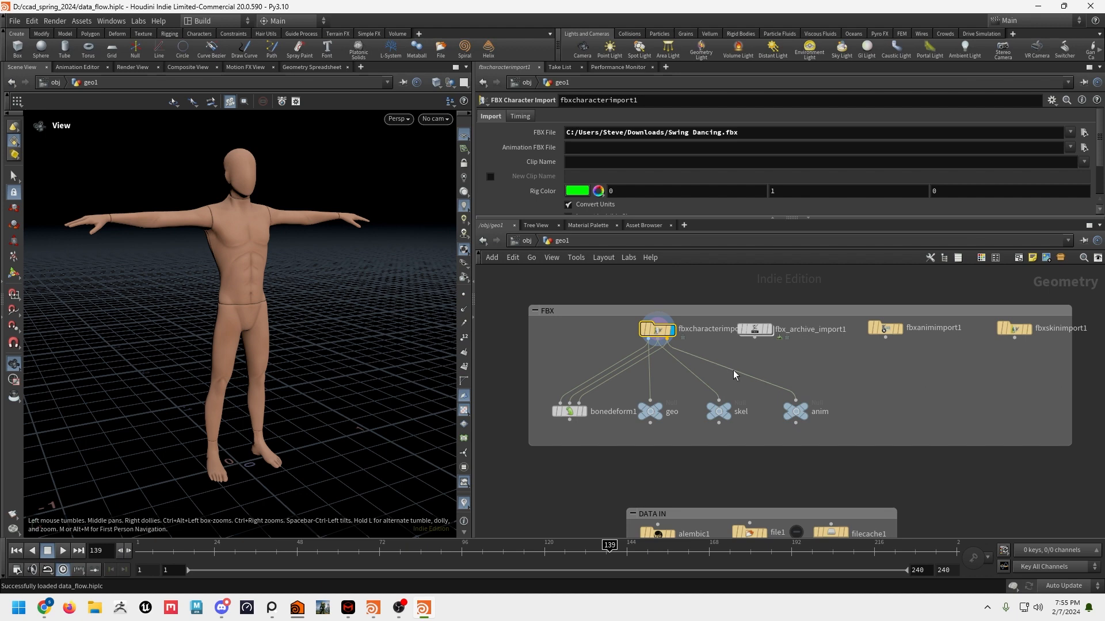
Step: Widen the network editor further and move the fbxcharacterimport1 node clear of fbx_archive_import1 within the FBX box
middle_click_drag(724, 289, 704, 286)
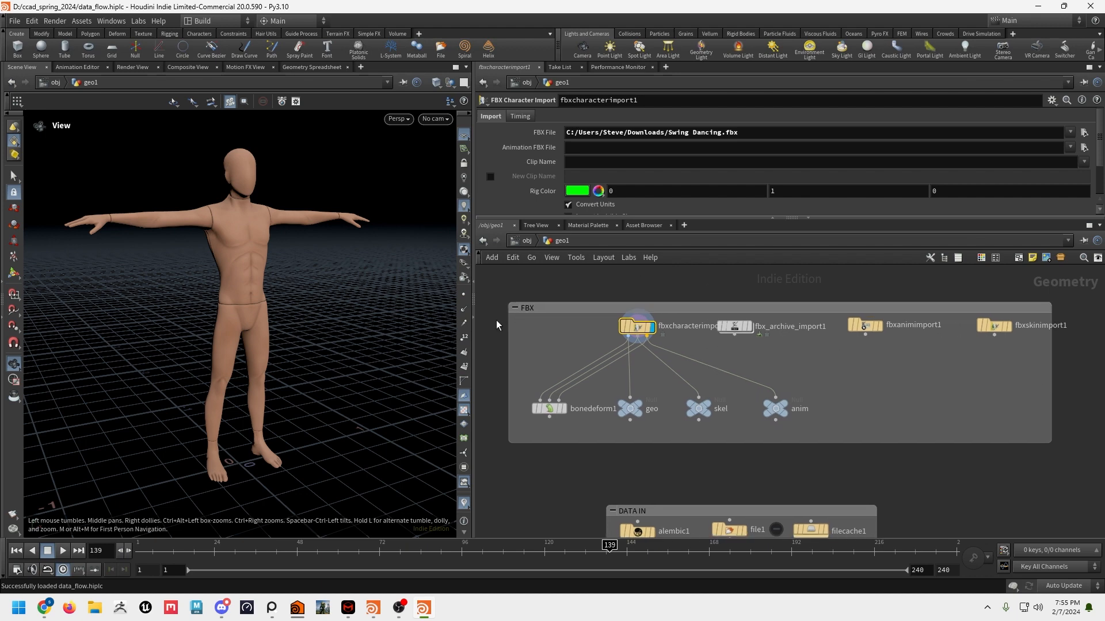
scroll(821, 360, "up", 2)
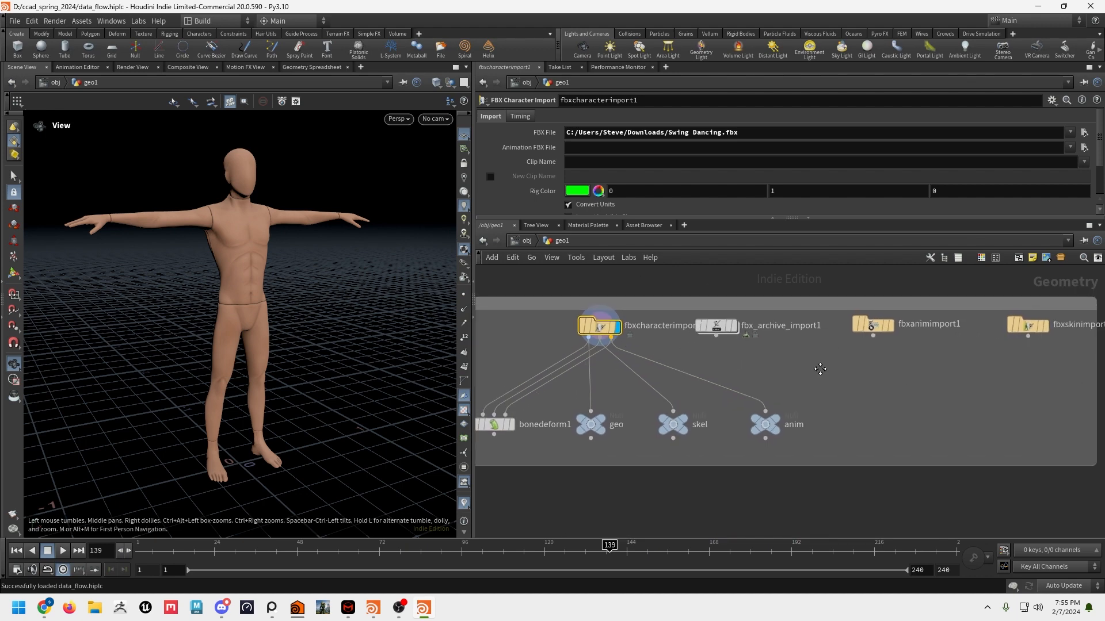
left_click_drag(470, 332, 371, 332)
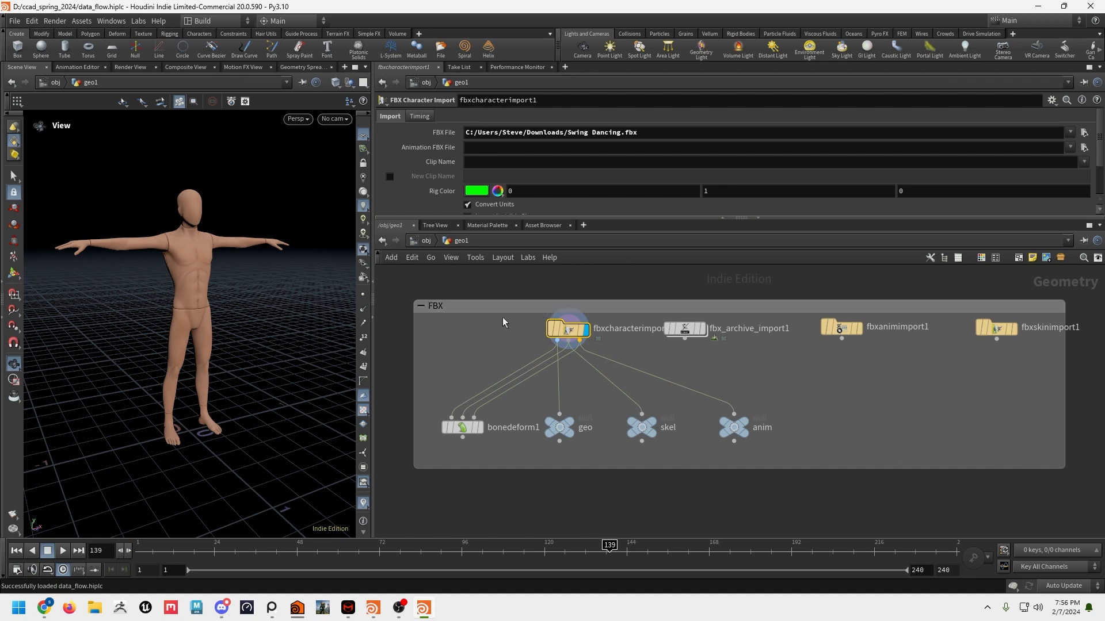
middle_click_drag(486, 329, 492, 355)
left_click_drag(582, 369, 543, 369)
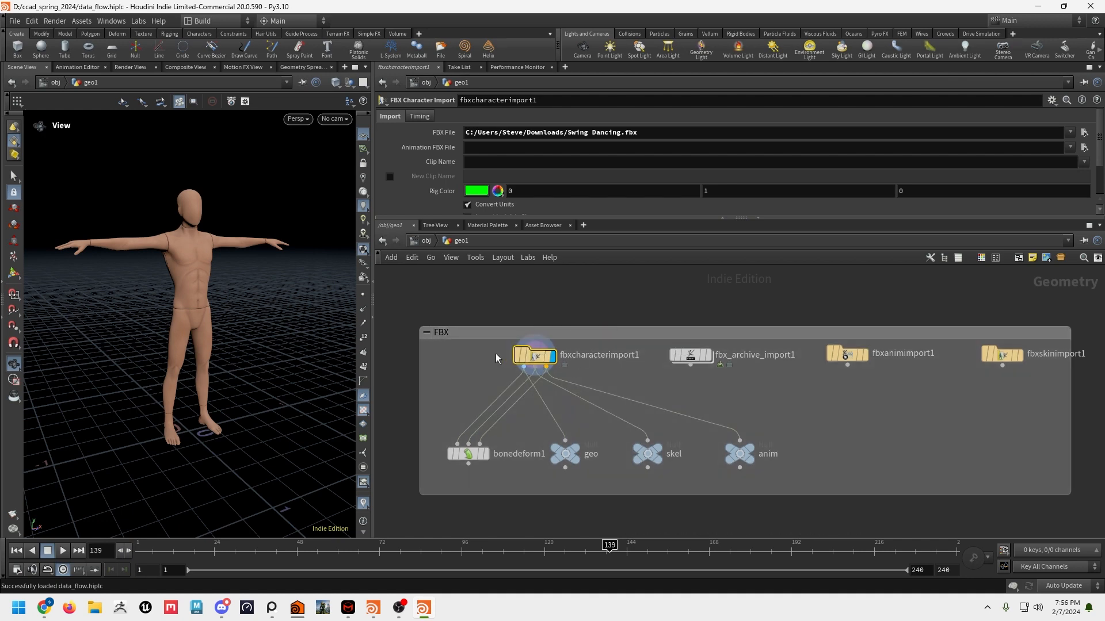
Step: Search the available nodes for "fbx" to review the FBX import and output nodes, without adding one
key("Tab")
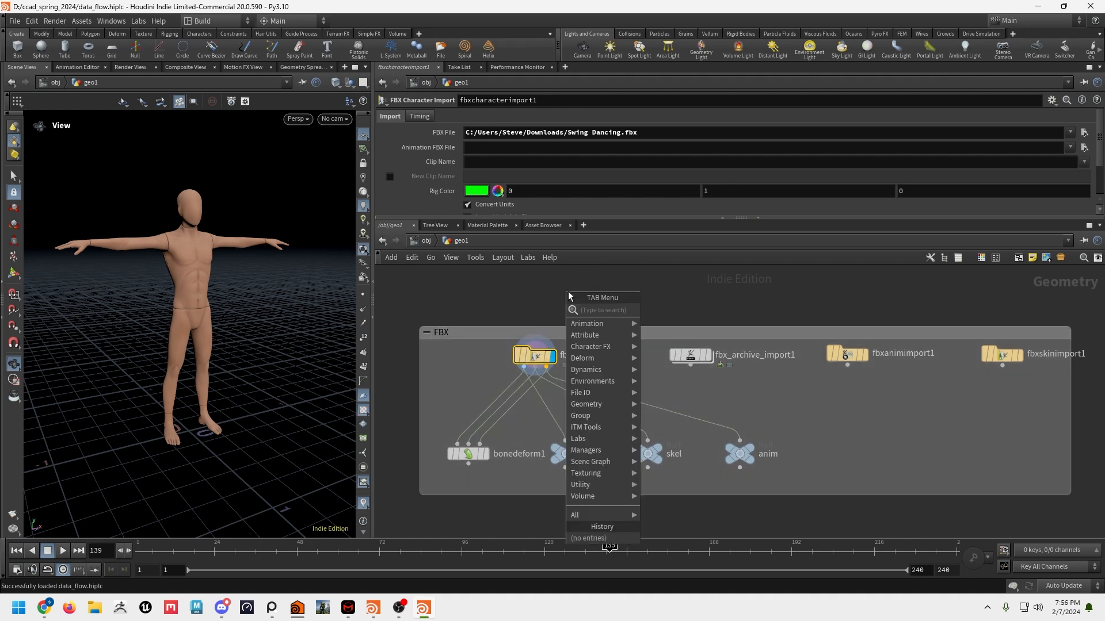
type("fbx")
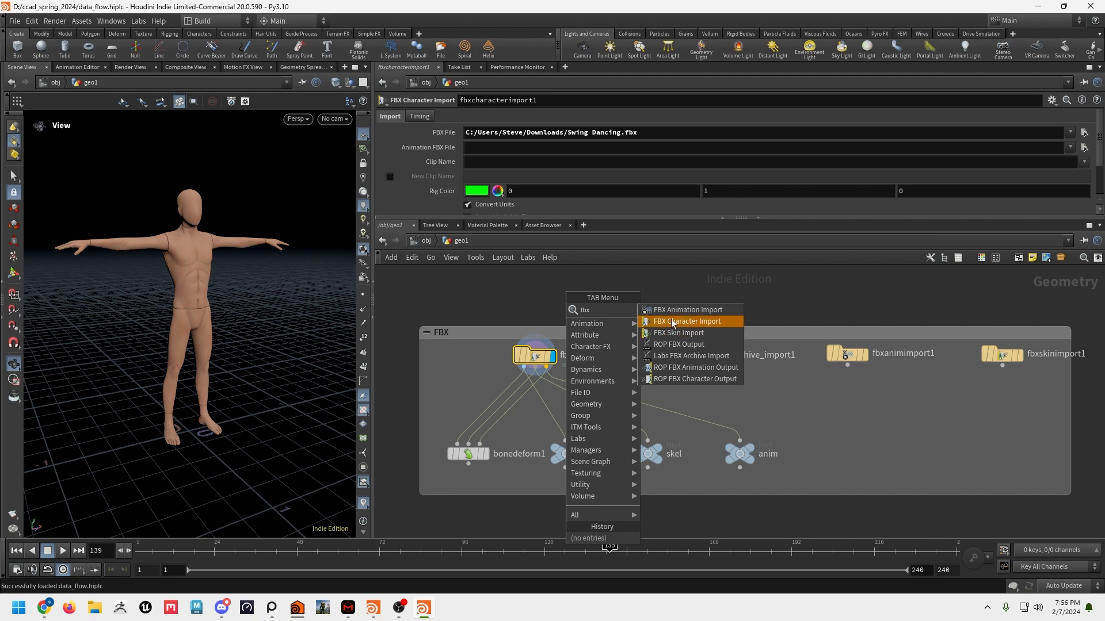
left_click(463, 361)
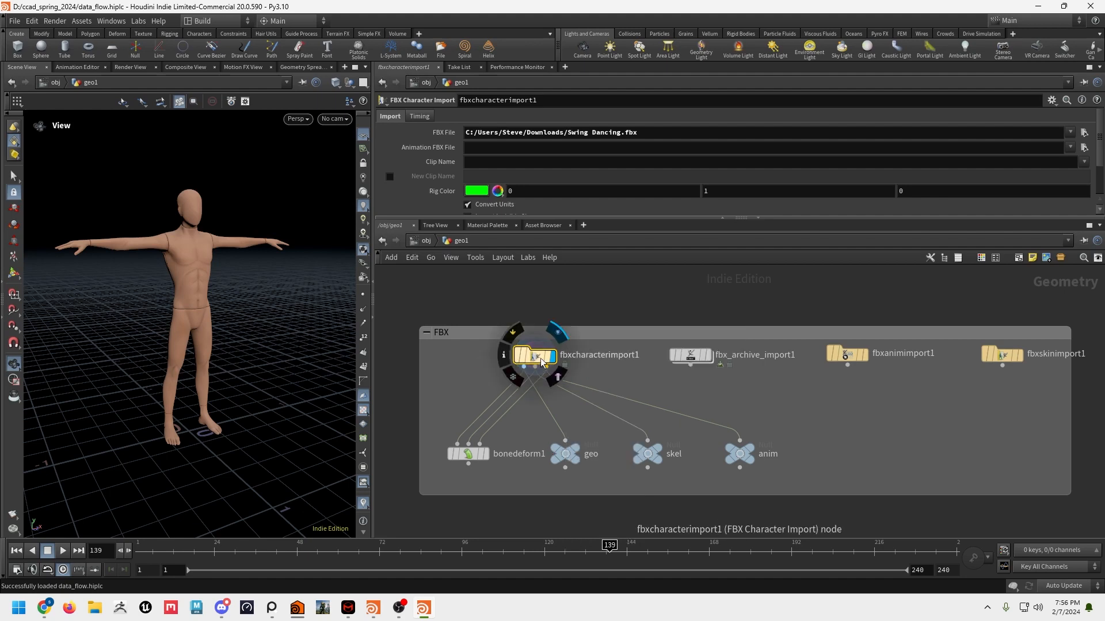
Step: Highlight the FBX File path of the fbxcharacterimport1 node
mouse_move(536, 358)
left_mouse_down()
mouse_move(562, 358)
mouse_move(542, 365)
left_mouse_up()
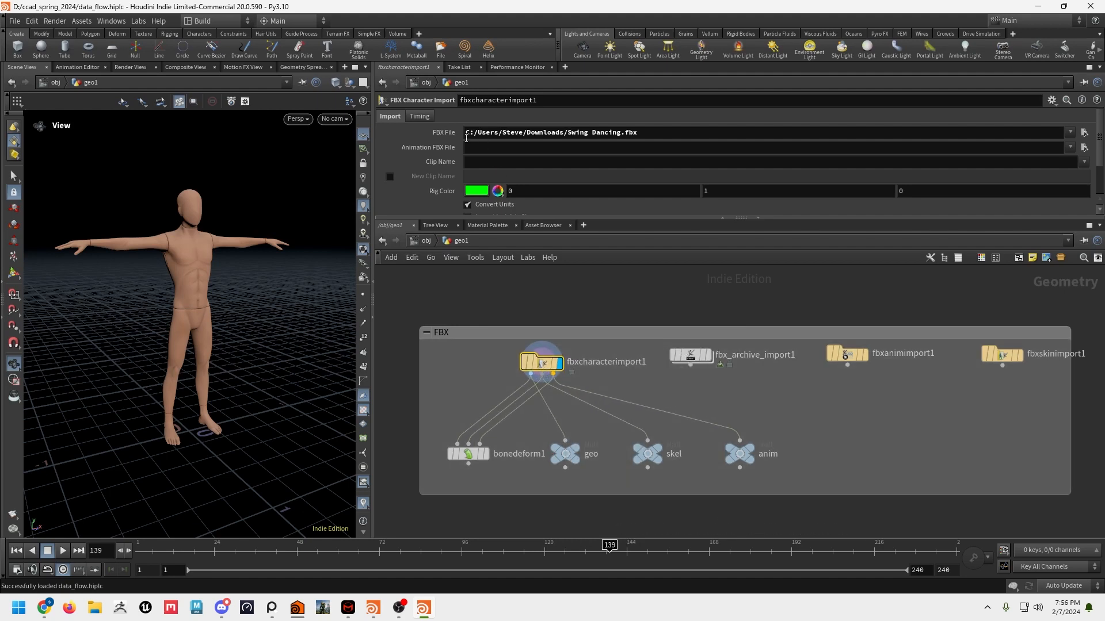
left_click_drag(466, 138, 702, 134)
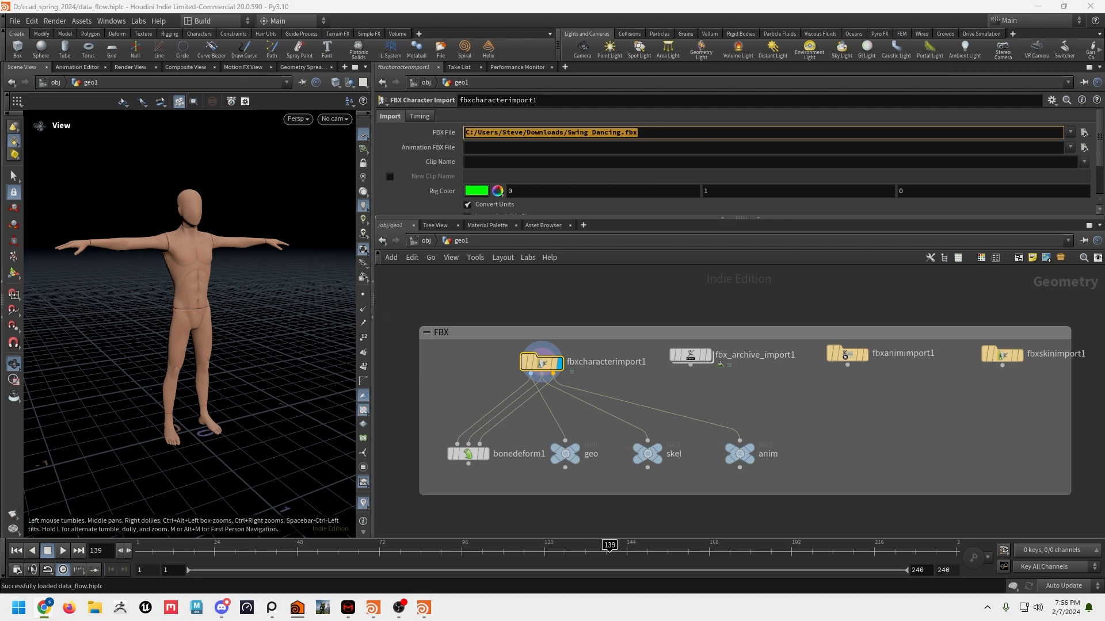
Step: Switch to the Mixamo site in Chrome and log in through Adobe with a Google account
left_click_drag(1104, 92, 680, 36)
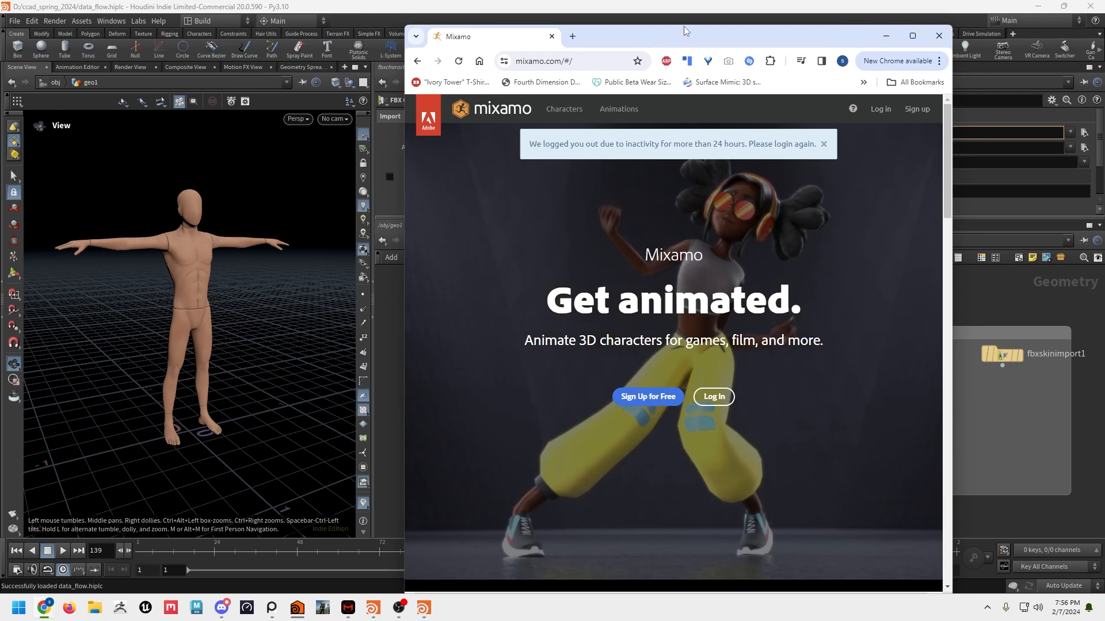
left_click(696, 403)
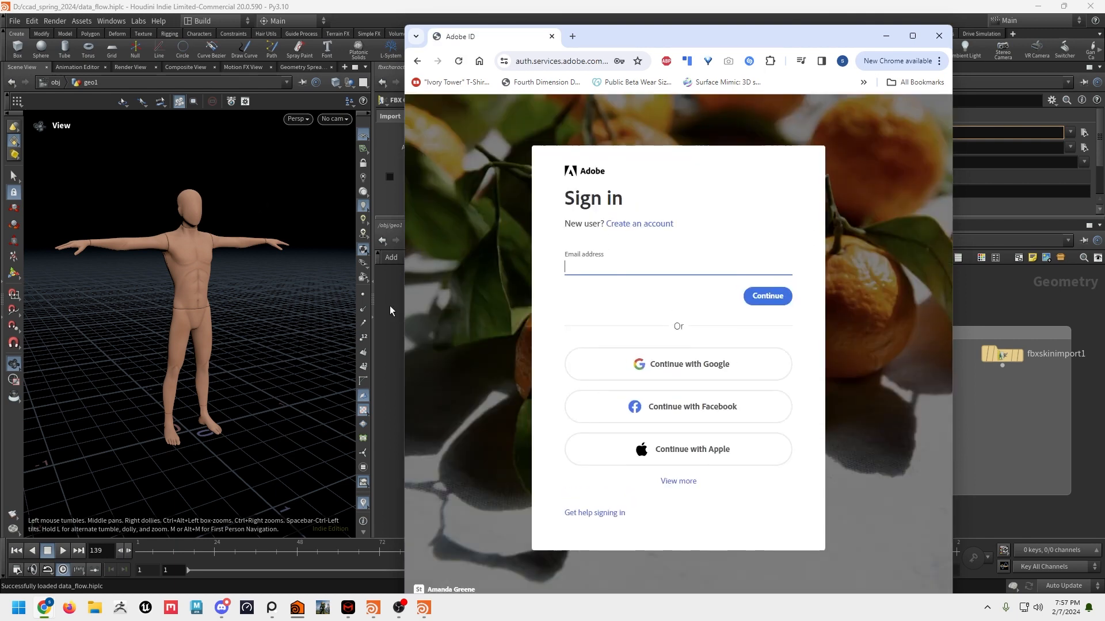
left_click(679, 376)
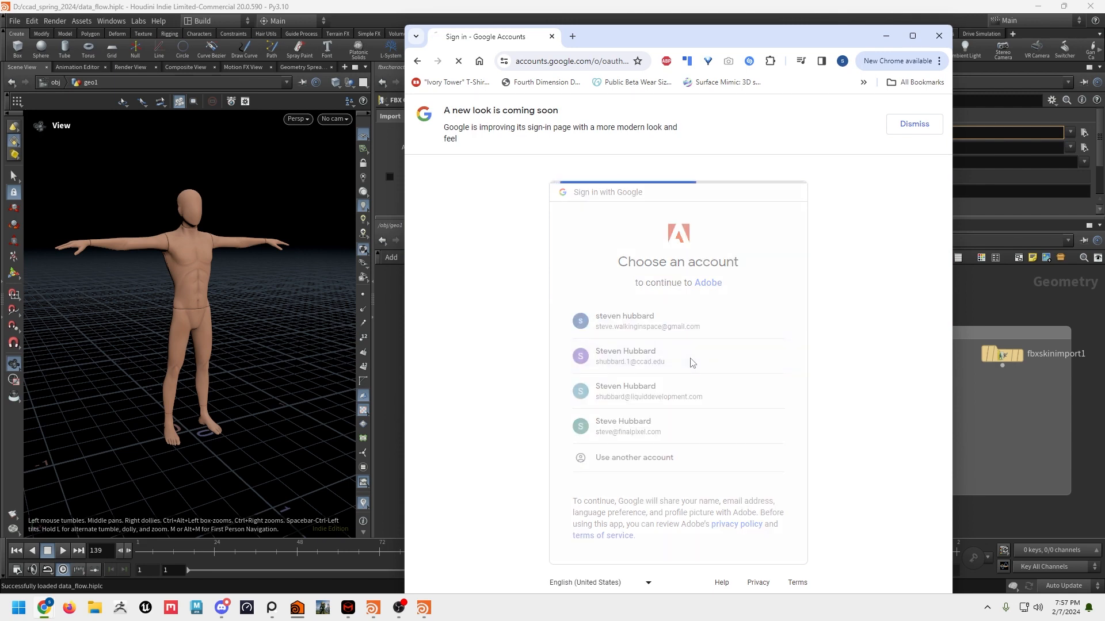
left_click(689, 361)
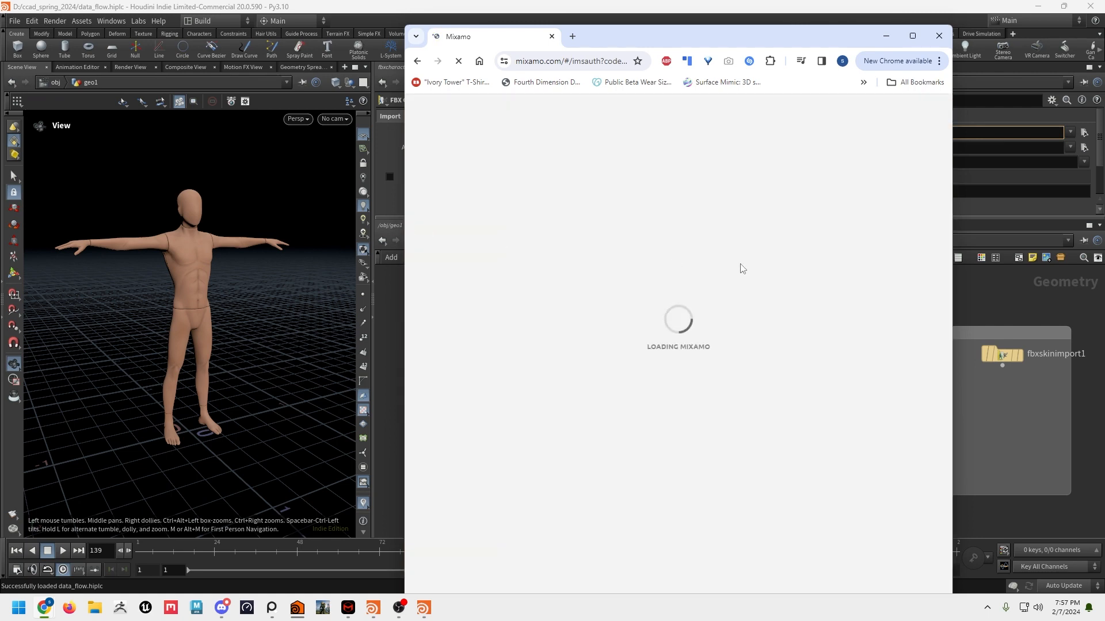
Step: Reposition and widen the browser window so the Mixamo library and character preview have more room
left_click_drag(955, 253, 1048, 251)
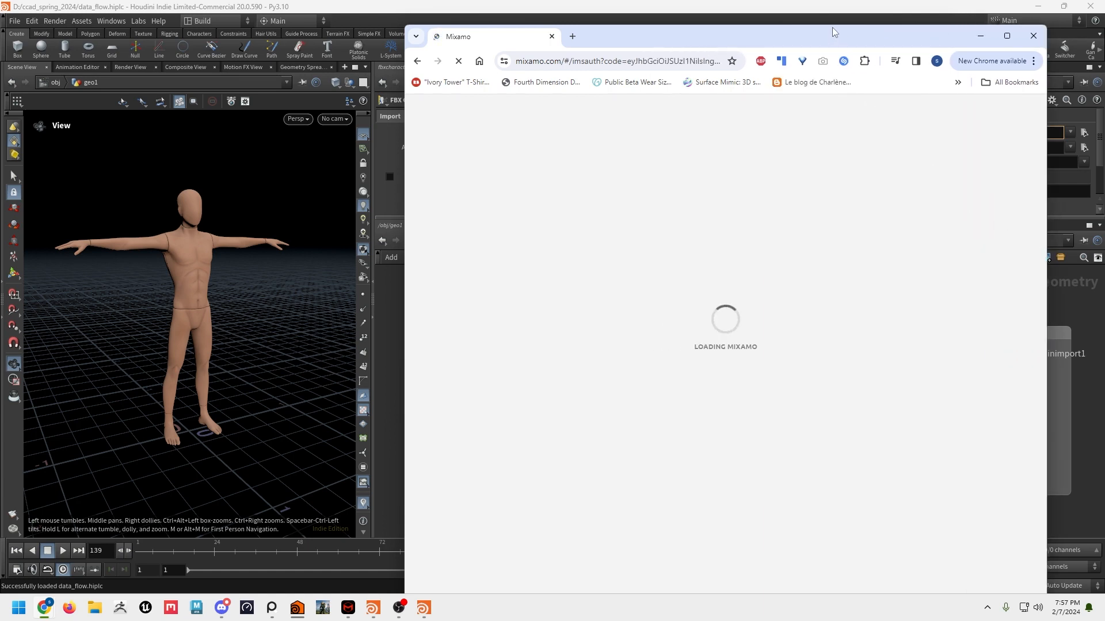
left_click_drag(834, 26, 825, 17)
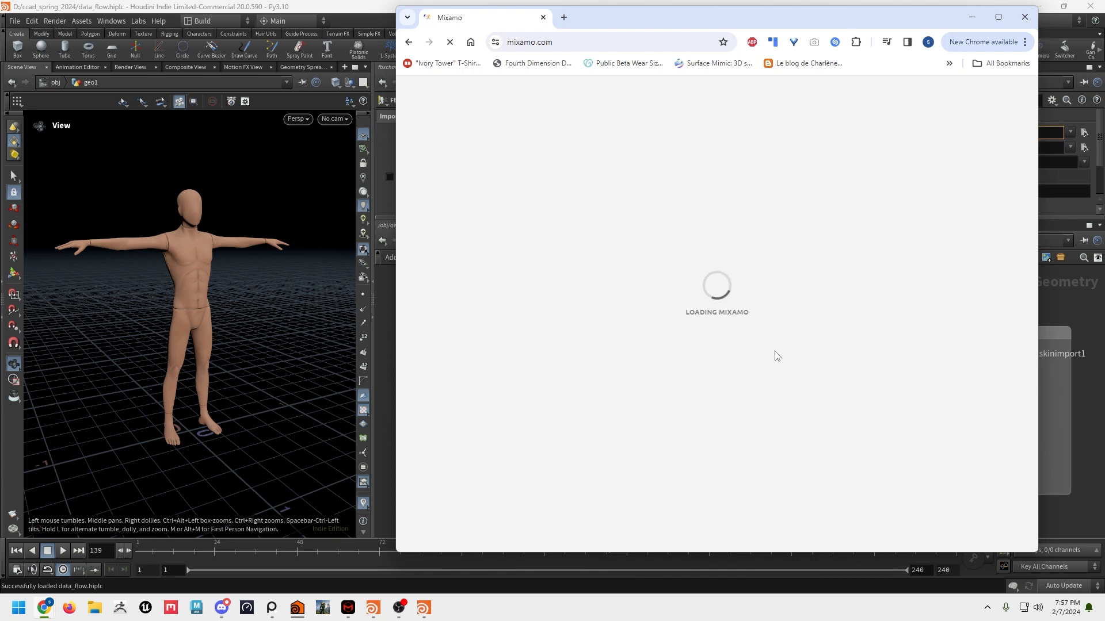
left_click_drag(588, 14, 500, 43)
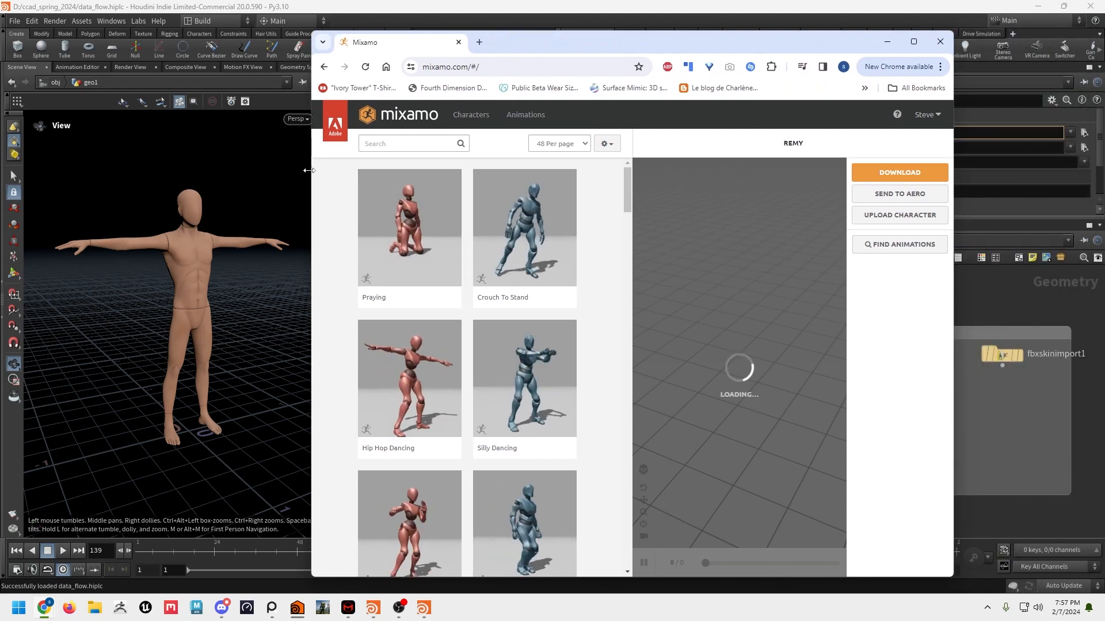
left_click_drag(309, 170, 148, 171)
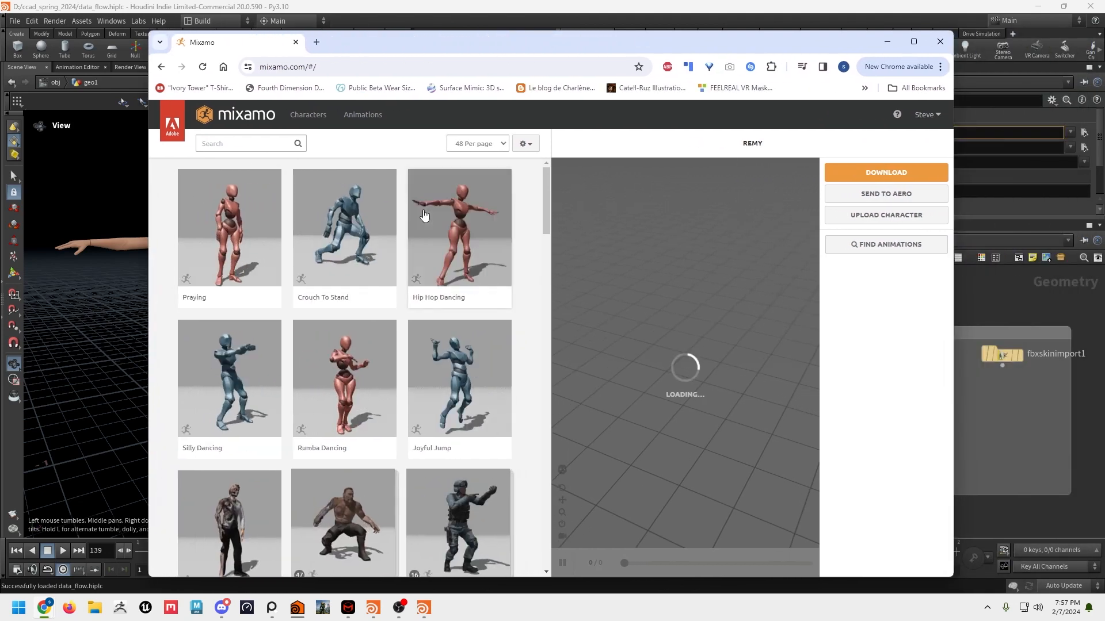
Step: Browse the Mixamo character library and use Medea as the new character
scroll(417, 354, "down", 5)
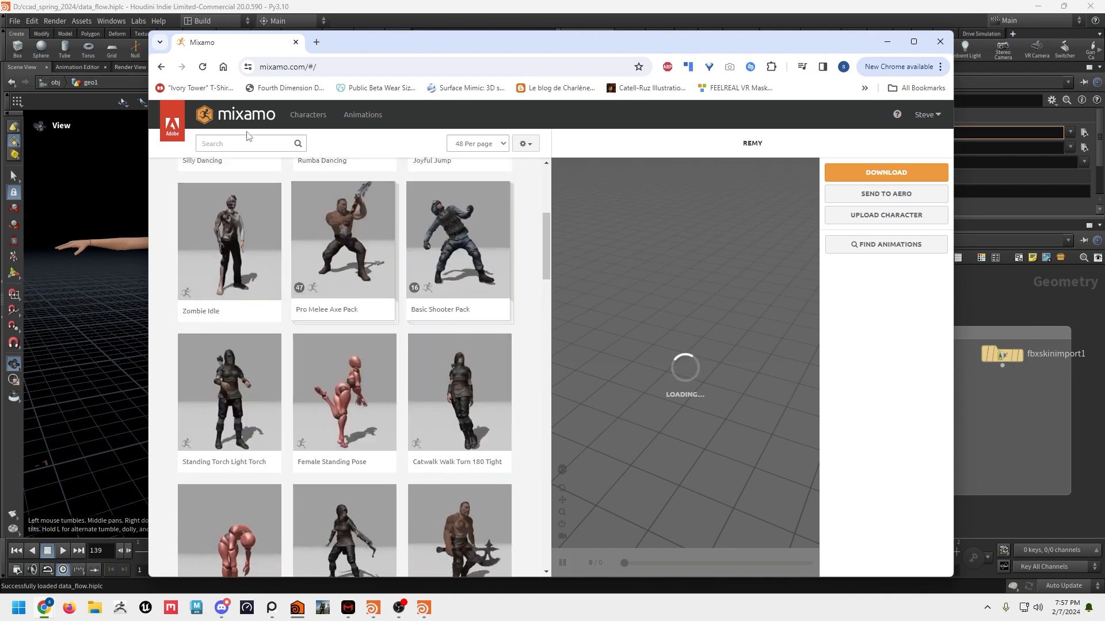
left_click(308, 115)
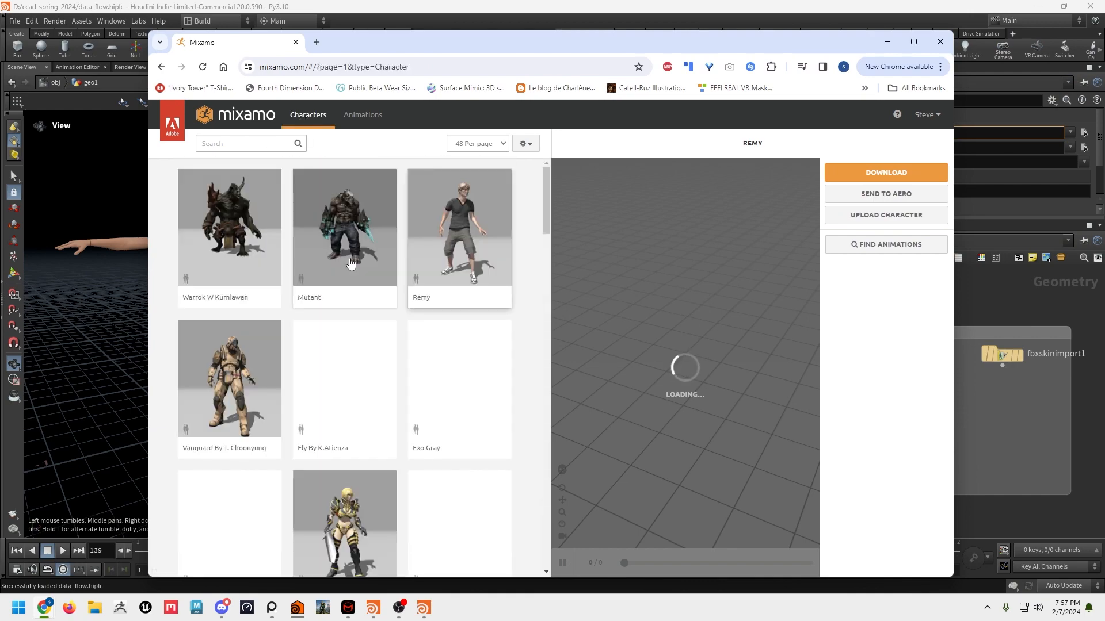
scroll(288, 316, "down", 12)
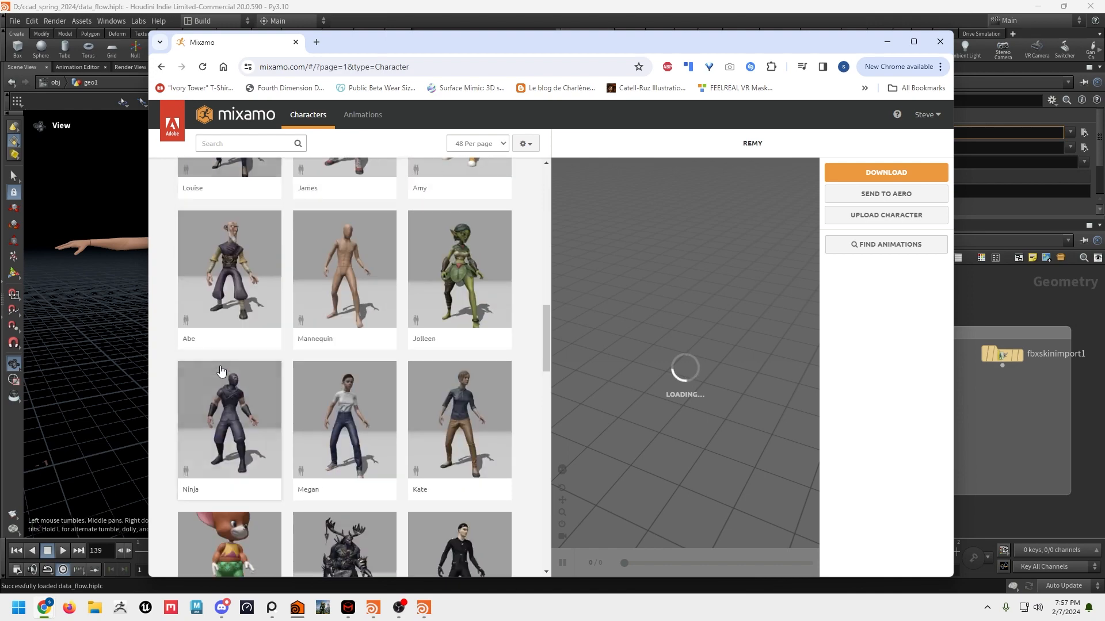
scroll(222, 371, "down", 15)
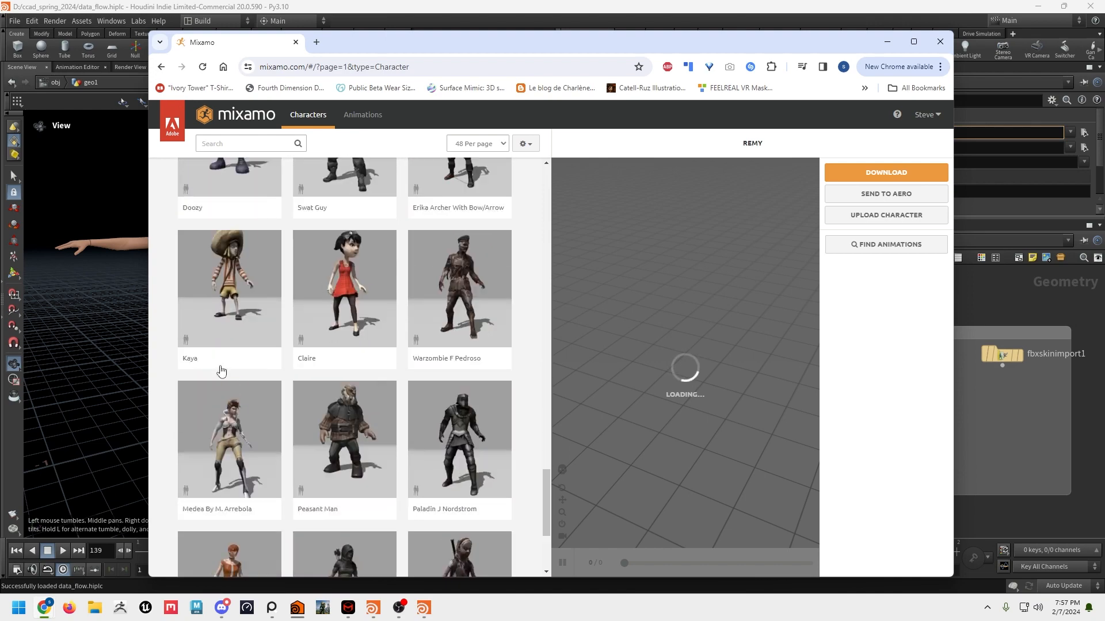
scroll(222, 371, "down", 5)
scroll(222, 368, "up", 4)
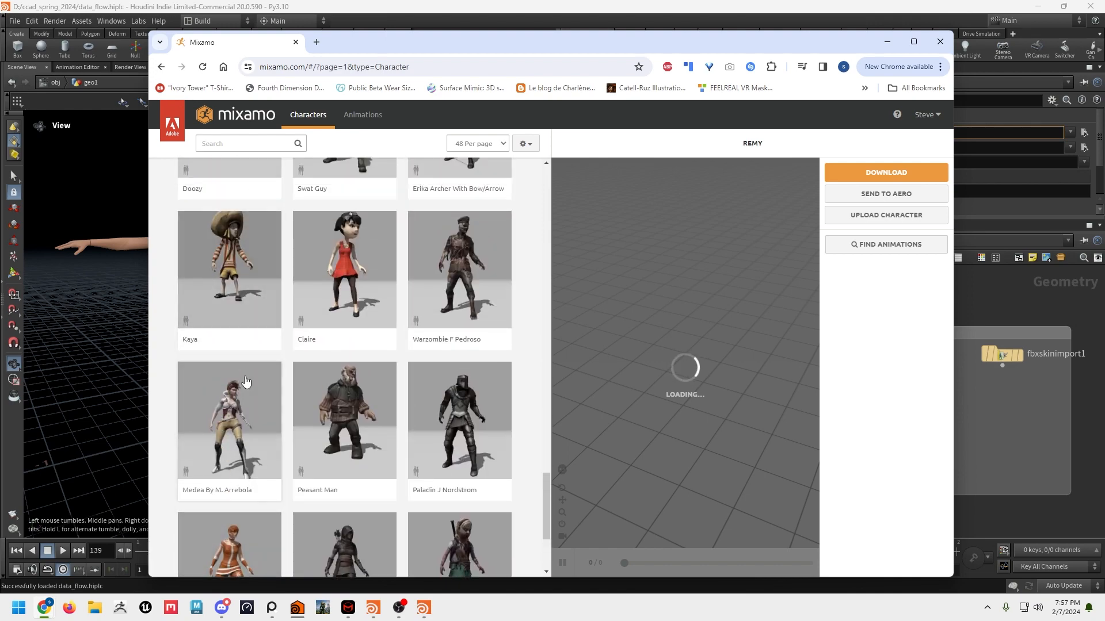
left_click(245, 384)
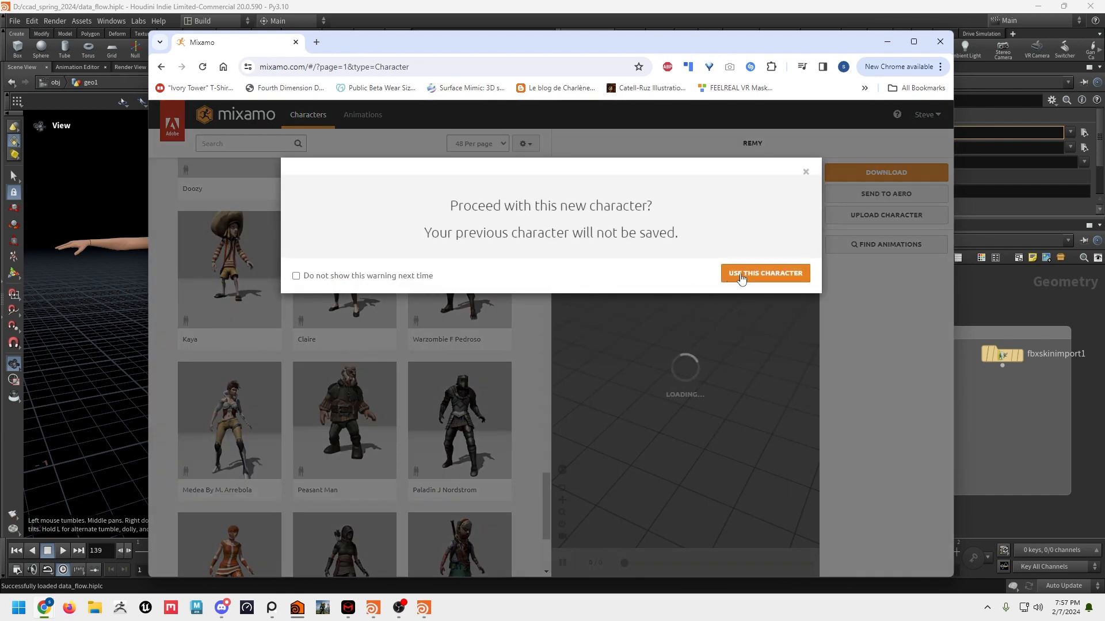
left_click(741, 276)
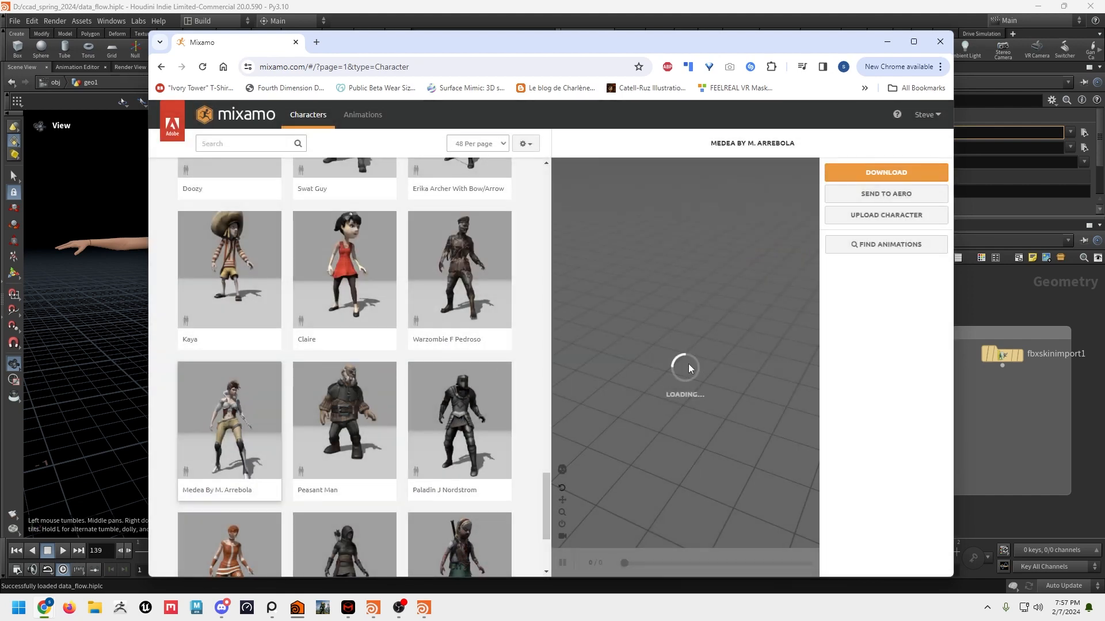
Step: Widen the browser window, search the Mixamo animations for "jump" and apply Mutant Jumping to the Medea character
left_click_drag(954, 352, 1096, 355)
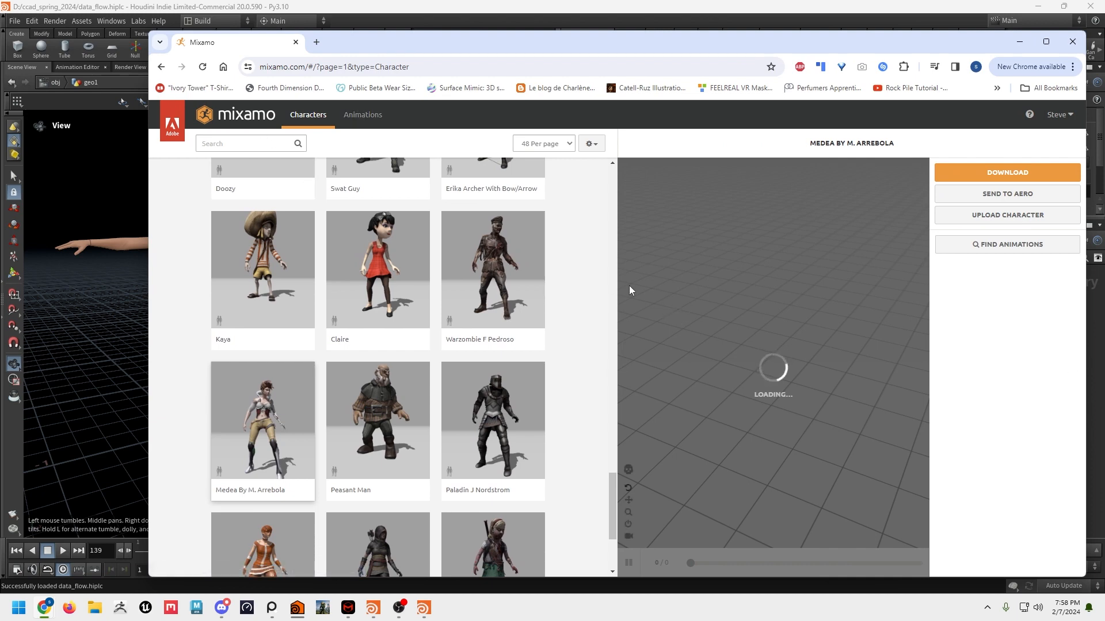
left_click(362, 115)
left_click(228, 146)
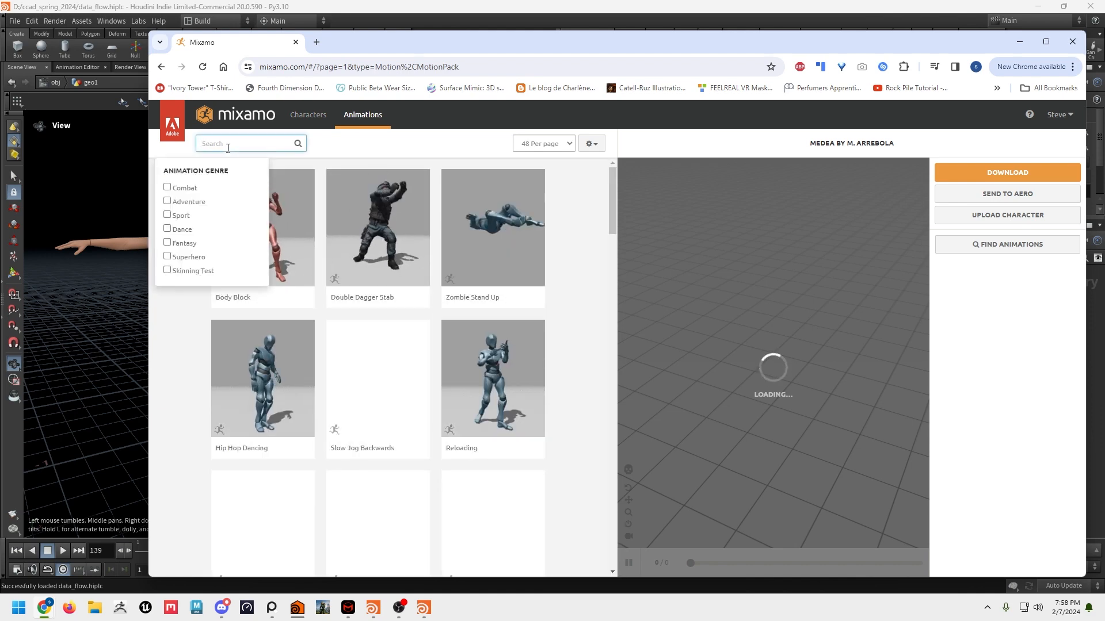
type("jump")
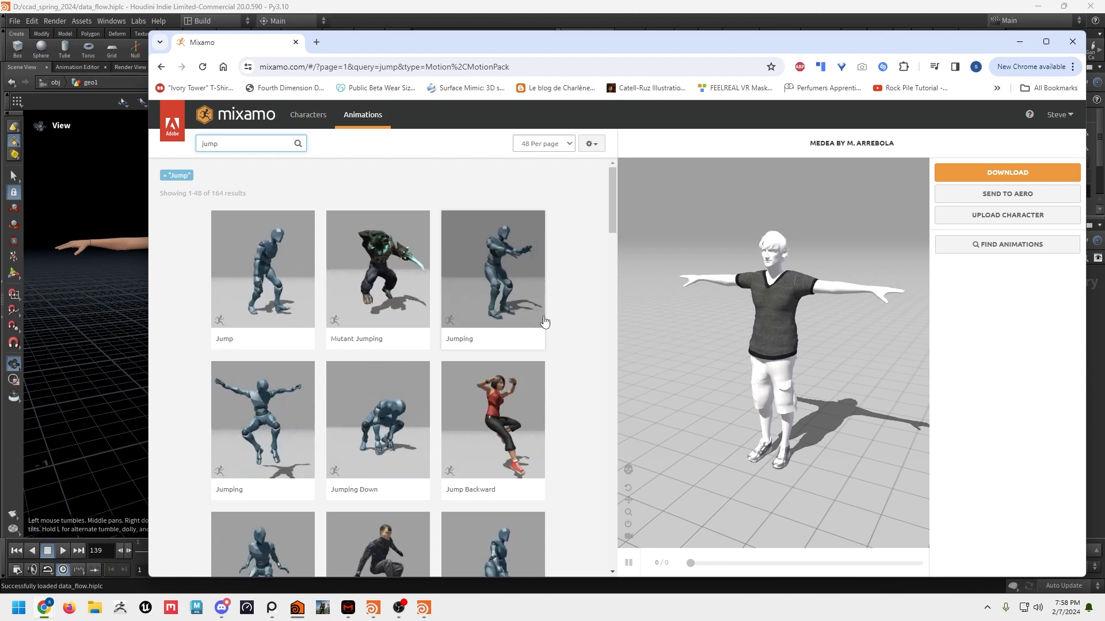
left_click(407, 280)
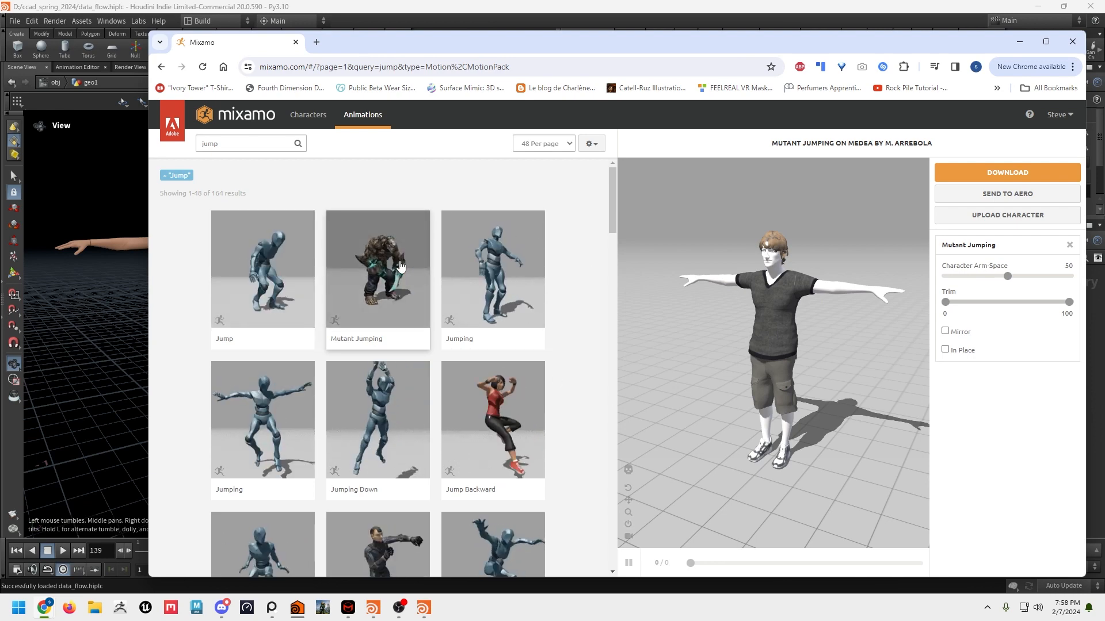
left_click(371, 264)
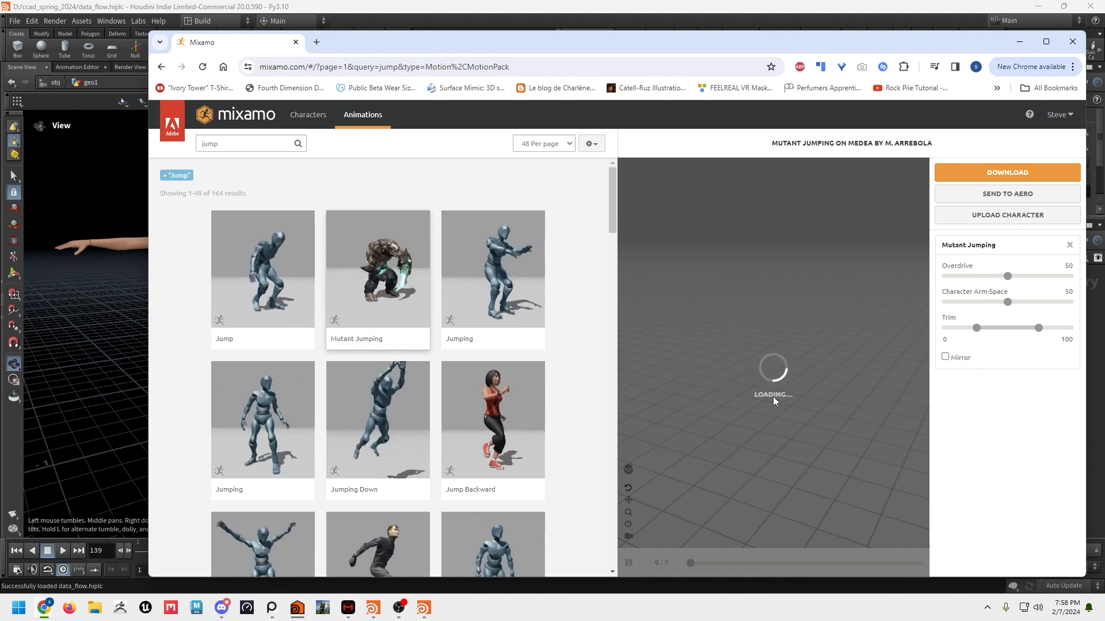
Step: Review the download settings for Medea's Mutant Jumping animation, including the frames-per-second options, and cancel the download
left_click(993, 178)
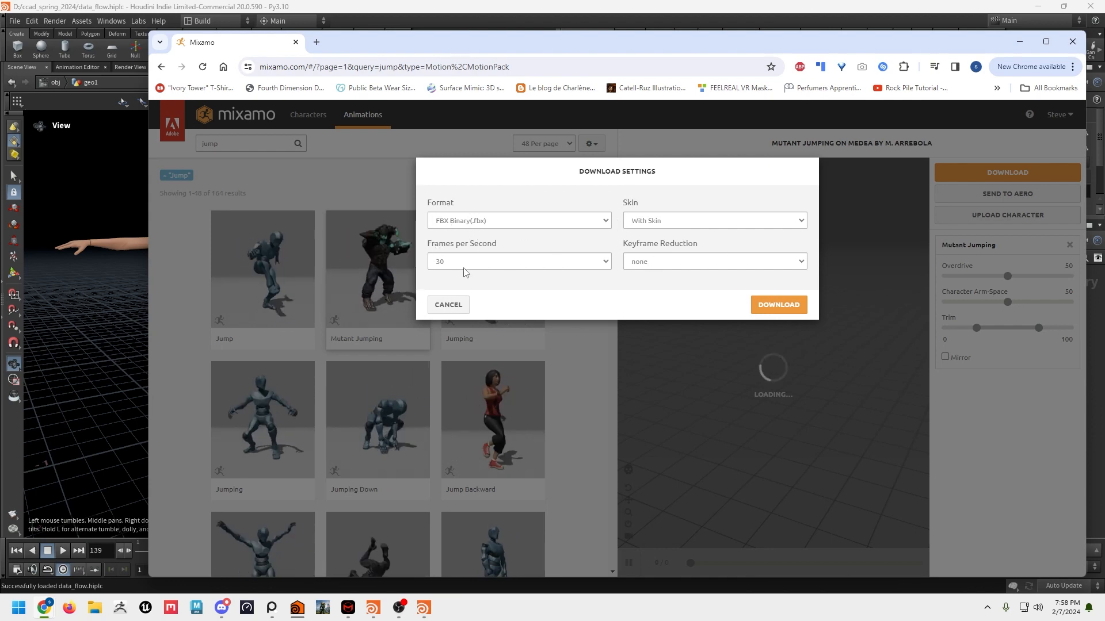
left_click(481, 259)
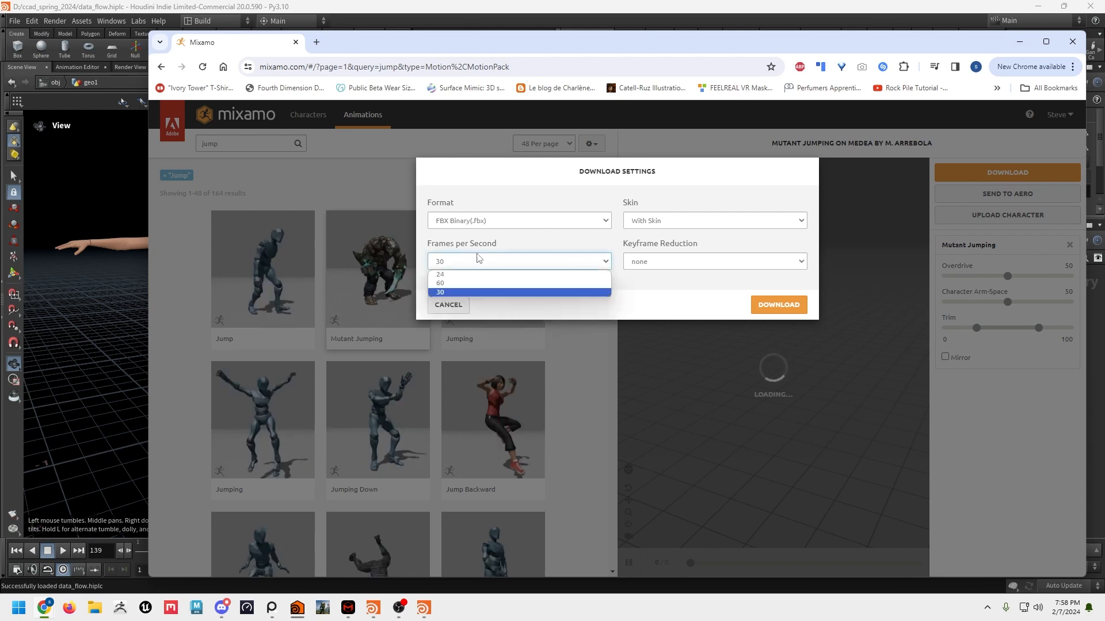
left_click(497, 292)
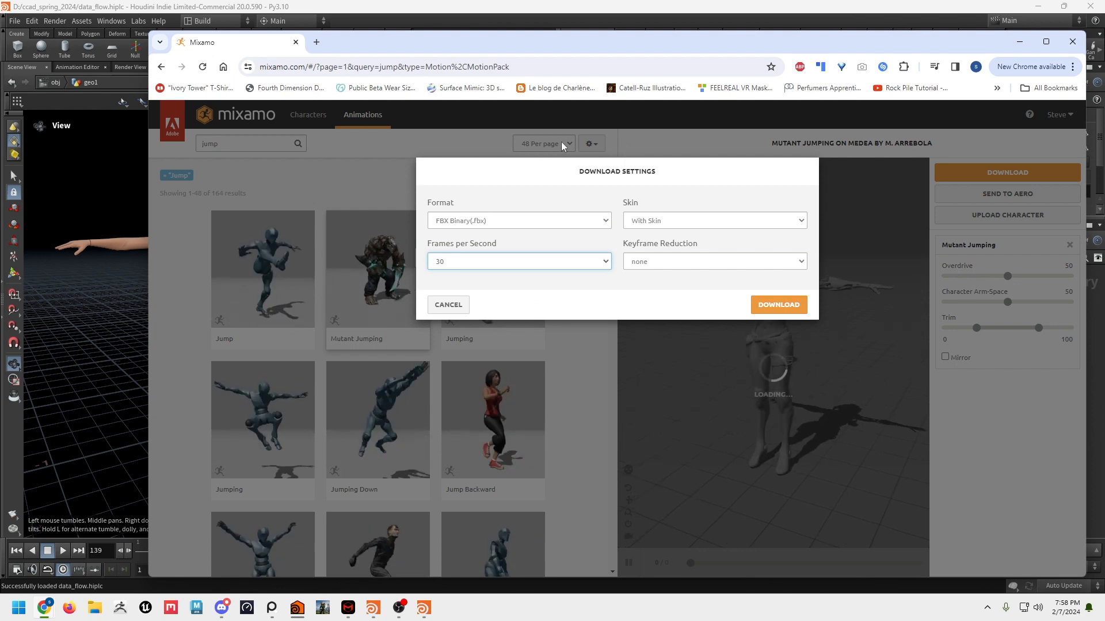
left_click_drag(340, 42, 351, 45)
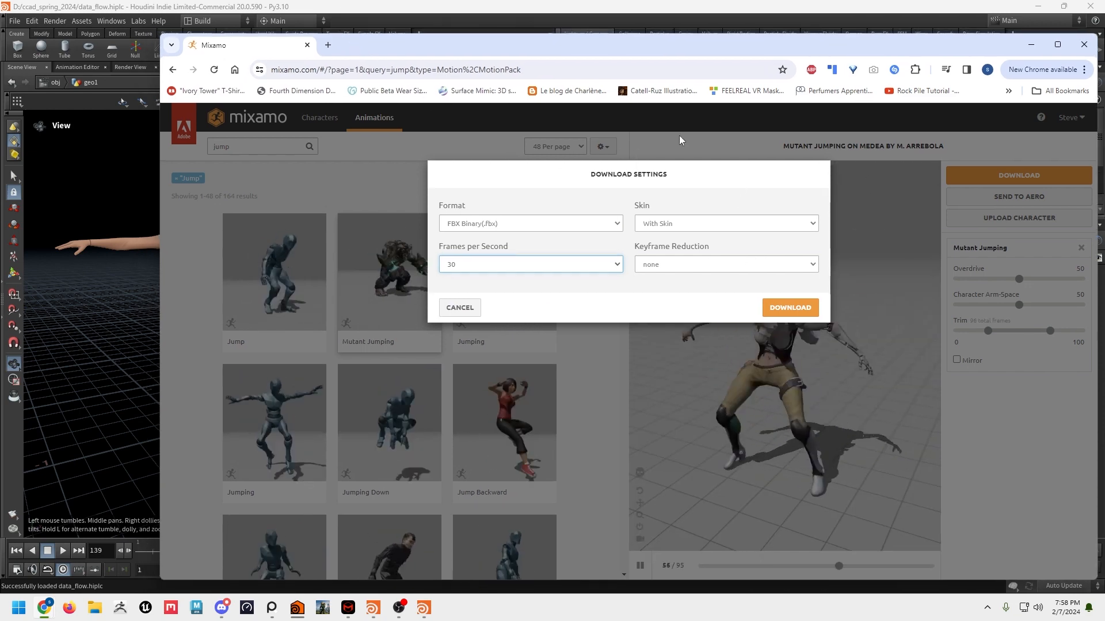
left_click(458, 307)
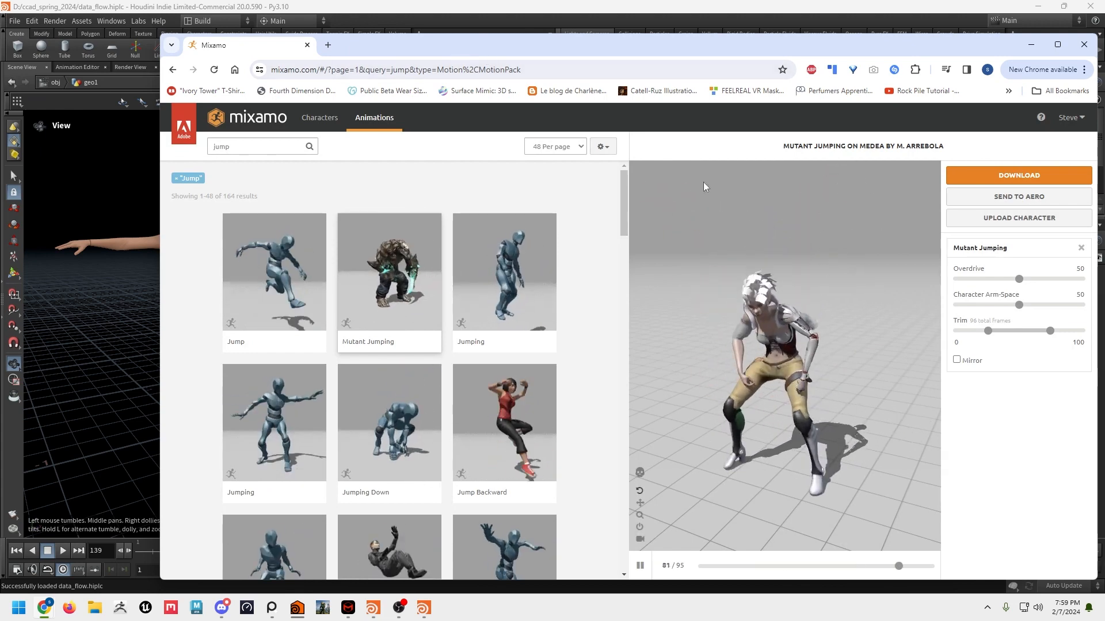
Step: Switch to Houdini and choose Swing Dancing.fbx from the Downloads folder as the FBX file of fbxcharacterimport1
left_click(1030, 45)
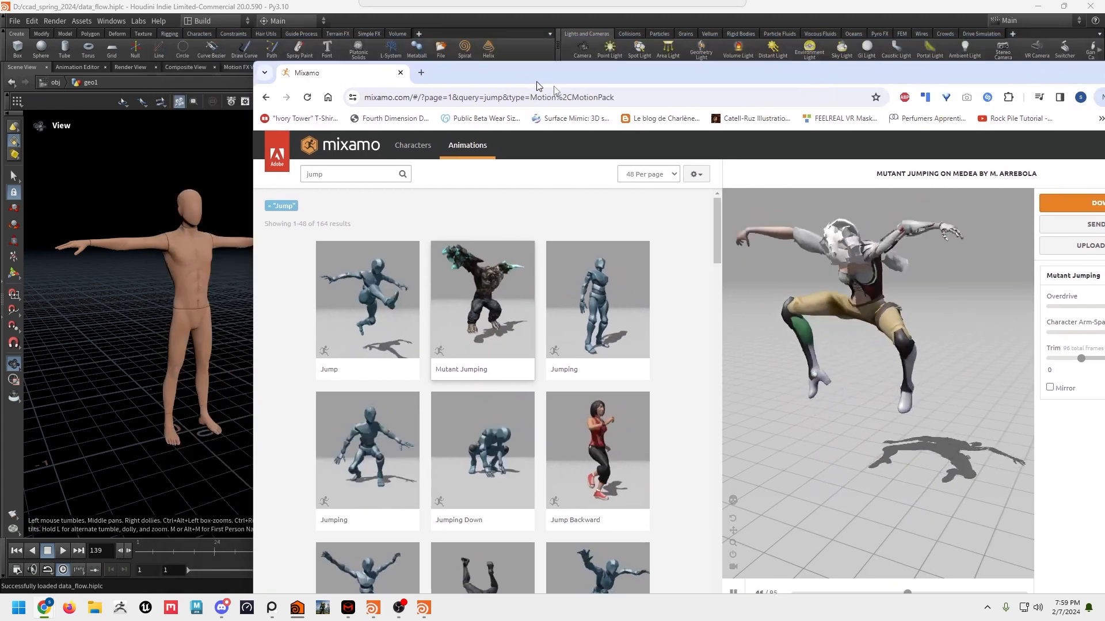
left_click(664, 129)
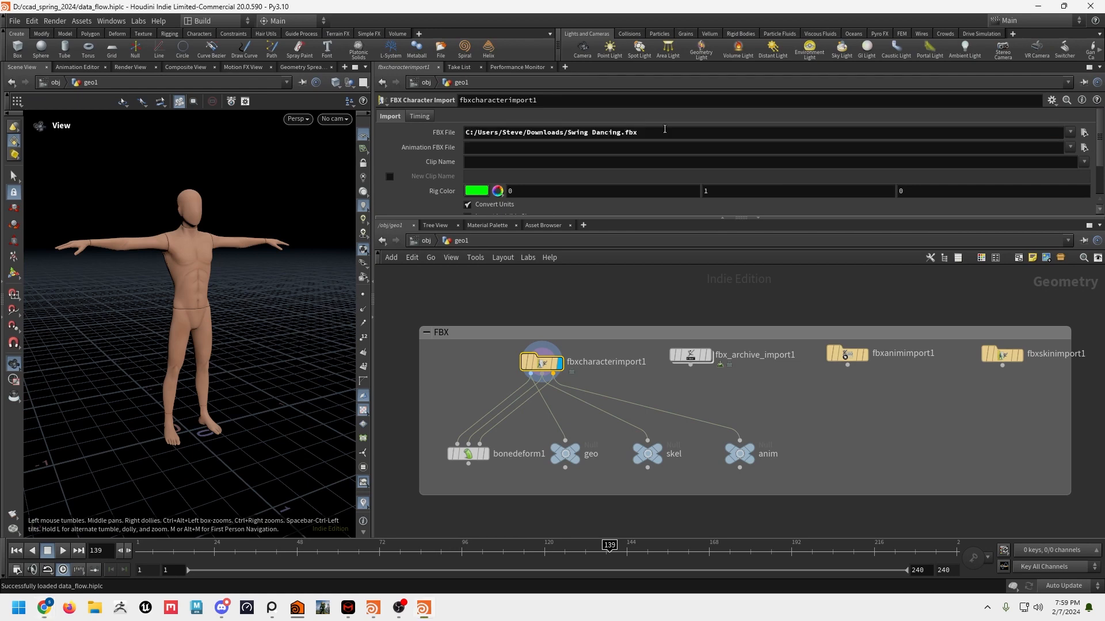
left_click(1081, 132)
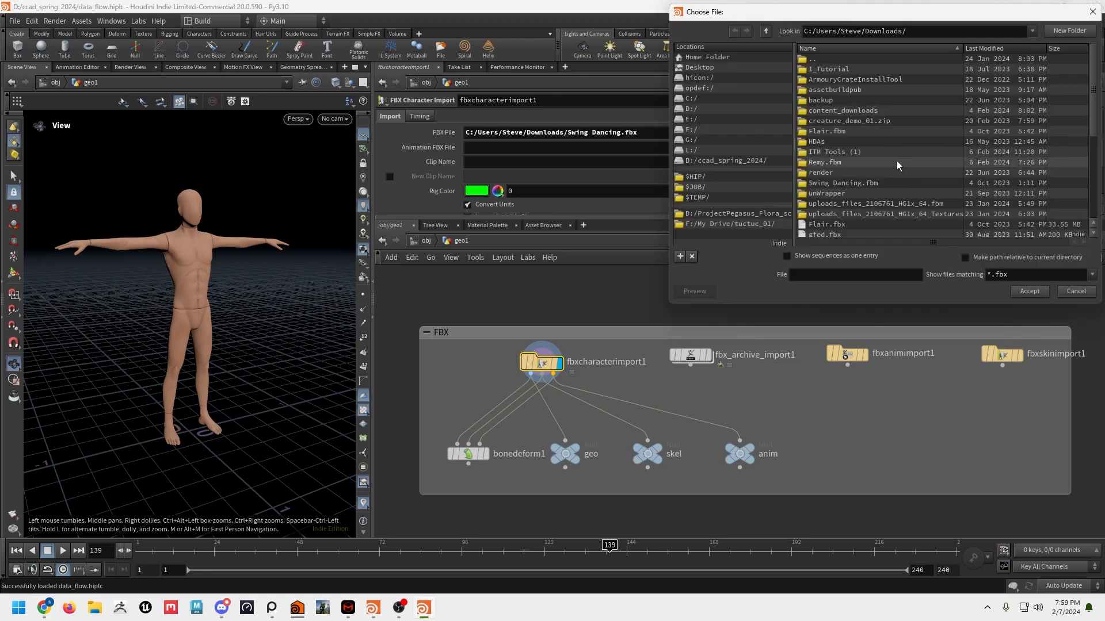
scroll(900, 173, "down", 5)
scroll(901, 177, "down", 2)
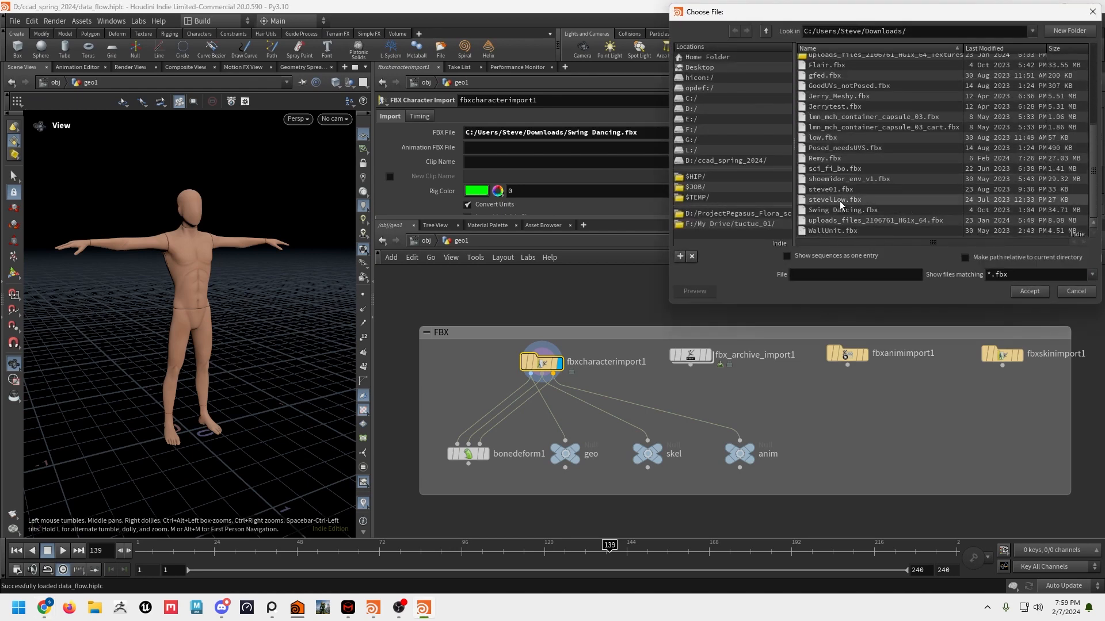
left_click(843, 210)
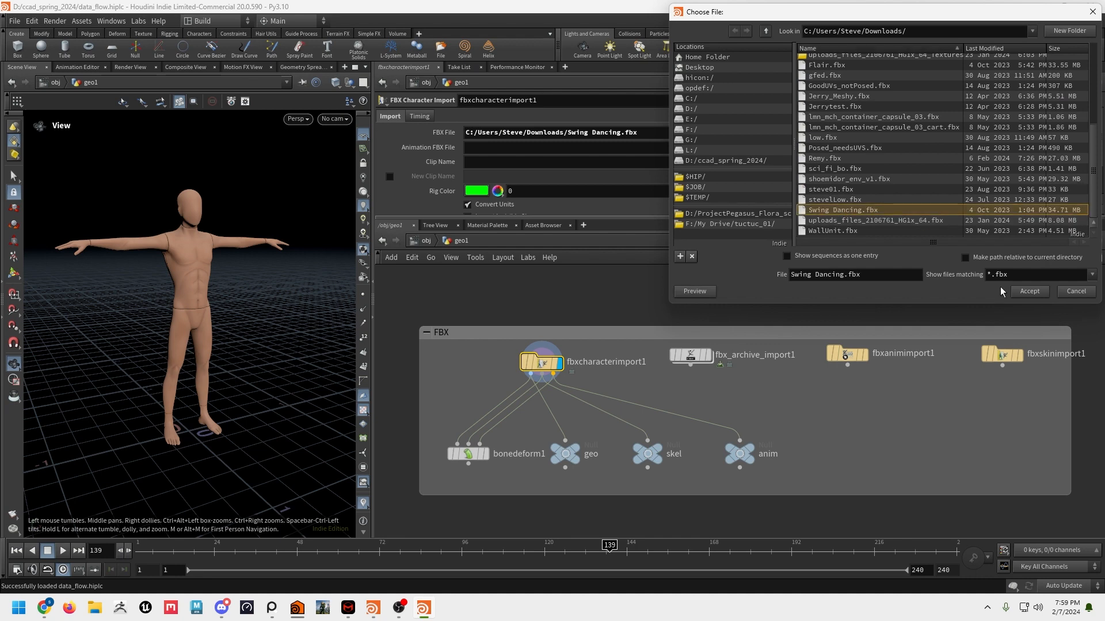
left_click(1029, 291)
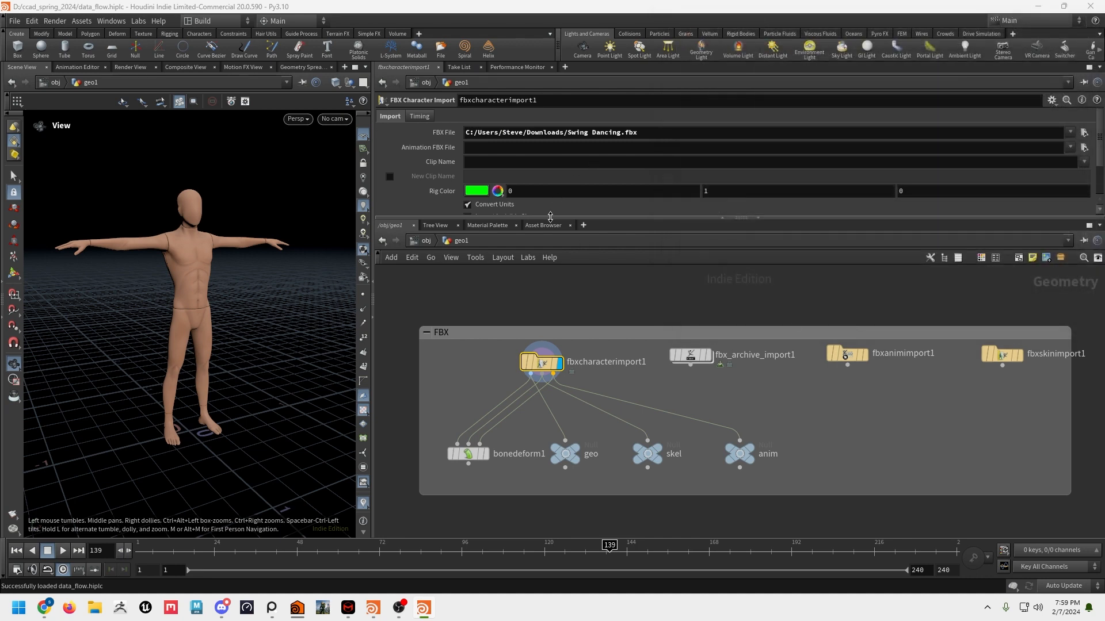
left_click_drag(545, 365, 557, 325)
left_click(1068, 576)
left_click(1074, 577)
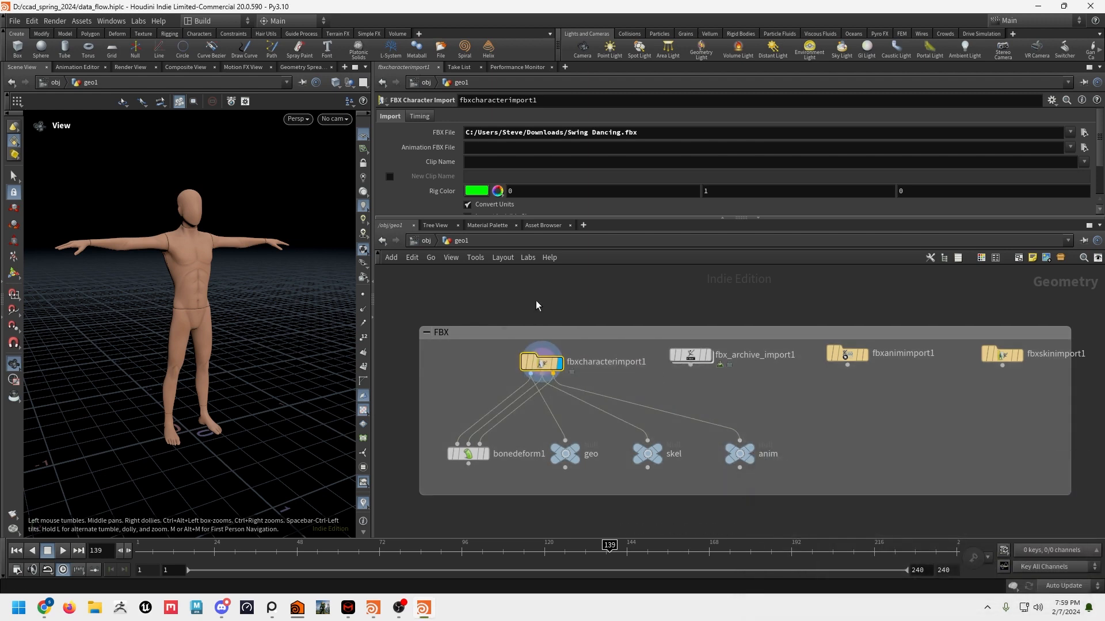
Step: Add a second FBX Character Import node in the empty network space above and beside the FBX network box
middle_click_drag(518, 290, 657, 347)
key("Tab")
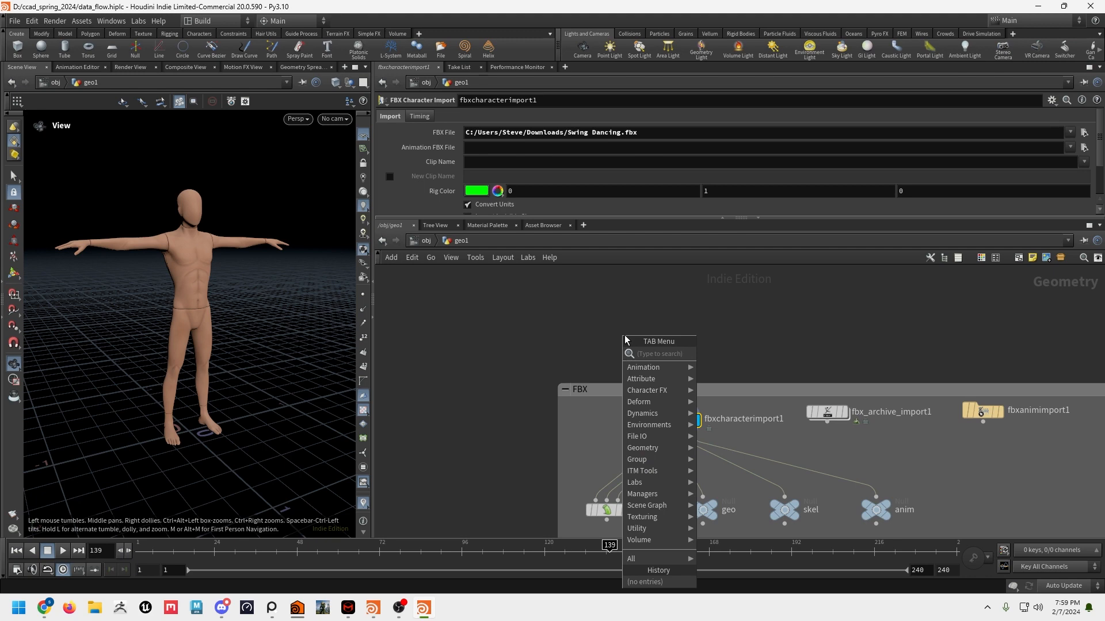
type("fbx")
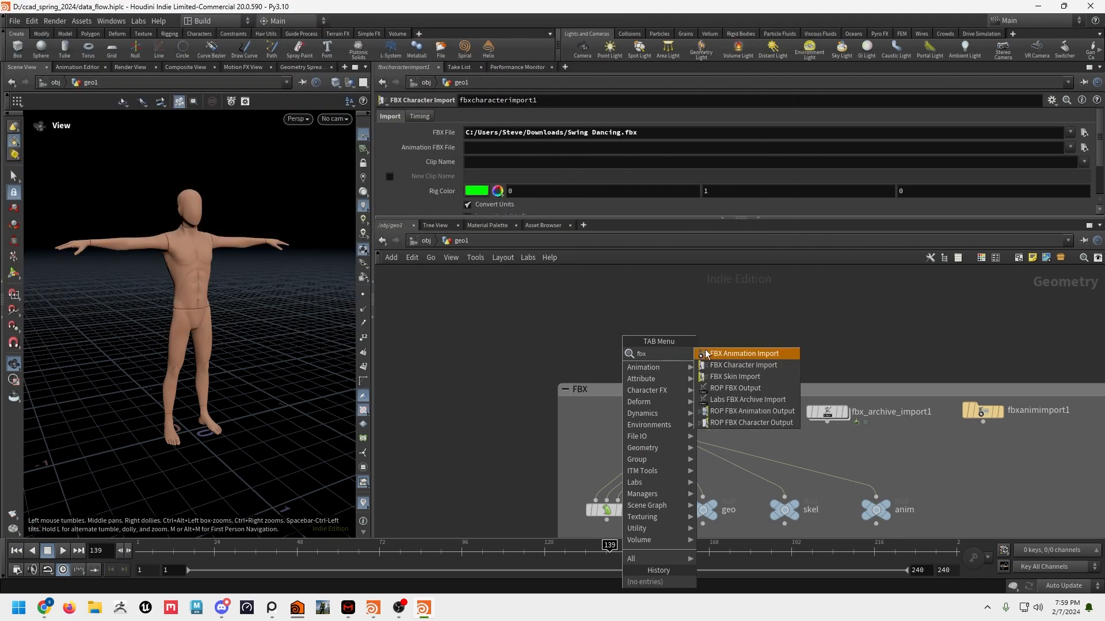
left_click(716, 364)
left_click(543, 325)
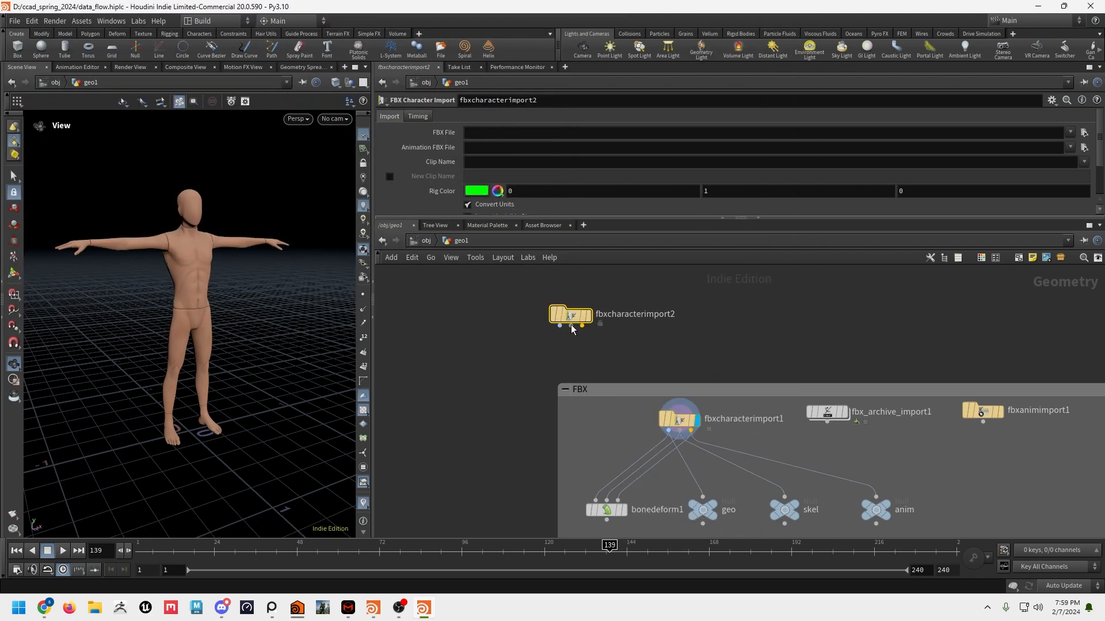
left_click_drag(543, 328, 467, 345)
Step: Load Swing Dancing.fbx from the Downloads folder into the new FBX Character Import node and display the character framed in the viewport
left_click(1084, 132)
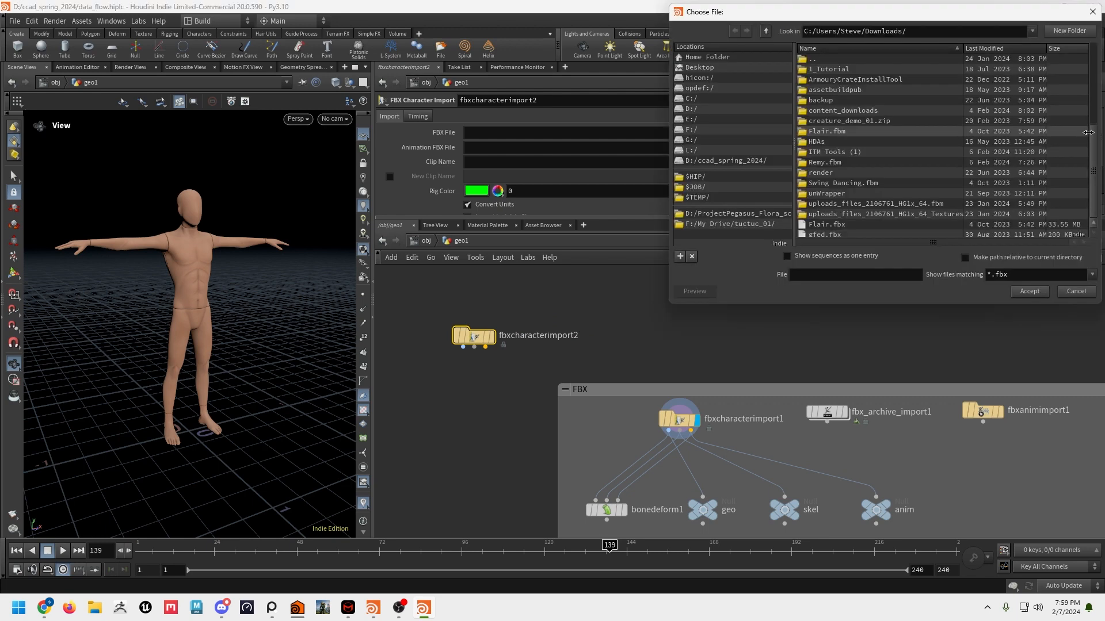
scroll(913, 224, "down", 5)
scroll(914, 222, "down", 2)
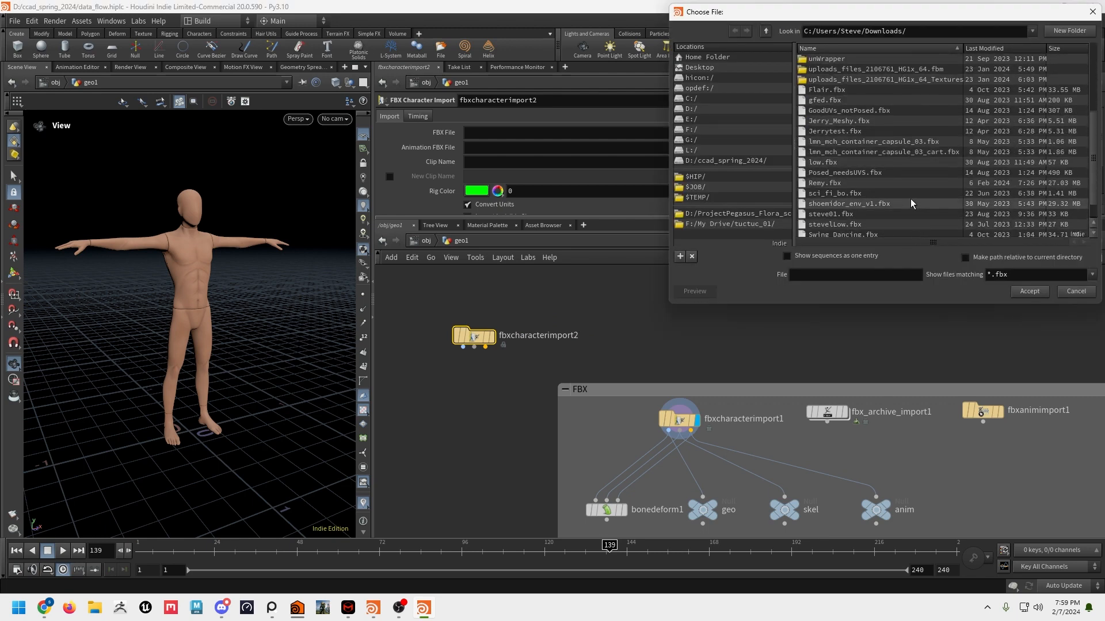
left_click(881, 214)
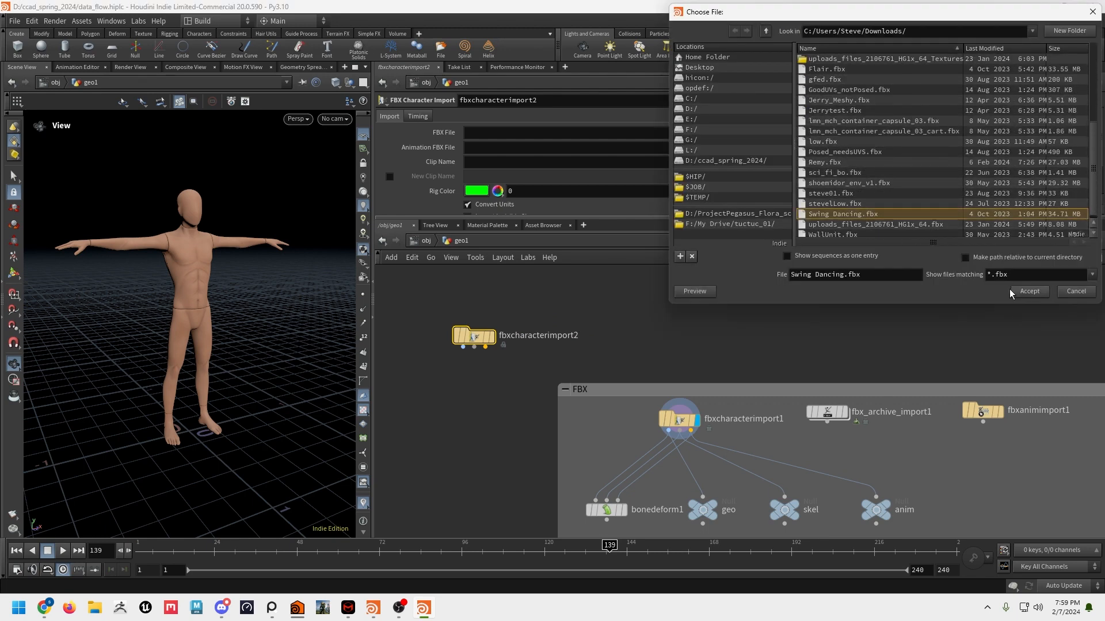
left_click(1028, 291)
mouse_move(463, 347)
left_mouse_down()
mouse_move(487, 324)
mouse_move(449, 351)
left_mouse_up()
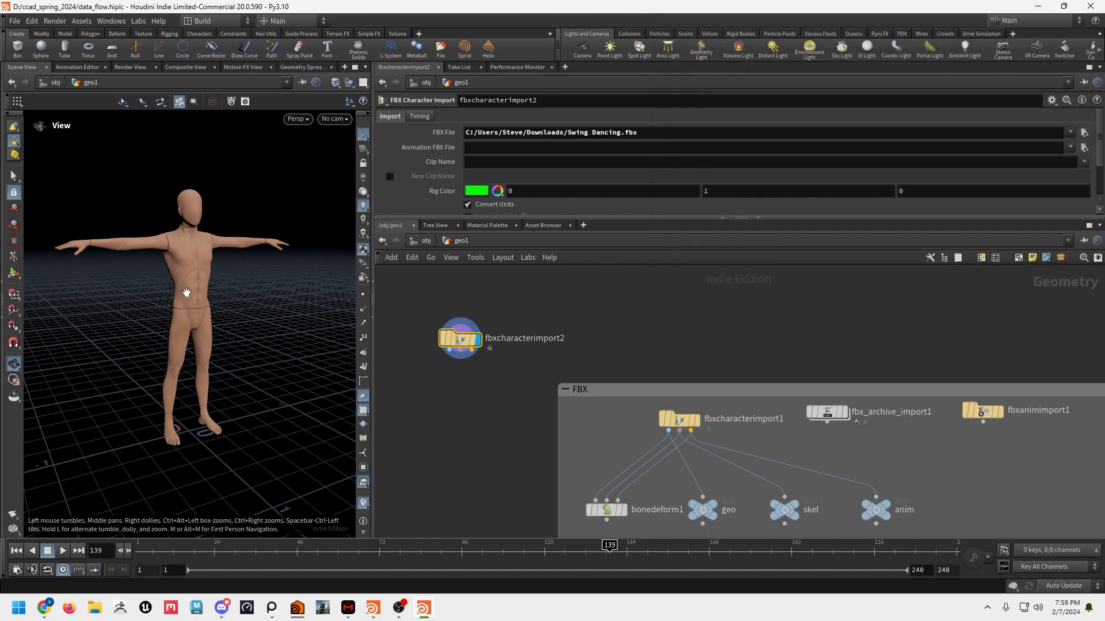
left_click_drag(209, 286, 203, 319)
key("f")
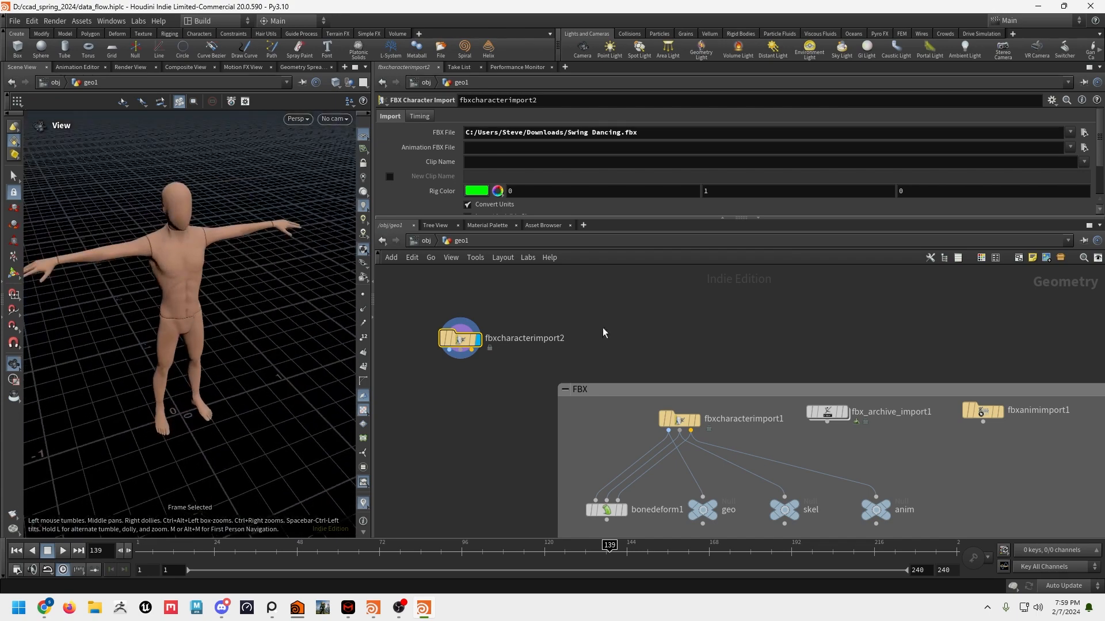
Step: Examine the outputs of fbxcharacterimport1, then display and select the geo null to view the rest geometry
left_click(679, 421)
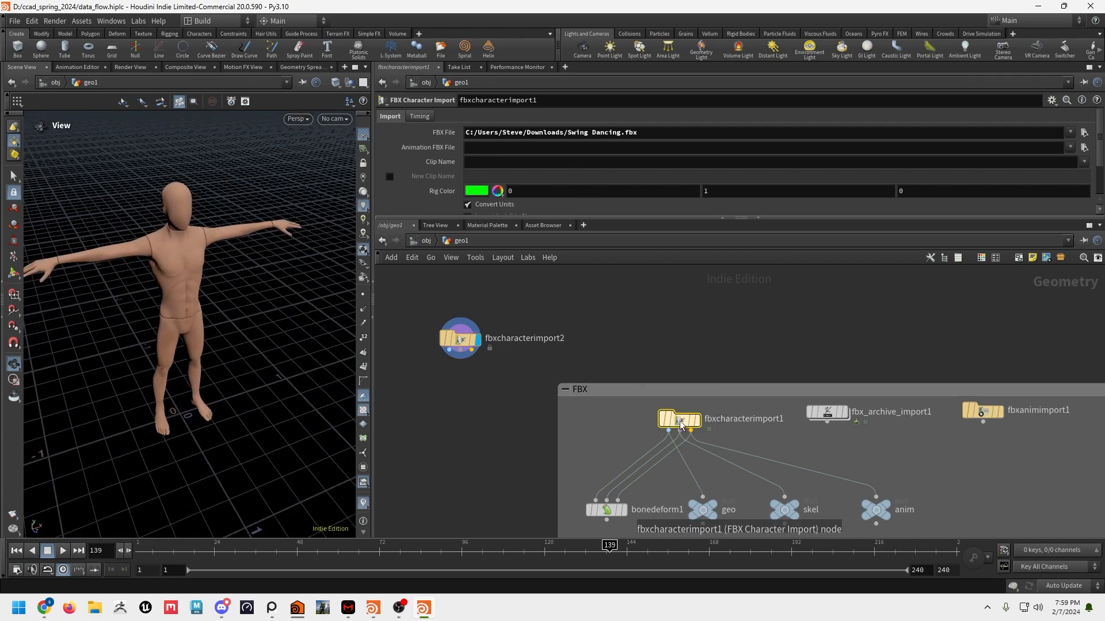
middle_click_drag(663, 331, 673, 266)
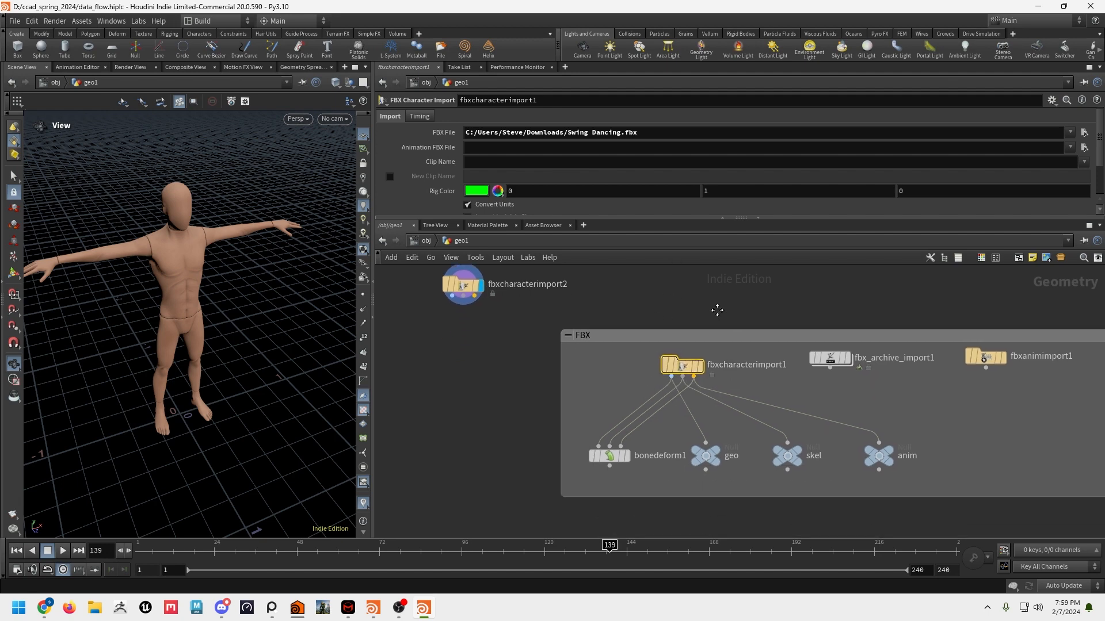
middle_click_drag(679, 382, 544, 383)
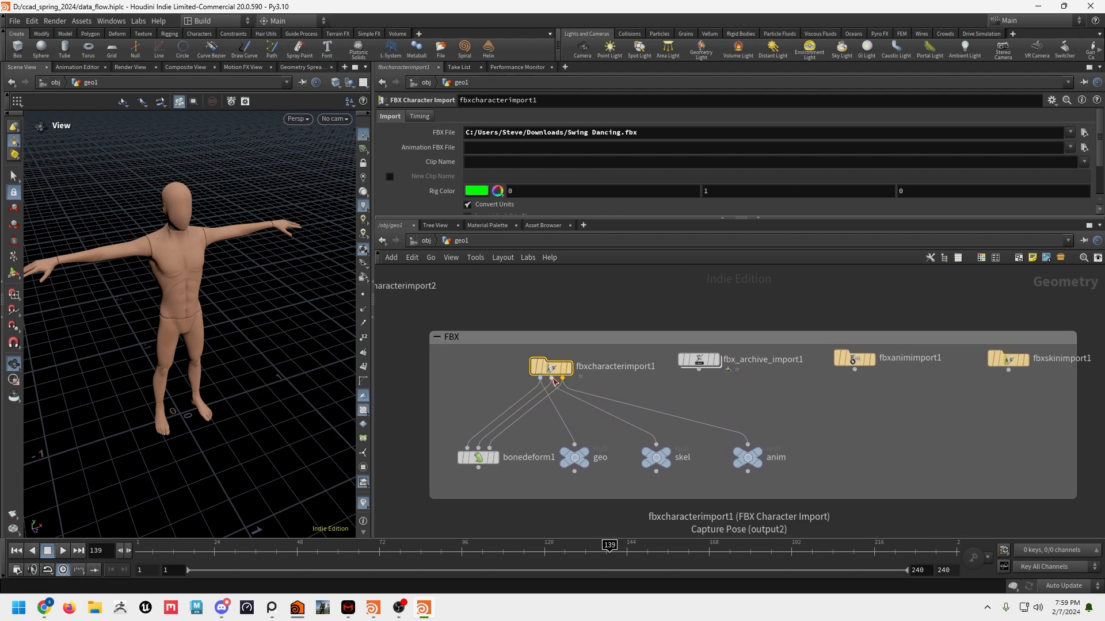
middle_click_drag(540, 295, 642, 317)
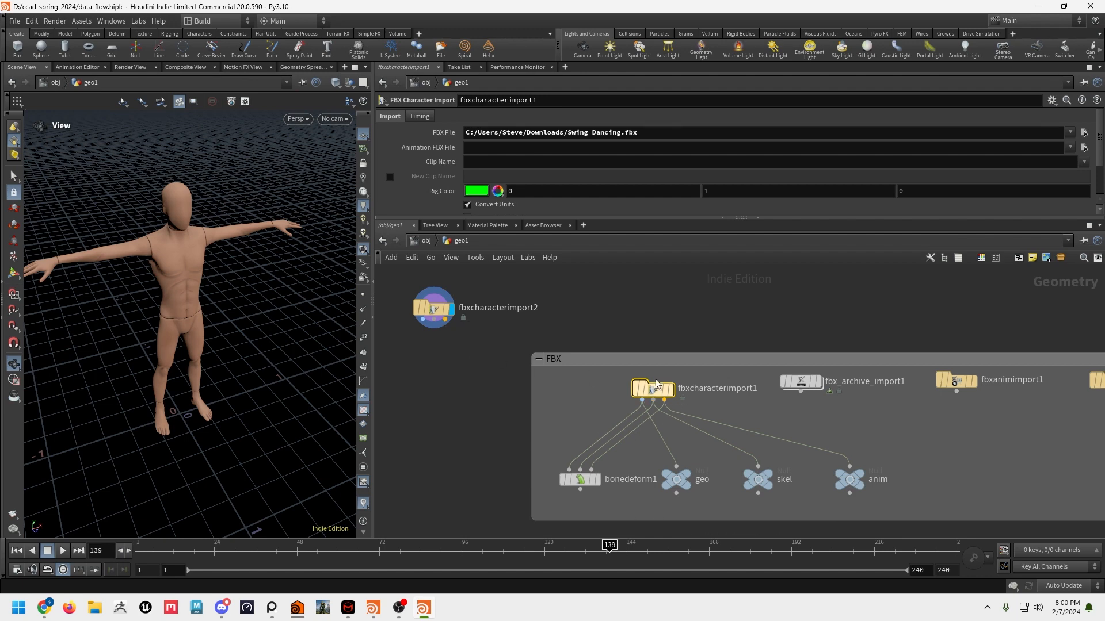
middle_click_drag(676, 317, 643, 274)
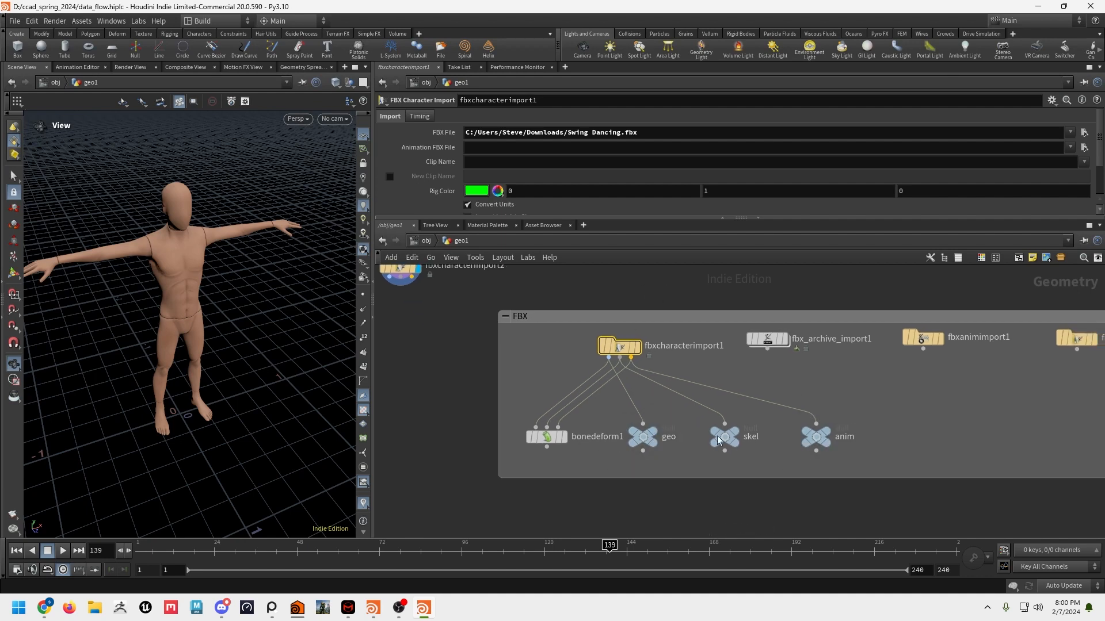
mouse_move(650, 439)
left_click(663, 417)
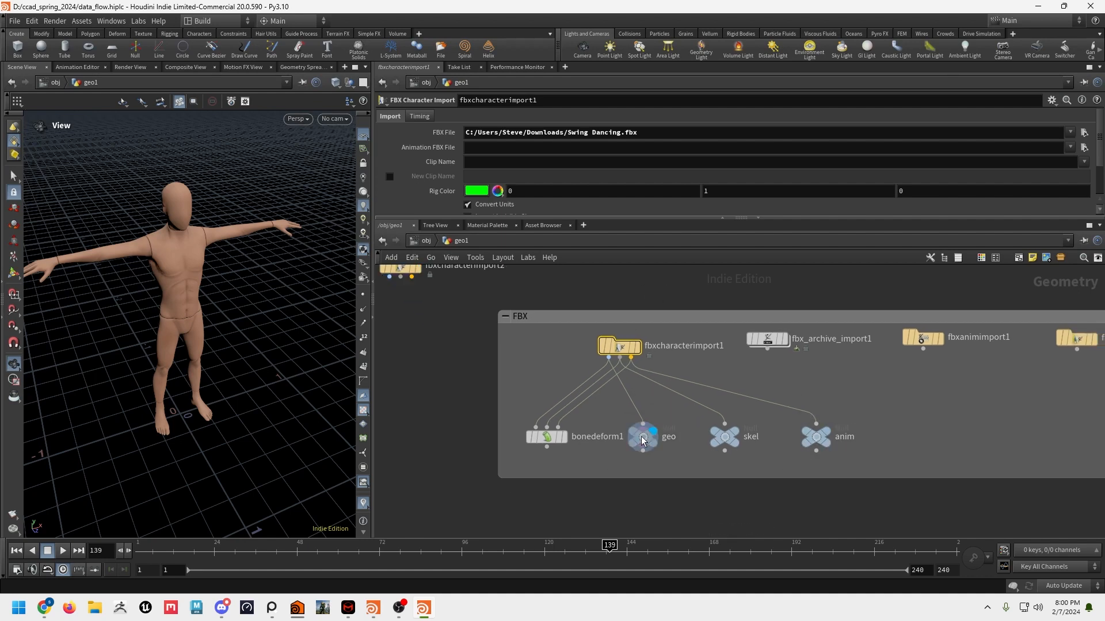
left_click(643, 441)
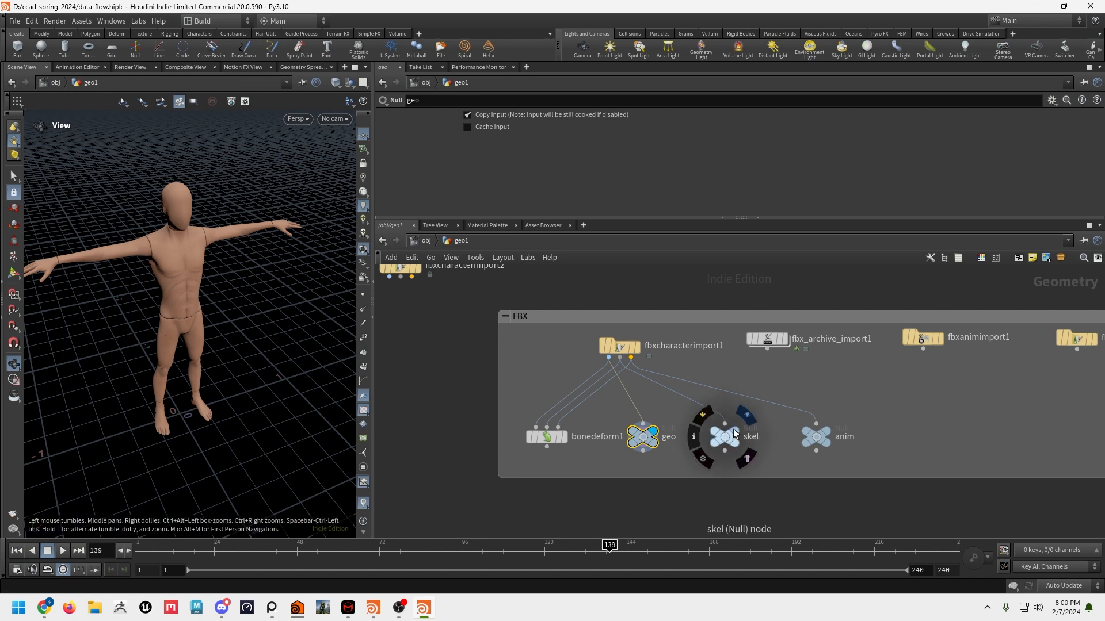
Step: Display and select the skel null to view the capture pose skeleton
left_click(744, 417)
left_click(724, 439)
left_click_drag(248, 276, 283, 267)
Step: Display and select the anim null, then play the skeleton animation from the start of the timeline and stop it
left_click(836, 416)
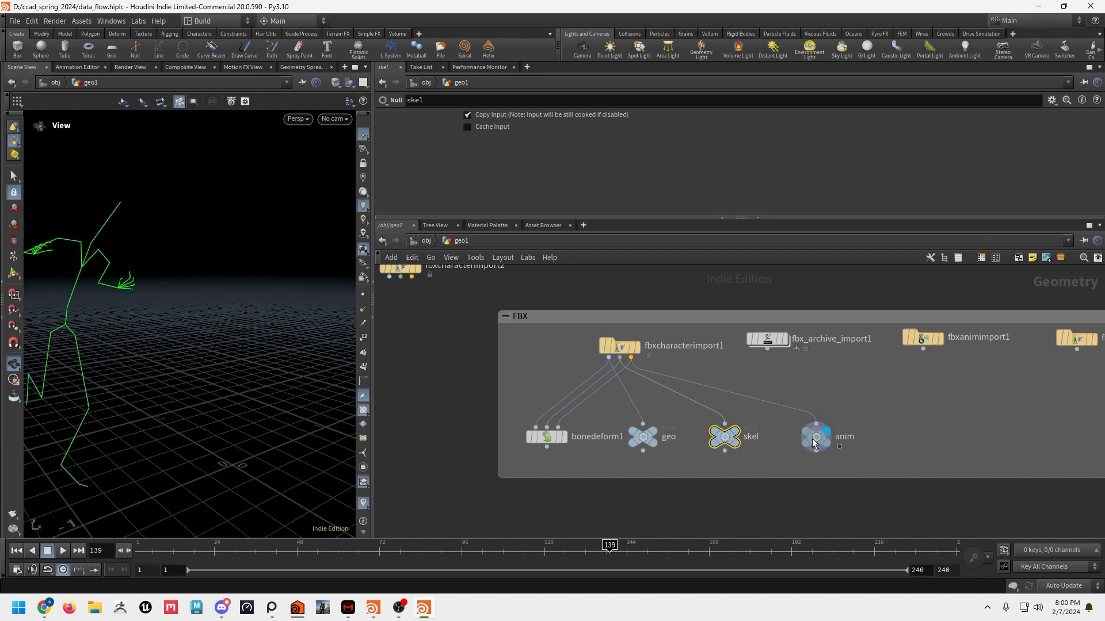
left_click(816, 436)
left_click_drag(190, 334, 173, 330)
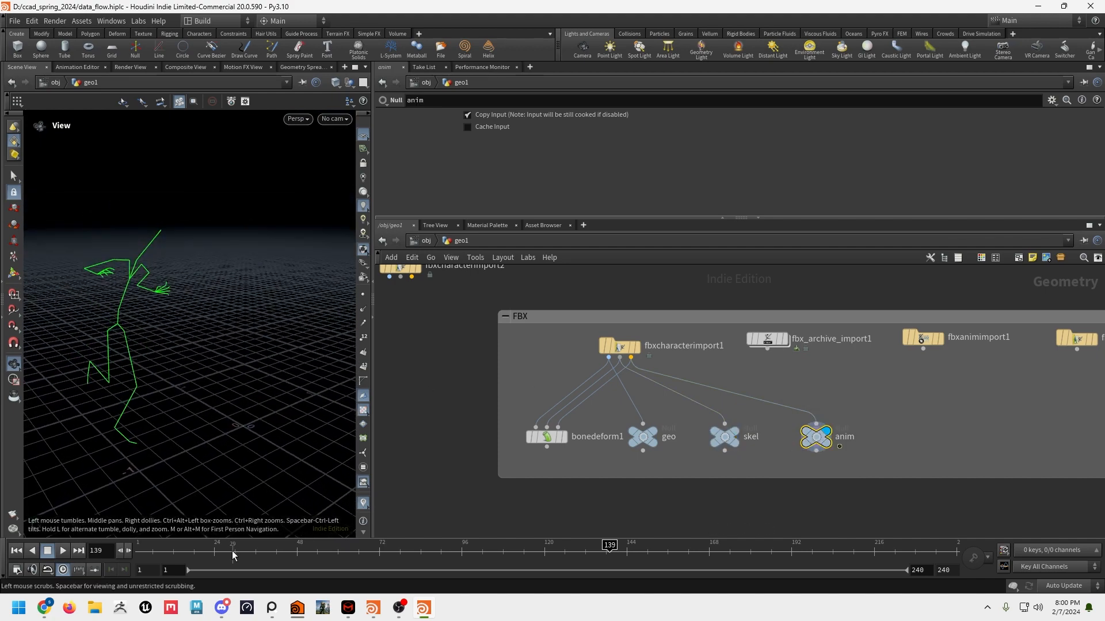
left_click_drag(222, 554, 124, 554)
left_click(62, 552)
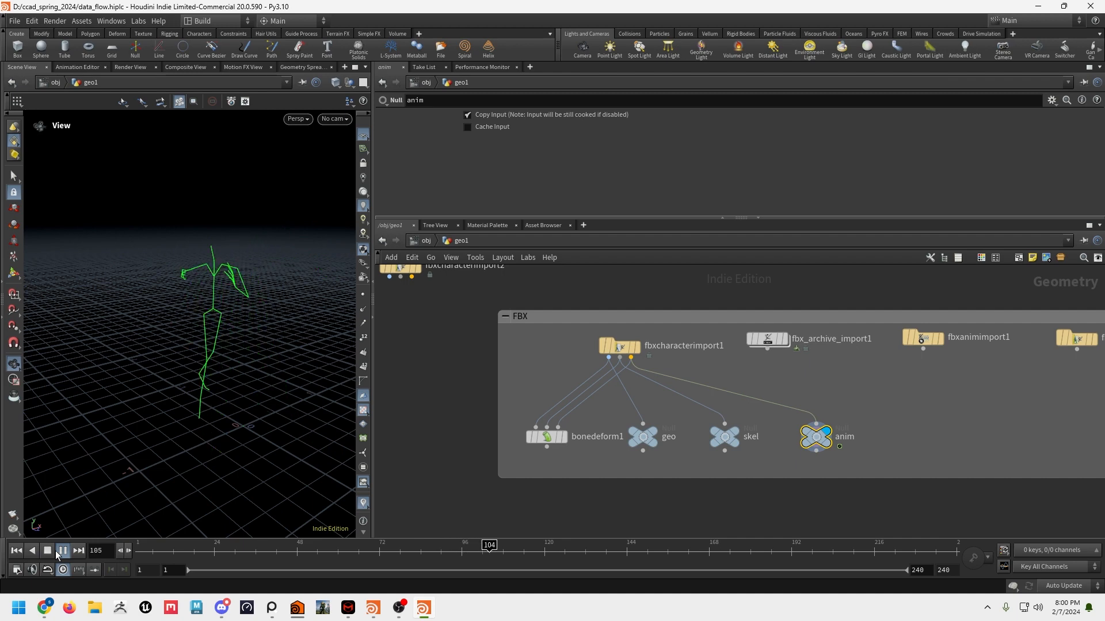
left_click(55, 553)
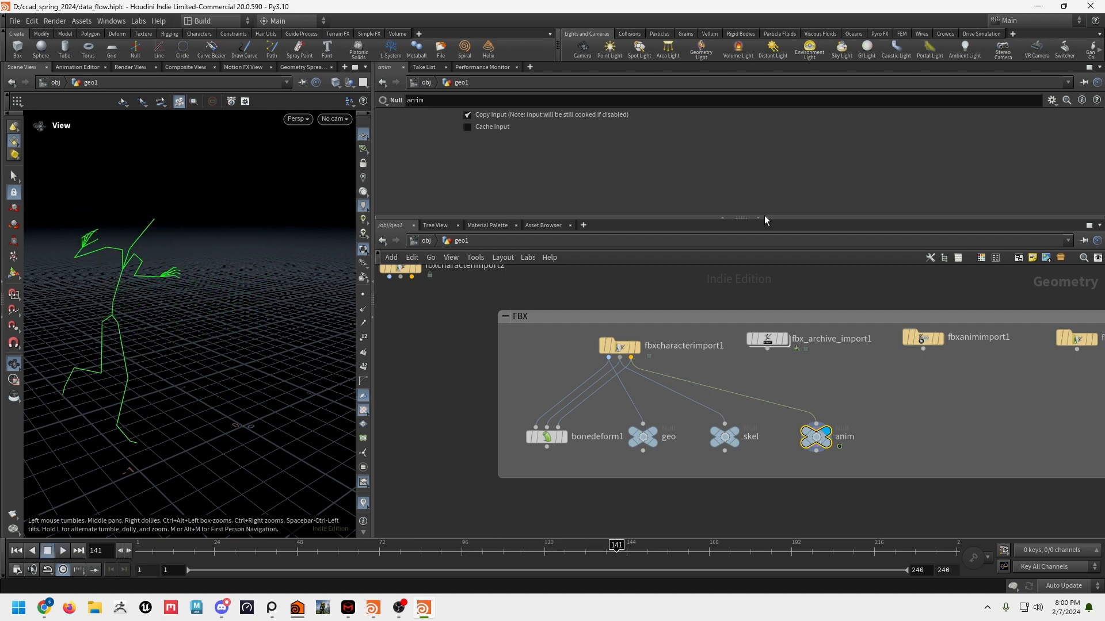
Step: Display and select bonedeform1, then play the deformed character's animation from the start of the timeline and stop it
middle_click_drag(595, 424, 751, 415)
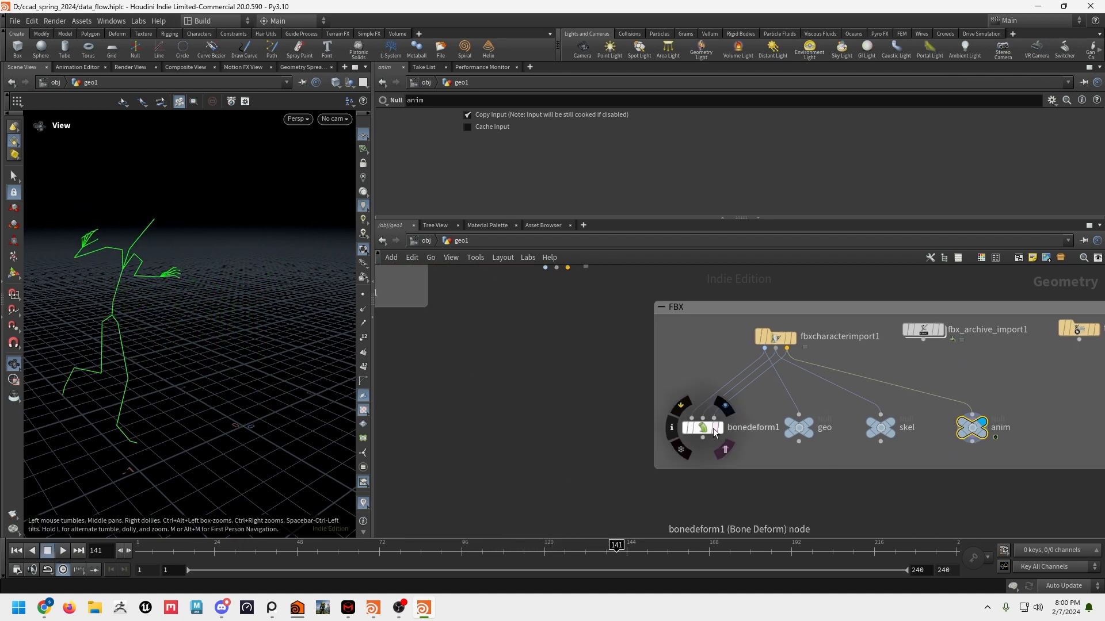
left_click(716, 428)
mouse_move(758, 432)
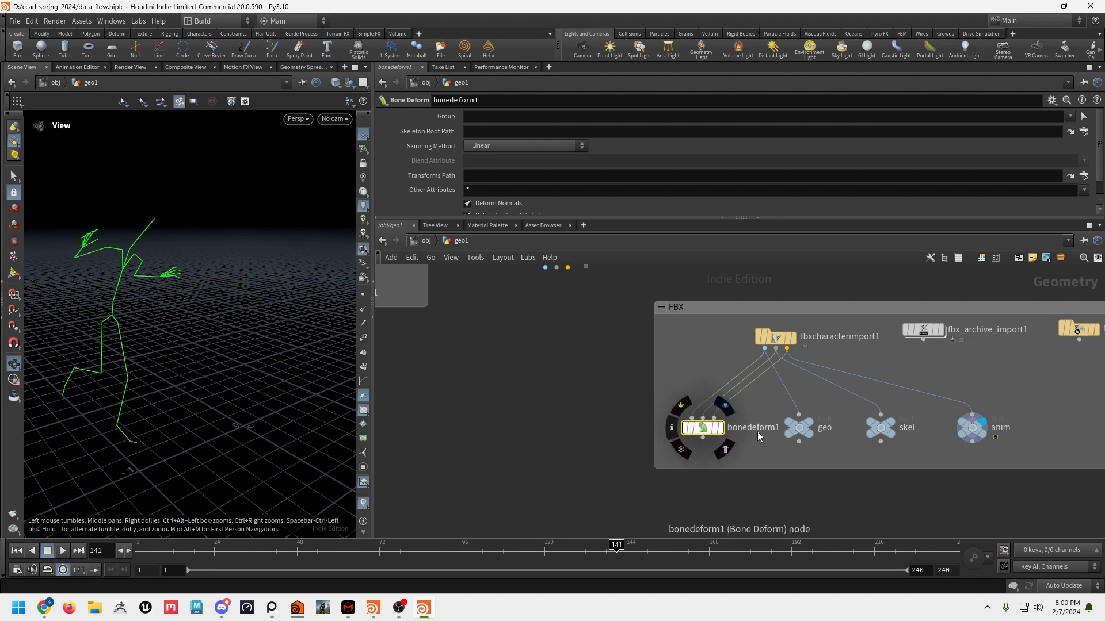
left_click(720, 435)
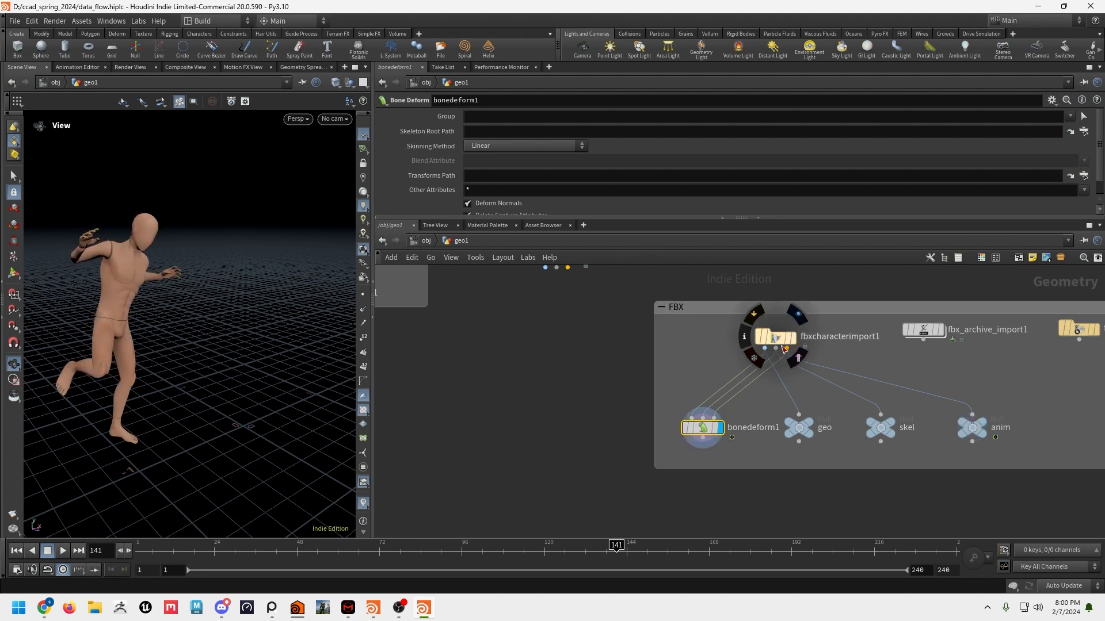
left_click(17, 552)
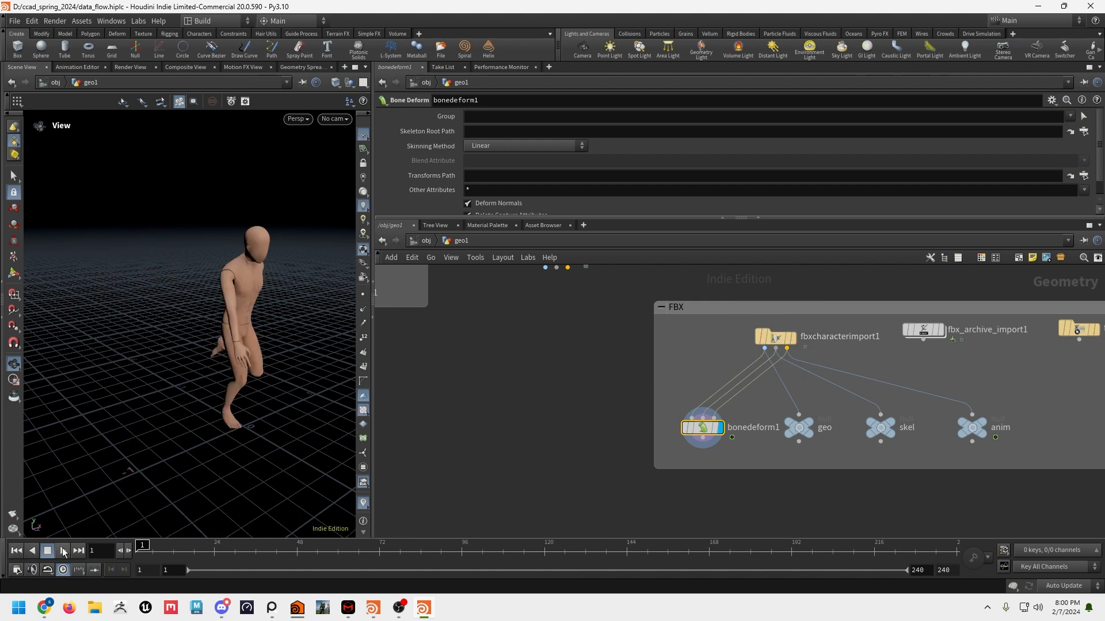
left_click(63, 551)
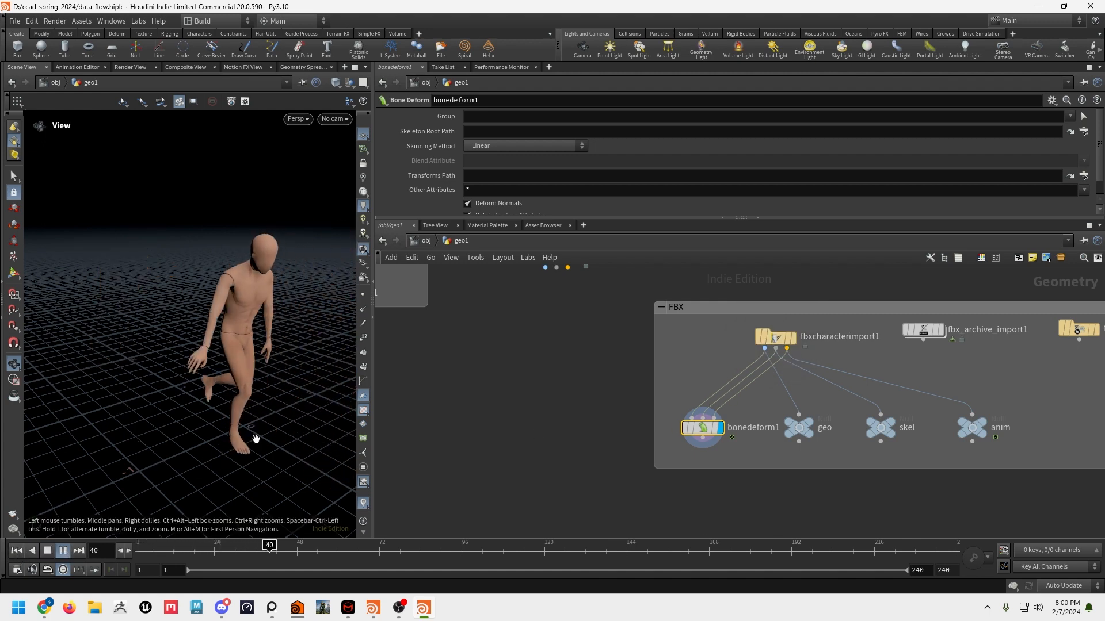
scroll(463, 136, "down", 1)
scroll(476, 146, "up", 1)
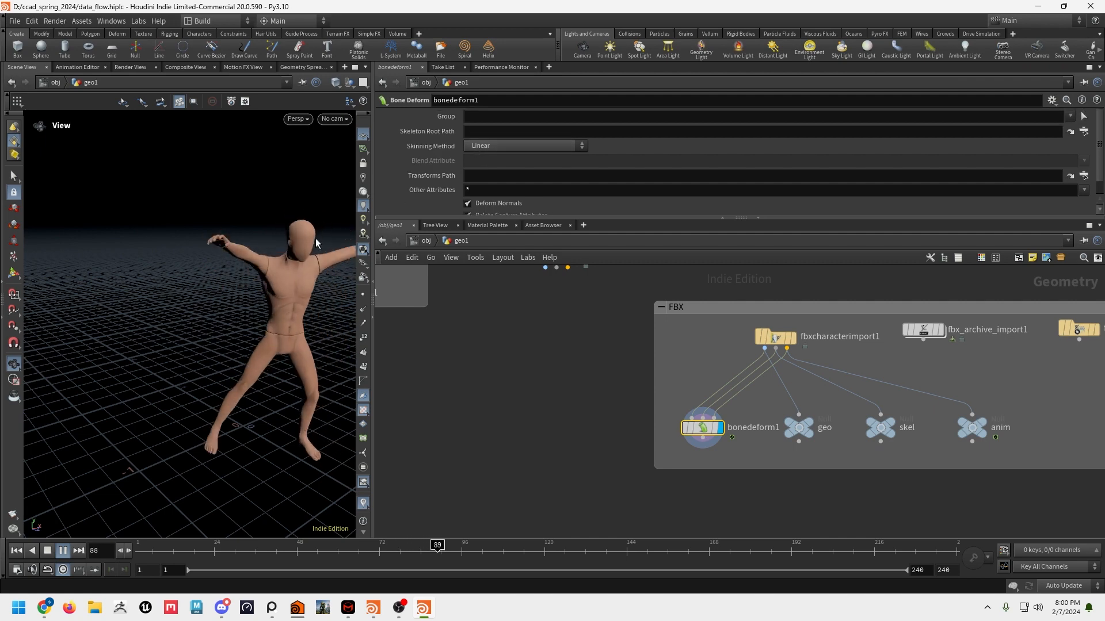
left_click(48, 550)
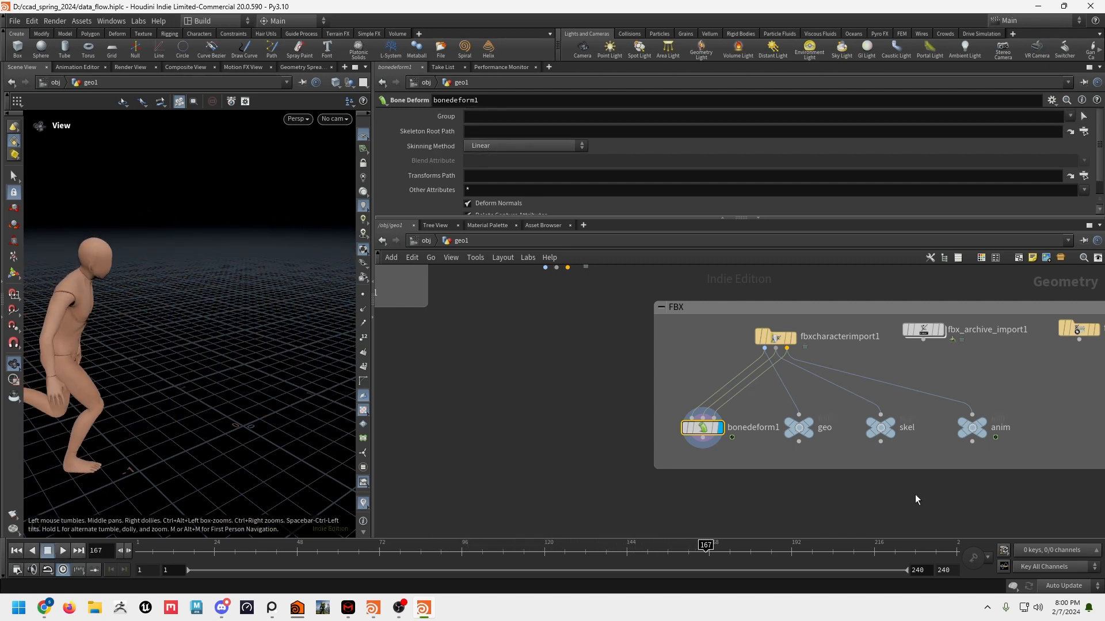
Step: Examine the other FBX import nodes in the FBX network box, then select fbx_archive_import1 and look through its import settings
middle_click_drag(914, 495, 564, 529)
left_click_drag(548, 325, 592, 388)
left_click_drag(704, 310, 759, 394)
left_click_drag(857, 323, 887, 397)
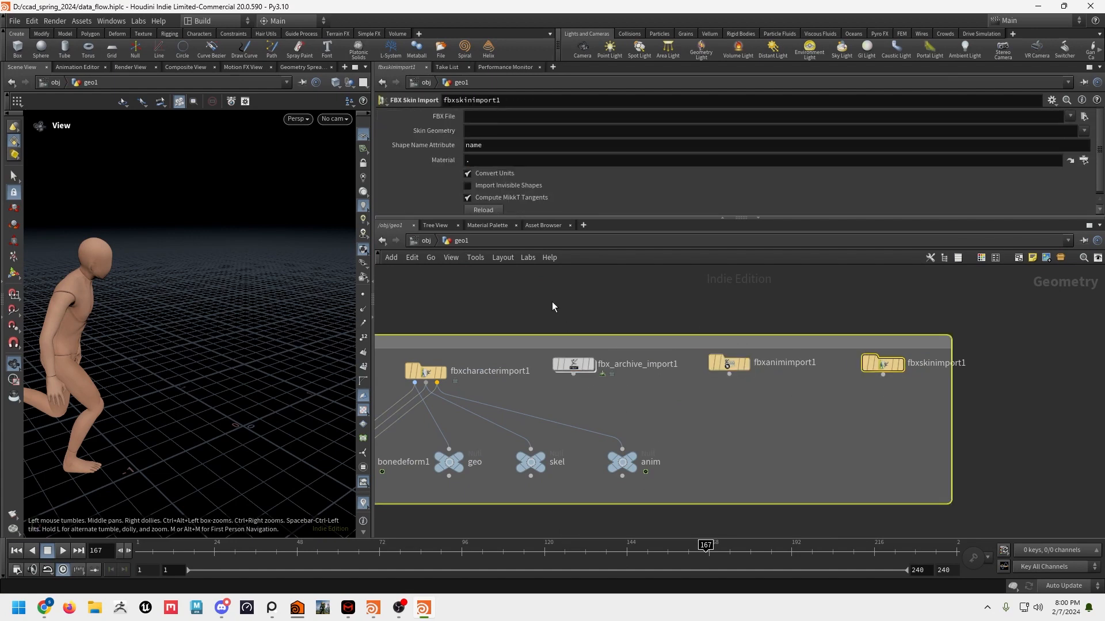
left_click_drag(563, 297, 943, 427)
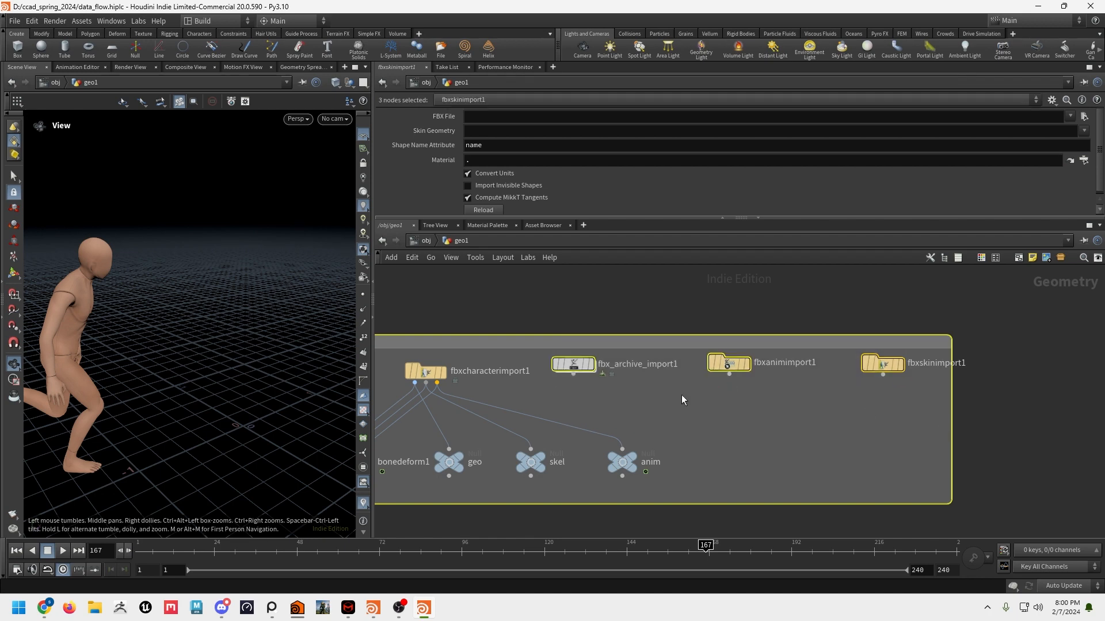
mouse_move(427, 377)
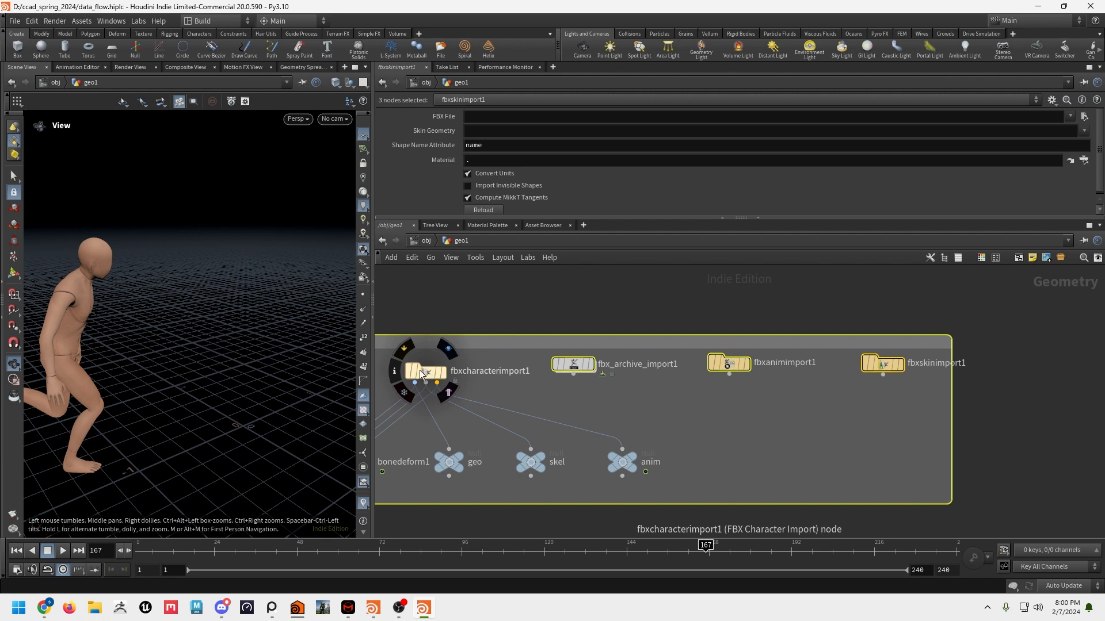
left_click(552, 307)
left_click(582, 371)
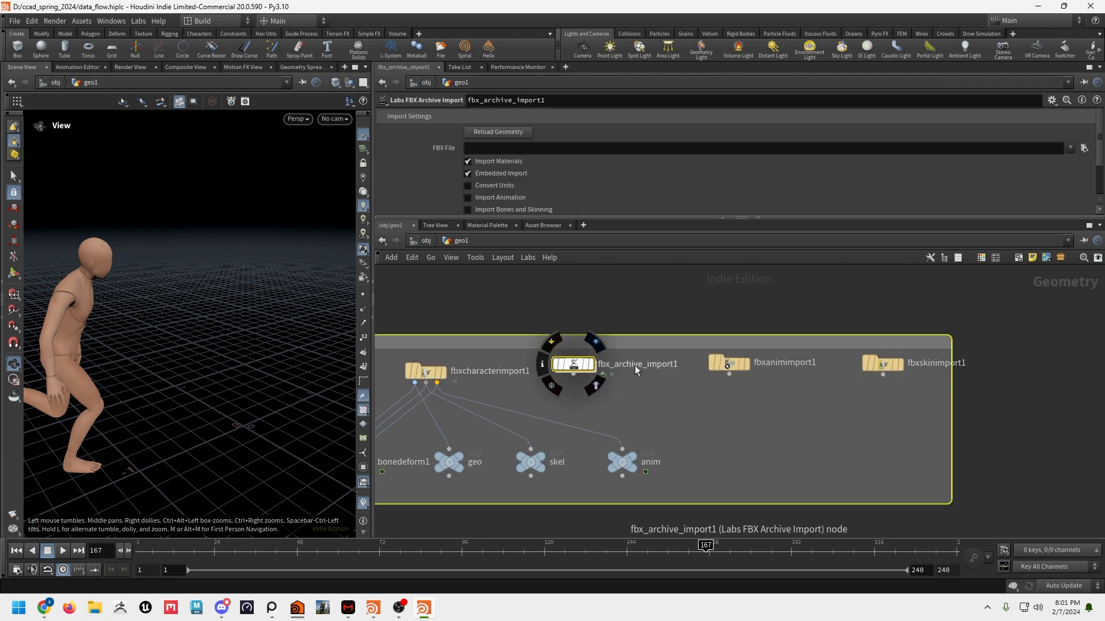
scroll(517, 174, "down", 3)
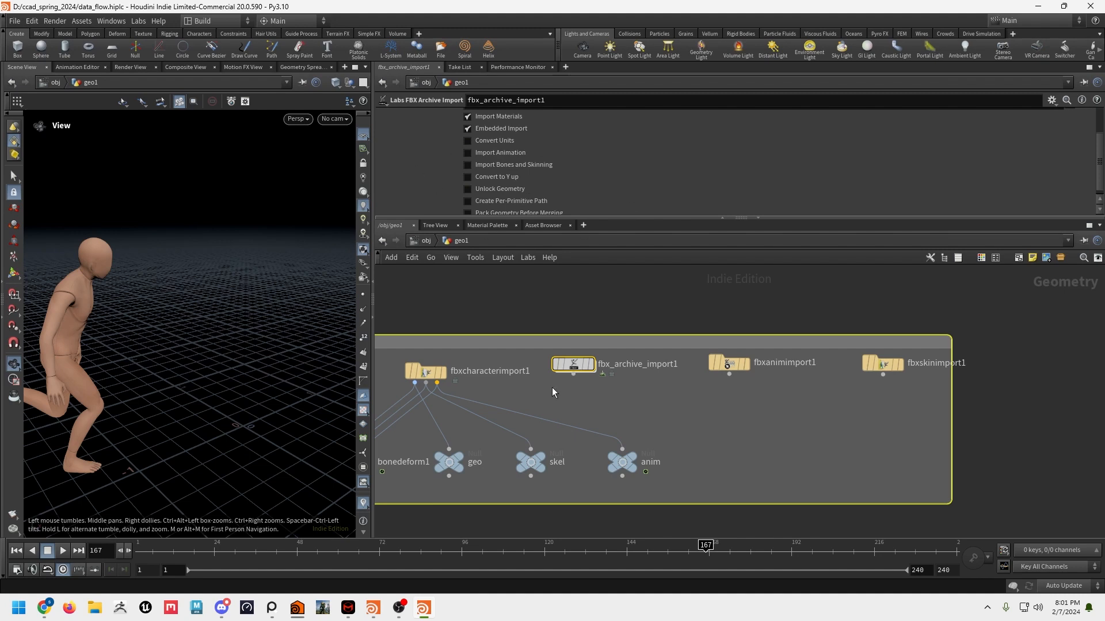
Step: Delete fbx_archive_import1 and move fbxanimimport1 and fbxskinimport1 closer to fbxcharacterimport1
middle_click_drag(573, 368, 623, 375)
left_click(623, 374)
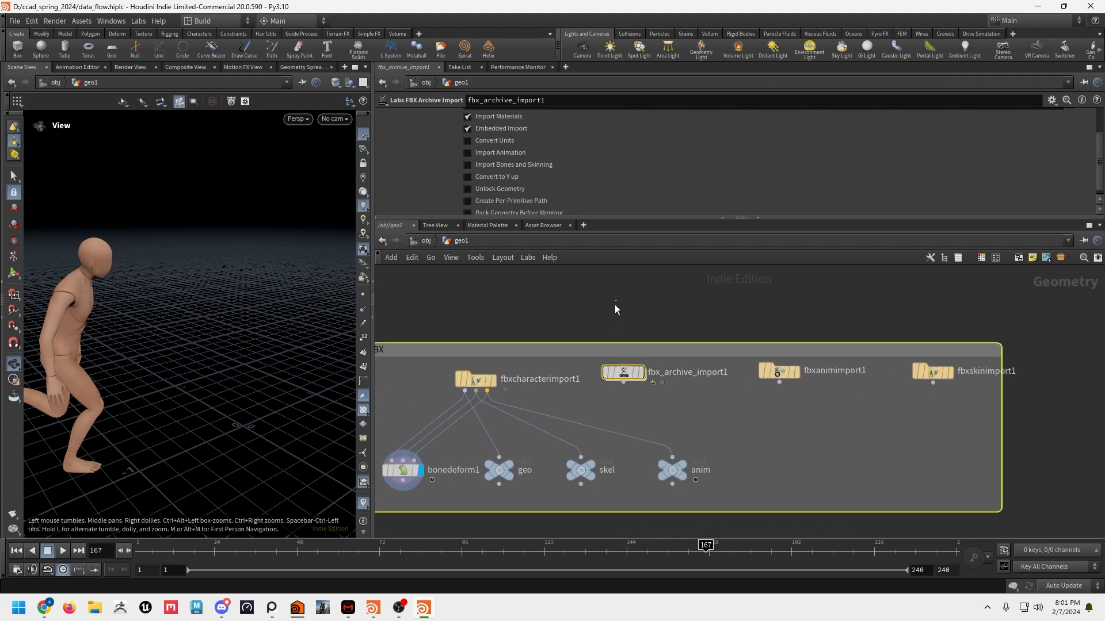
mouse_move(619, 374)
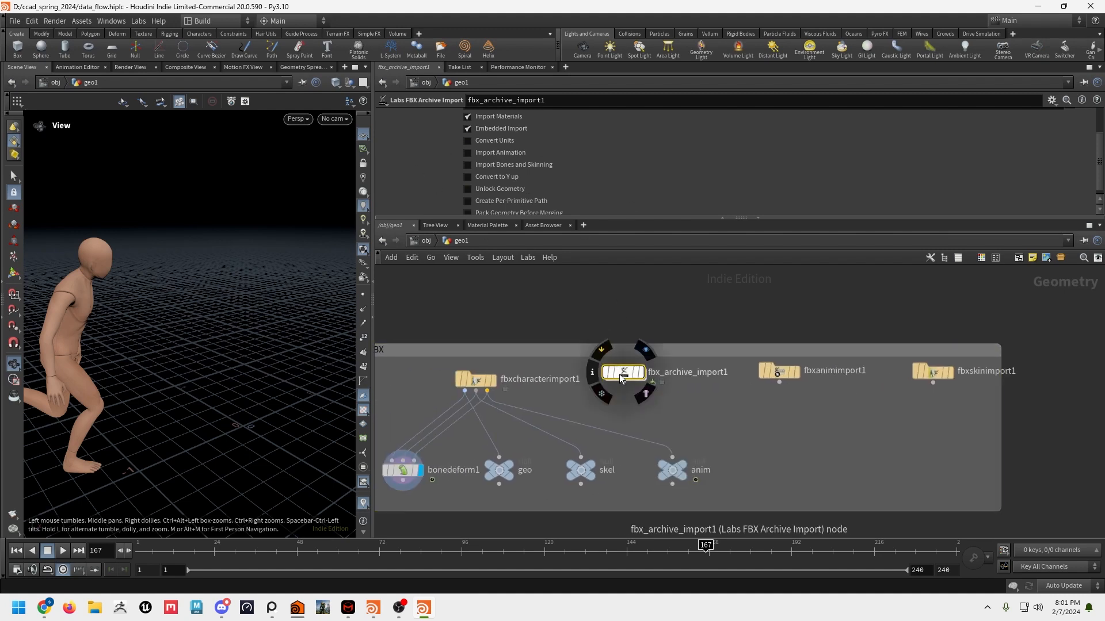
key("Delete")
left_click_drag(780, 377, 665, 385)
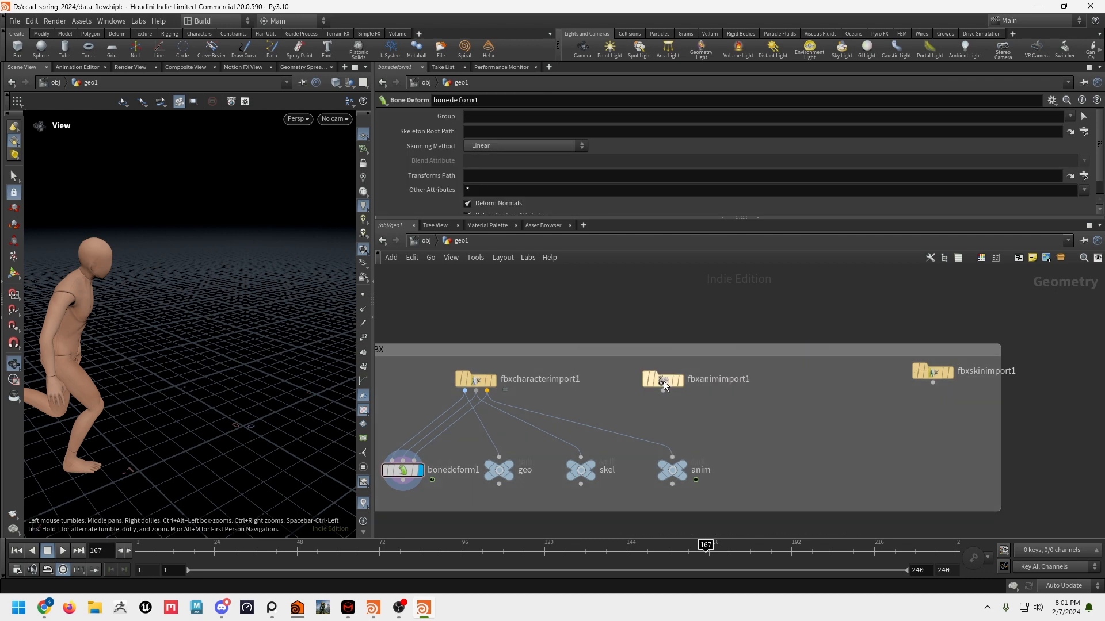
left_click_drag(937, 371, 806, 384)
Step: Check the parameters of the three remaining FBX import nodes, then delete fbxanimimport1, fbxskinimport1 and the FBX network box
left_click(466, 386)
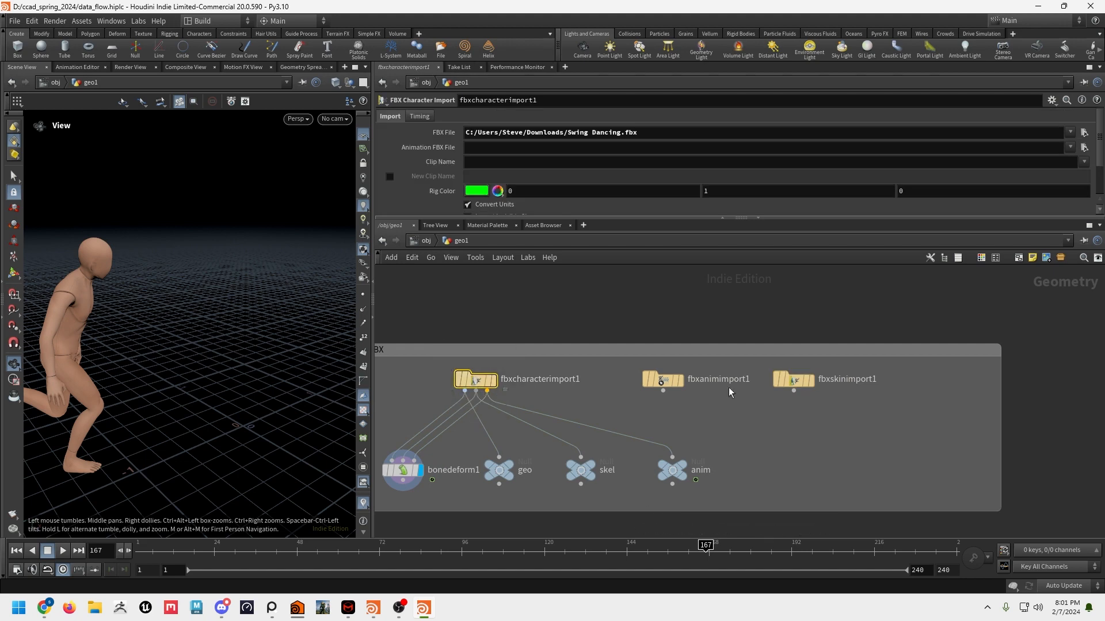
left_click(668, 382)
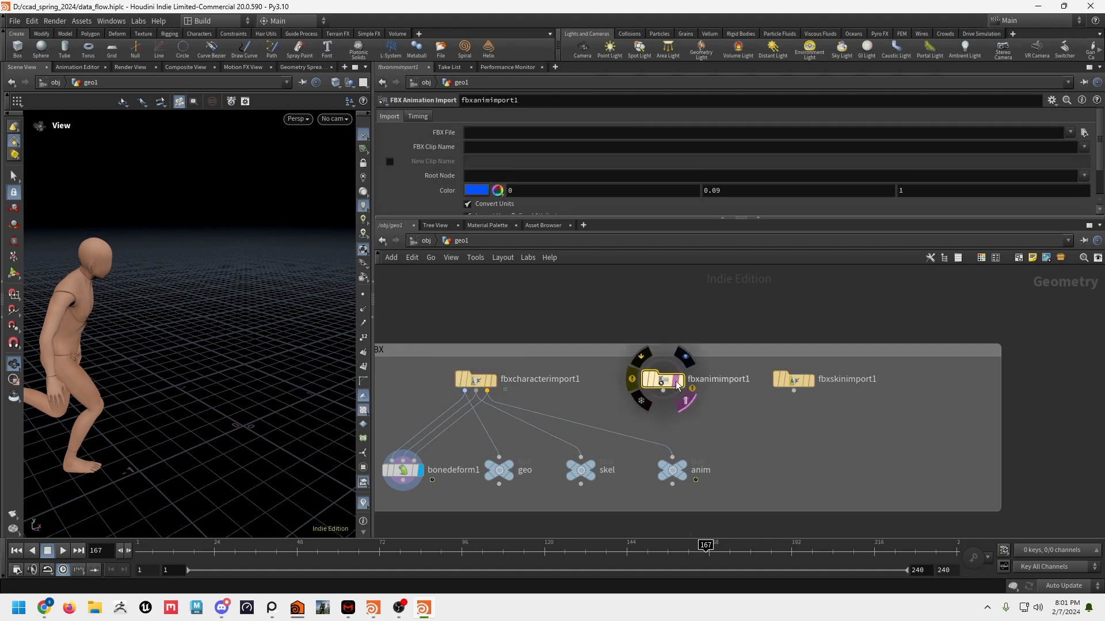
left_click(773, 382)
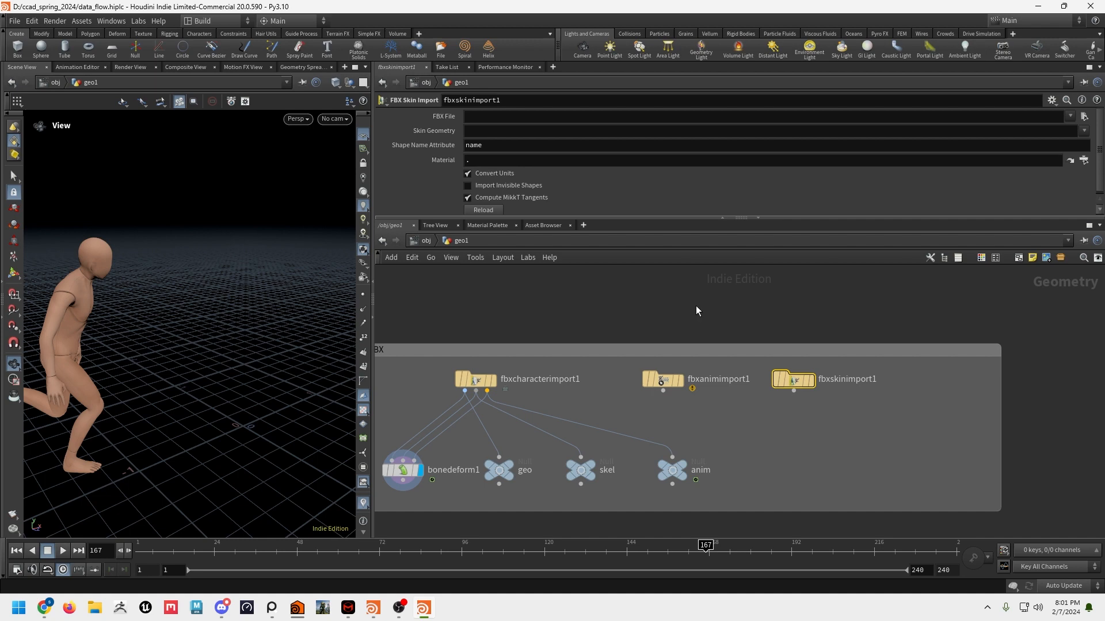
left_click_drag(625, 293, 852, 420)
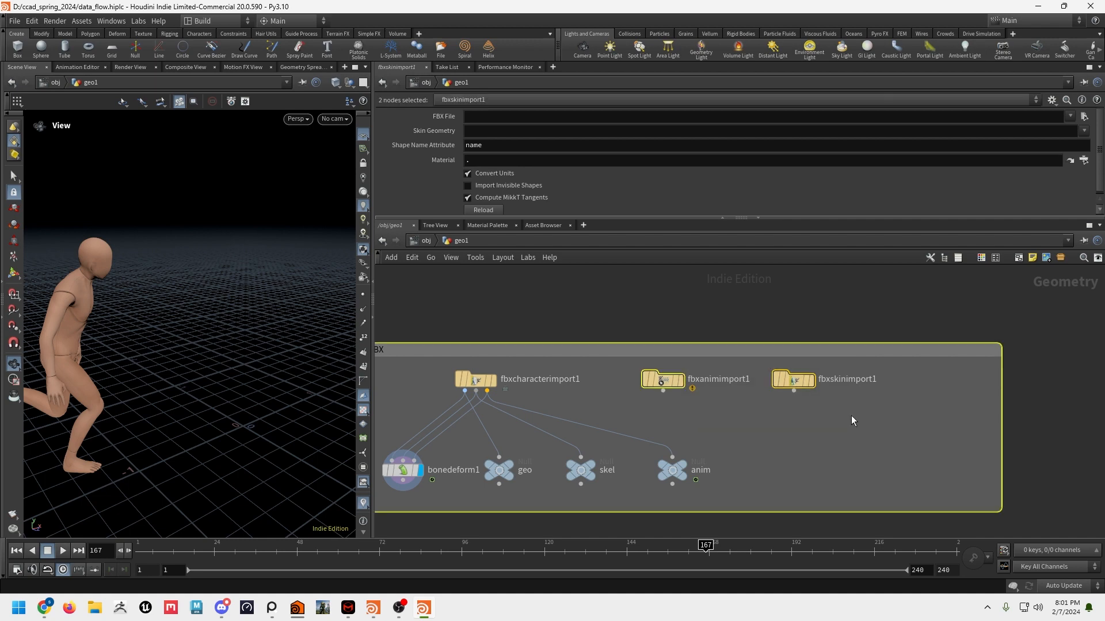
key("Delete")
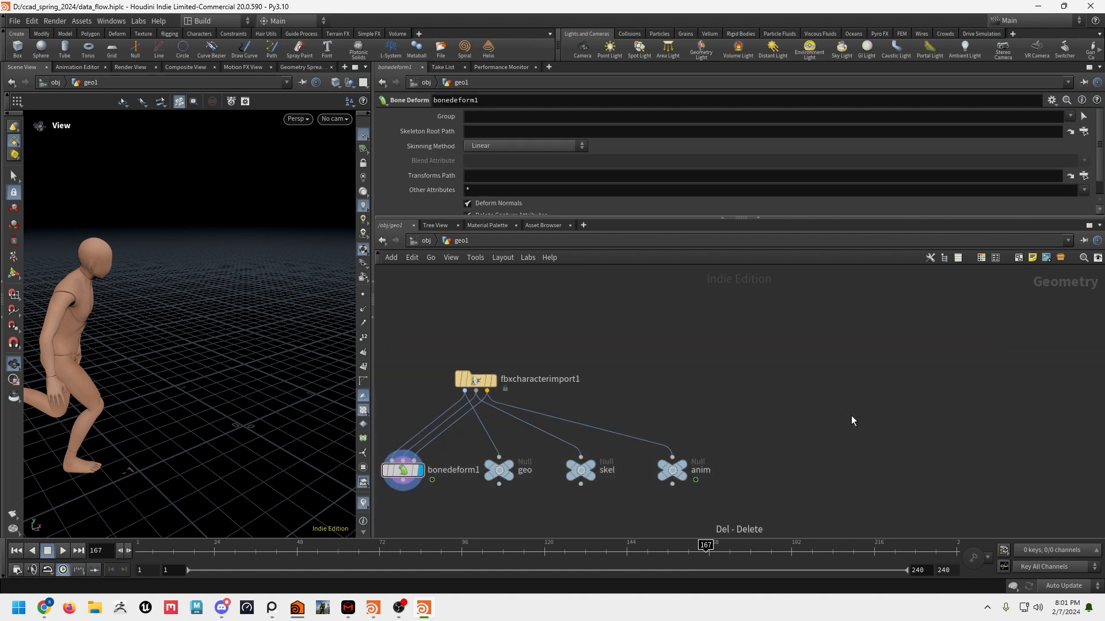
Step: Delete the unused fbxcharacterimport2 node, keeping the fbxcharacterimport1 network
middle_click_drag(851, 415, 1079, 362)
left_click_drag(561, 279, 1001, 444)
middle_click_drag(931, 302, 940, 365)
scroll(949, 397, "down", 1)
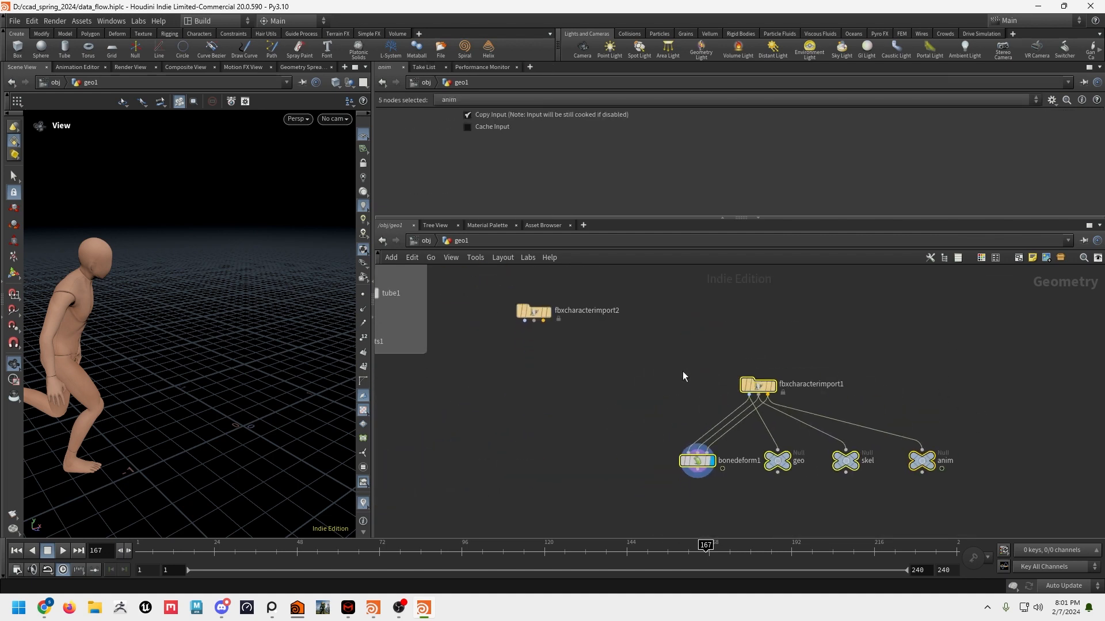
left_click(534, 320)
key("Delete")
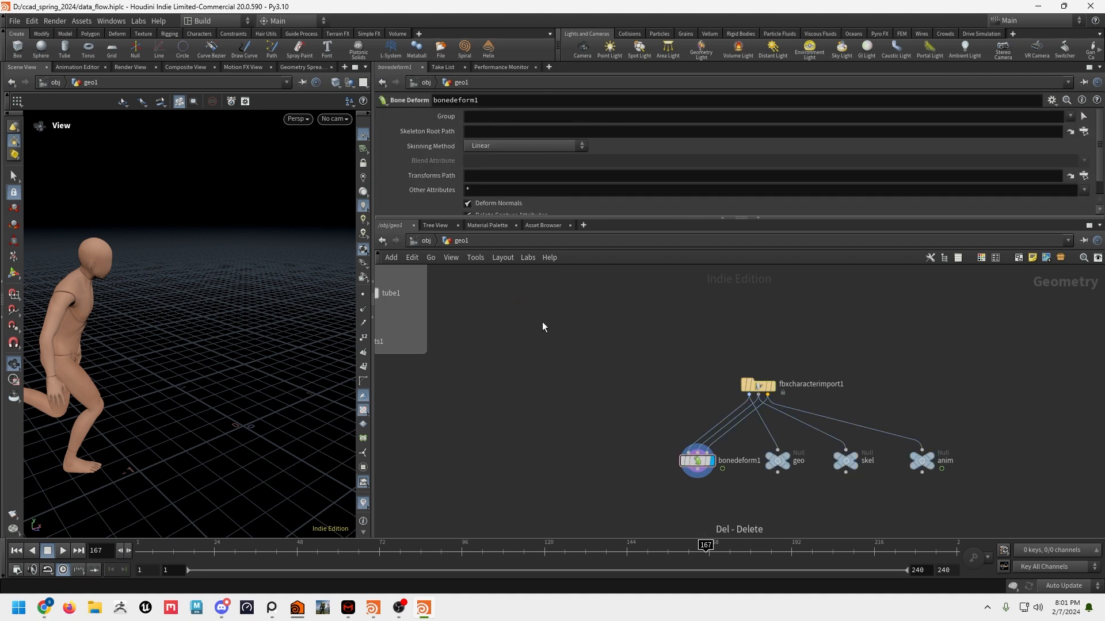
Step: Select alembic1 in the DATA IN network box to examine its file settings, and widen the viewport to show the whole character
middle_click_drag(572, 372, 659, 387)
scroll(715, 446, "down", 1)
middle_click_drag(715, 446, 520, 311)
scroll(584, 394, "up", 5)
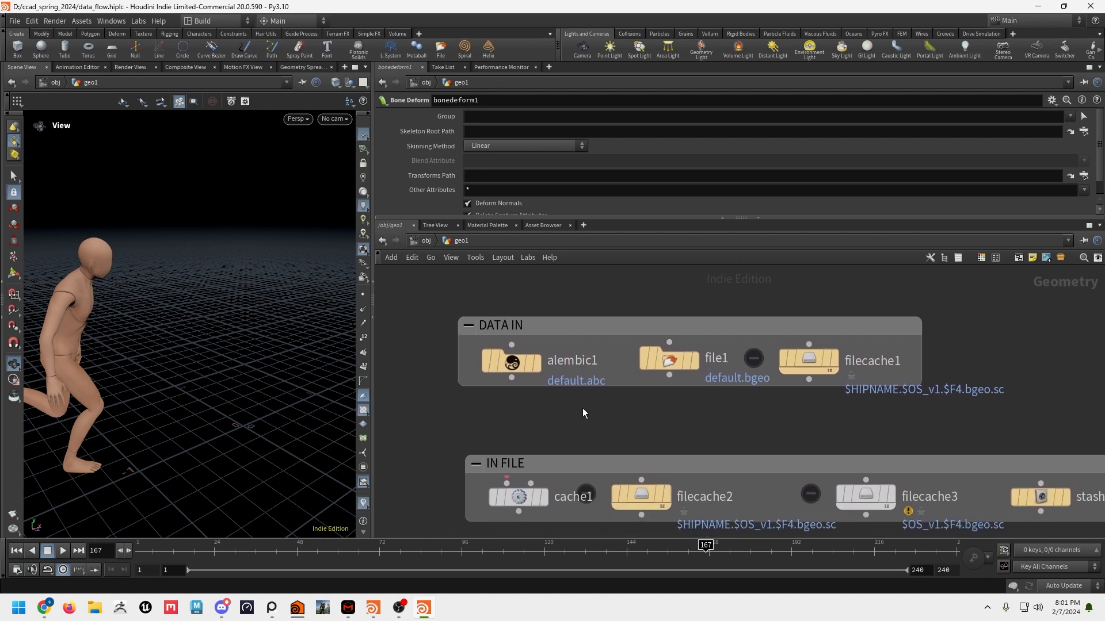
left_click(569, 363)
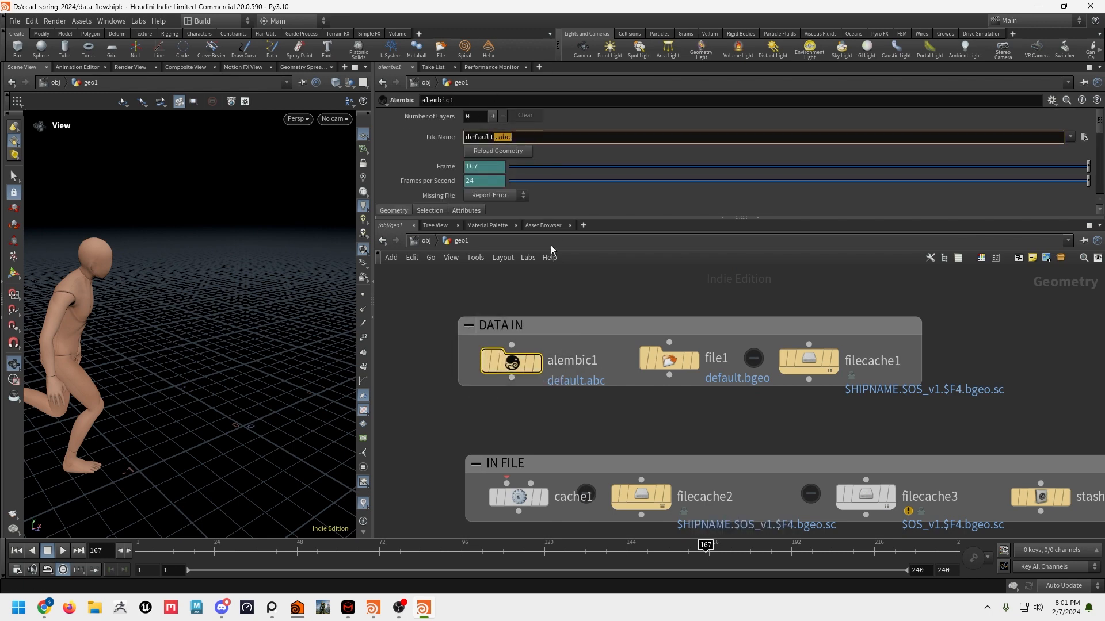
mouse_move(498, 362)
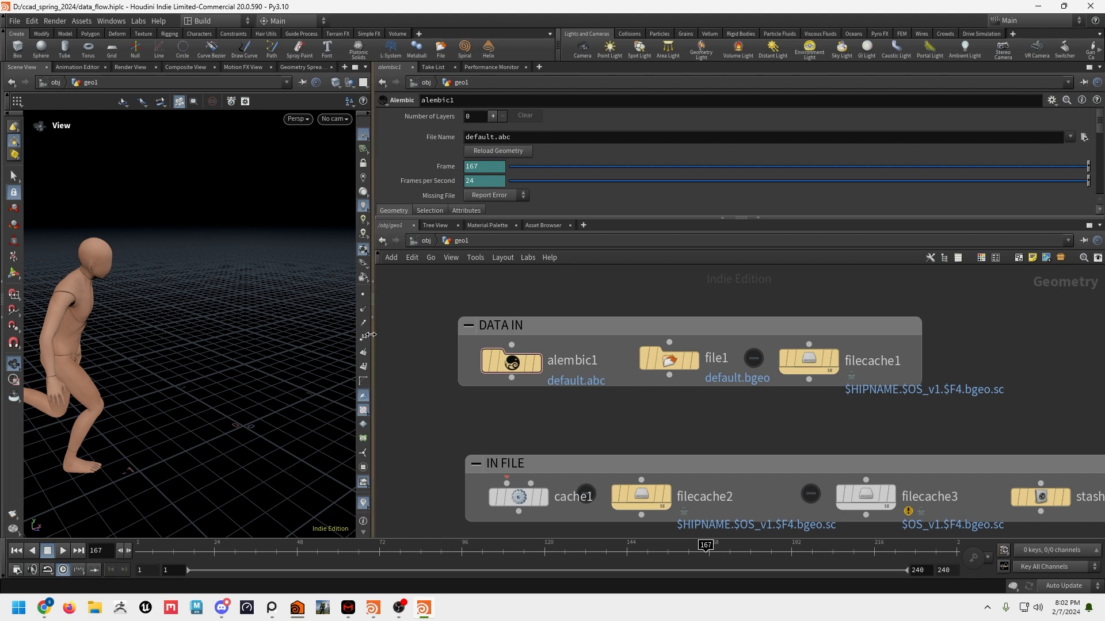
left_click_drag(372, 337, 435, 332)
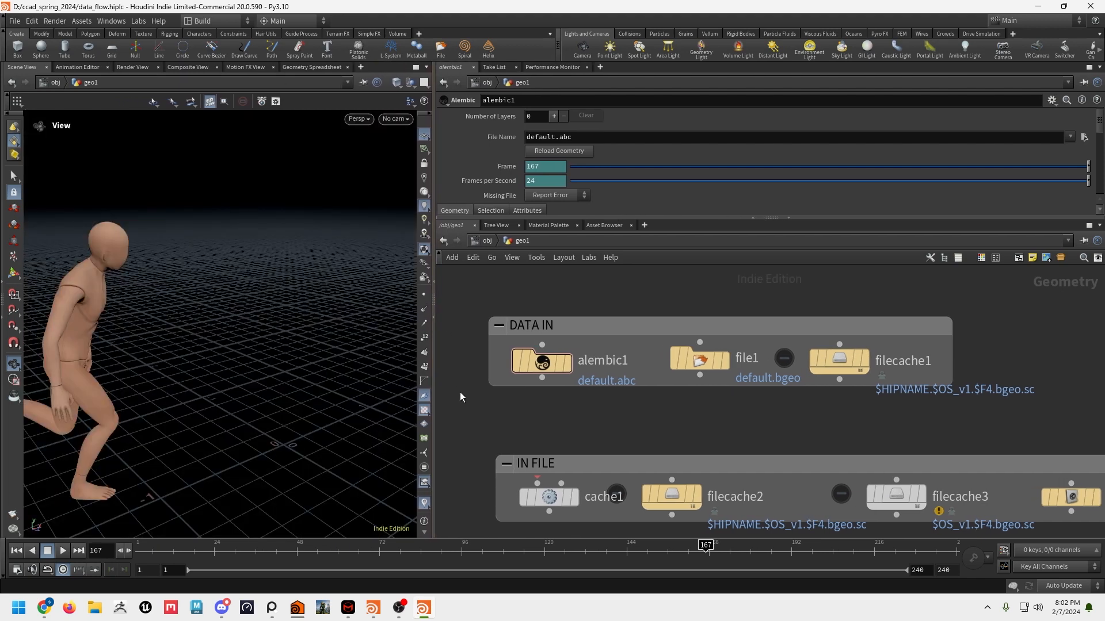
middle_click_drag(461, 390, 476, 380)
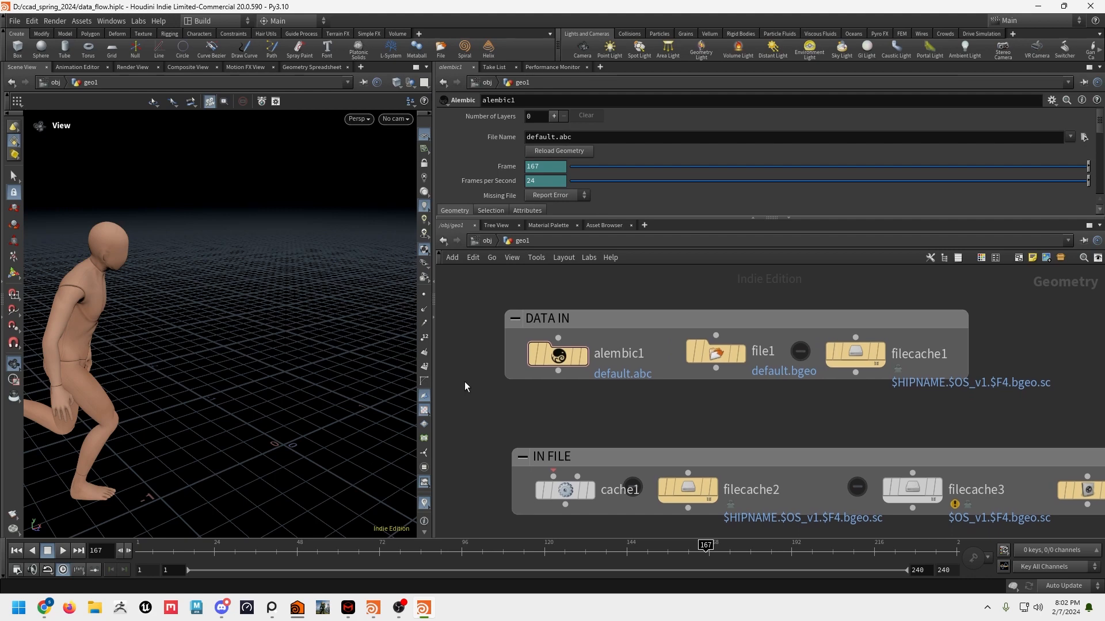
mouse_move(580, 365)
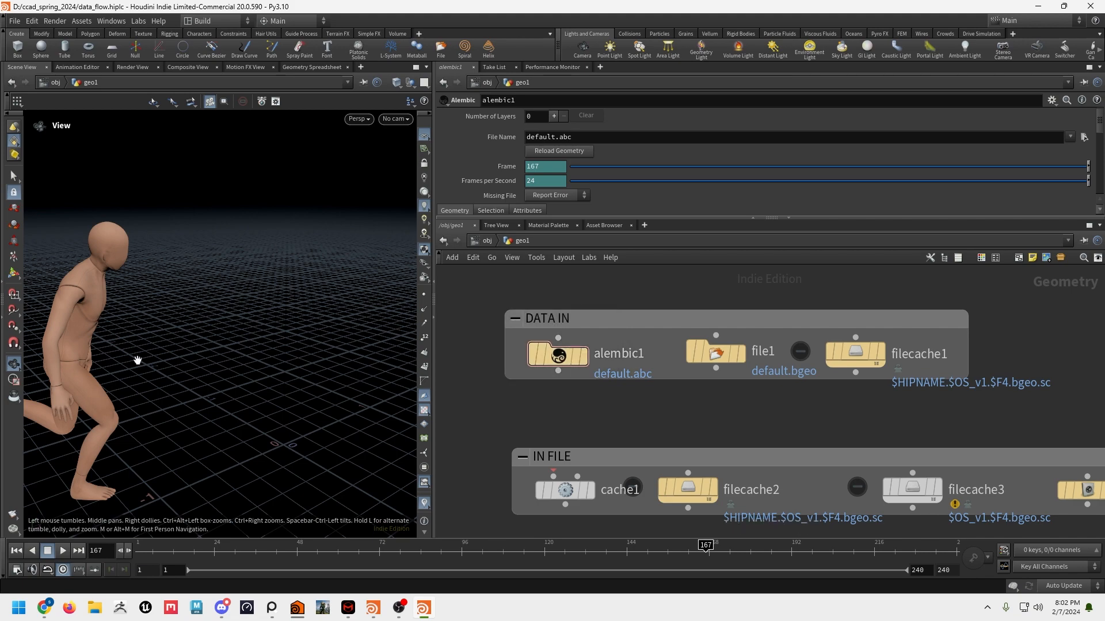
middle_click_drag(190, 316, 315, 288)
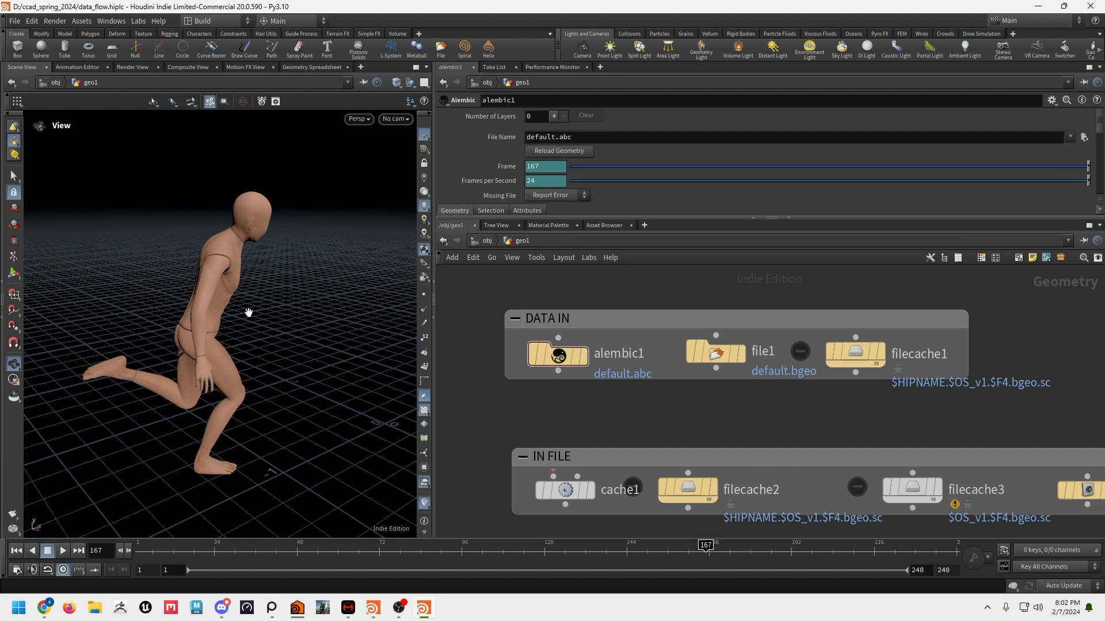
mouse_move(547, 360)
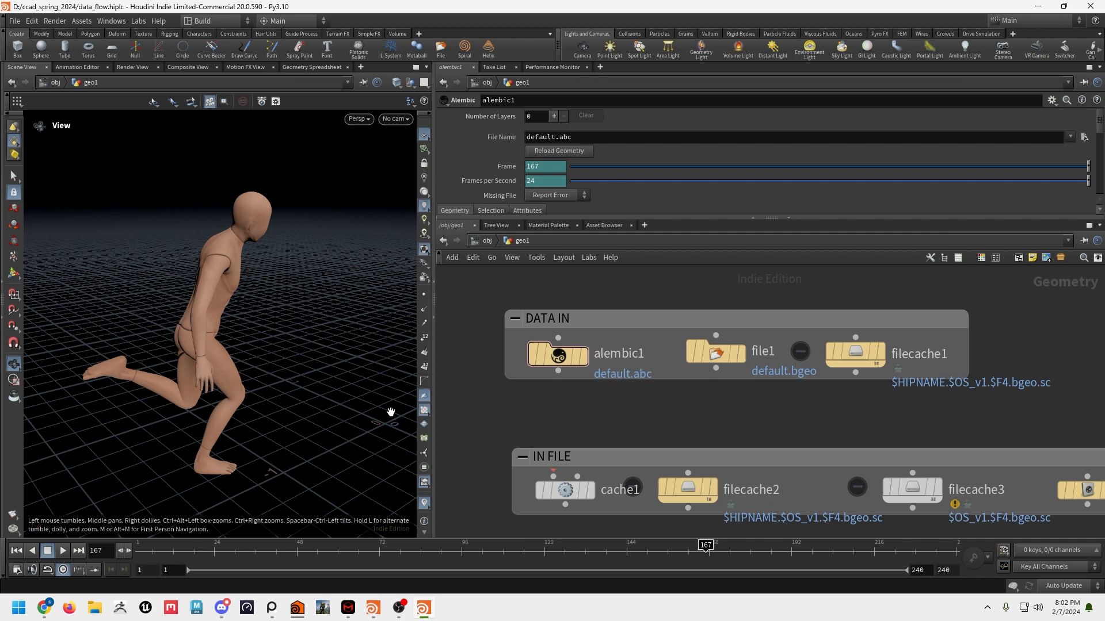
Step: Select file1 in the DATA IN box, check its recent Geometry File entries and browse for geometry without choosing a file
middle_click_drag(607, 268, 647, 459)
middle_click_drag(602, 524, 553, 299)
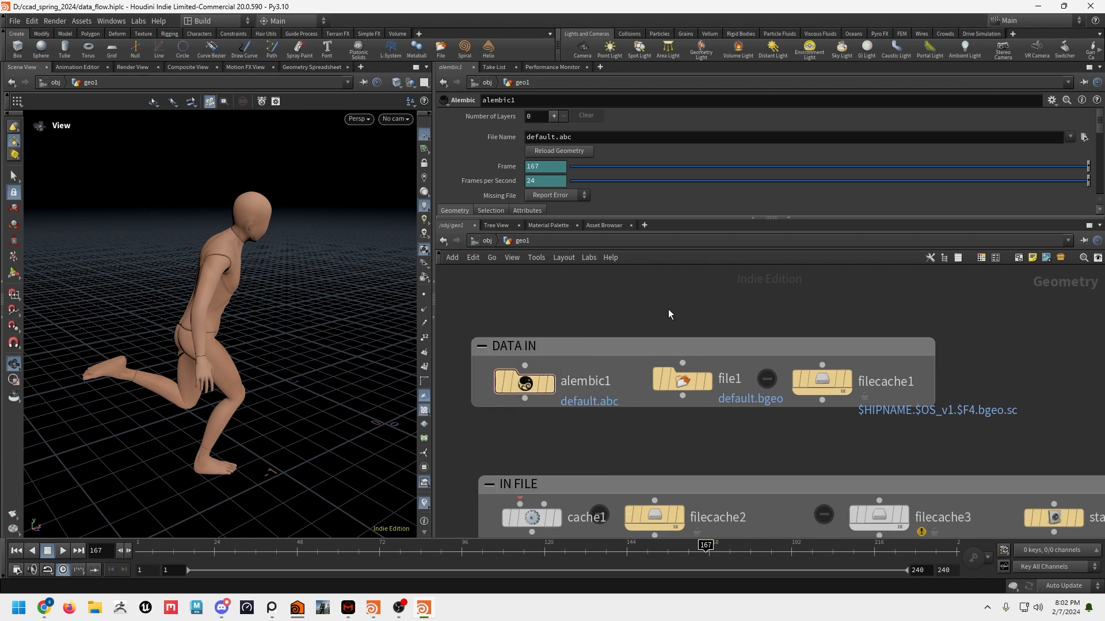
left_click_drag(642, 280, 710, 482)
middle_click_drag(726, 449, 692, 429)
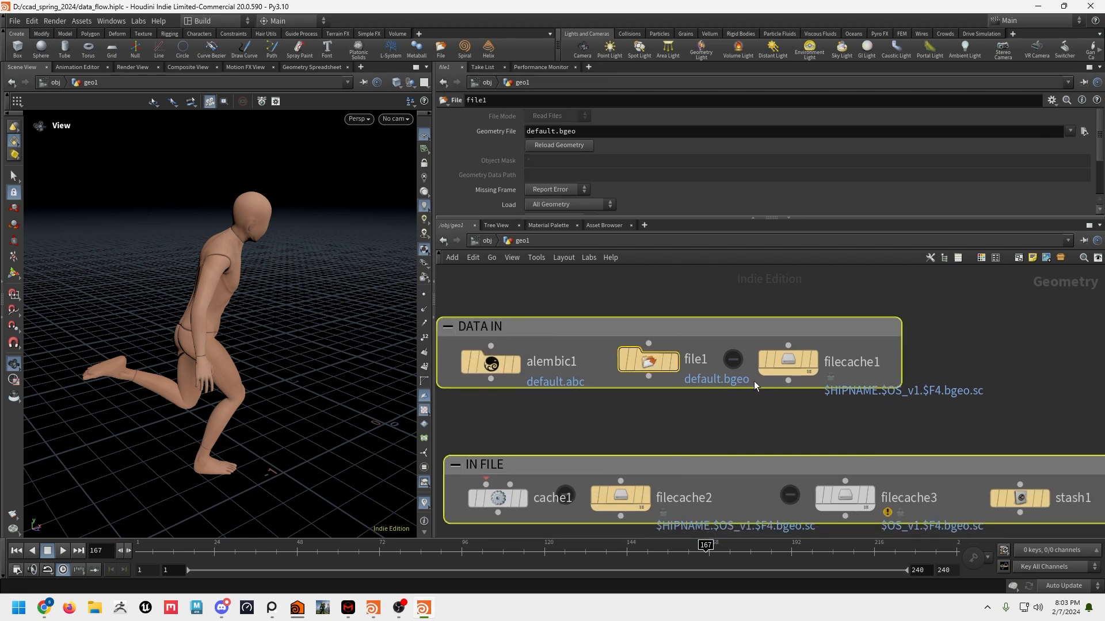
left_click(650, 366)
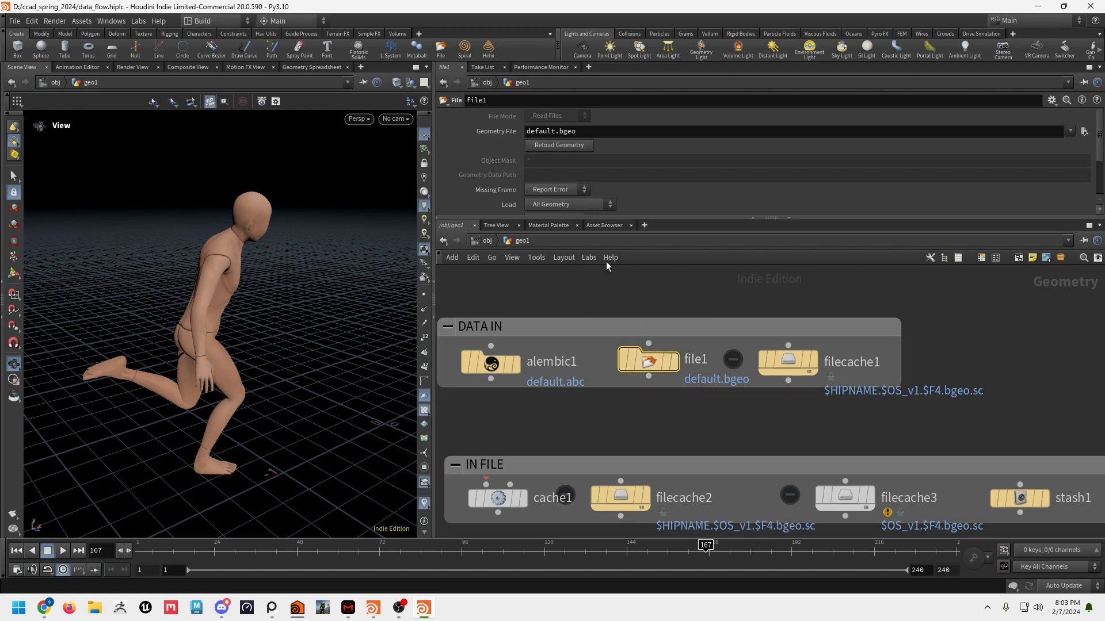
left_click_drag(595, 218, 596, 248)
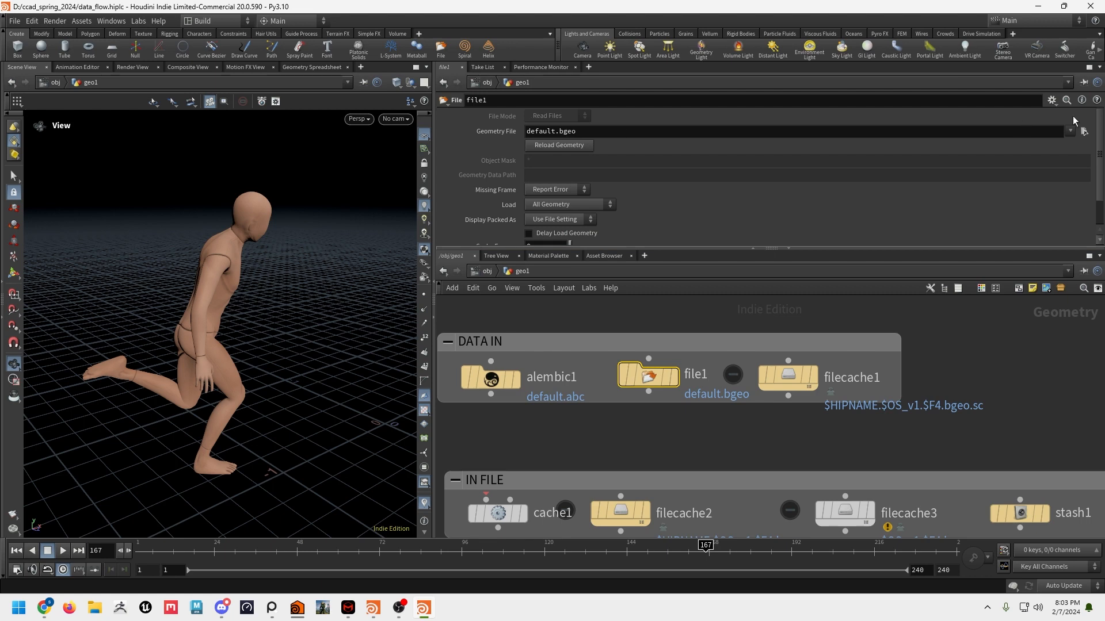
left_click(1069, 131)
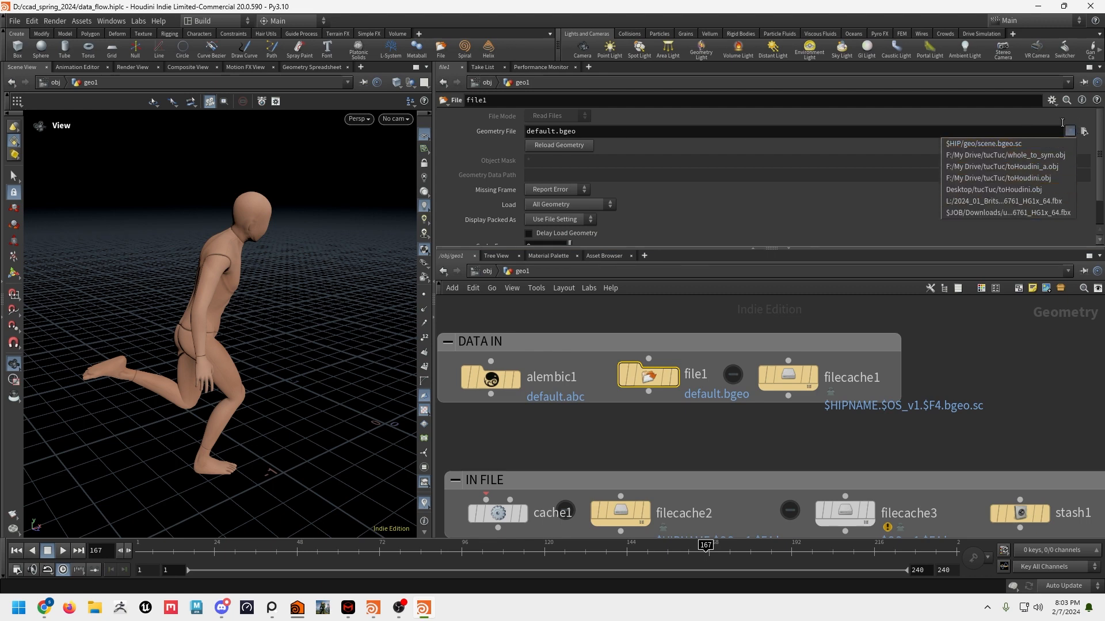
left_click(1062, 123)
left_click(1084, 131)
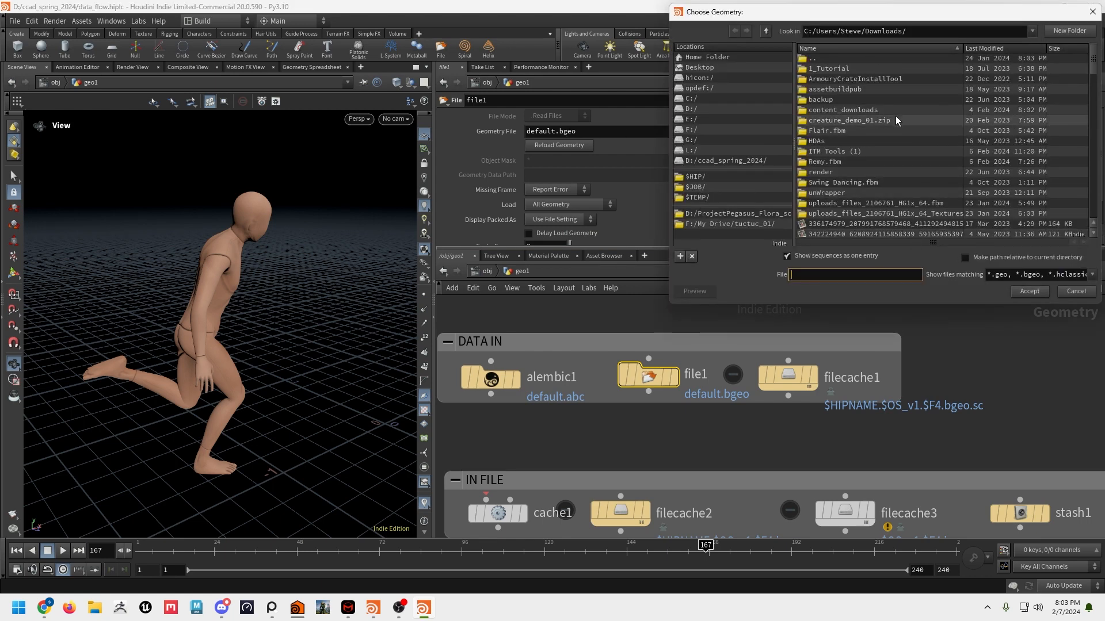
left_click(1075, 291)
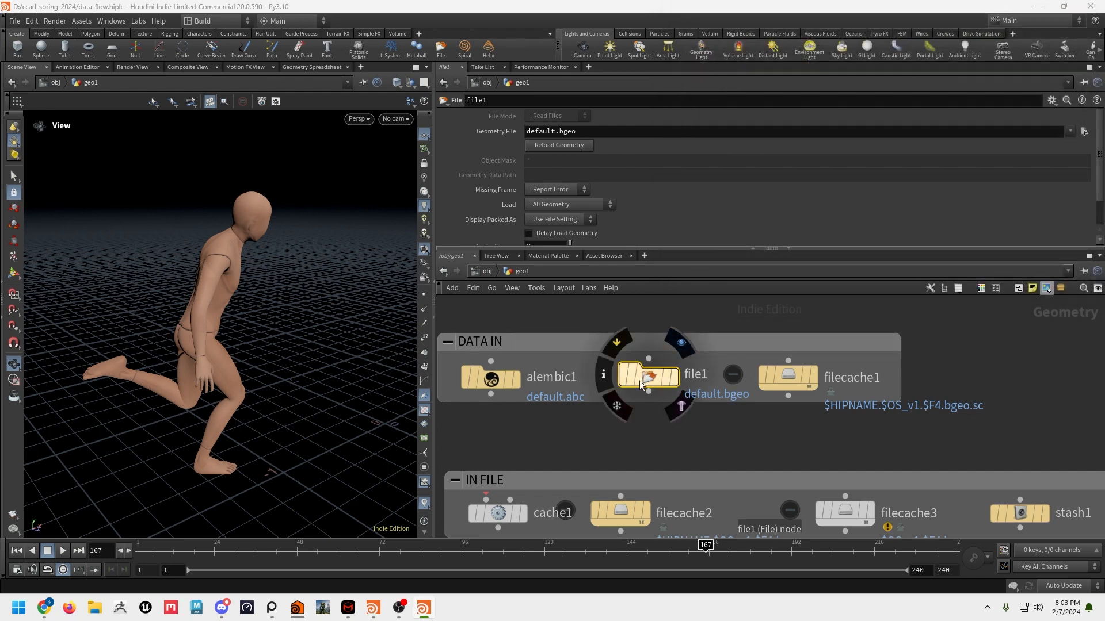
Step: Review the Load options of file1 without changing the setting, and shift the node slightly within the DATA IN box
left_click(644, 380)
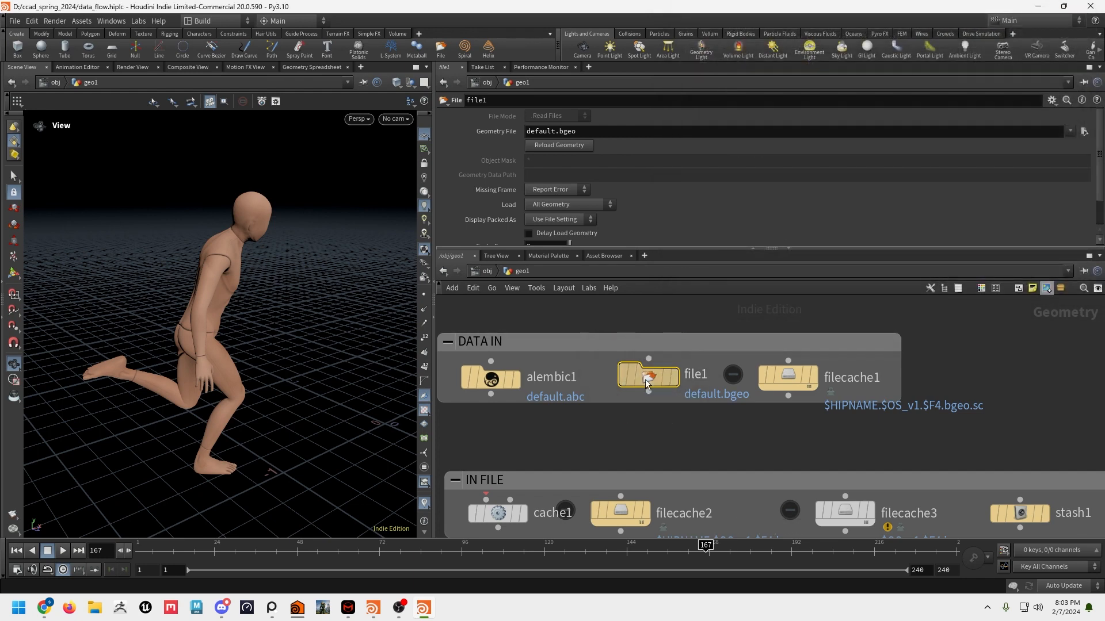
left_click_drag(645, 380, 634, 366)
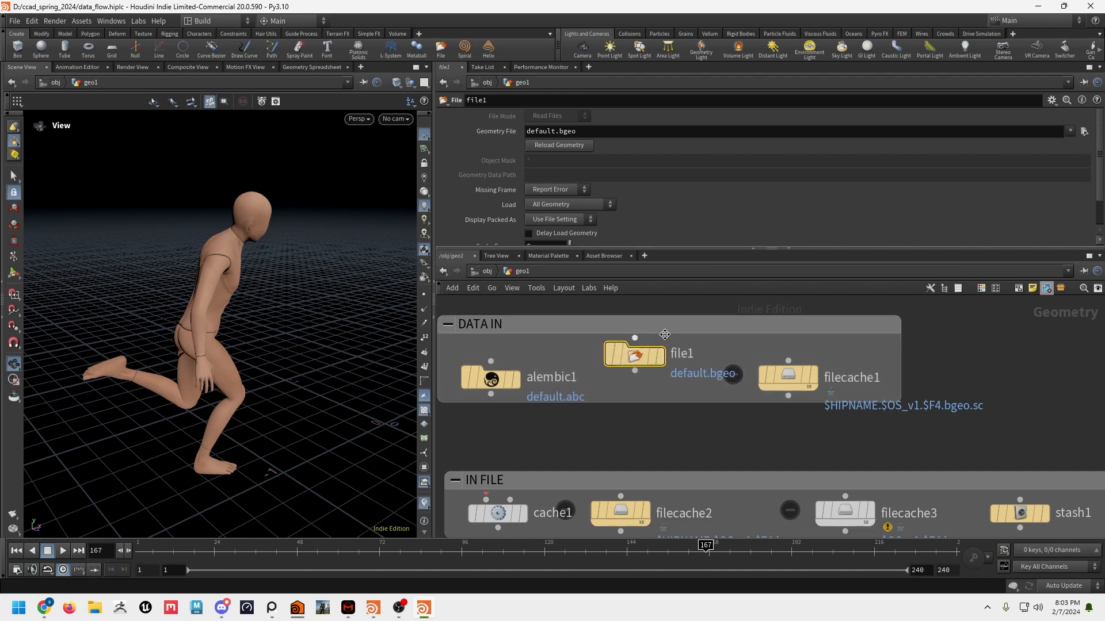
left_click(568, 204)
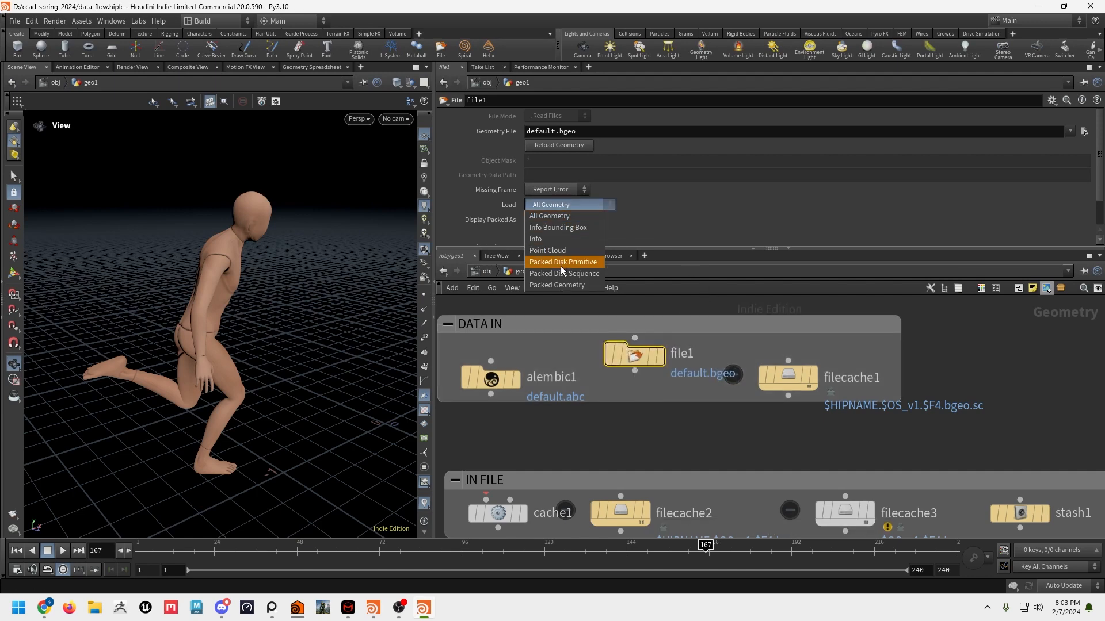
left_click(575, 206)
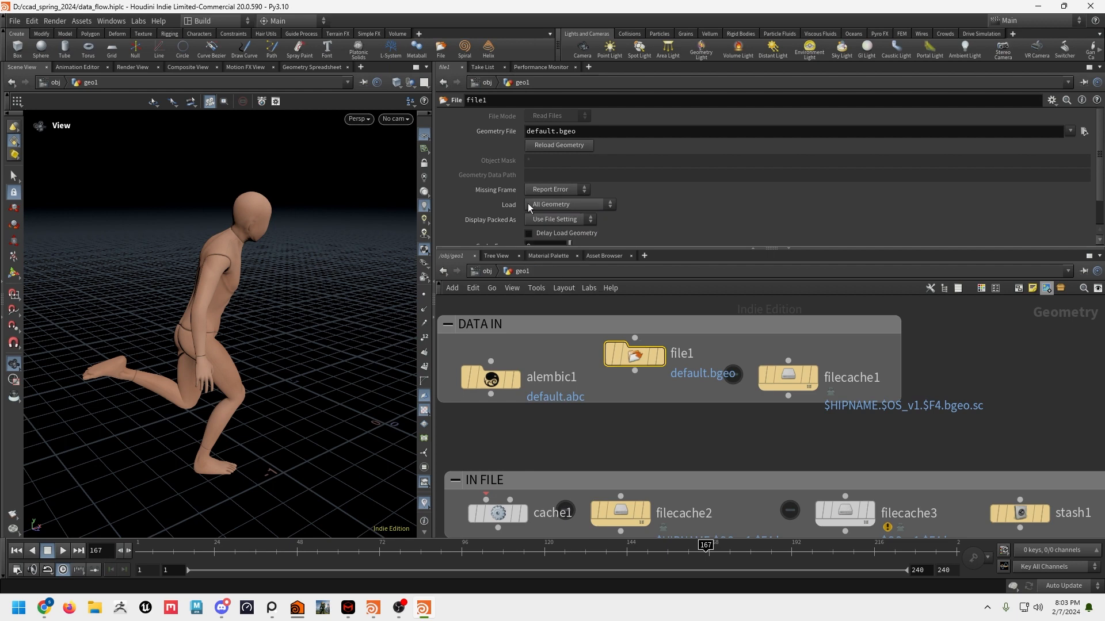
left_click(566, 203)
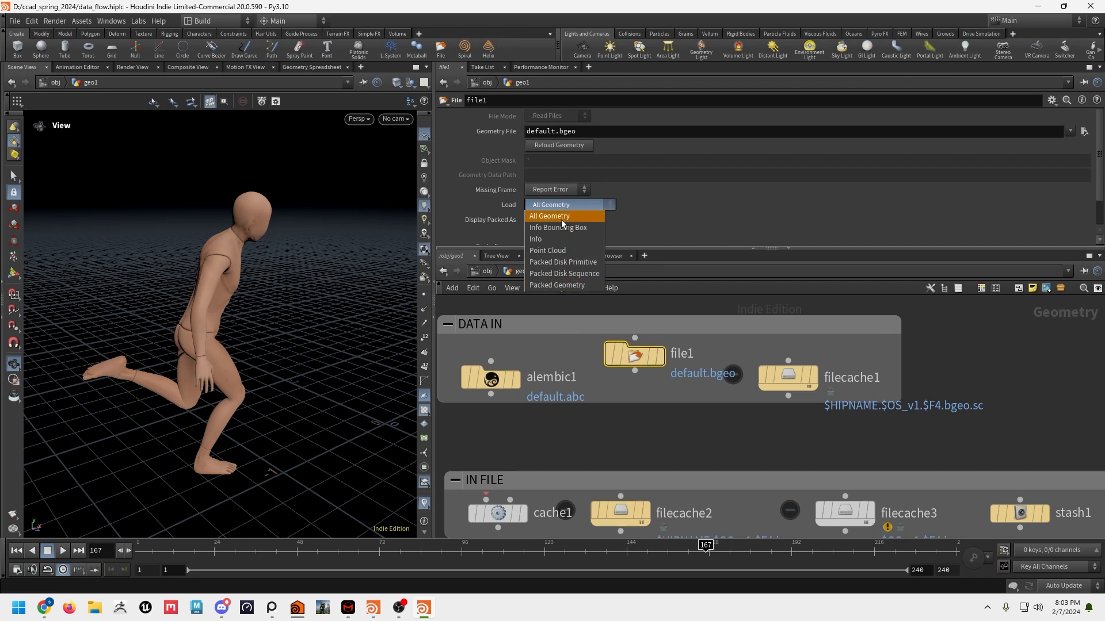
left_click(626, 429)
left_click_drag(633, 358, 627, 367)
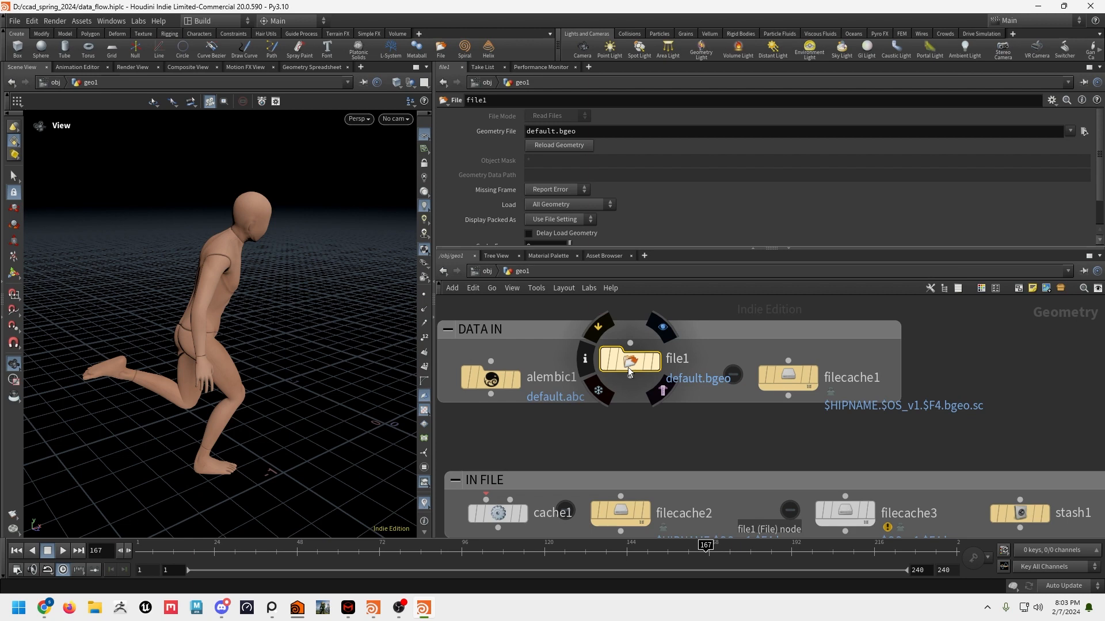
left_click_drag(627, 369, 638, 377)
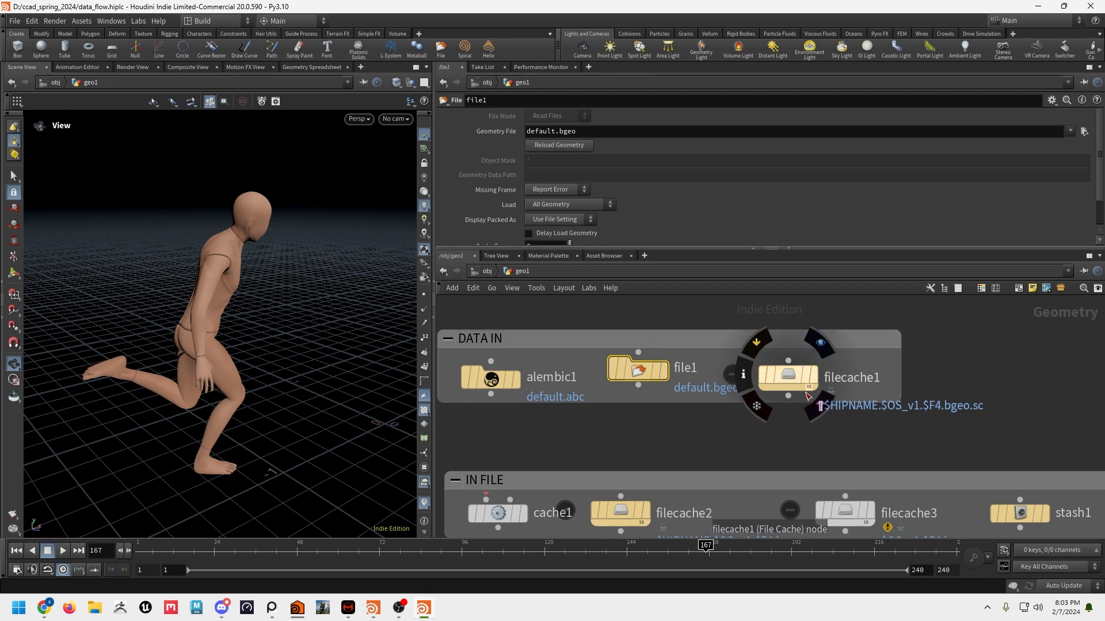
Step: Select filecache1 in the DATA IN box and enlarge the parameter area to examine its cache and sequence settings
mouse_move(851, 395)
middle_mouse_down()
mouse_move(866, 359)
mouse_move(851, 376)
middle_mouse_up()
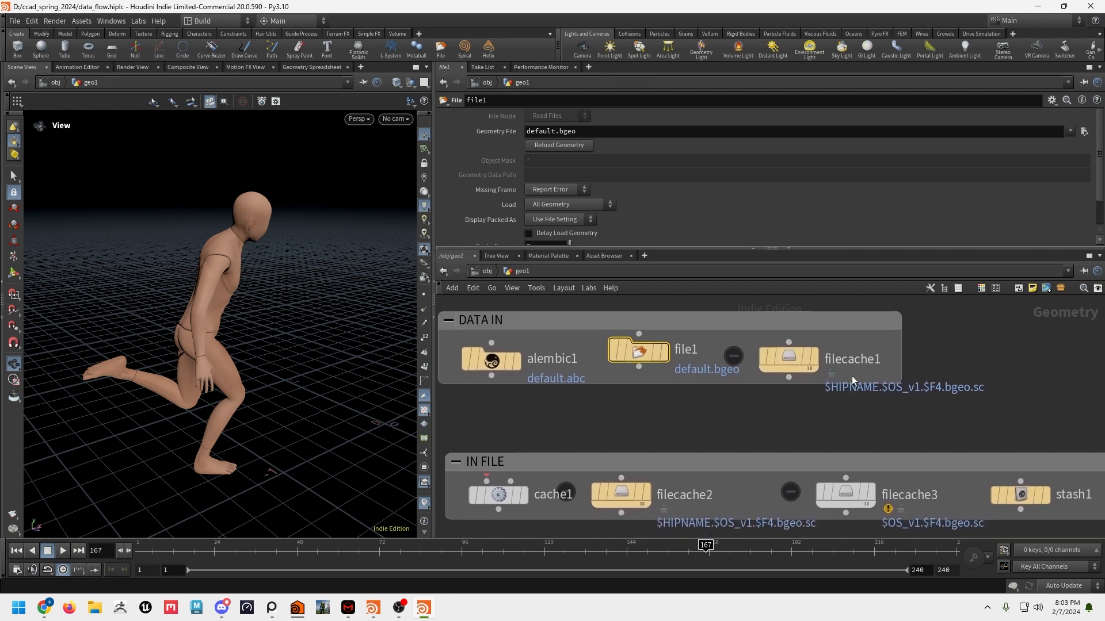
left_click(789, 353)
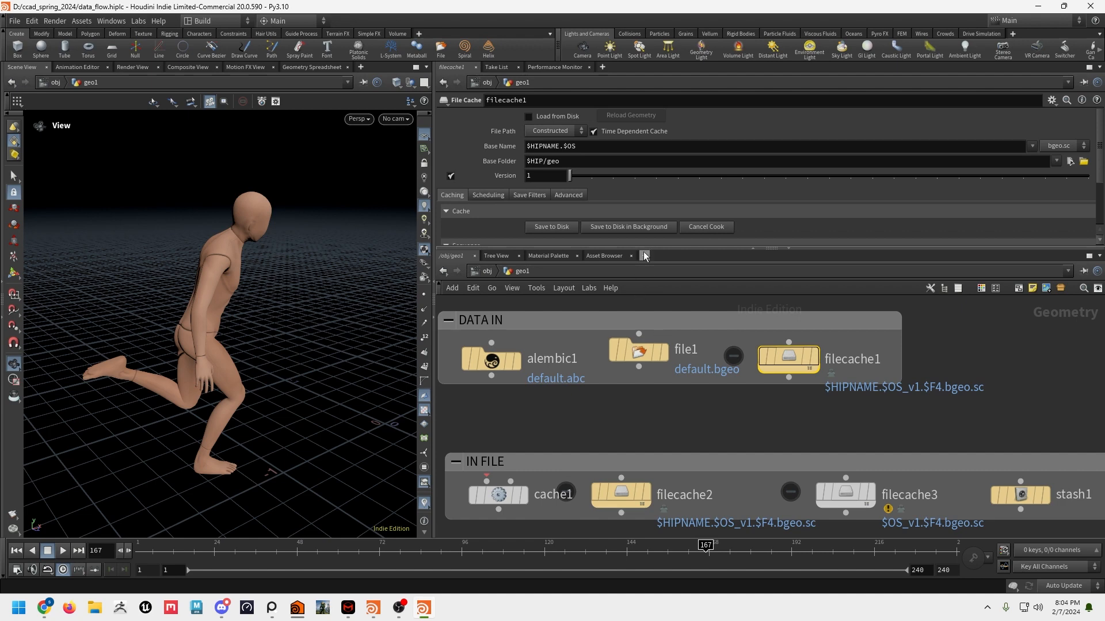
left_click_drag(646, 249, 654, 311)
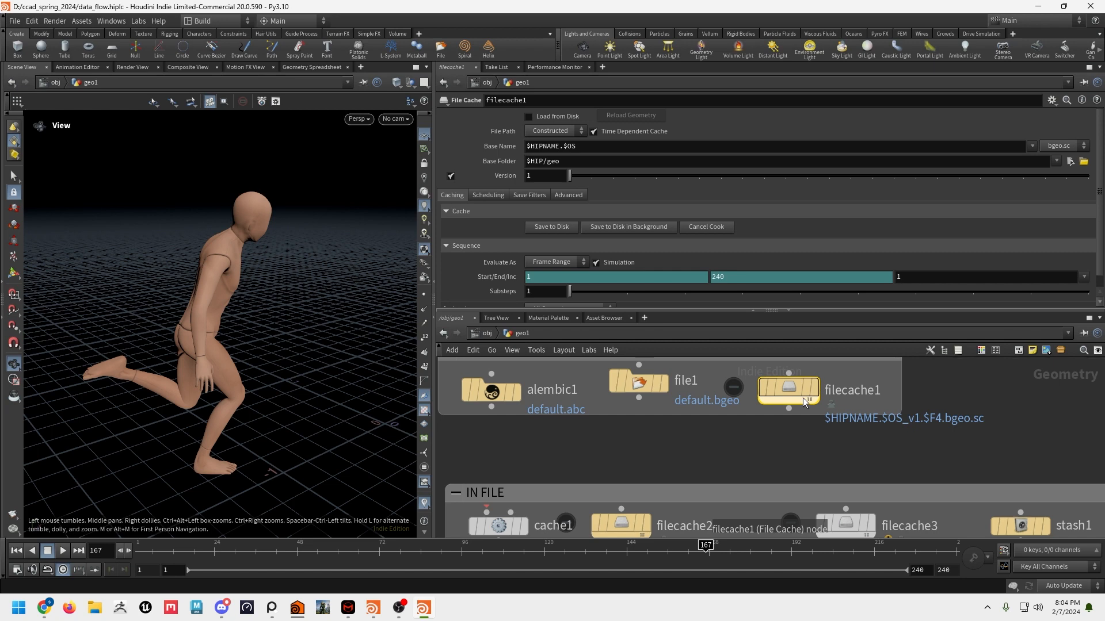
Step: Scrub the timeline back to frame 1
left_click_drag(133, 556, 115, 532)
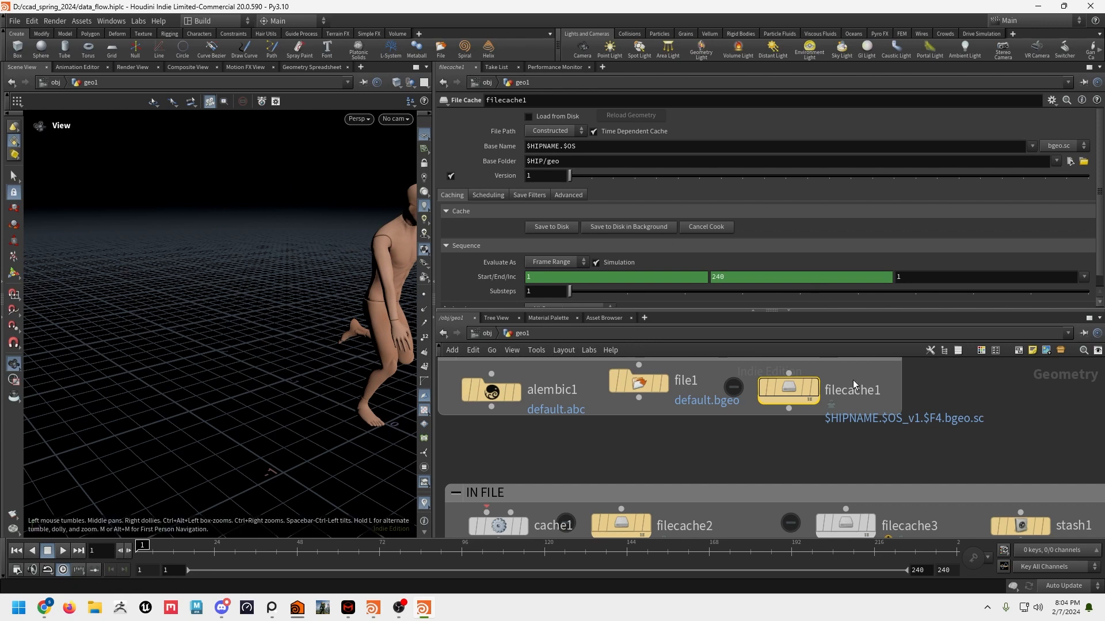
left_click(145, 549)
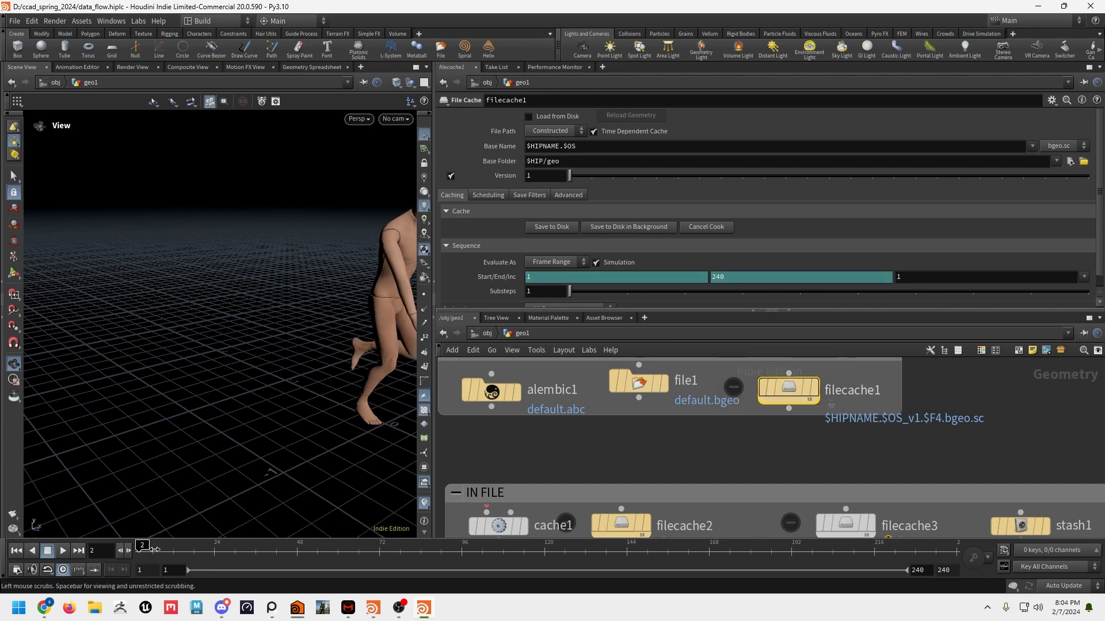
mouse_move(154, 550)
left_mouse_down()
mouse_move(534, 550)
mouse_move(138, 552)
left_mouse_up()
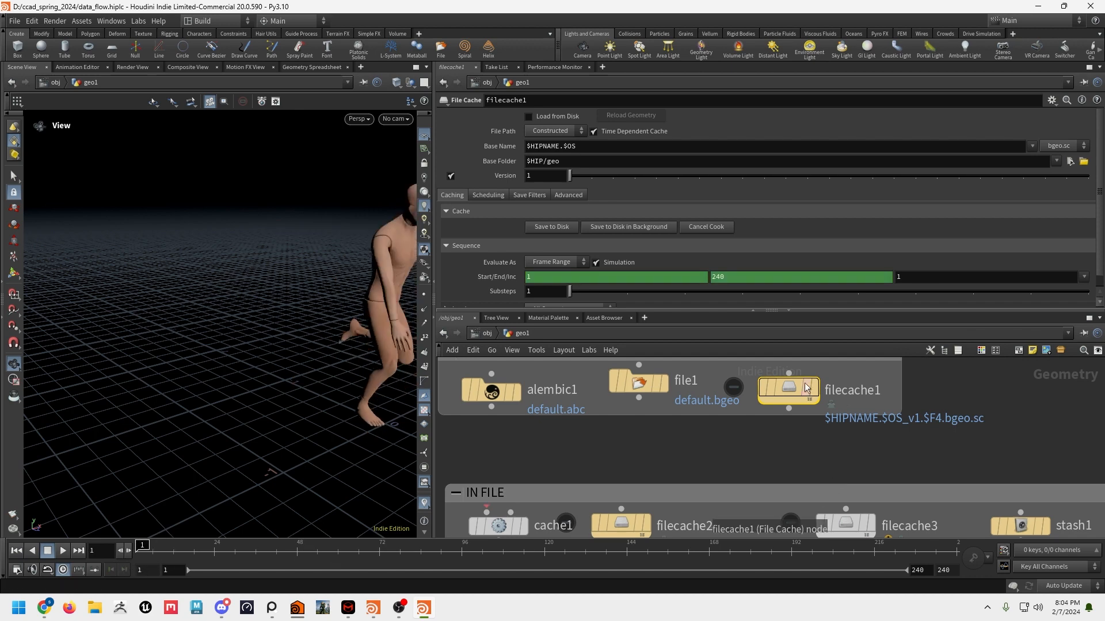
Step: Turn on Load from Disk for filecache1, then turn it off again
mouse_move(772, 393)
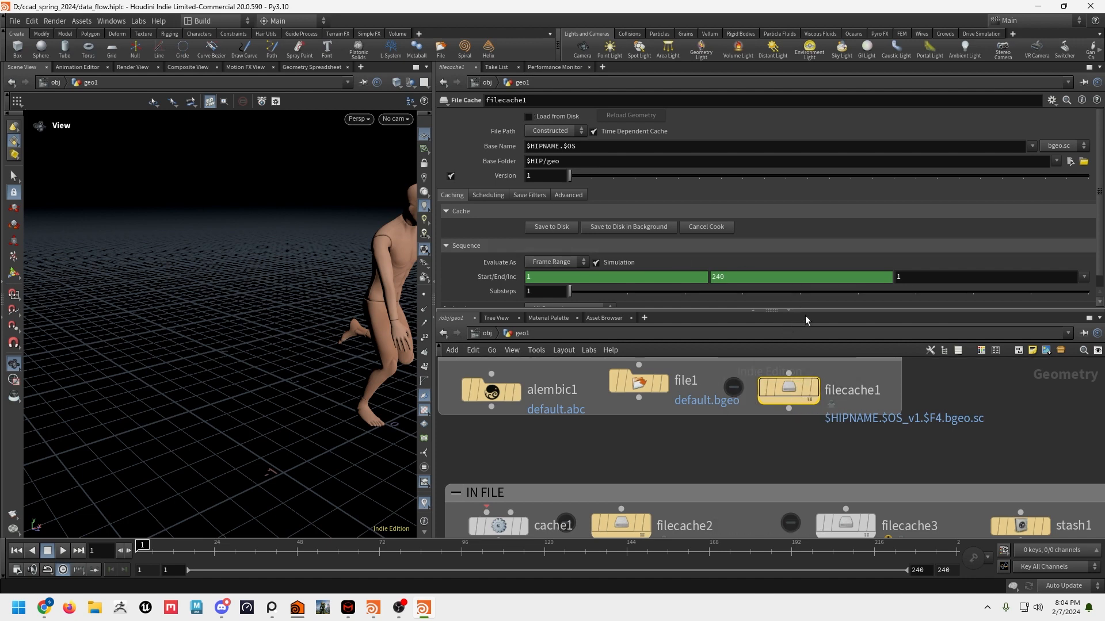
left_click_drag(811, 311, 812, 280)
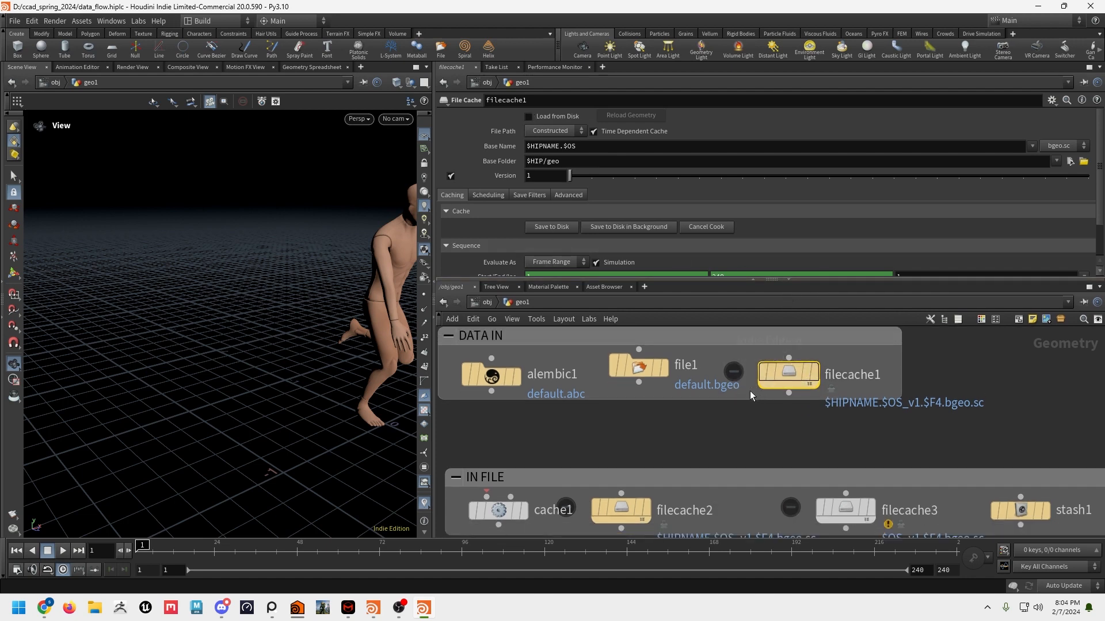
middle_click_drag(750, 392, 823, 463)
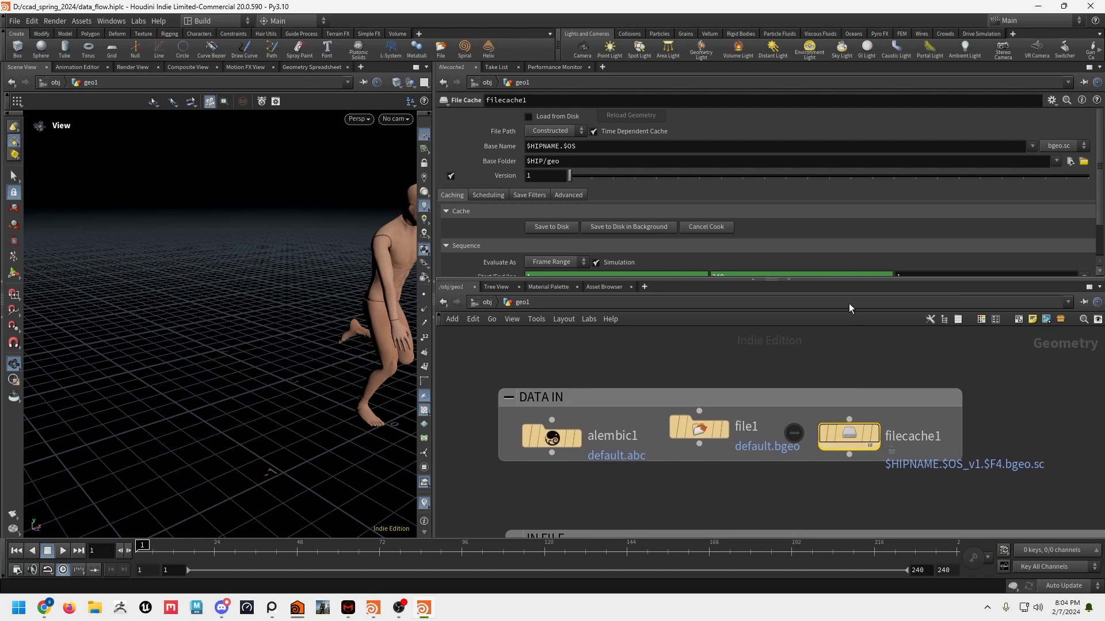
left_click_drag(840, 282, 845, 306)
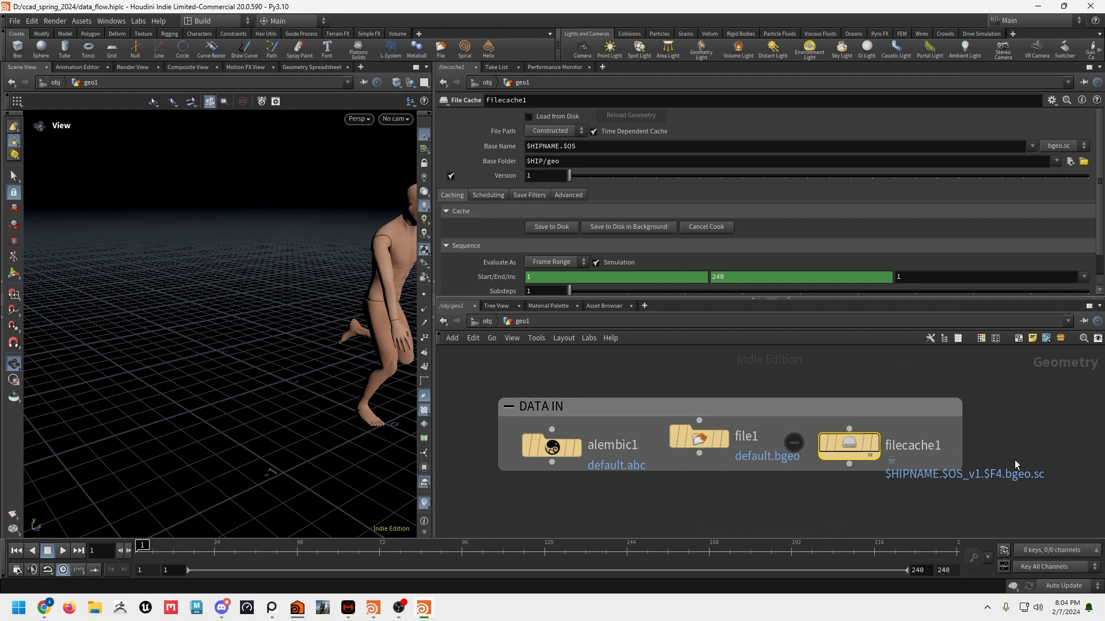
mouse_move(883, 454)
mouse_move(872, 447)
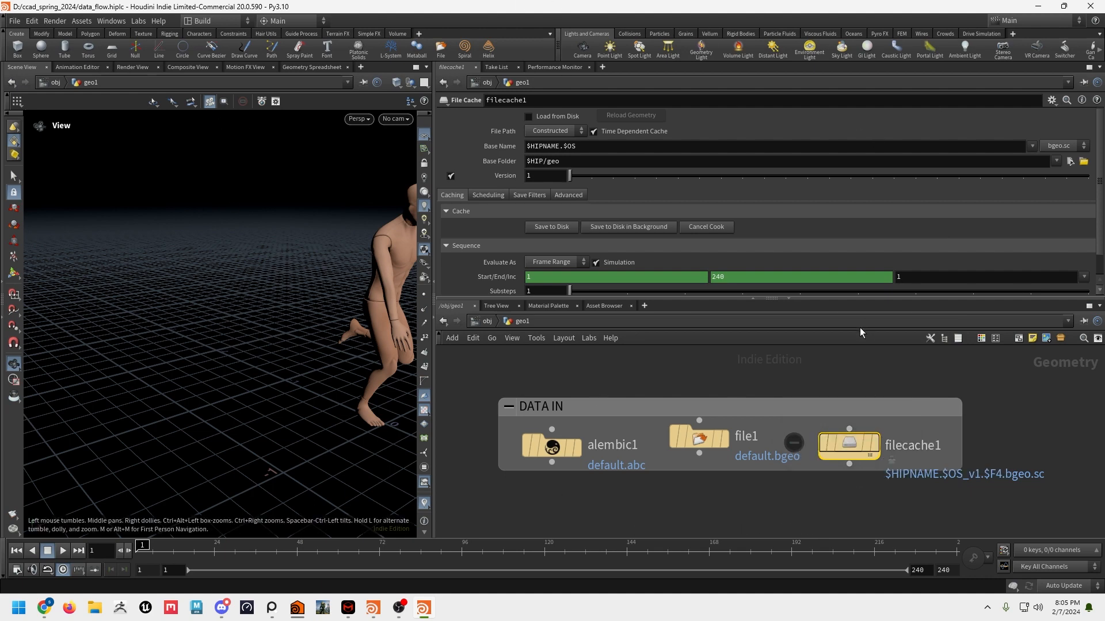
left_click(529, 115)
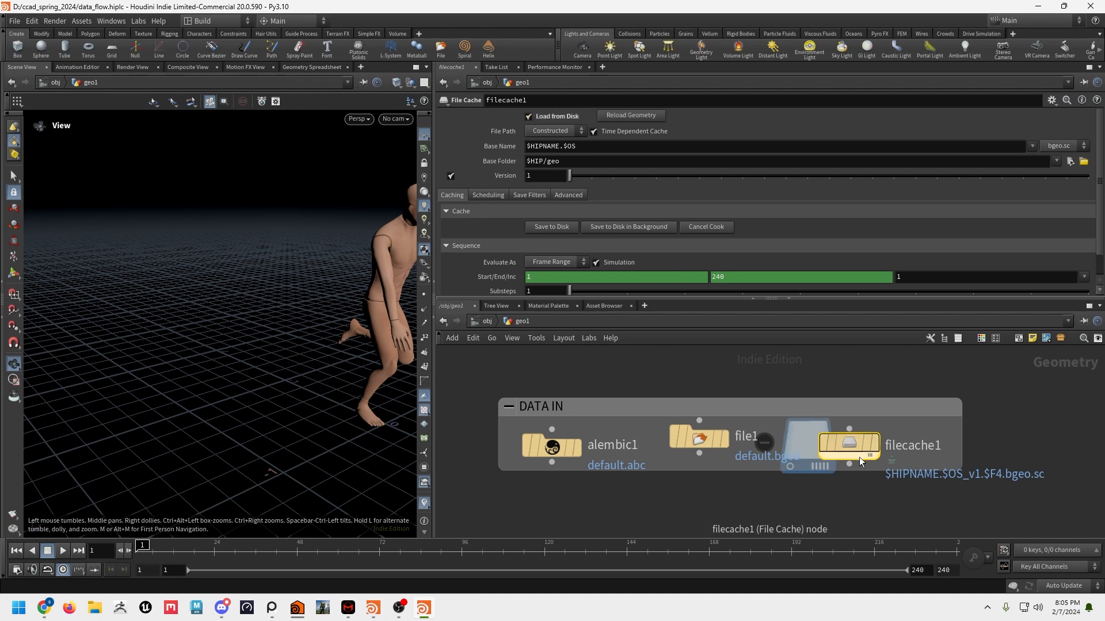
left_click(561, 116)
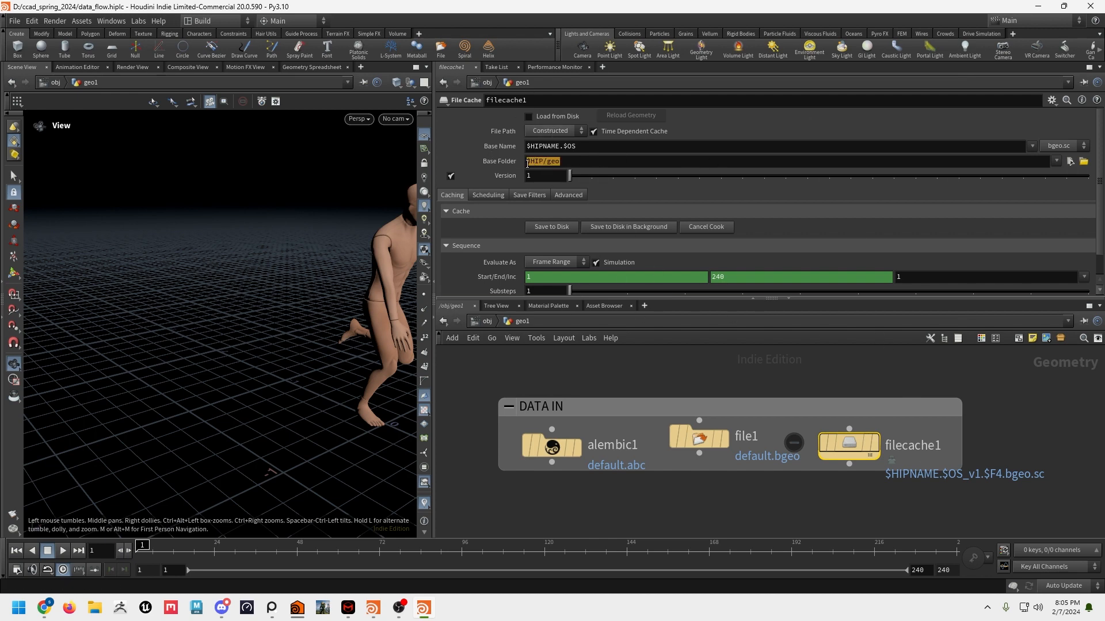
Step: Examine filecache1's Base Name and Base Folder expressions, highlighting each without editing it
left_click_drag(577, 147, 512, 153)
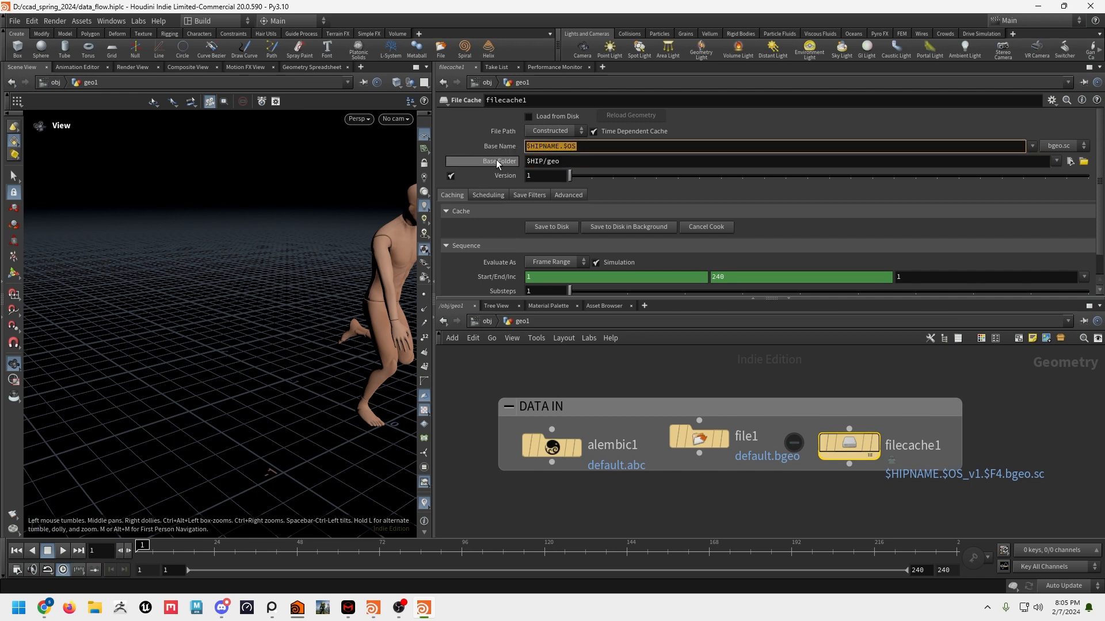
left_click_drag(600, 161, 498, 158)
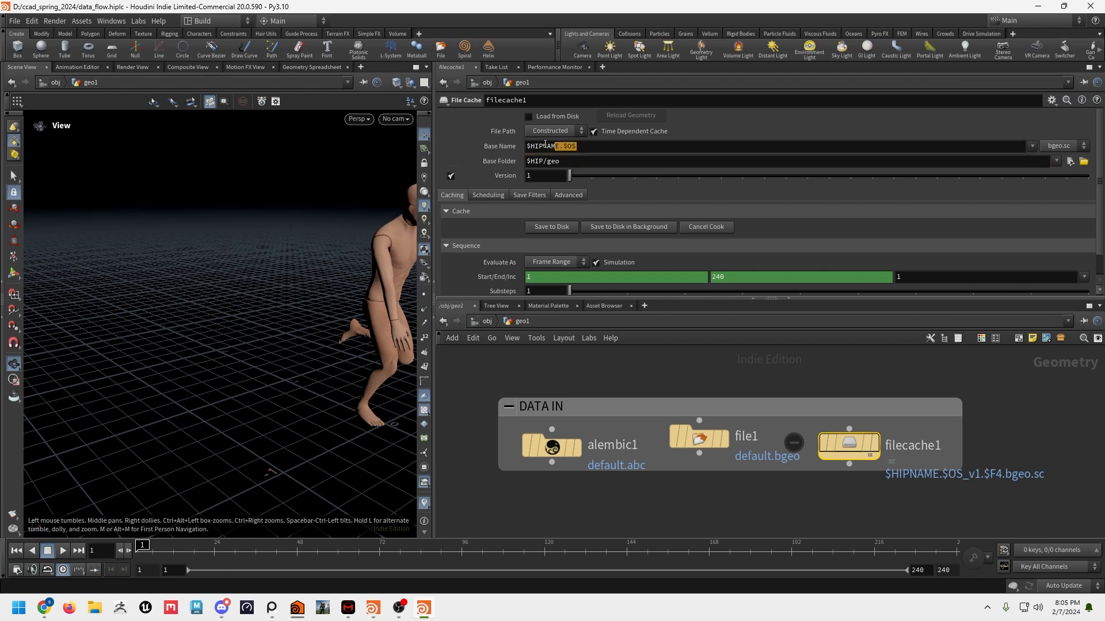
left_click(620, 146)
double_click(640, 145)
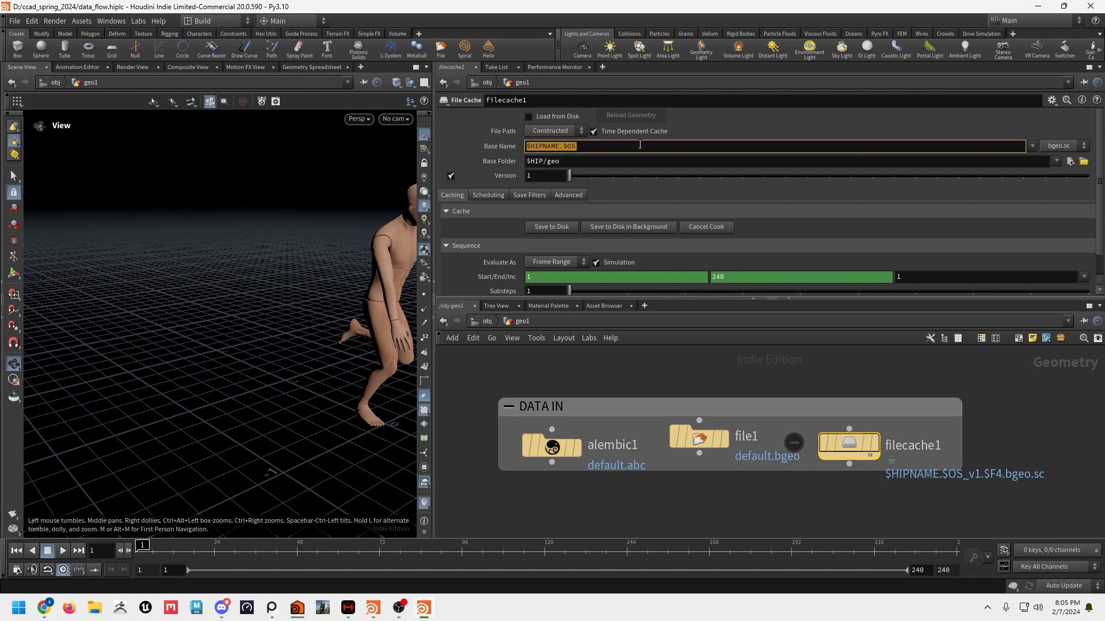
right_click(595, 145)
left_click(763, 127)
left_click(586, 145)
left_click_drag(562, 163, 479, 151)
left_click_drag(578, 146, 483, 147)
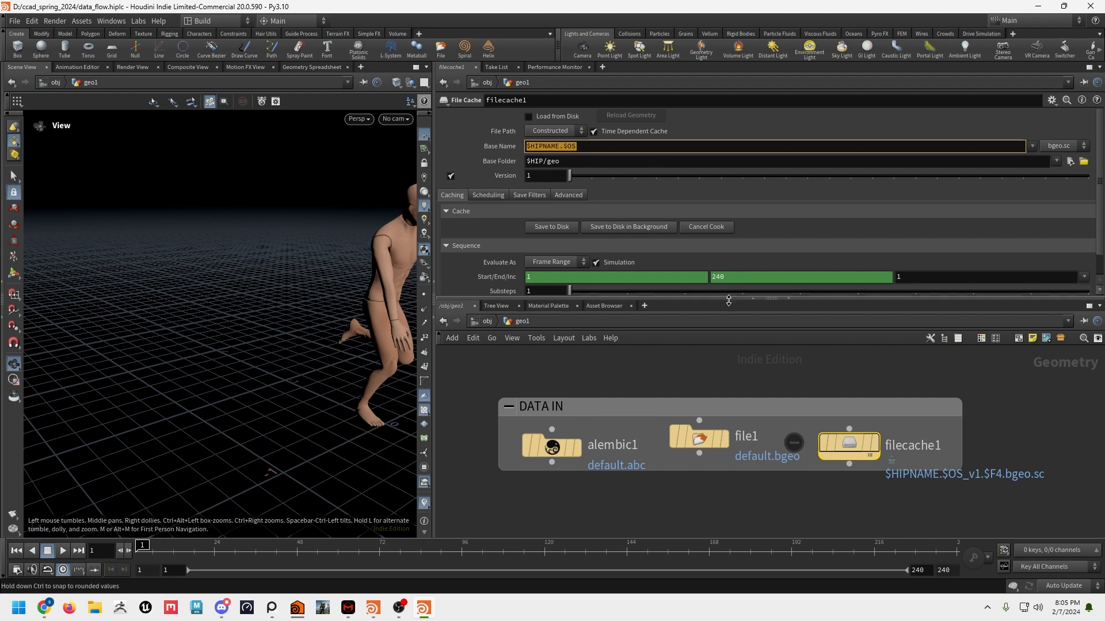
Step: Select cache1 and filecache2 in the IN FILE box to compare their caching parameters
left_click(800, 381)
scroll(839, 385, "down", 3)
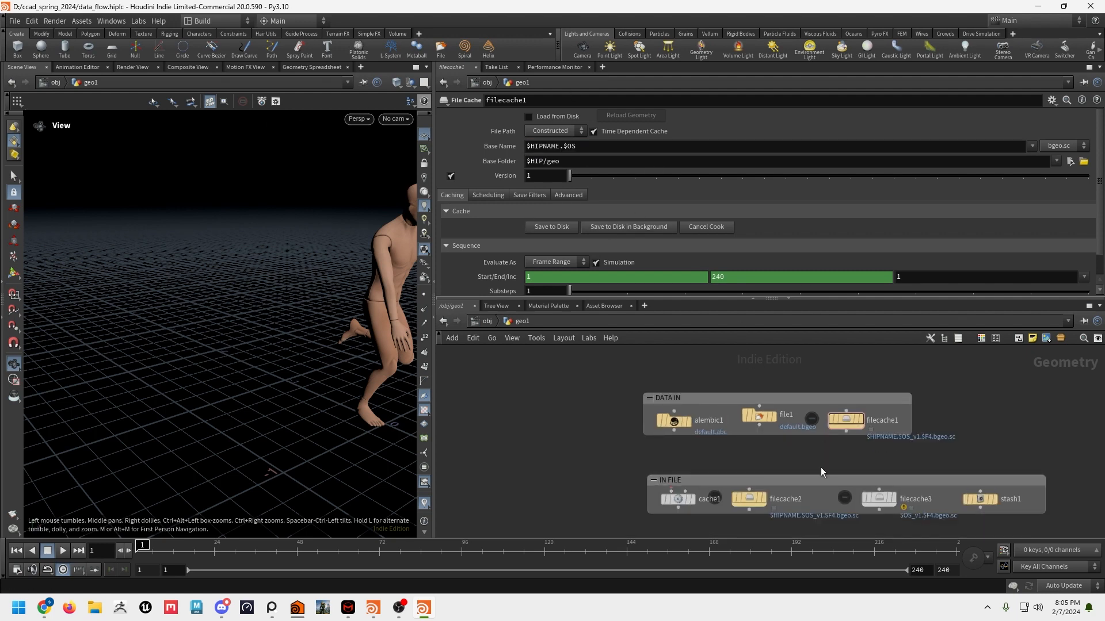
scroll(820, 468, "up", 1)
scroll(748, 406, "up", 2)
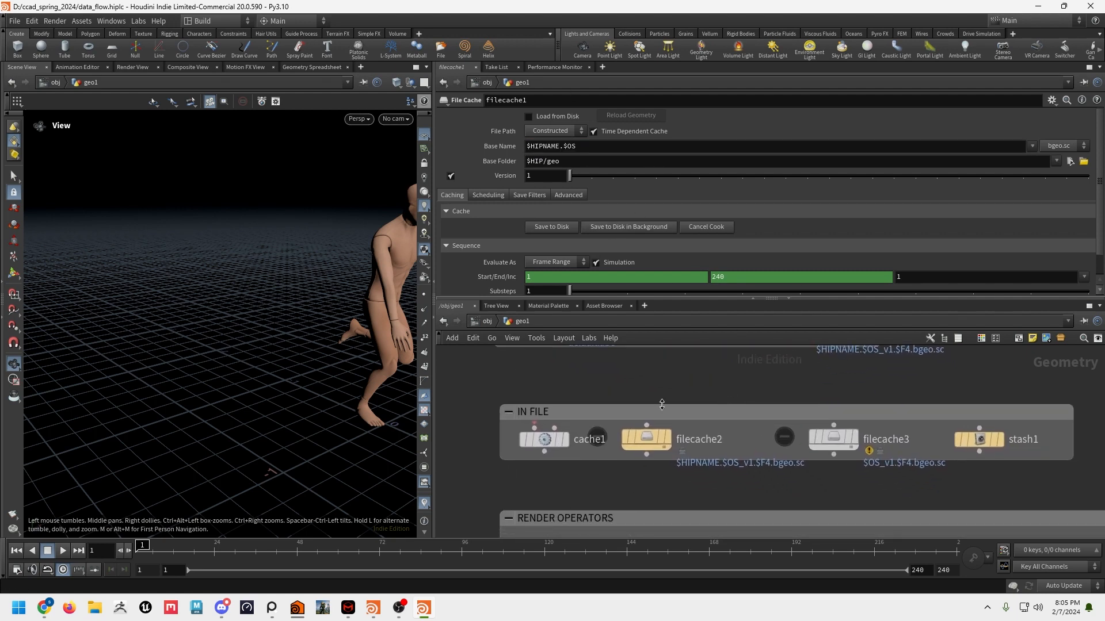
left_click(577, 442)
left_click(646, 439)
left_click(534, 442)
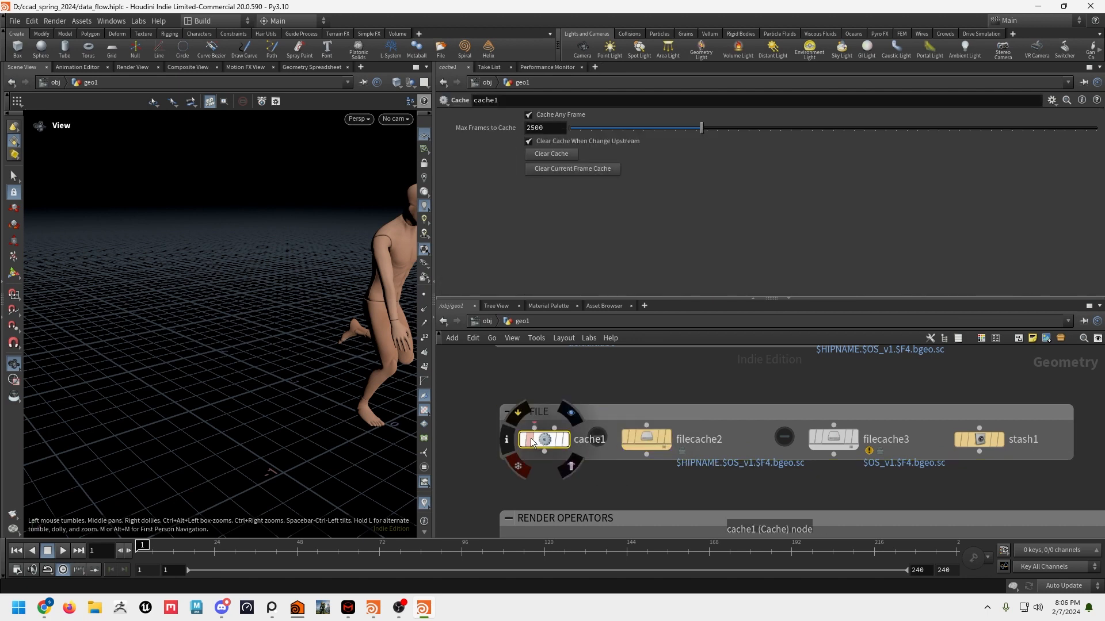
left_click(644, 438)
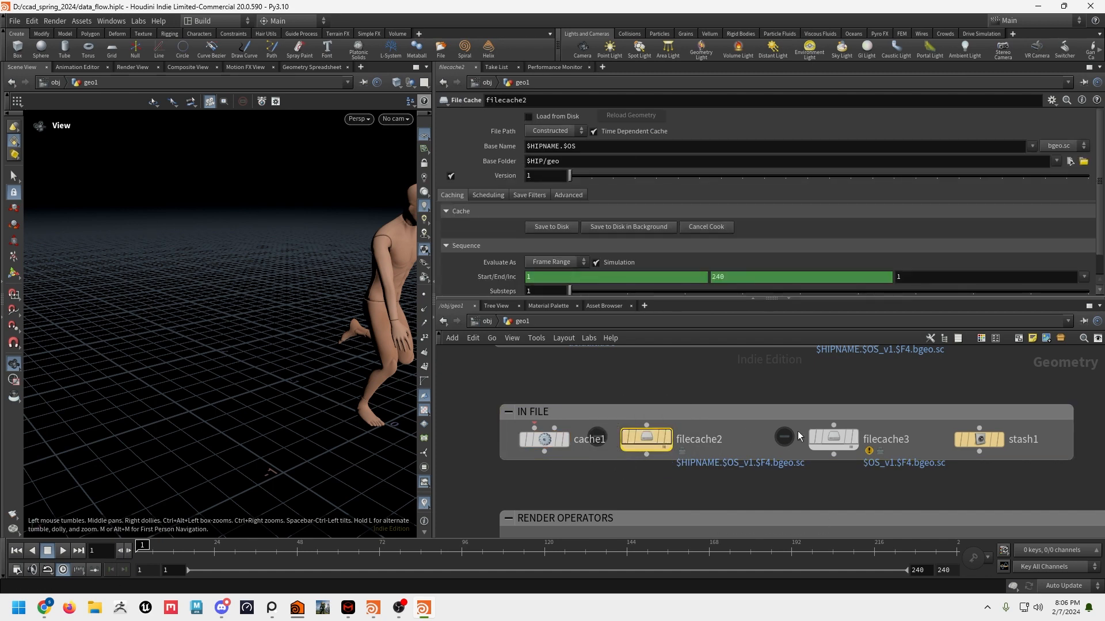
Step: Select stash1 in the IN FILE box to view its geometry stash parameters
middle_click_drag(915, 406, 674, 400)
left_click(742, 433)
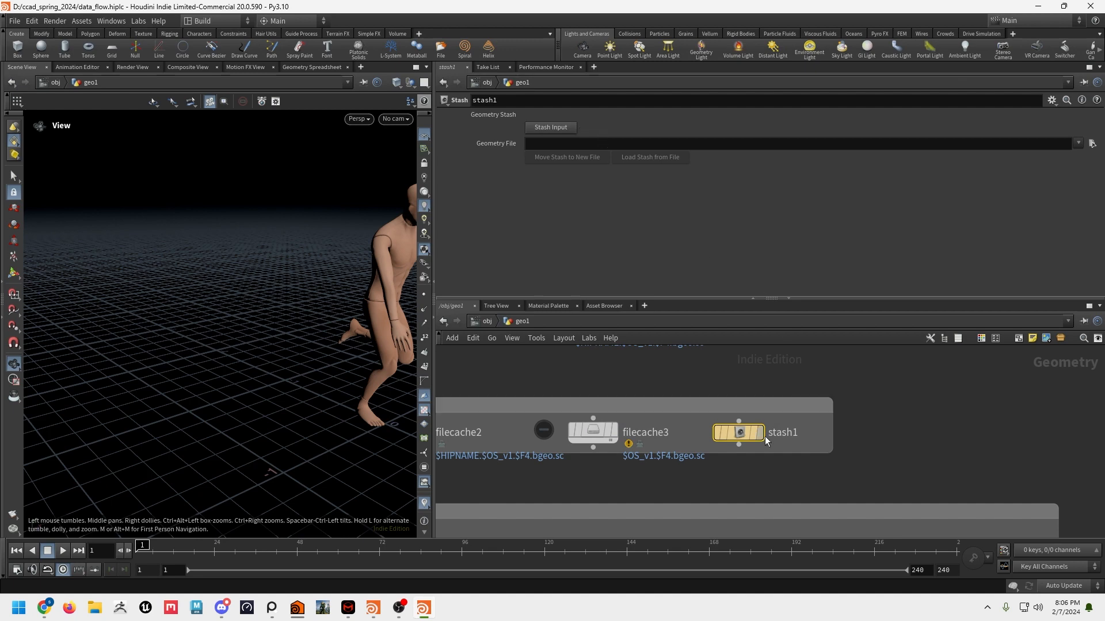
middle_click_drag(896, 438, 804, 448)
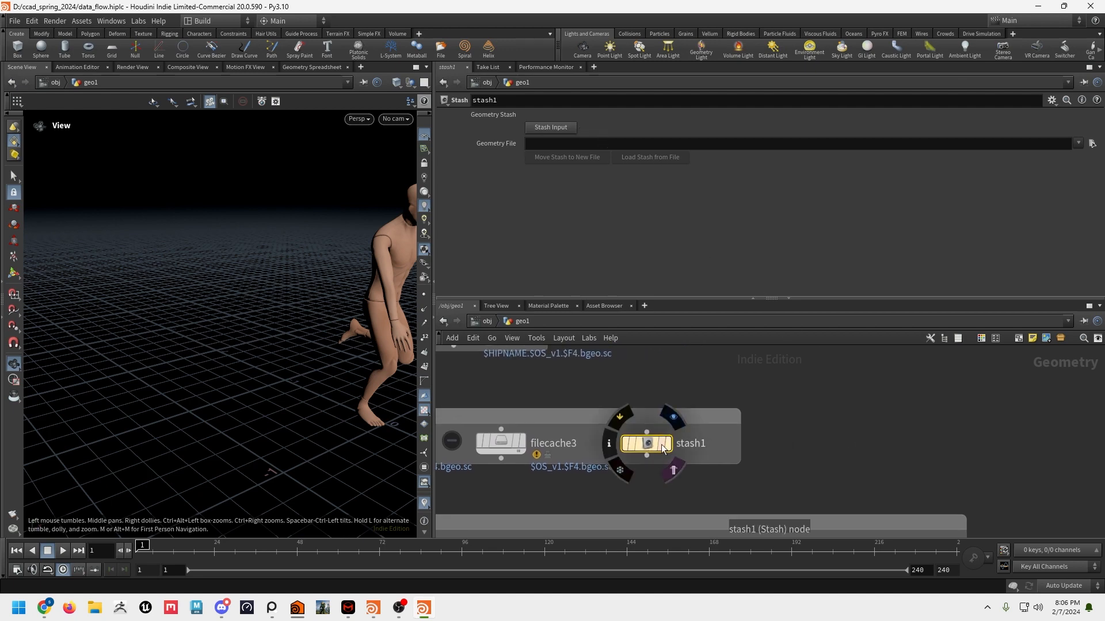
Step: Add a polygon Sphere node in the empty network area beside the IN FILE box
middle_click_drag(872, 437, 731, 446)
scroll(753, 447, "down", 3)
key("Tab")
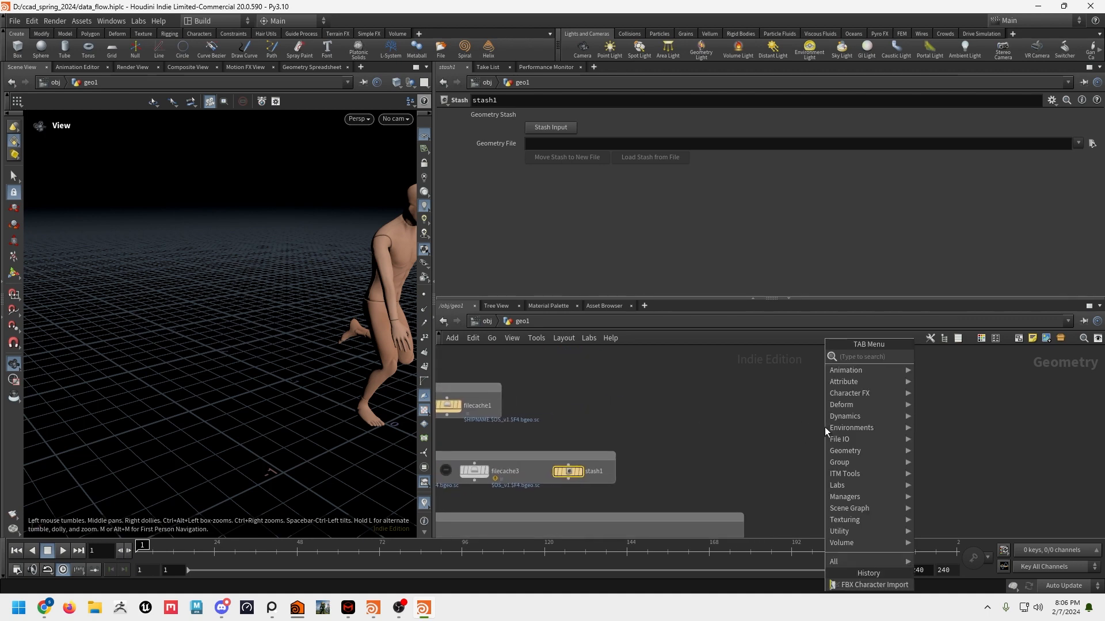
type("sph")
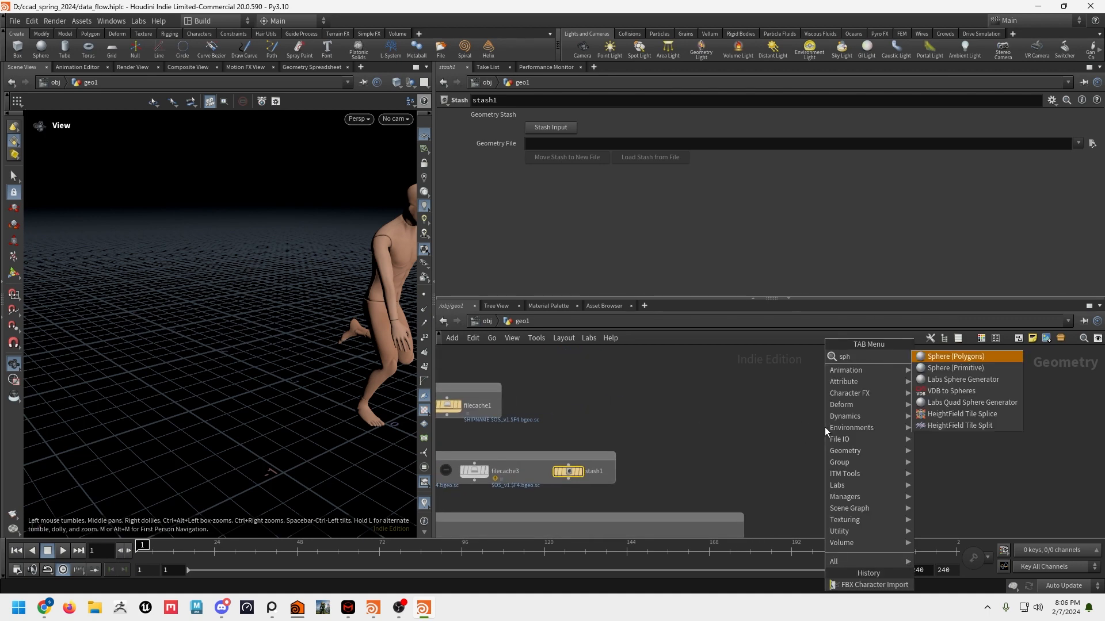
left_click(939, 358)
left_click(889, 434)
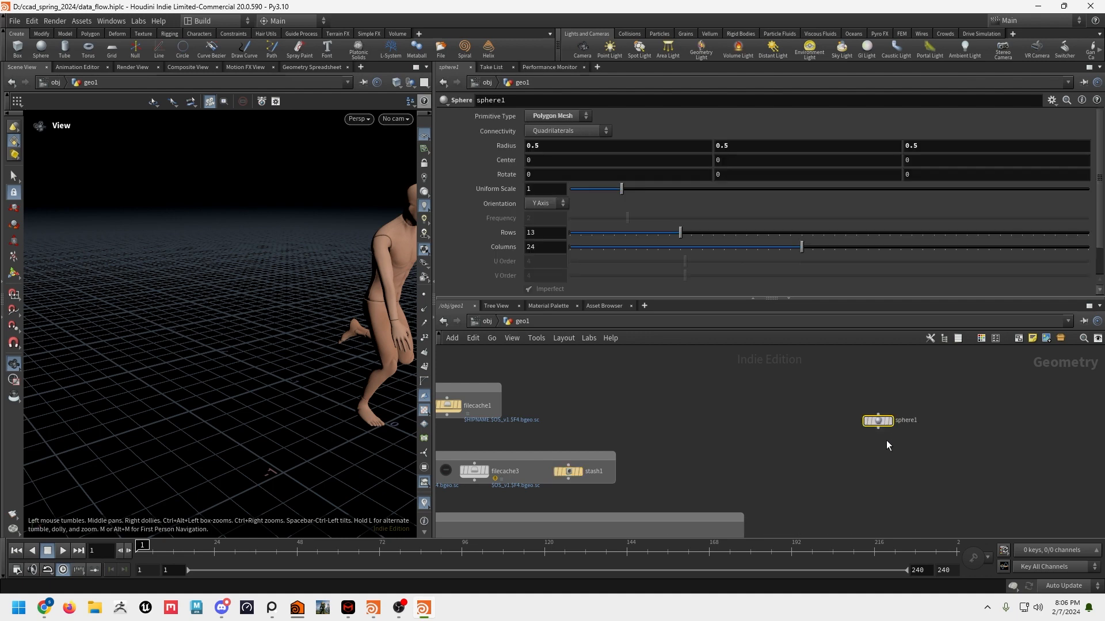
Step: Add a Mountain node below sphere1, wire the sphere's output into it, and display the result
scroll(906, 451, "up", 2)
key("Tab")
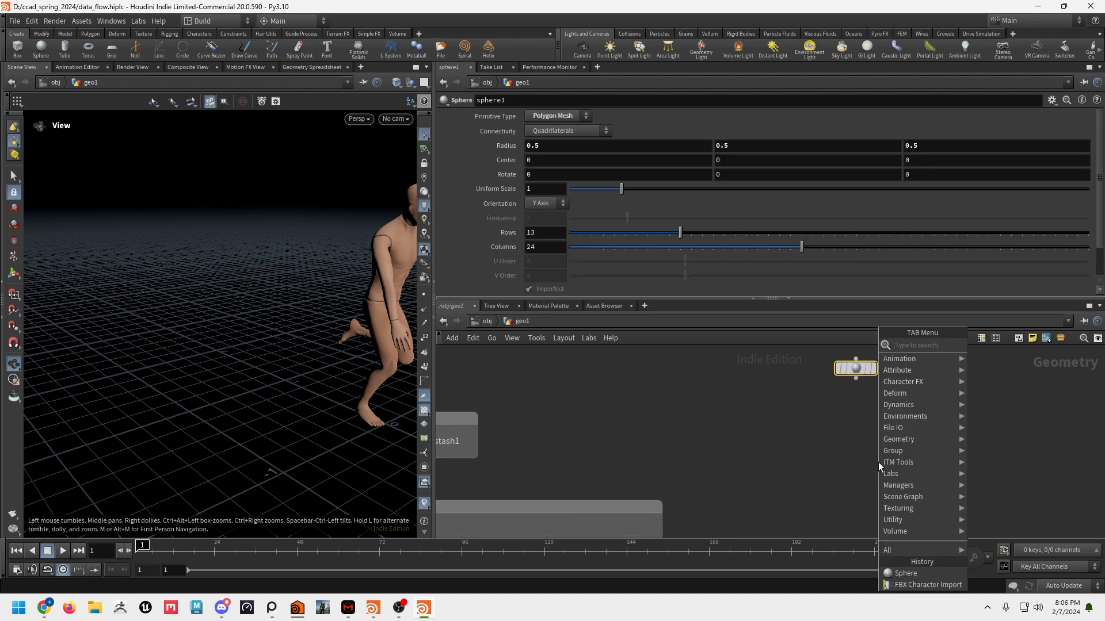
type("modu")
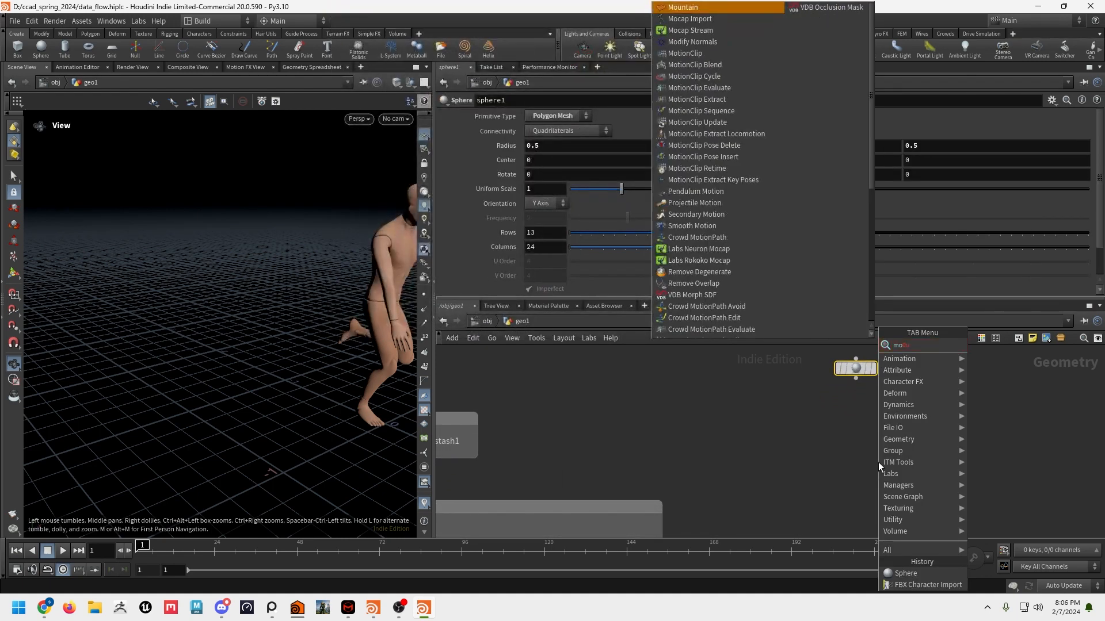
key("BackSpace")
type("mou")
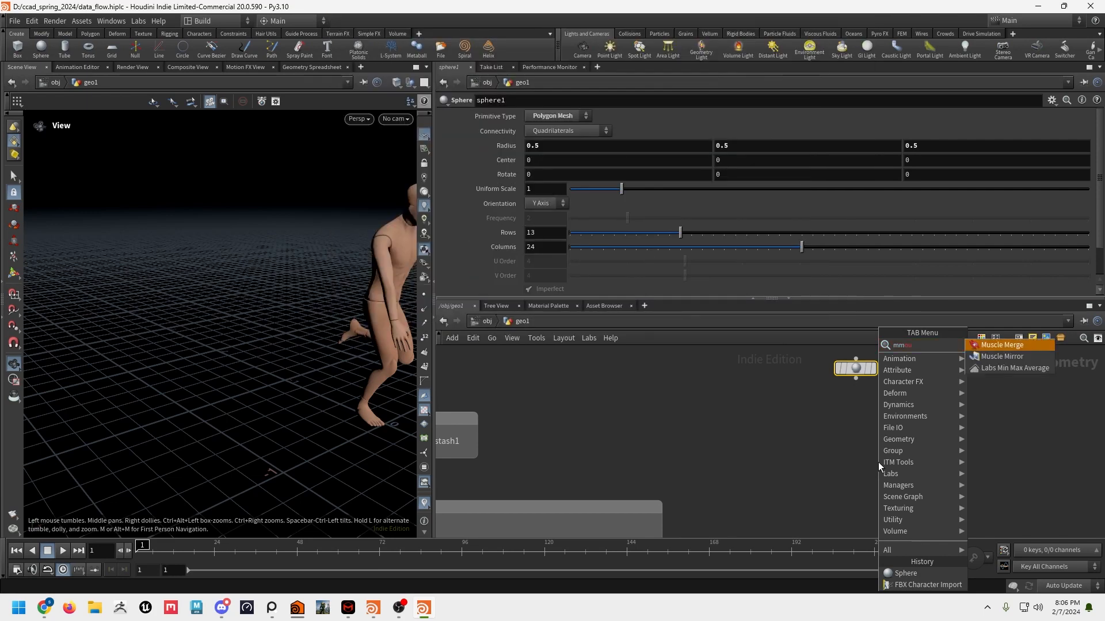
key("BackSpace")
key("BackSpace")
key("BackSpace")
type("oun")
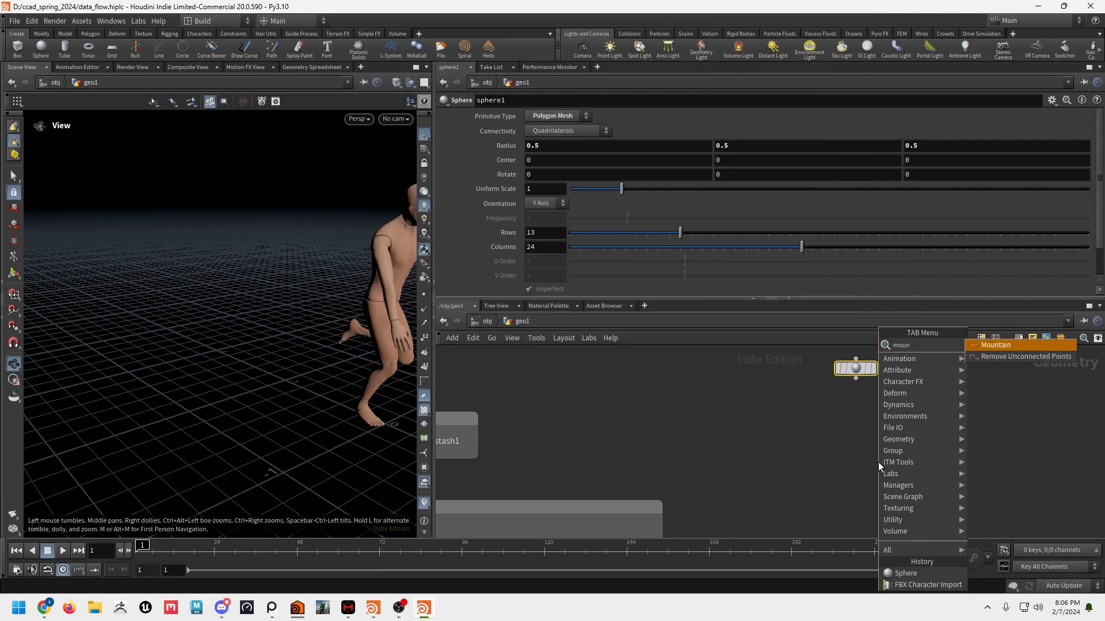
left_click(1006, 346)
left_click(857, 436)
left_click(856, 378)
left_click(856, 424)
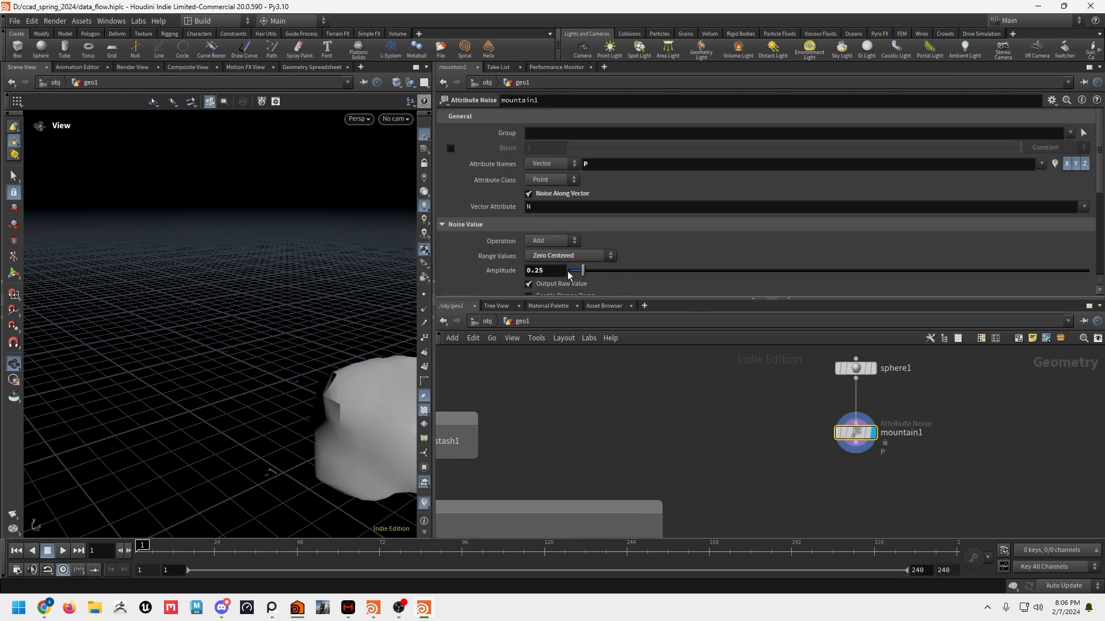
Step: Expand mountain1's Animation settings and play the timeline to check whether the displaced sphere moves
scroll(565, 280, "down", 3)
scroll(565, 279, "down", 3)
scroll(521, 218, "down", 5)
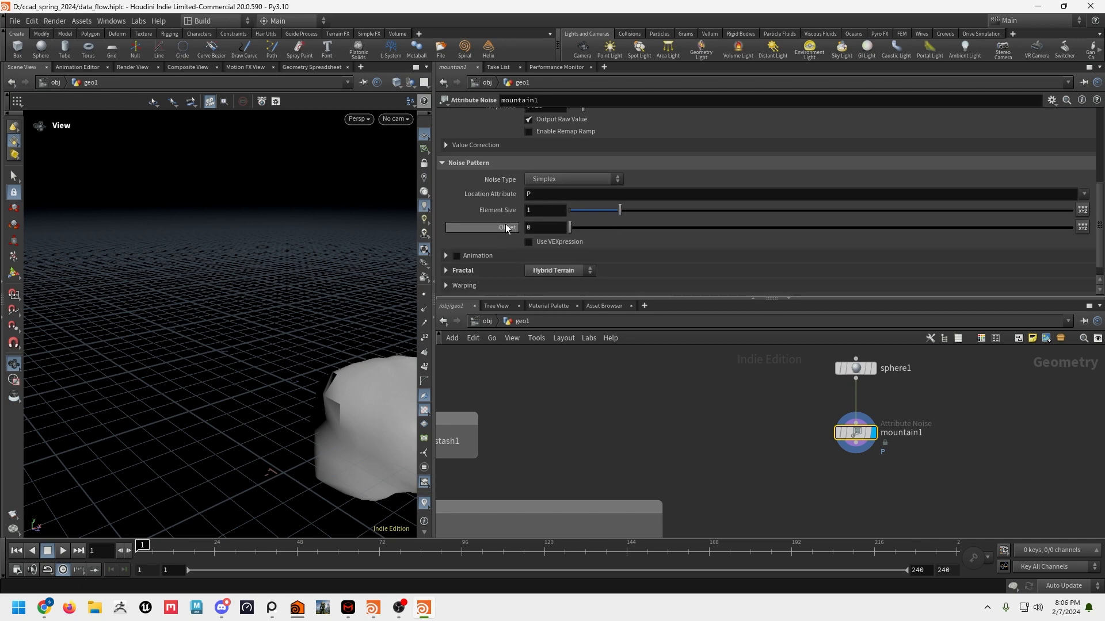
left_click(467, 242)
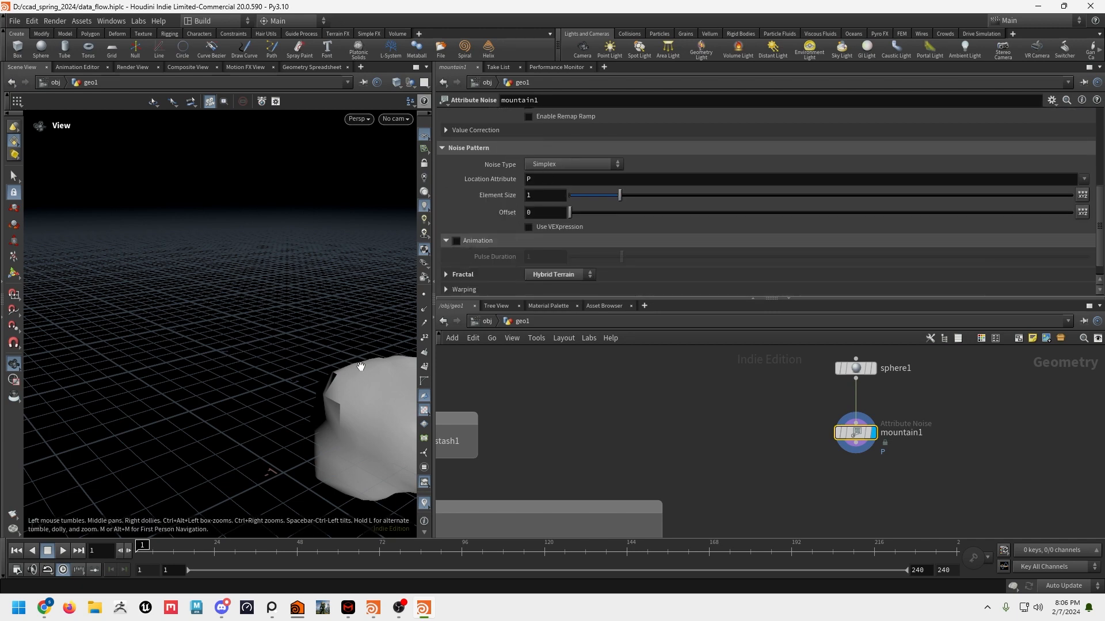
middle_click_drag(357, 363, 242, 315)
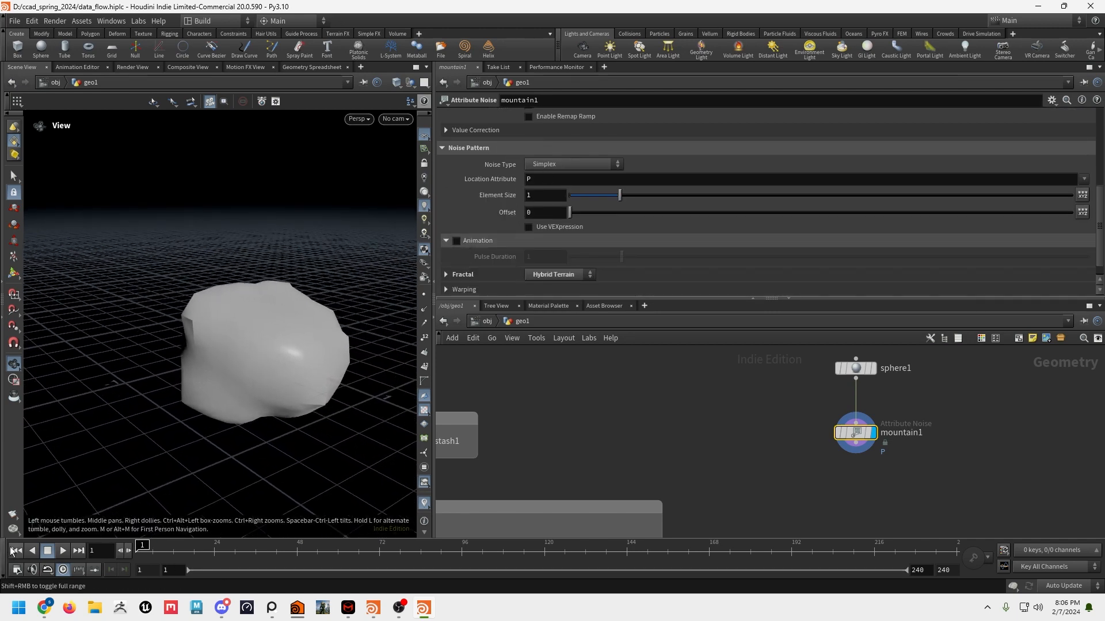
left_click(63, 551)
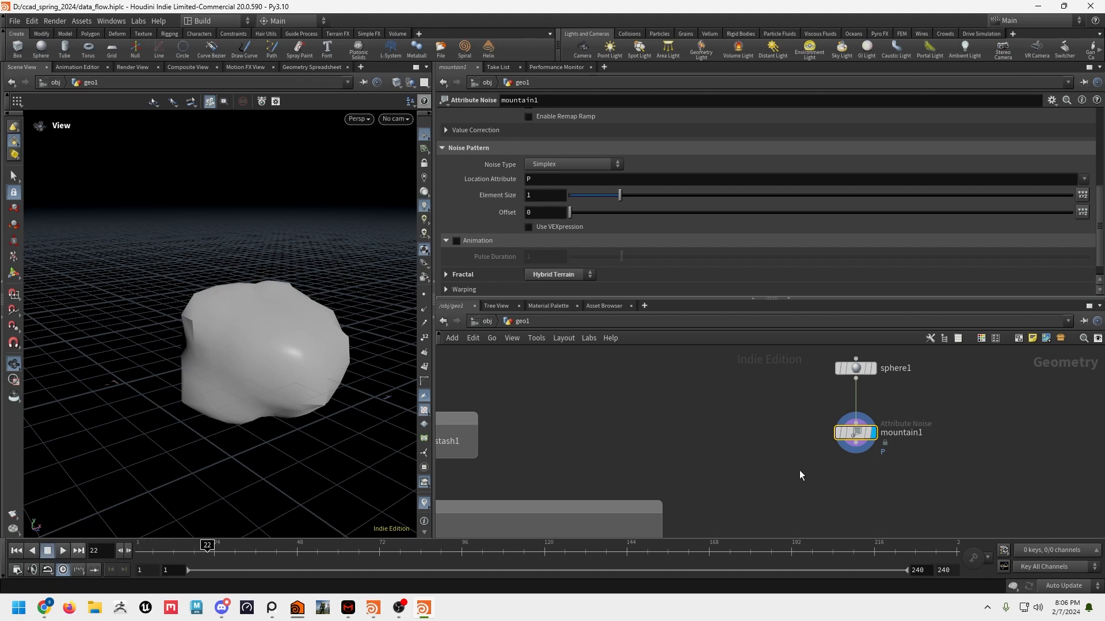
Step: Turn on Animation for mountain1's noise pattern and play the timeline from frame 1 to check the motion
left_click(465, 242)
left_click(464, 241)
left_click(457, 241)
left_click(74, 551)
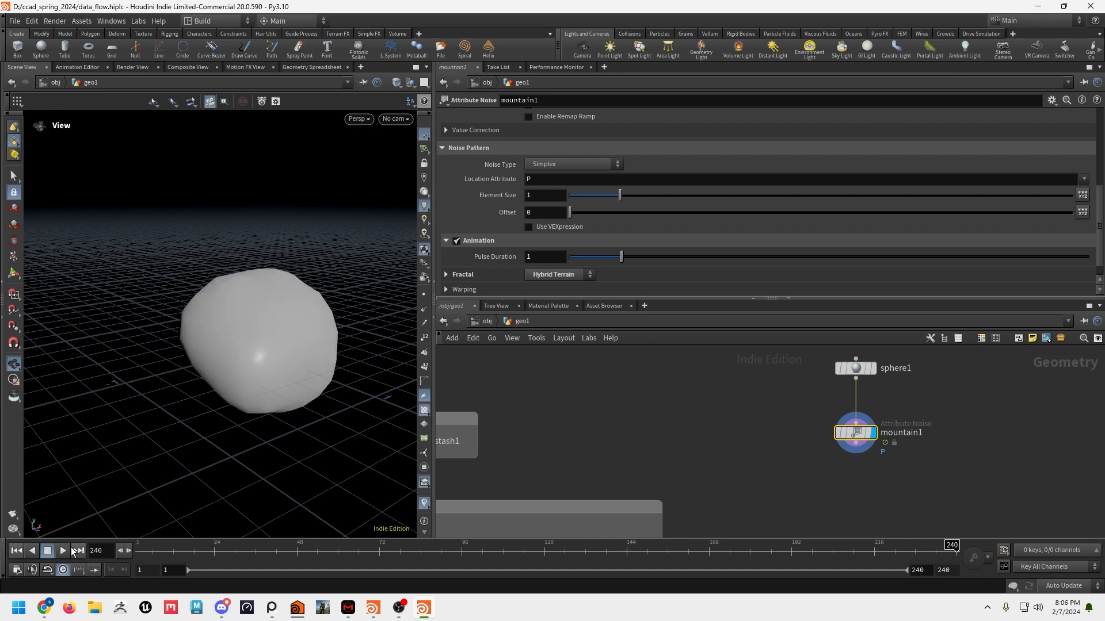
left_click(16, 551)
left_click(63, 550)
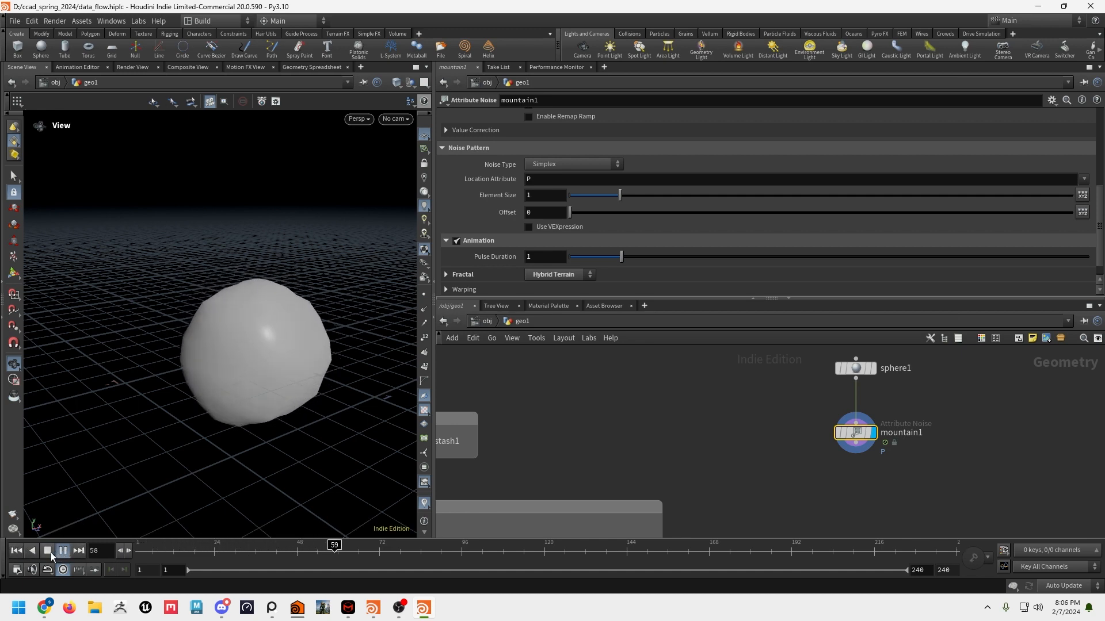
left_click(51, 553)
Step: Set sphere1's Rows and Columns to 50 and play the animation from frame 1
left_click(853, 369)
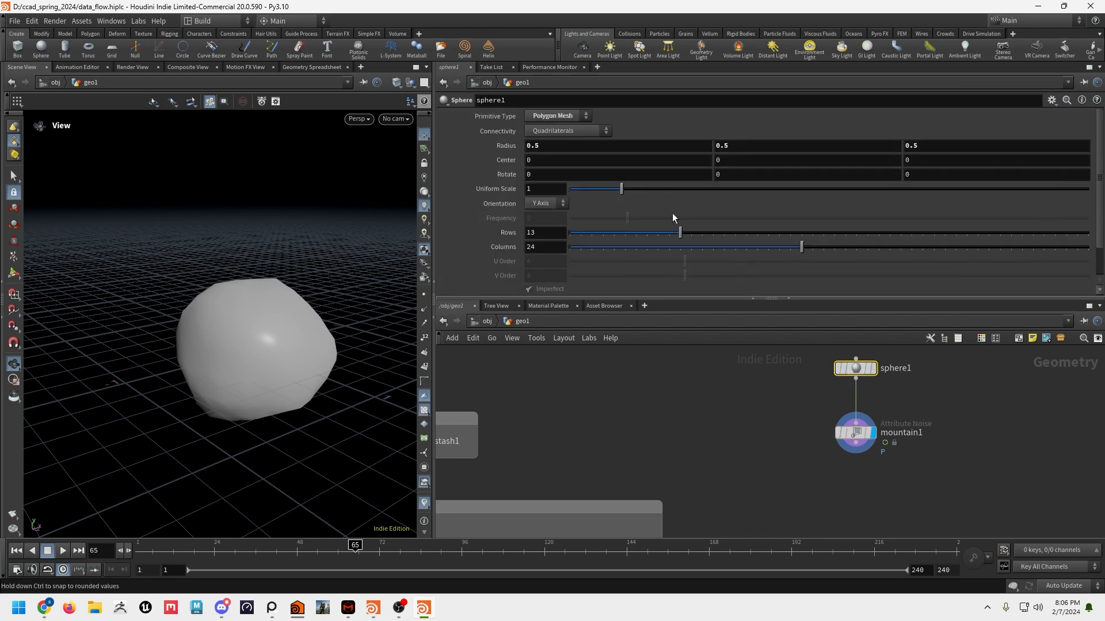
left_click_drag(686, 233, 1087, 234)
left_click_drag(801, 247, 1088, 247)
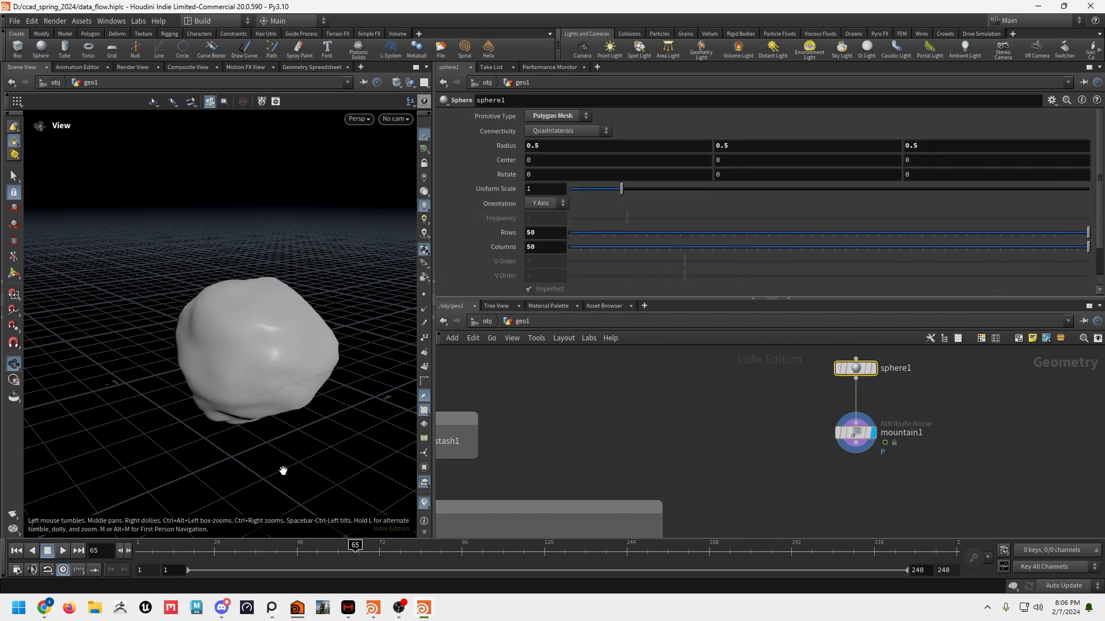
left_click(16, 550)
left_click(63, 551)
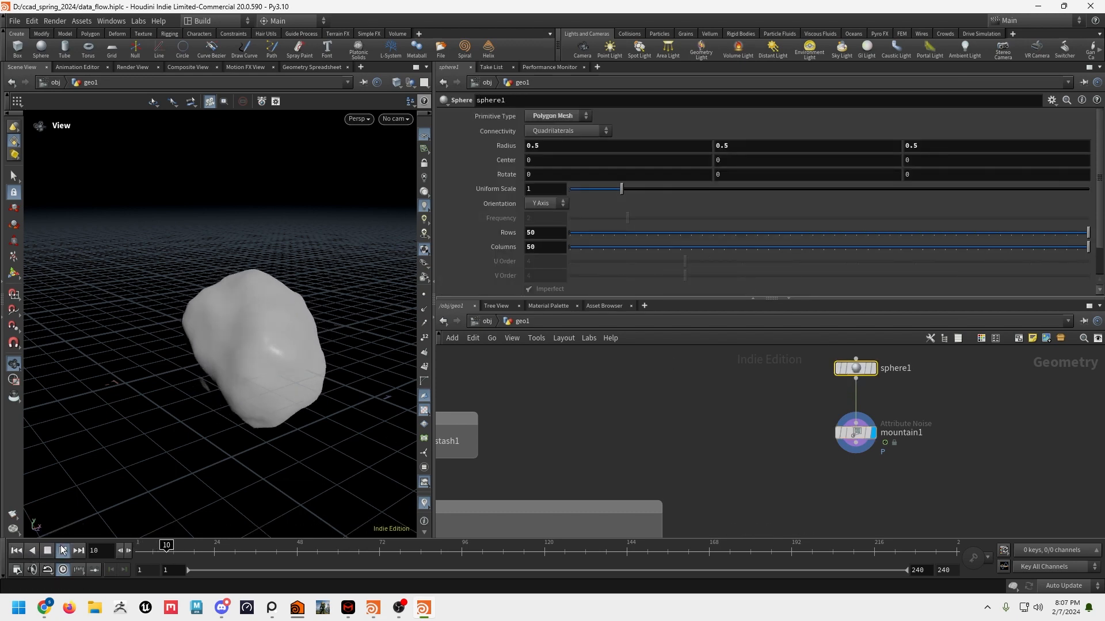
left_click(48, 551)
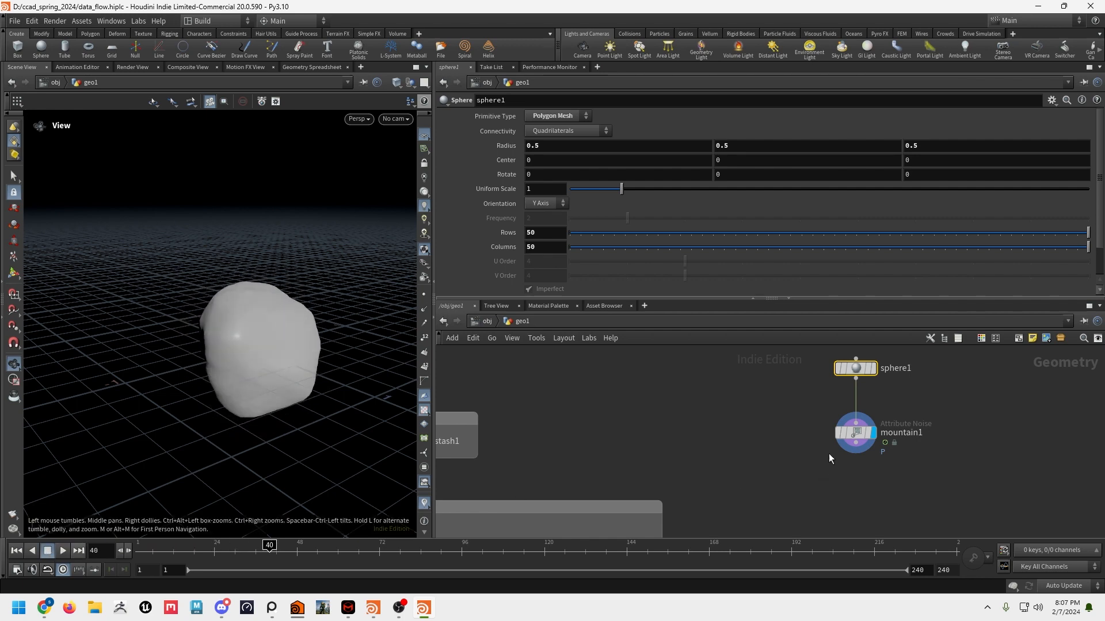
Step: Insert a Subdivide node on the wire between sphere1 and mountain1
key("Tab")
mouse_move(789, 439)
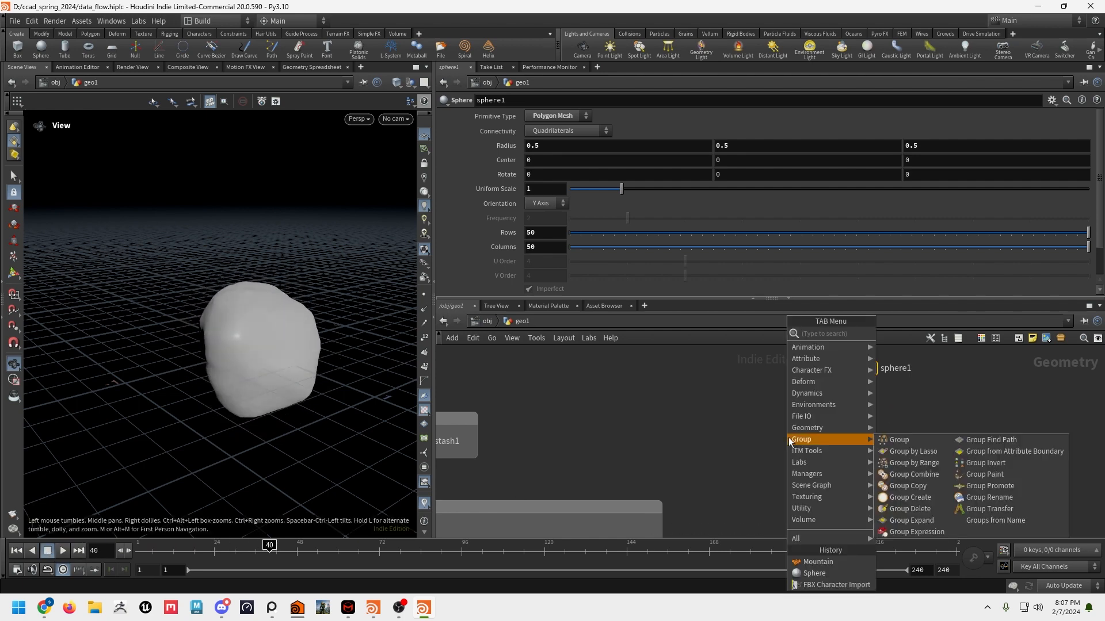
type("sub")
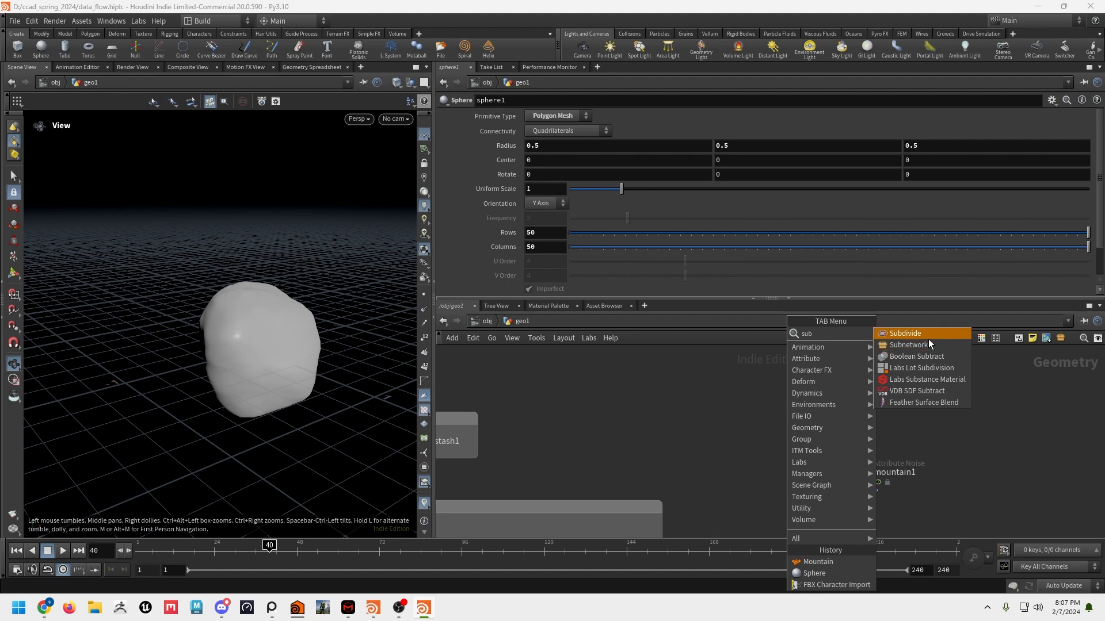
key("Return")
left_click(870, 431)
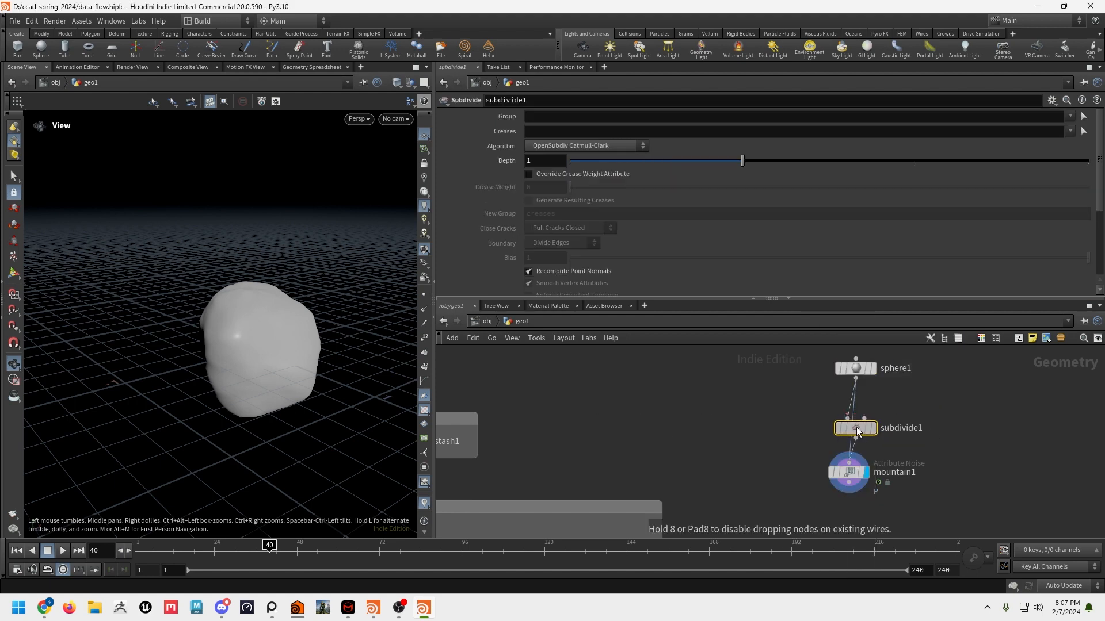
Step: Set the Subdivide node's Depth to 2 and play from frame 1 to test the playback speed
left_click(907, 162)
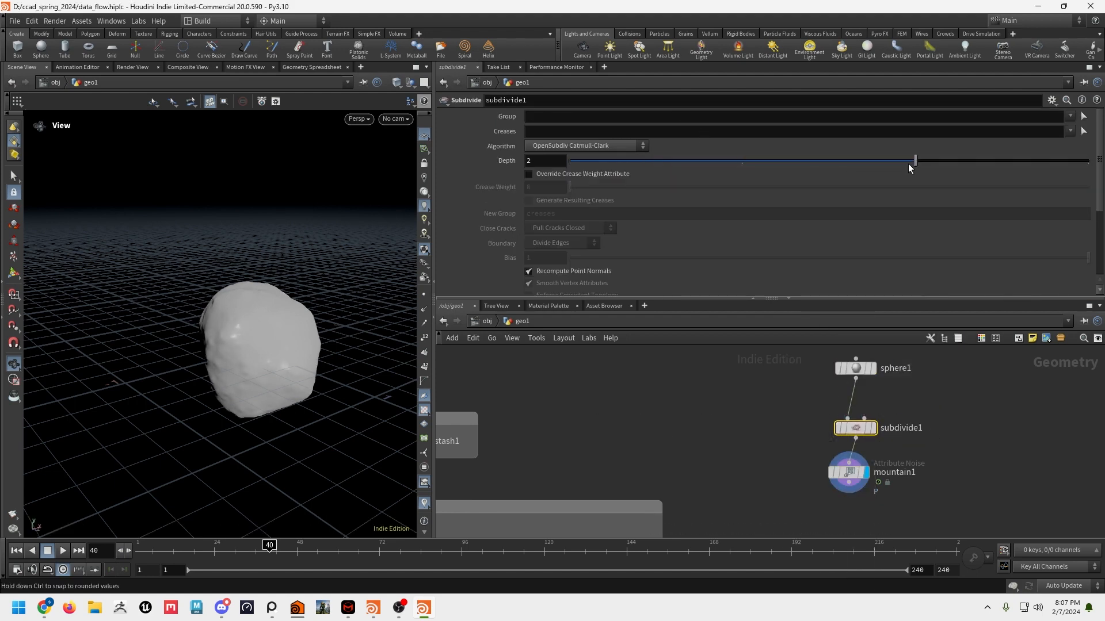
left_click(15, 551)
left_click(63, 551)
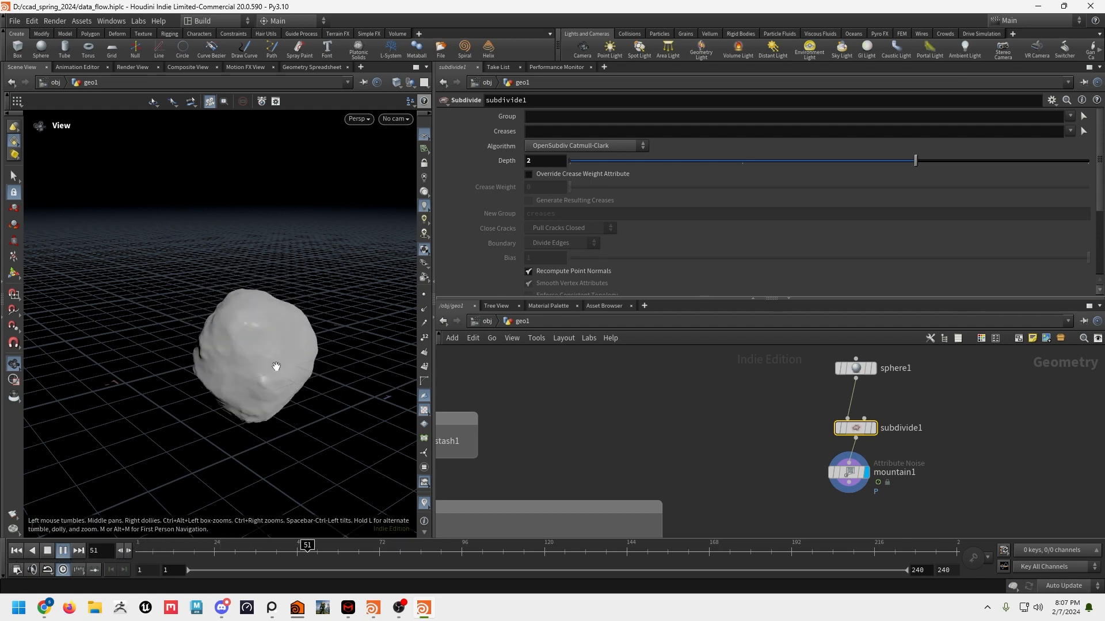
left_click(50, 551)
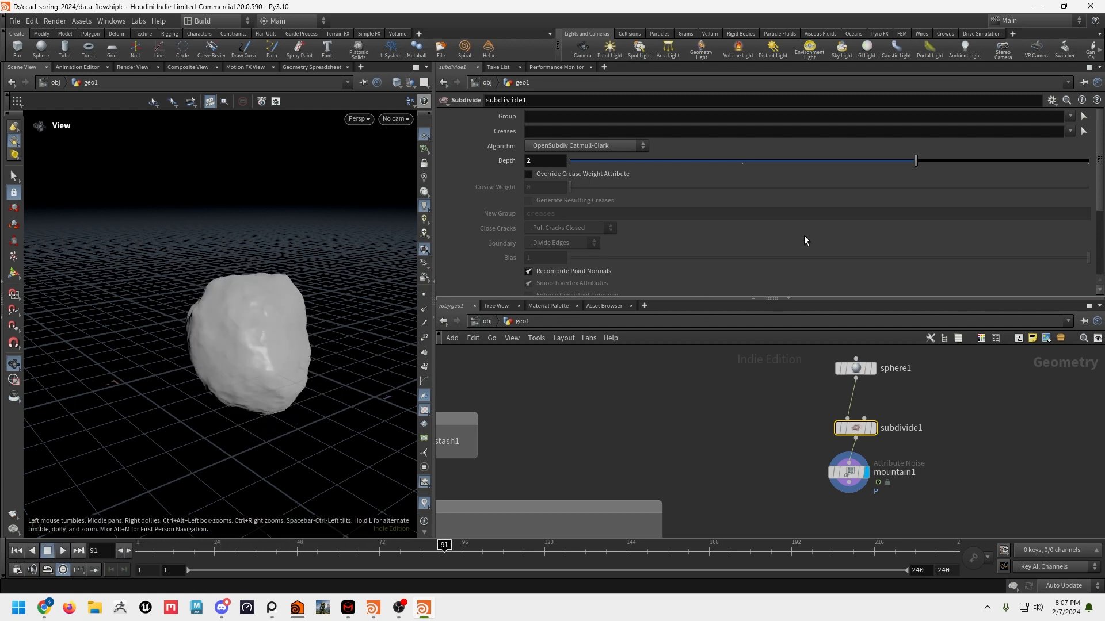
Step: Set the Subdivide node's Depth to 3 and replay the animation from frame 1
left_click(1055, 160)
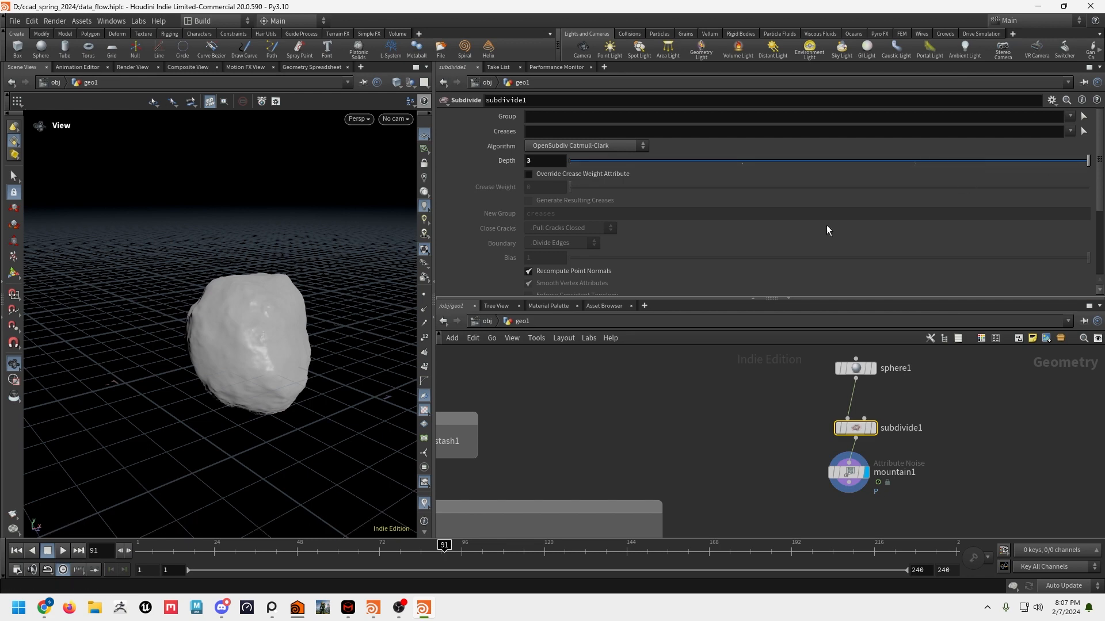
left_click(16, 550)
left_click(65, 550)
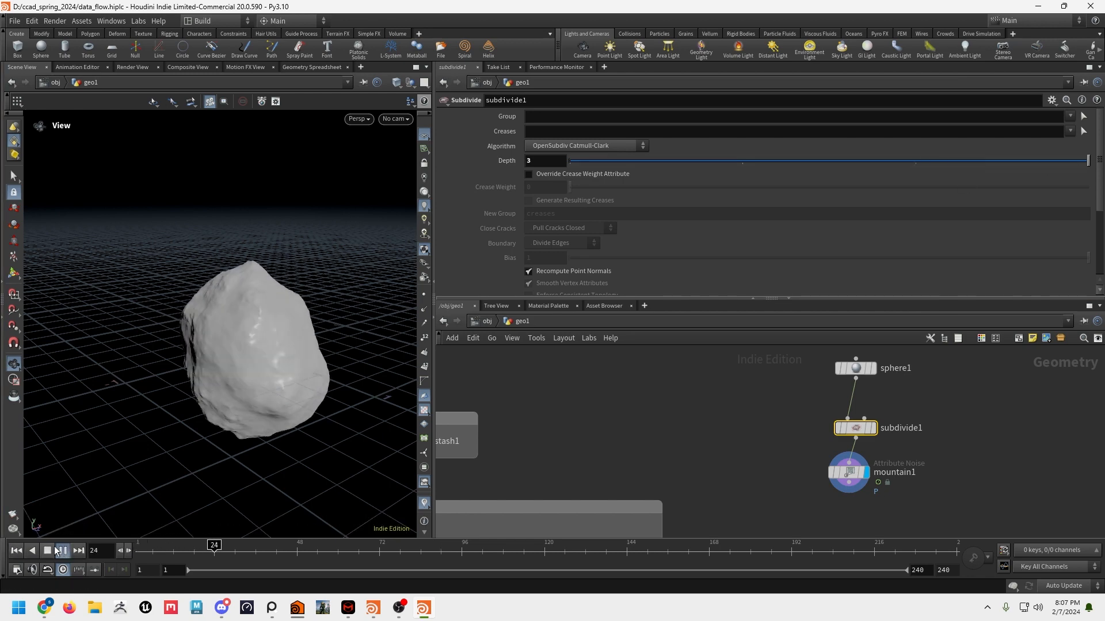
left_click(47, 551)
left_click(63, 550)
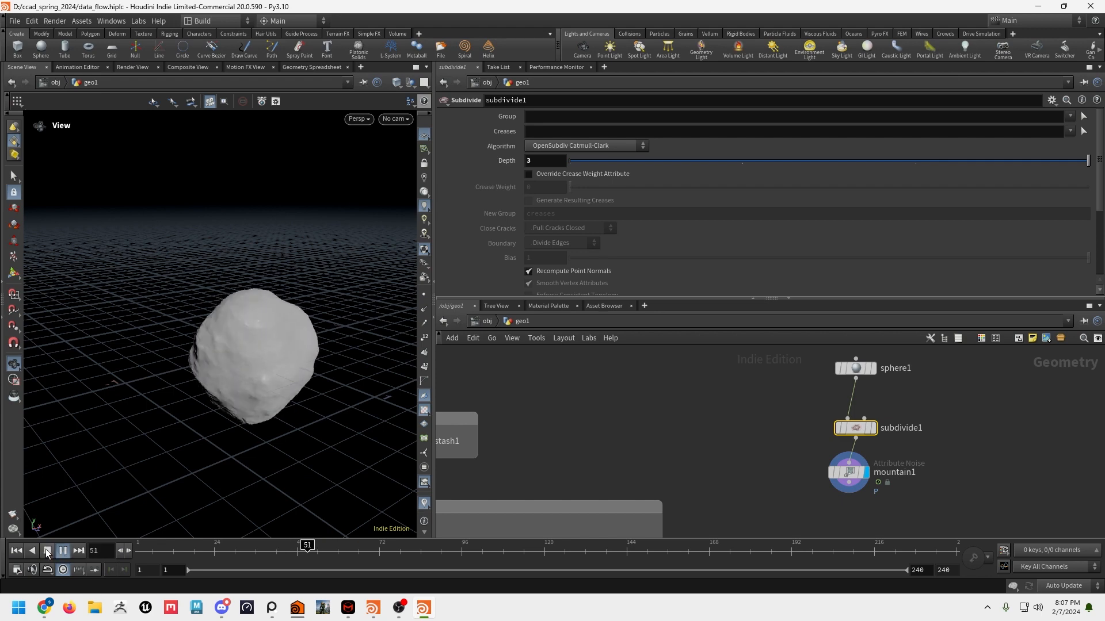
Step: Add a File Cache node wired below mountain1, turn on its display, and place it close beneath the mountain node
middle_click_drag(912, 491, 825, 442)
left_click(763, 425)
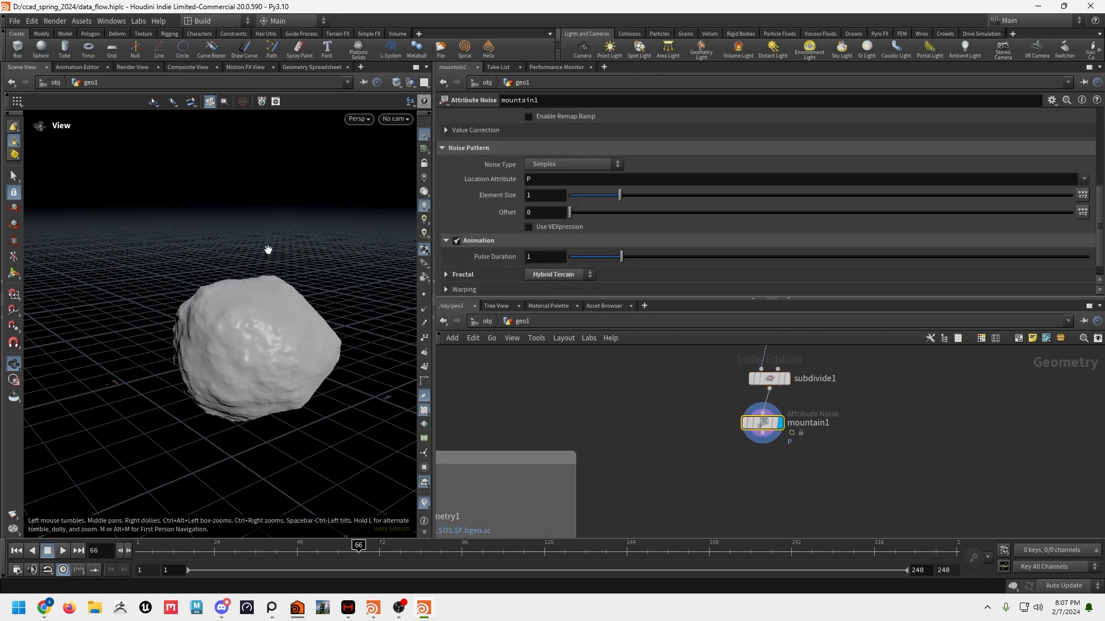
middle_click_drag(696, 469, 672, 458)
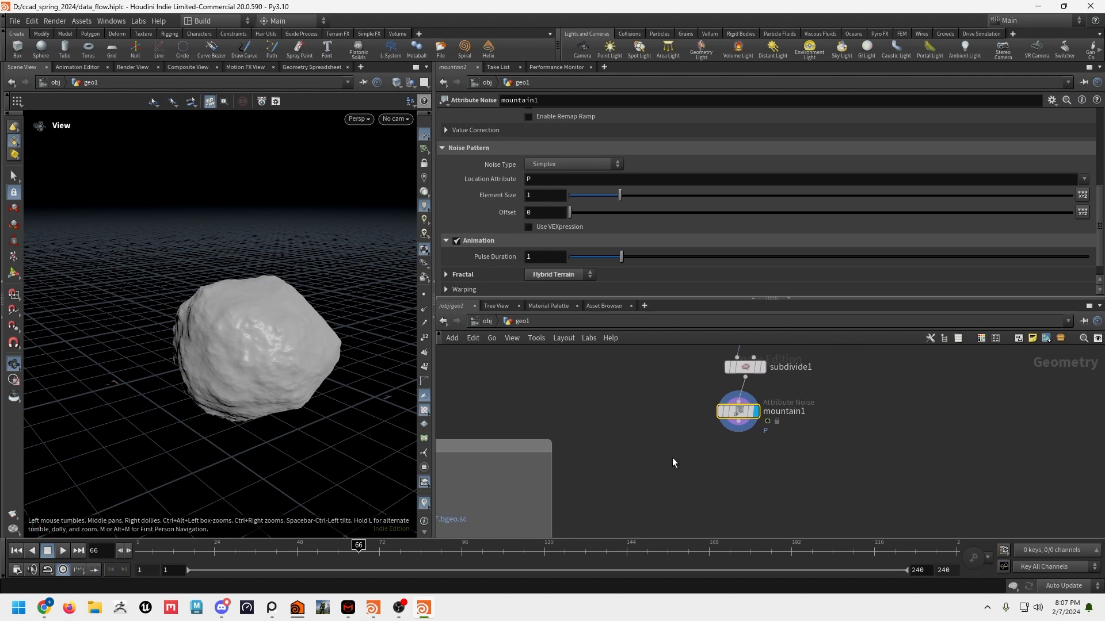
key("Tab")
type("file")
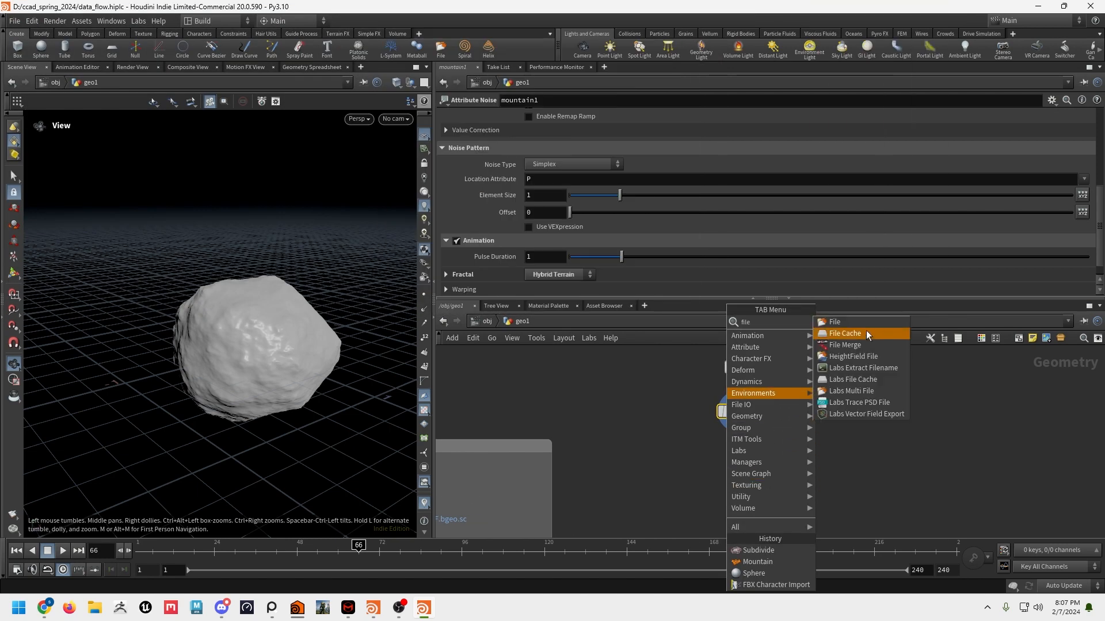
left_click(867, 335)
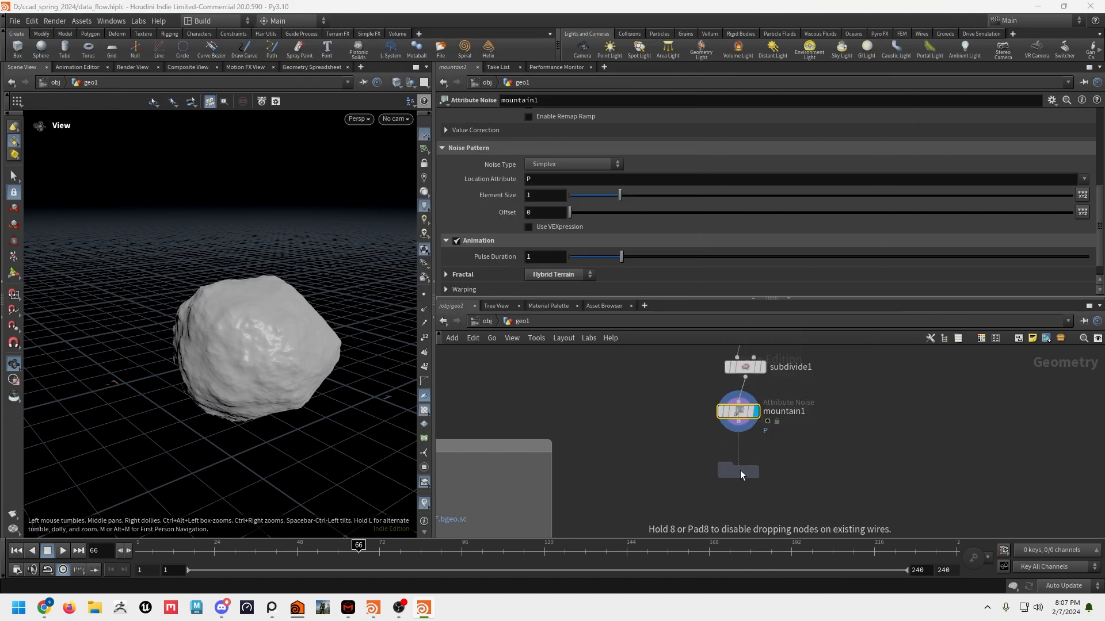
left_click(740, 471)
left_click(756, 475)
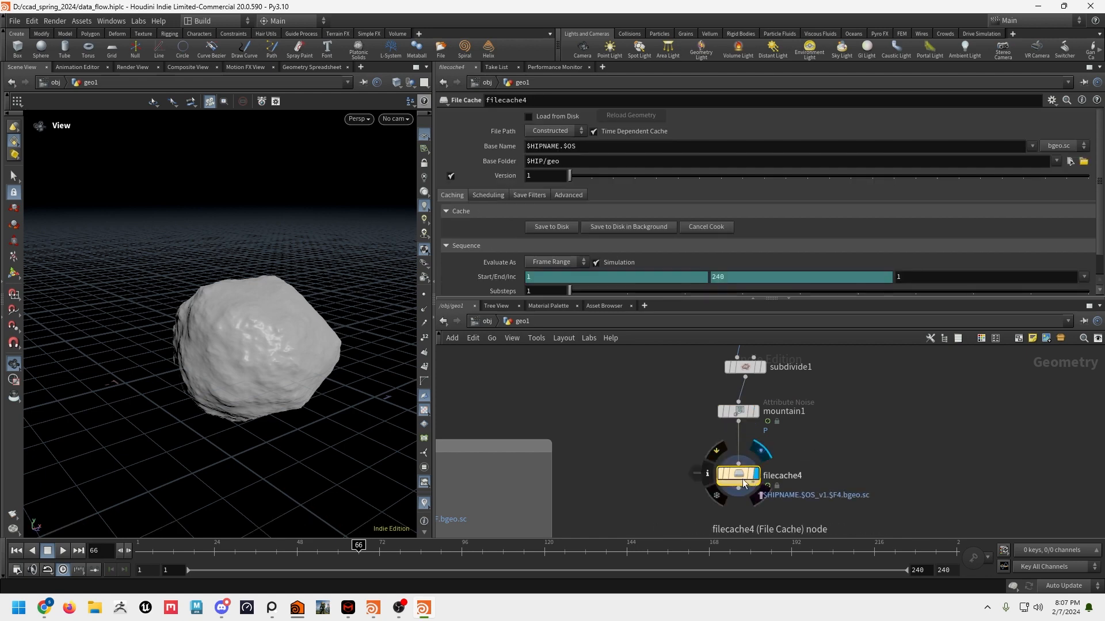
left_click_drag(741, 476, 740, 454)
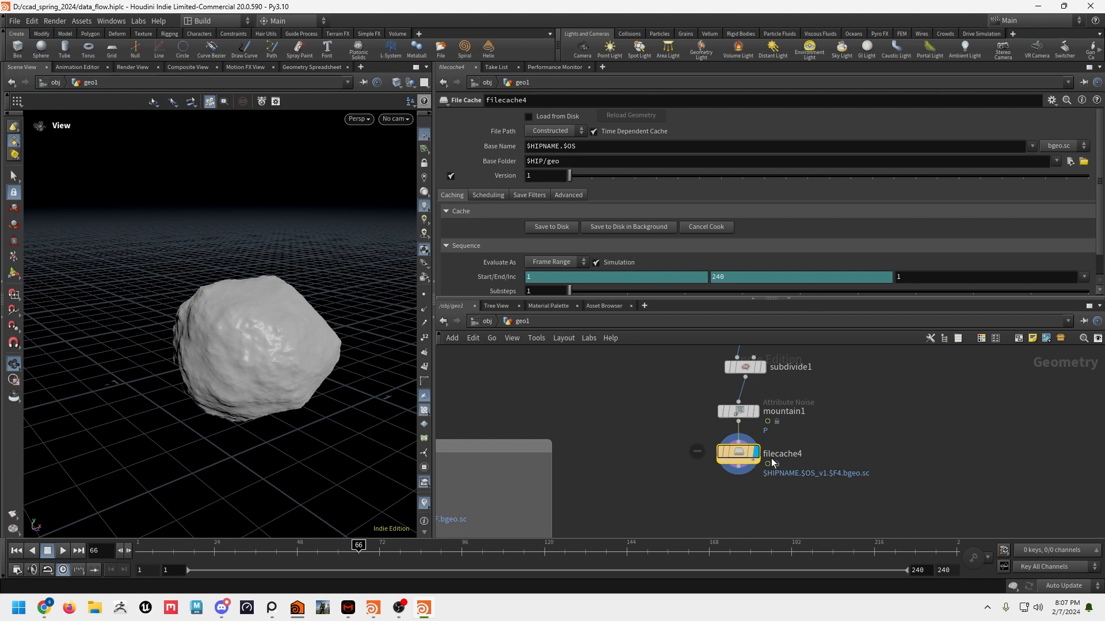
Step: At frame 1, load filecache4's geometry from disk and detach the node from mountain1, placing it well away from the sphere chain
left_click(16, 551)
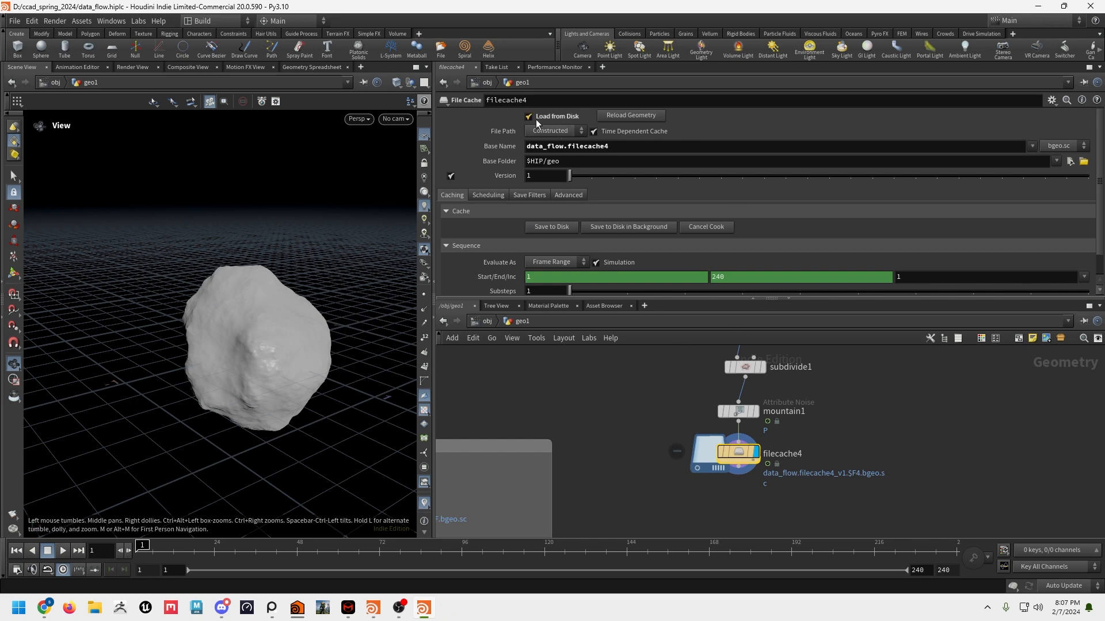
middle_click_drag(903, 495, 744, 494)
left_click_drag(578, 452, 956, 428)
middle_click_drag(855, 430, 743, 475)
scroll(797, 485, "down", 2)
left_click_drag(829, 470, 881, 464)
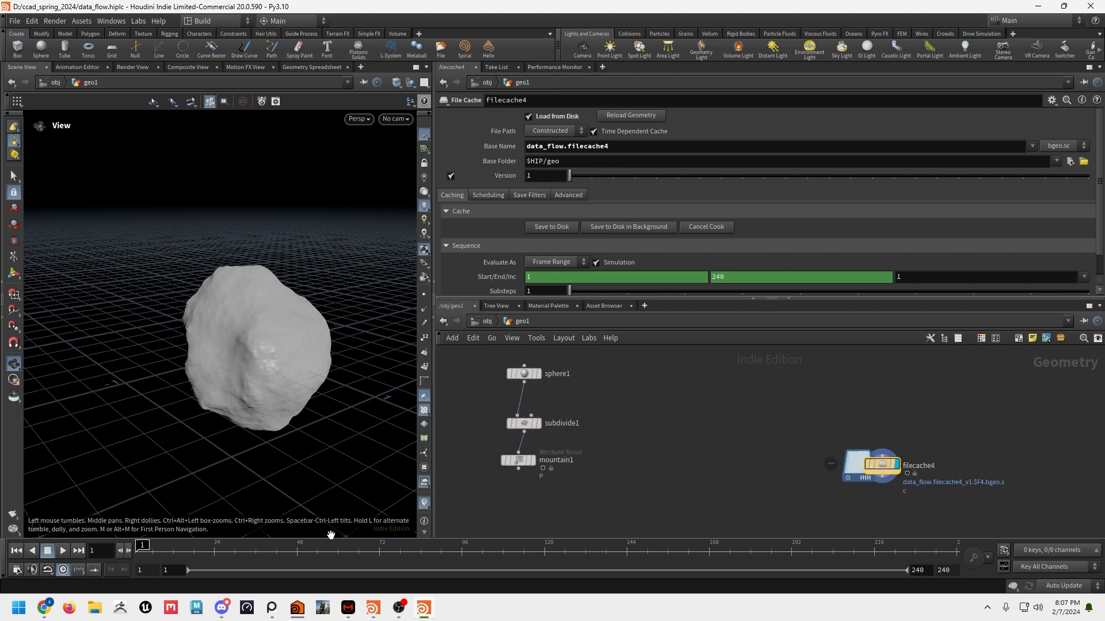
Step: Scrub through the timeline to check the cached animation and return to frame 1
left_click_drag(166, 551, 141, 548)
left_click_drag(262, 541, 678, 543)
key("ctrl+Up")
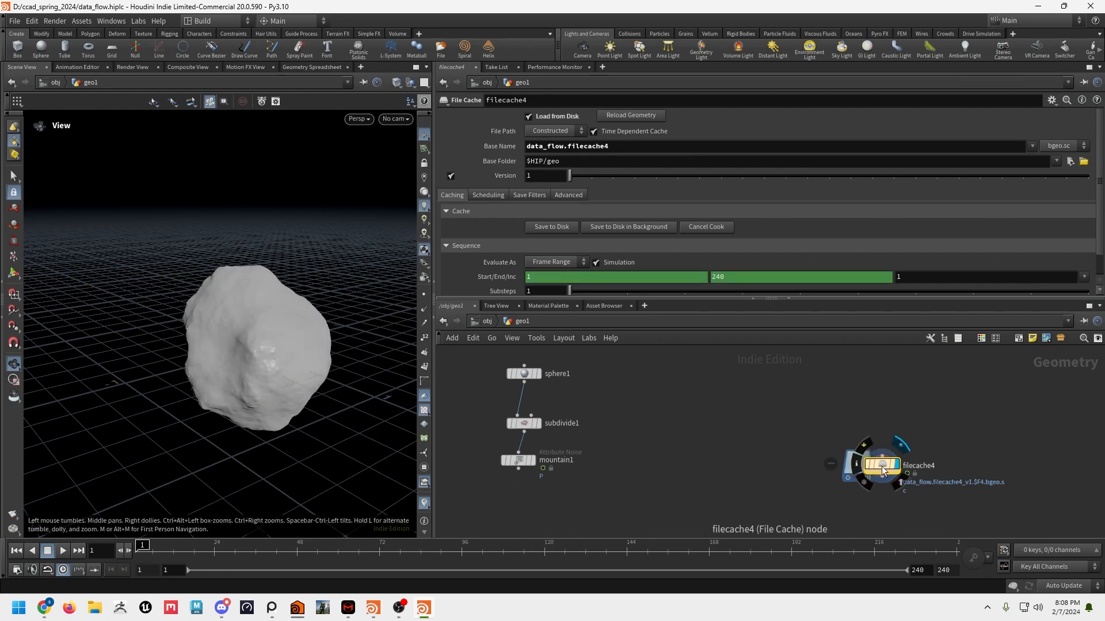
Step: Move filecache4 closer and delete the original sphere1, subdivide1 and mountain1 nodes
left_click_drag(890, 477, 768, 444)
left_click_drag(639, 488, 482, 354)
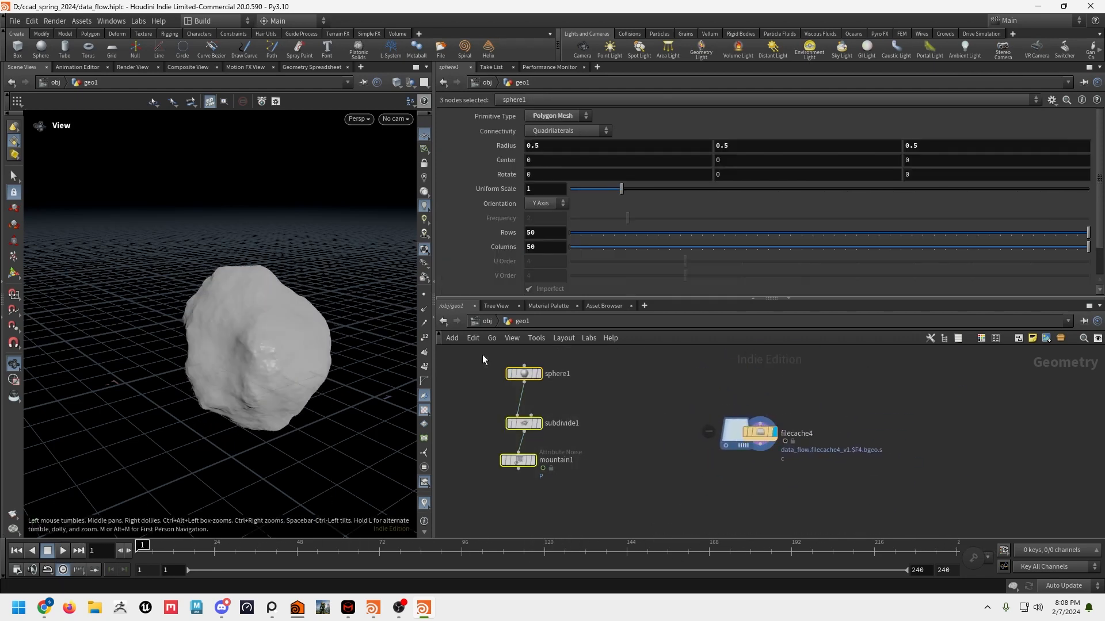
key("Delete")
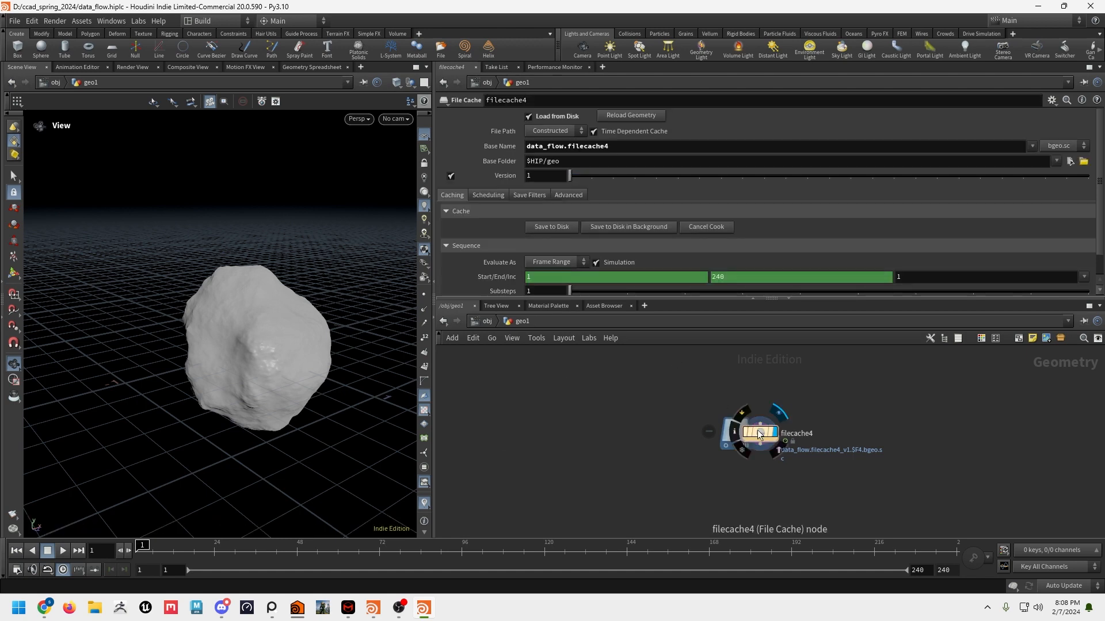
left_click_drag(757, 429, 590, 443)
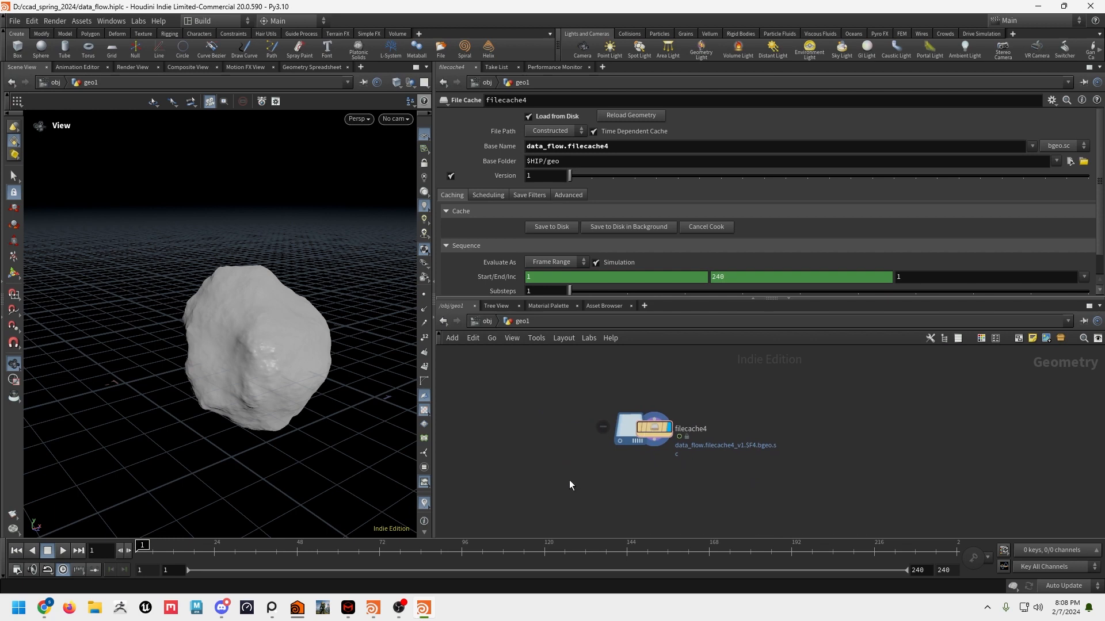
Step: Add a Mountain node wired directly below filecache4 and turn on its display
key("Tab")
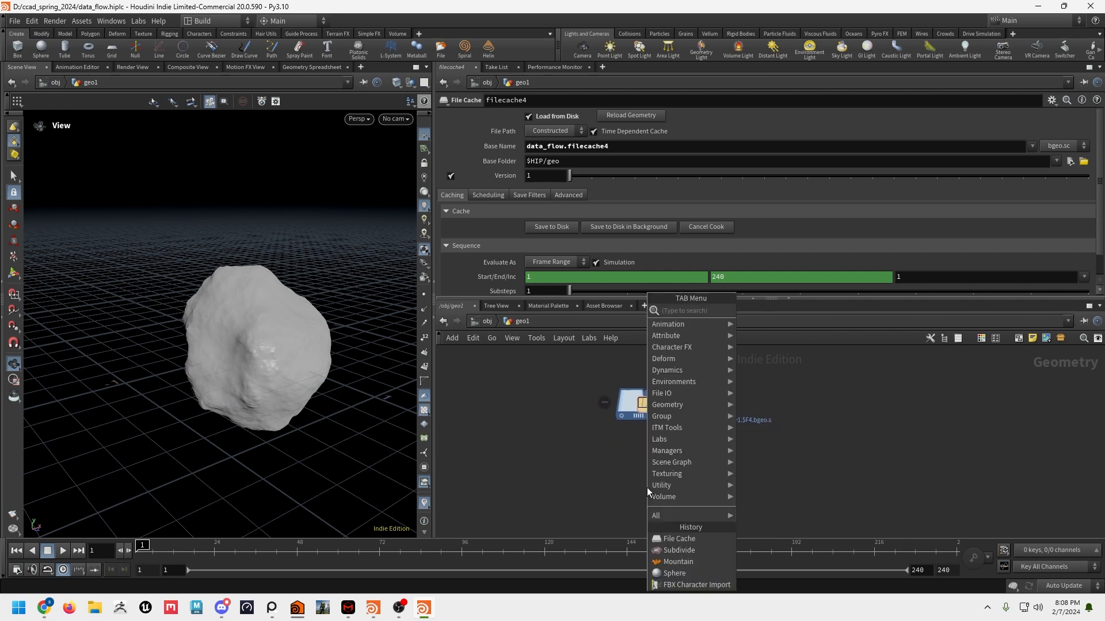
type("mou")
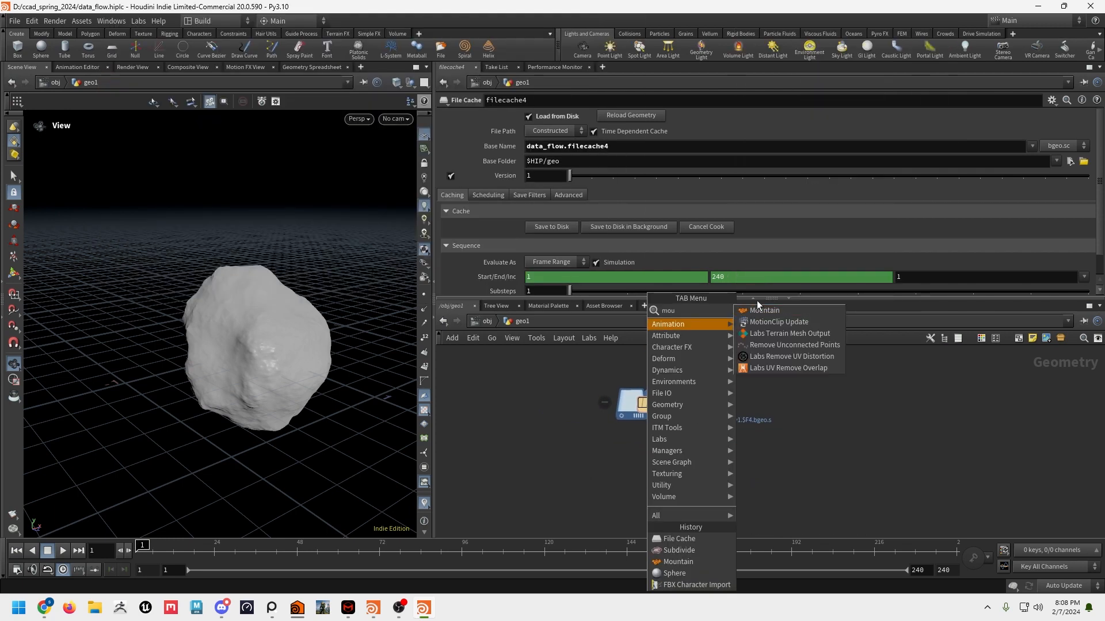
left_click(763, 310)
left_click(641, 479)
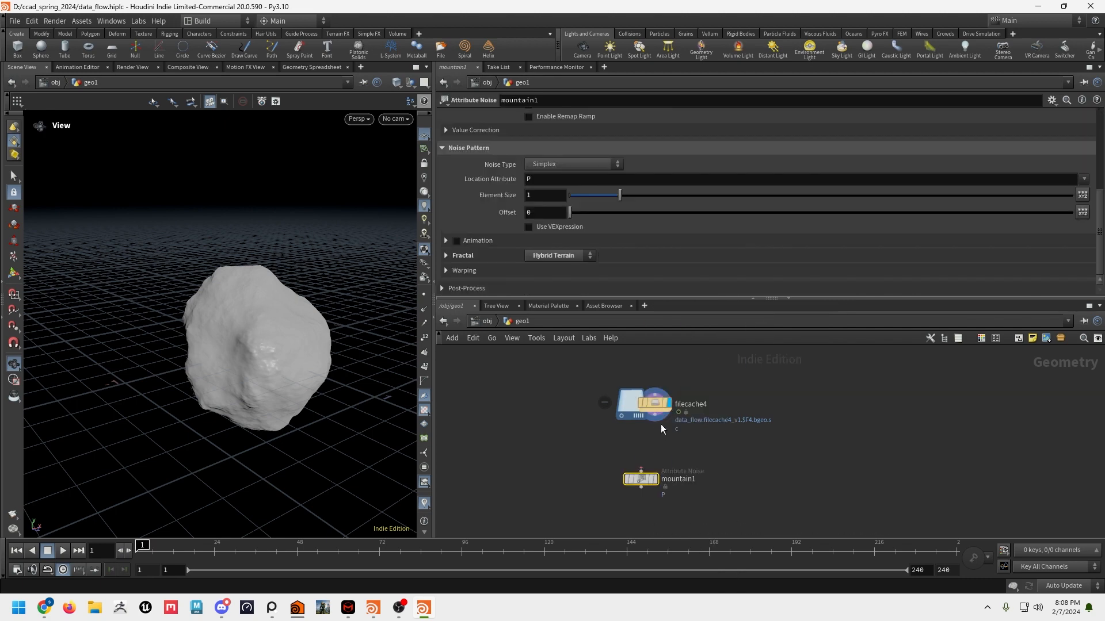
left_click_drag(637, 481, 650, 470)
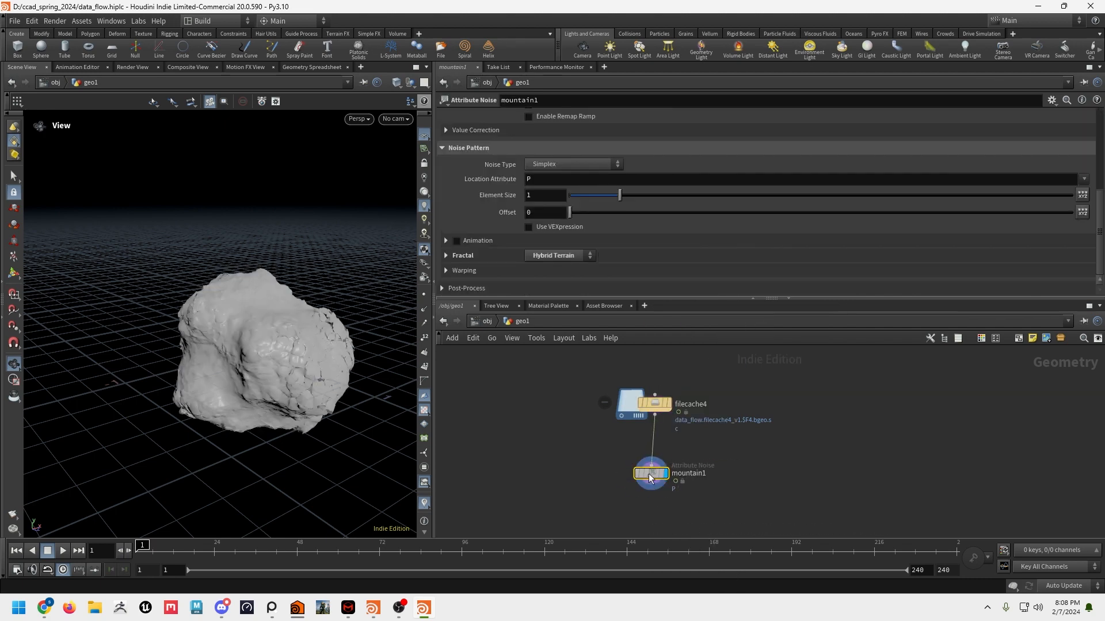
Step: Set the Mountain node's Element Size to 0.36, enable its noise animation, and play the timeline to test it
left_click_drag(612, 198, 588, 203)
left_click(462, 242)
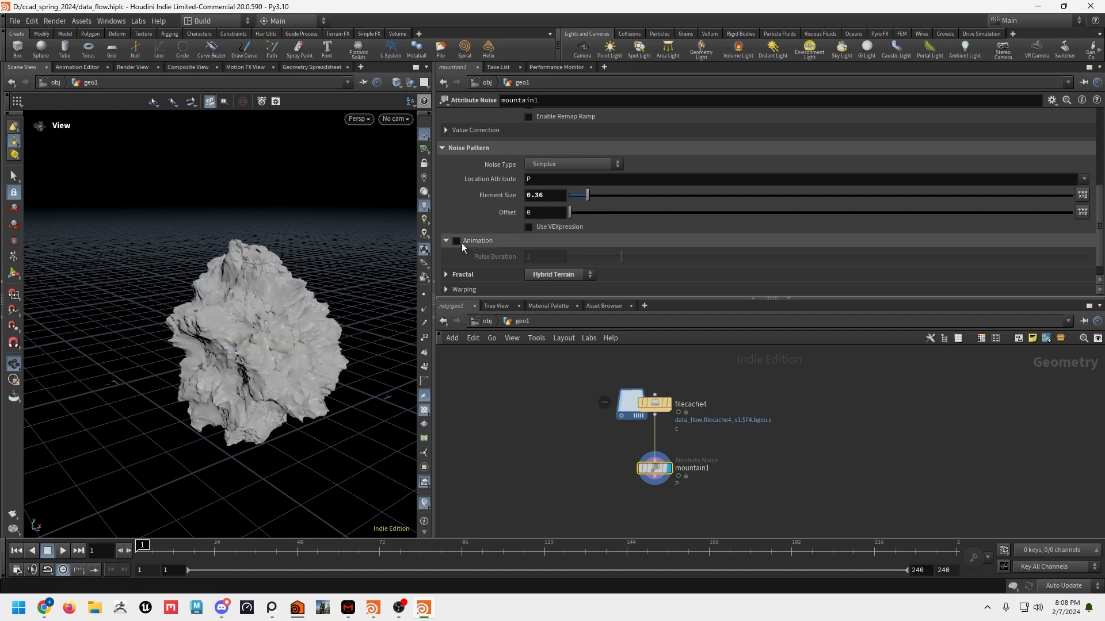
left_click(459, 242)
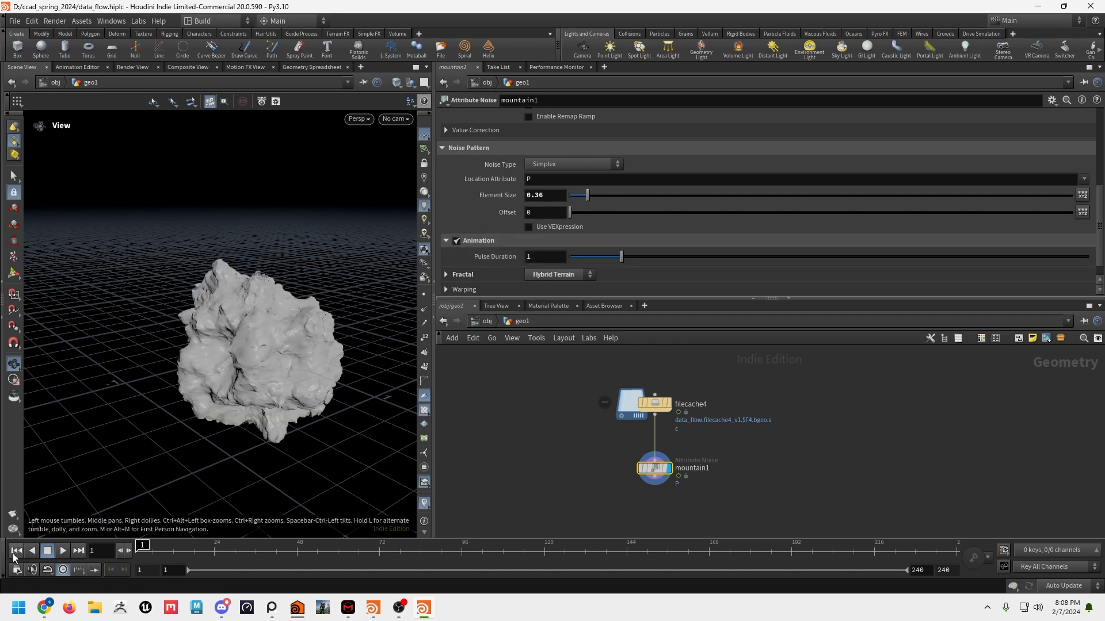
left_click(63, 550)
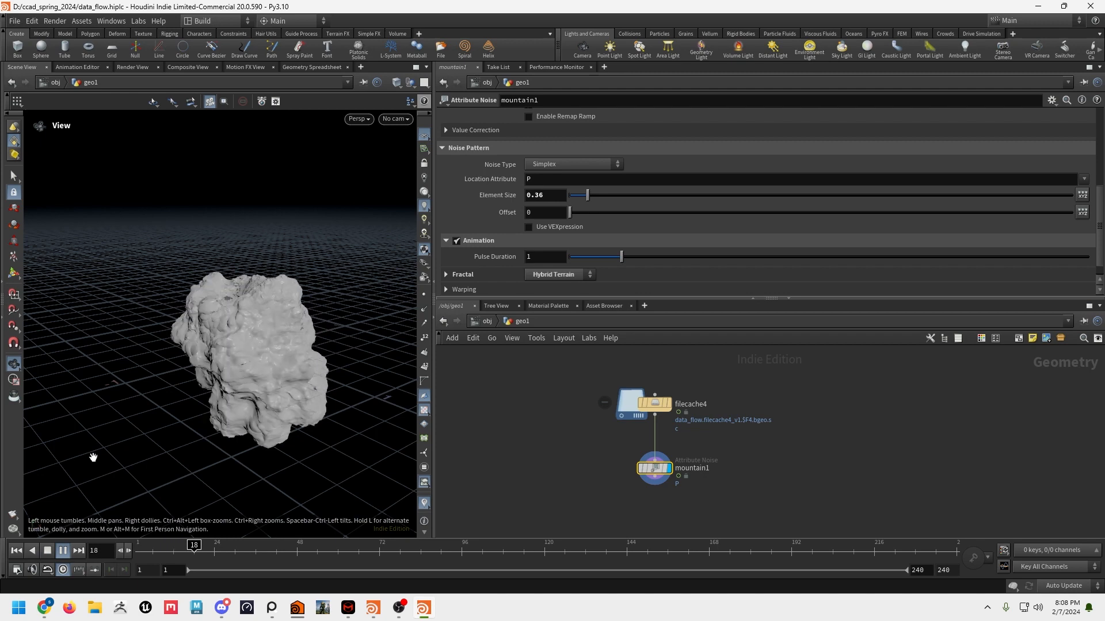
left_click(49, 553)
Step: Review filecache4's sequence and load settings and inspect mountain1's node information
middle_click_drag(565, 391, 631, 408)
left_click(715, 419)
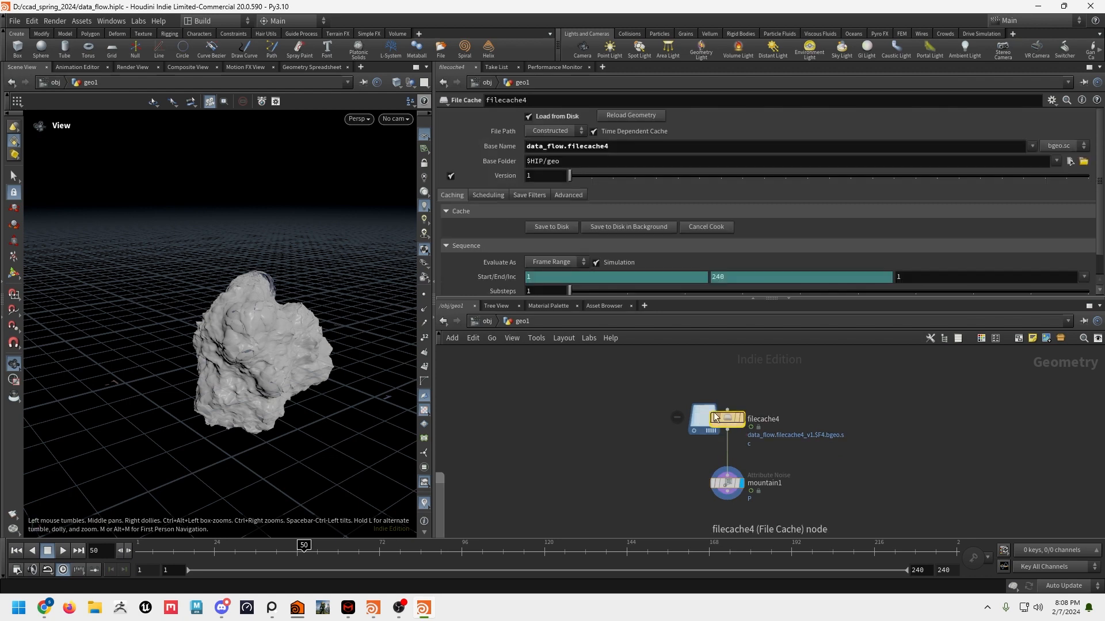
scroll(557, 205, "down", 1)
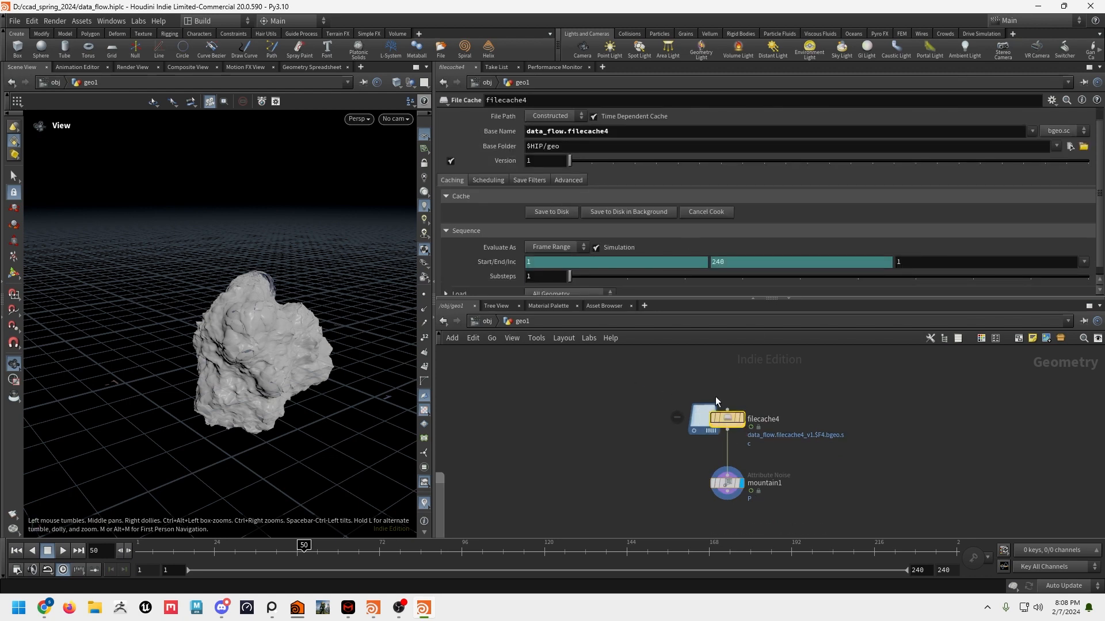
scroll(705, 396, "down", 1)
scroll(604, 265, "down", 1)
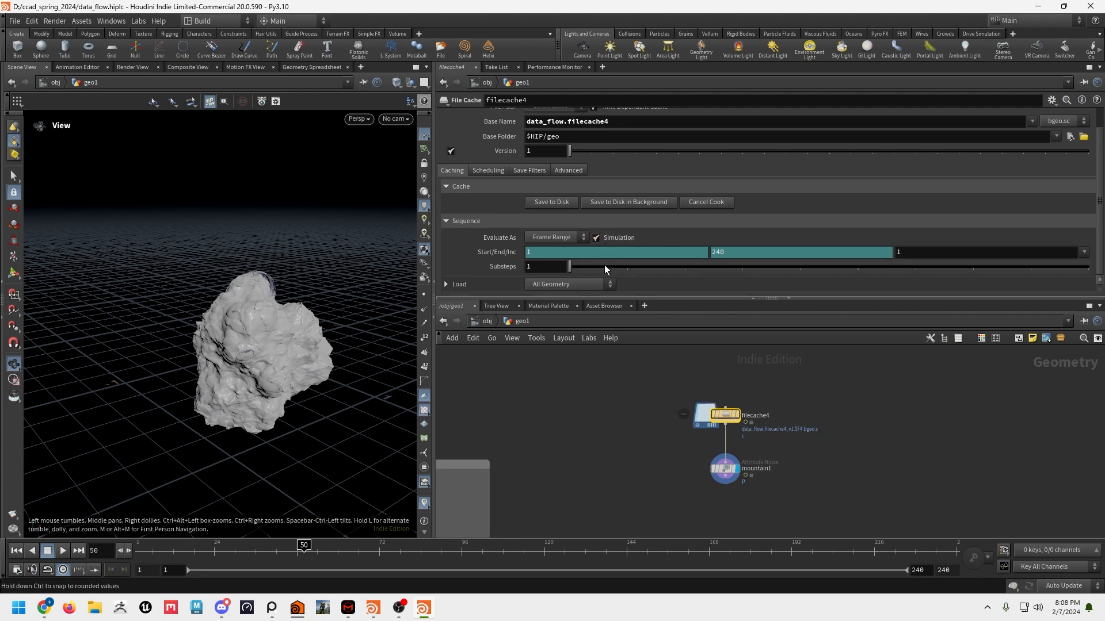
left_click(533, 286)
left_click(723, 469)
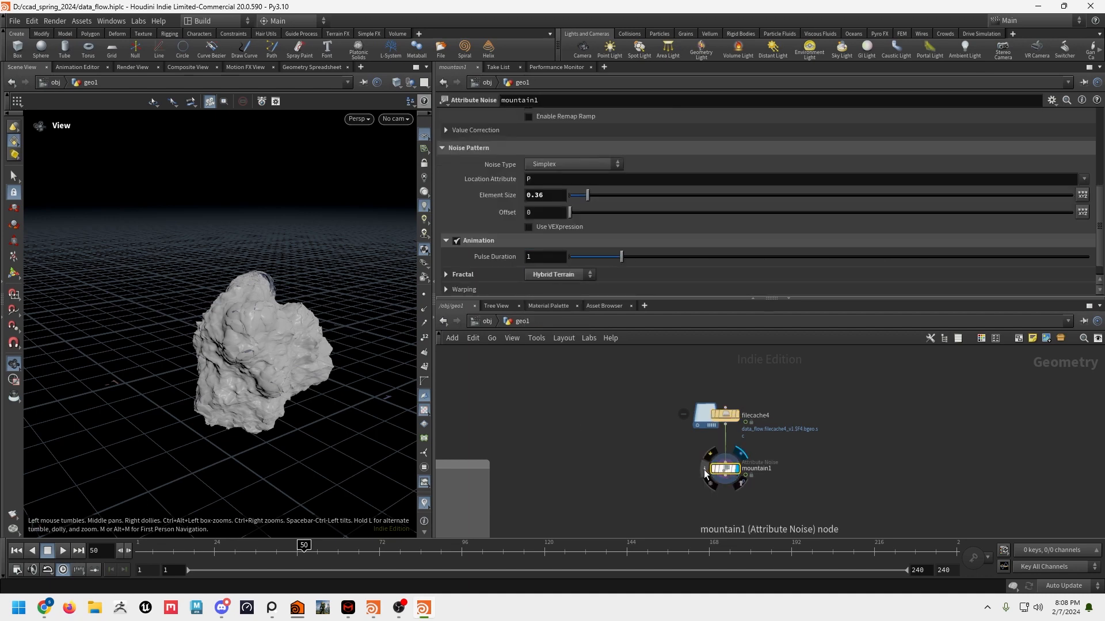
middle_click(723, 468)
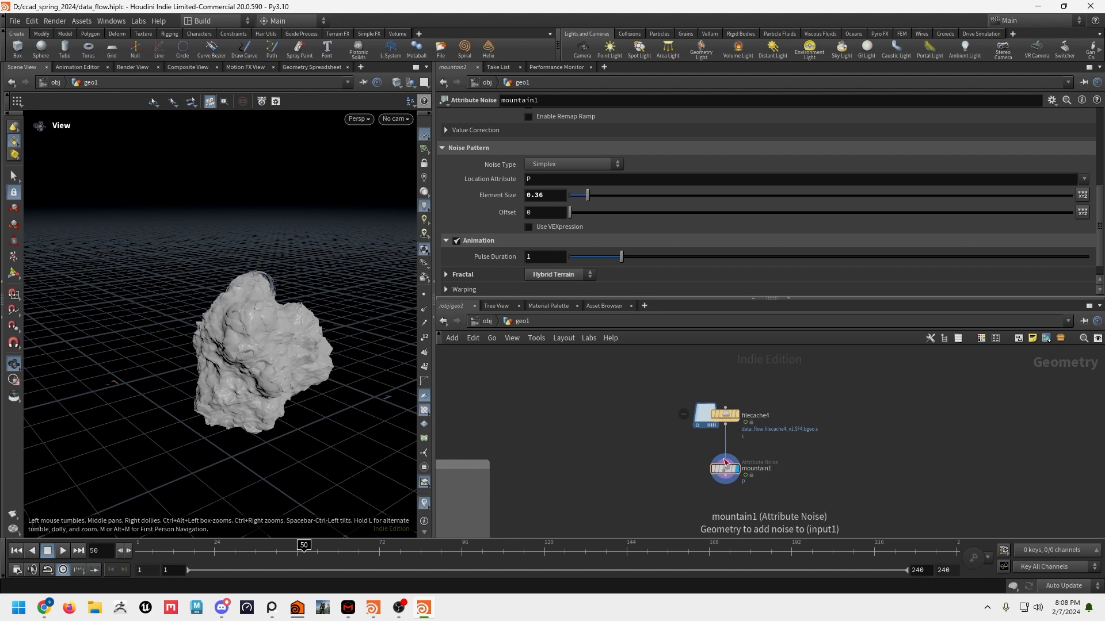
Step: Try loading filecache4 as Packed Geometry and as Packed Disk Primitive
left_click(728, 415)
left_click(572, 285)
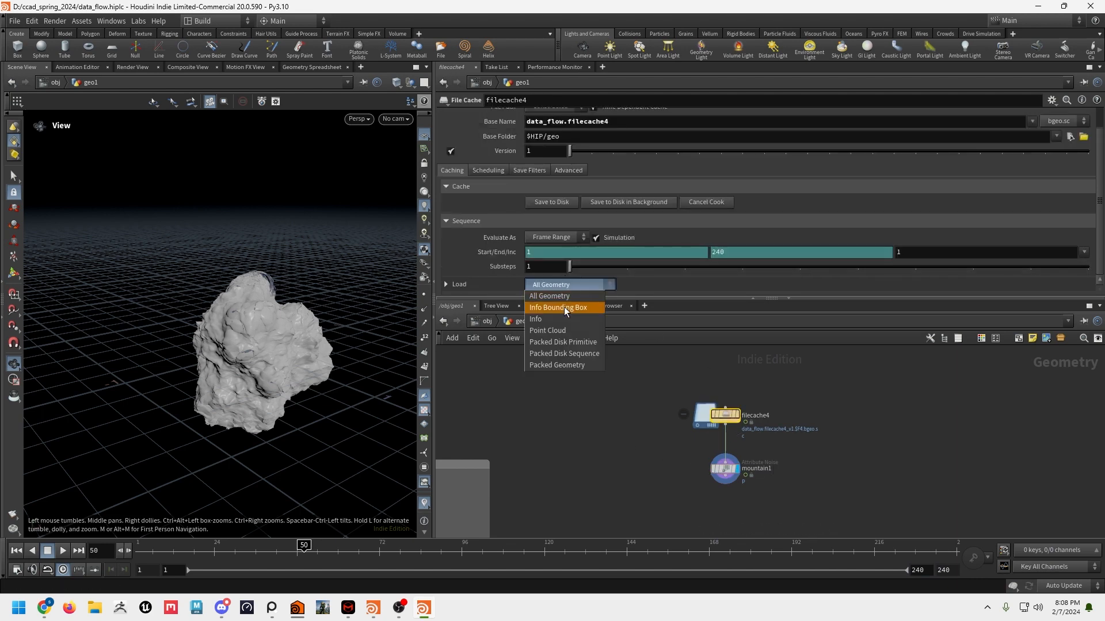
left_click(561, 365)
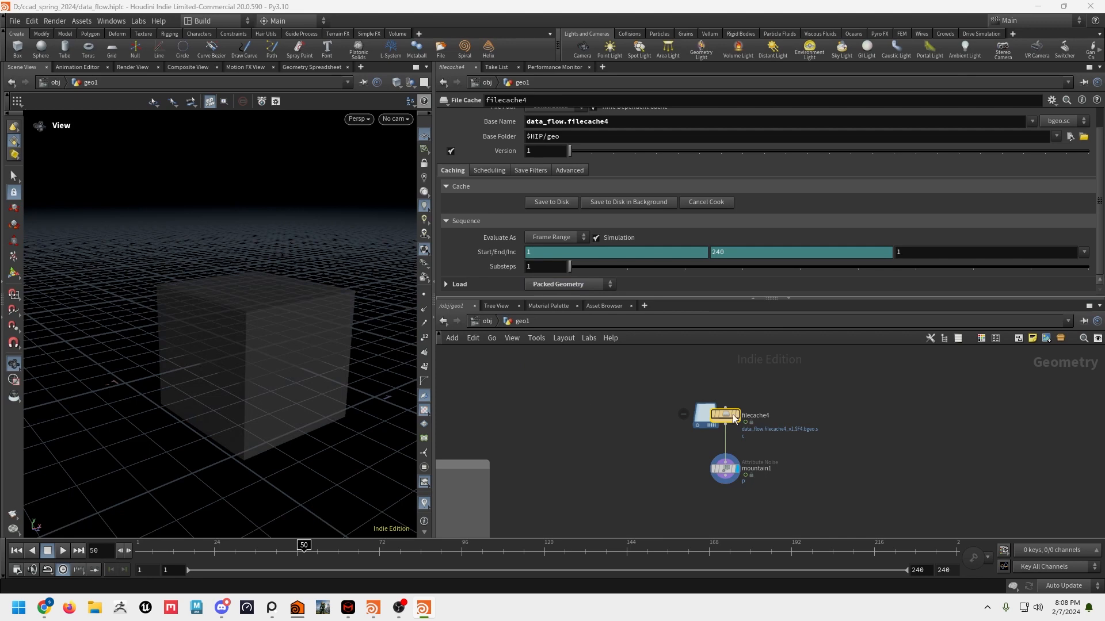
left_click(569, 285)
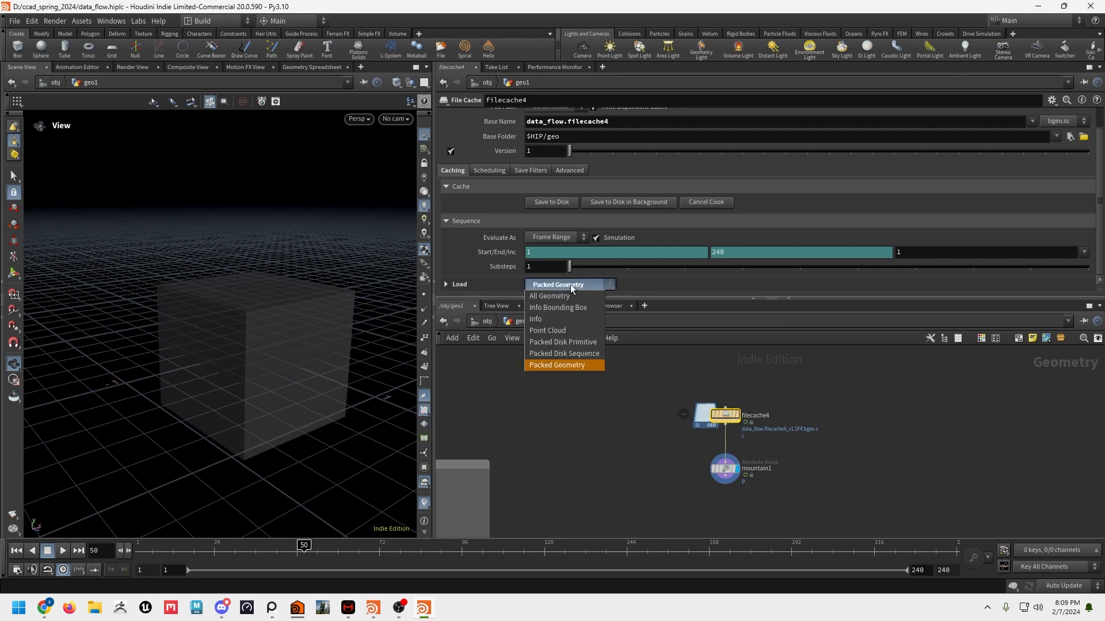
left_click(582, 344)
Step: Switch the display to filecache4 and set its Load option back to All Geometry
left_click(726, 468)
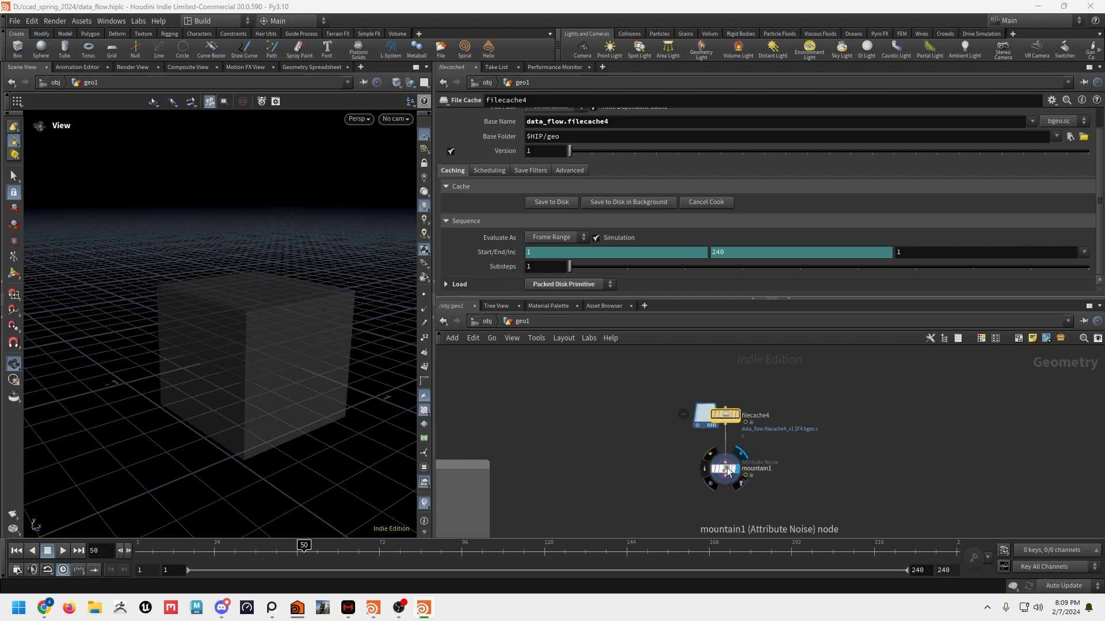
left_click(737, 418)
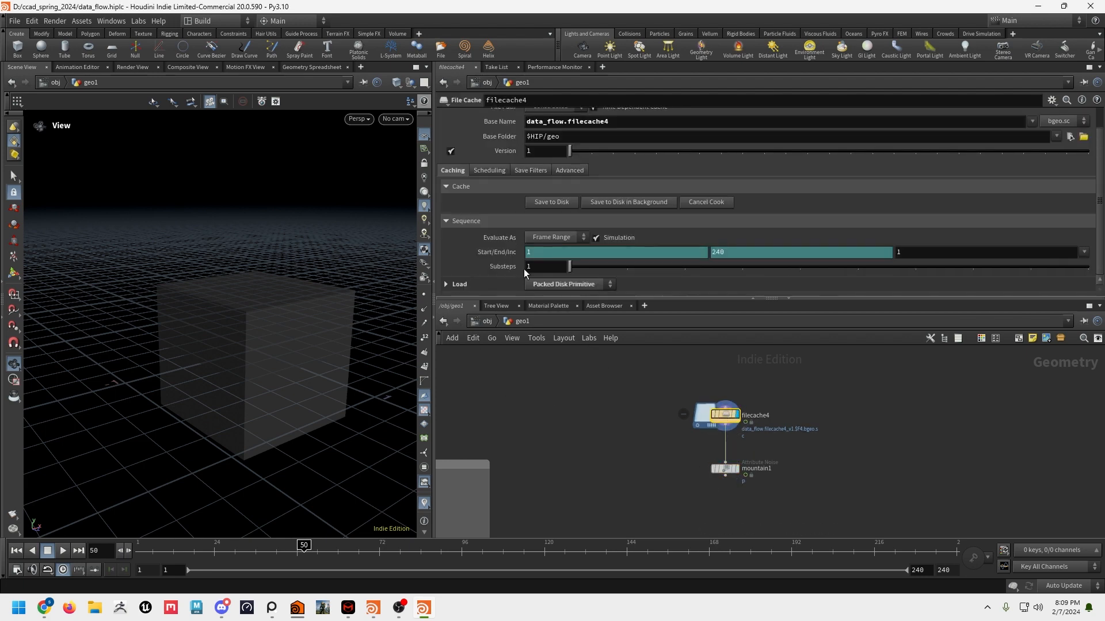
left_click(583, 292)
left_click(580, 292)
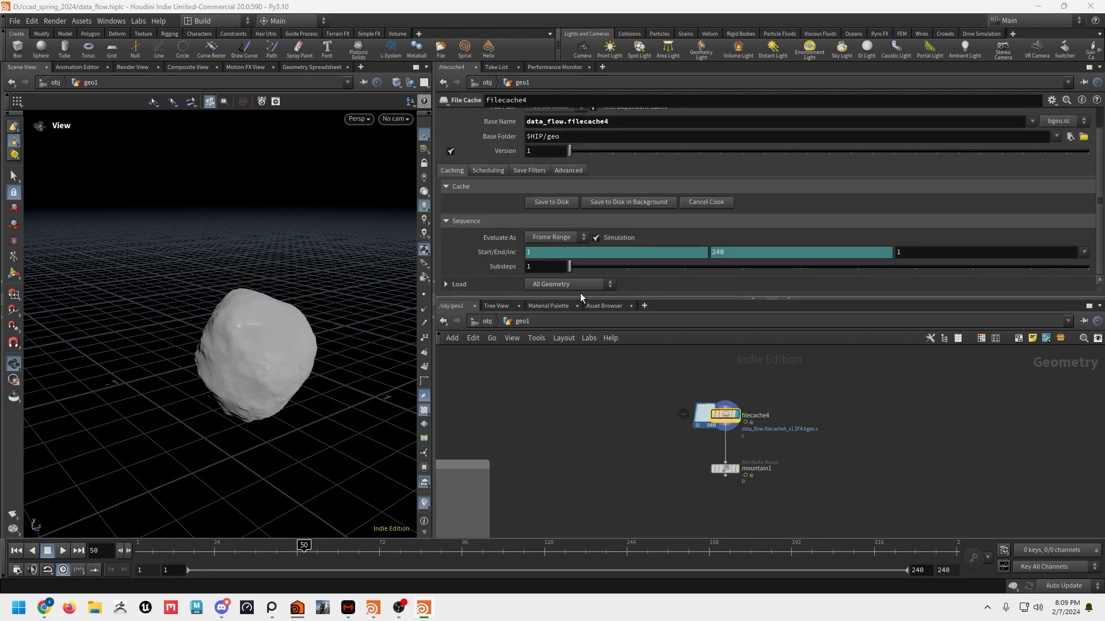
Step: Find the PACKING network box and display testgeometry_tommy2 with the whole character framed in the viewport
middle_click_drag(621, 423, 915, 439)
scroll(664, 419, "down", 3)
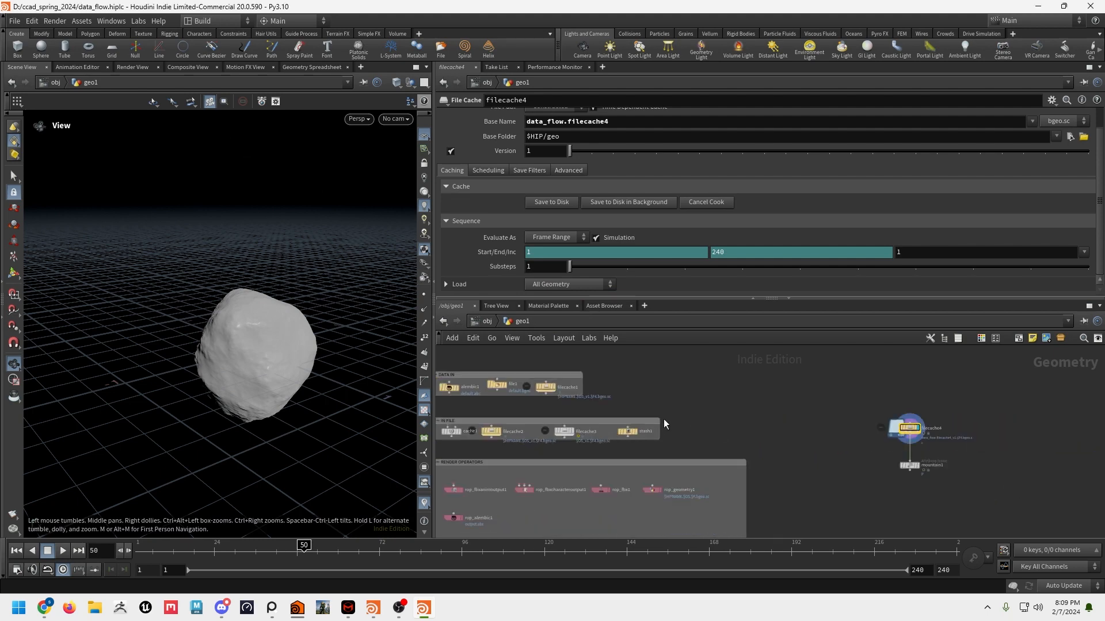
middle_click_drag(664, 419, 915, 422)
middle_click_drag(570, 355, 920, 468)
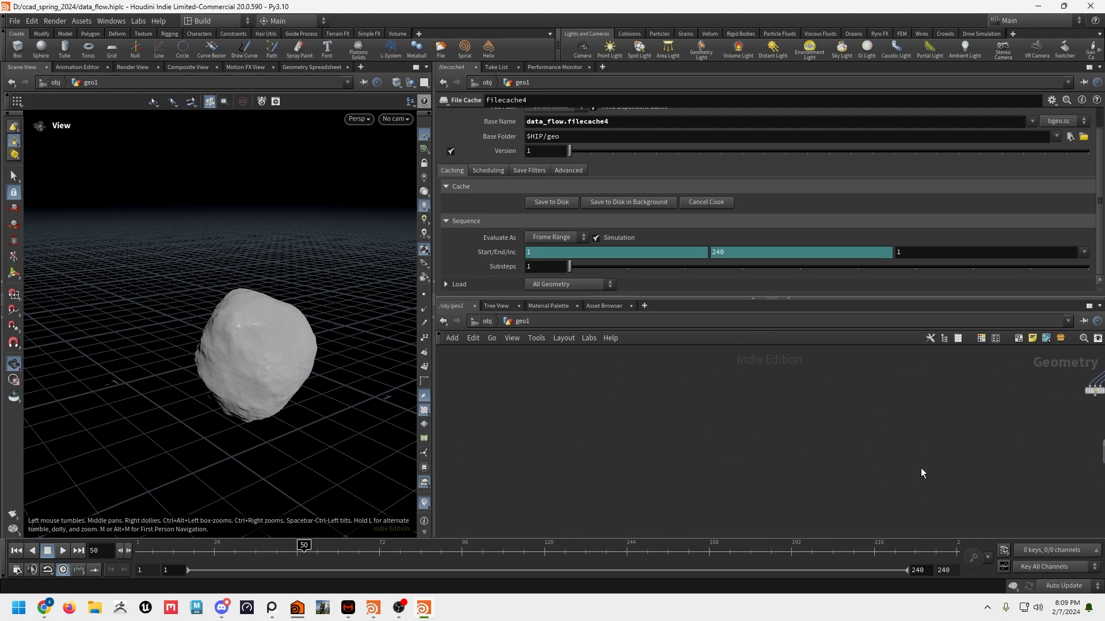
middle_click_drag(731, 374, 776, 461)
scroll(778, 457, "down", 2)
middle_click_drag(884, 385, 719, 474)
scroll(722, 473, "up", 4)
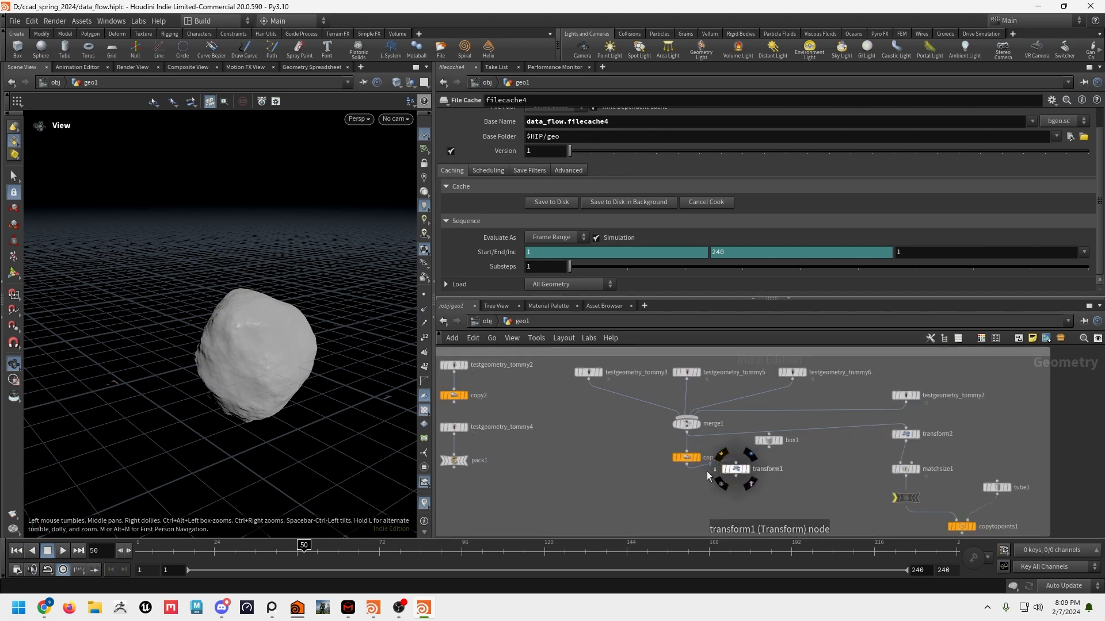
middle_click_drag(580, 444, 737, 462)
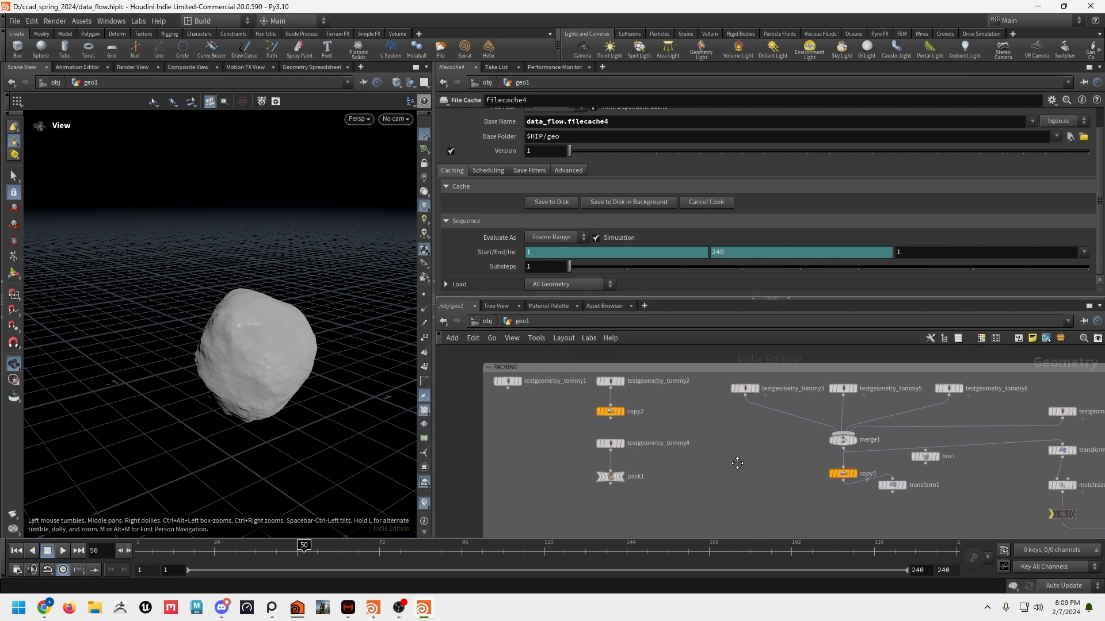
left_click(611, 383)
left_click(620, 382)
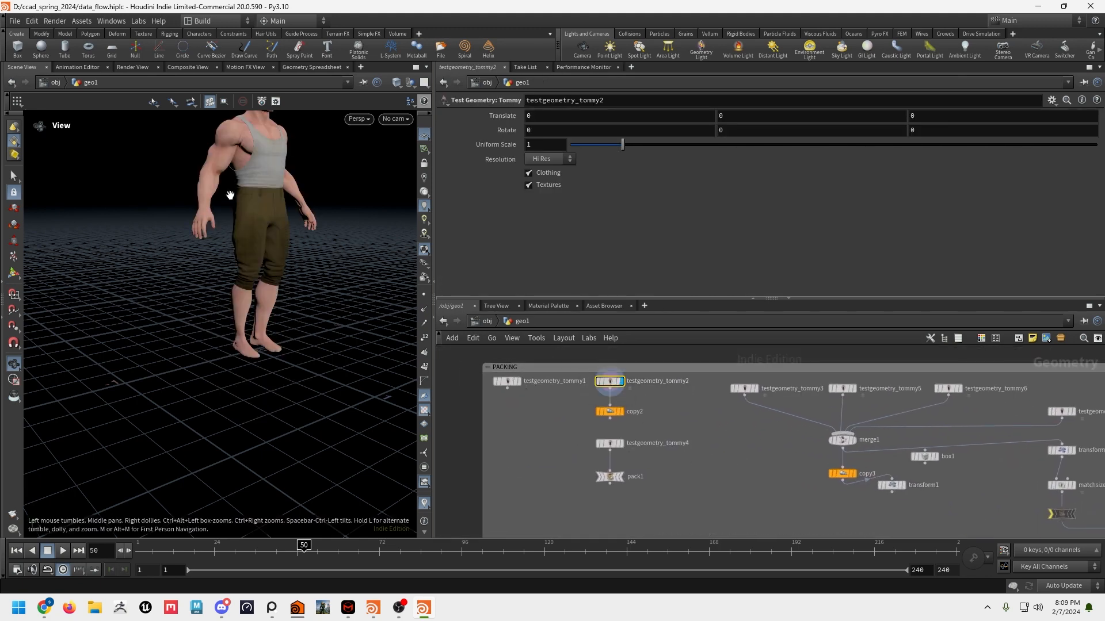
left_click_drag(345, 288, 279, 291)
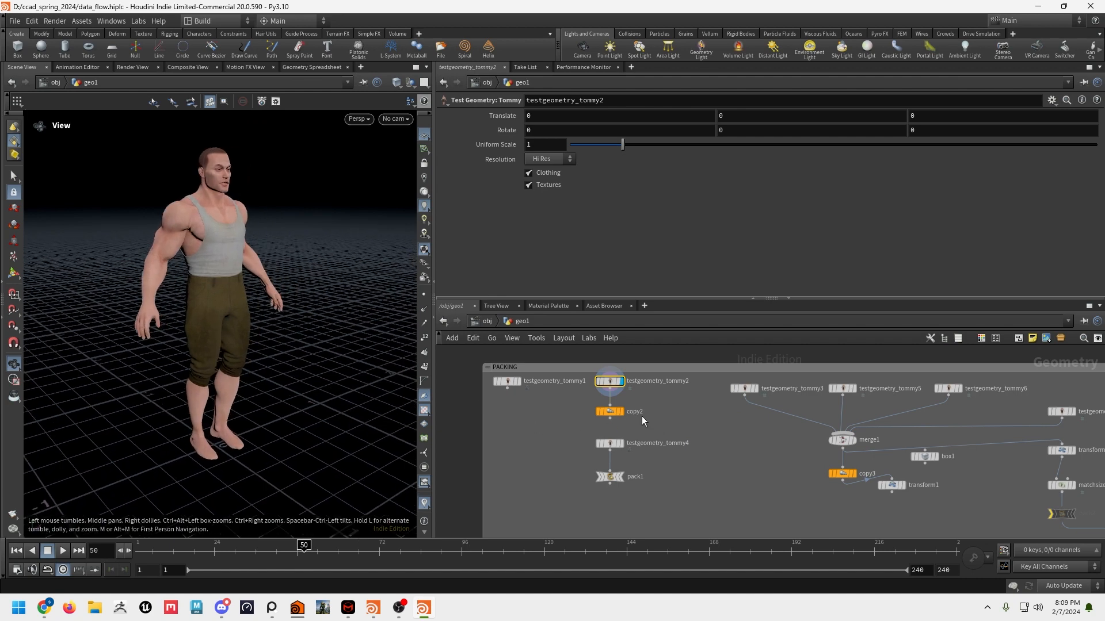
Step: Inspect the node information of testgeometry_tommy2 for its geometry counts and memory use
scroll(604, 386, "up", 3)
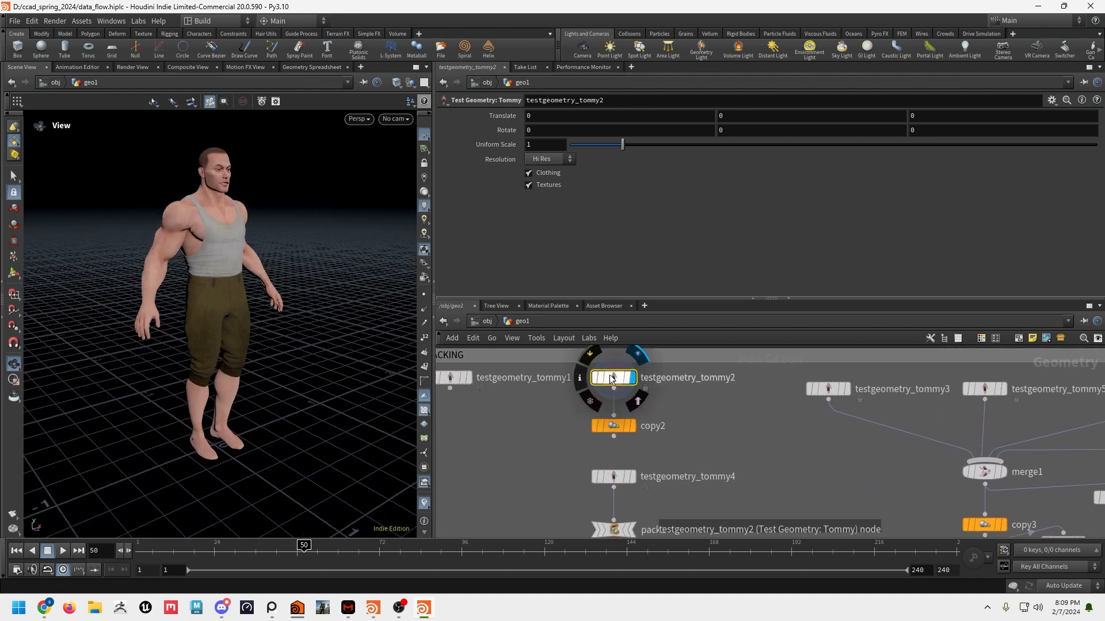
left_click(581, 378)
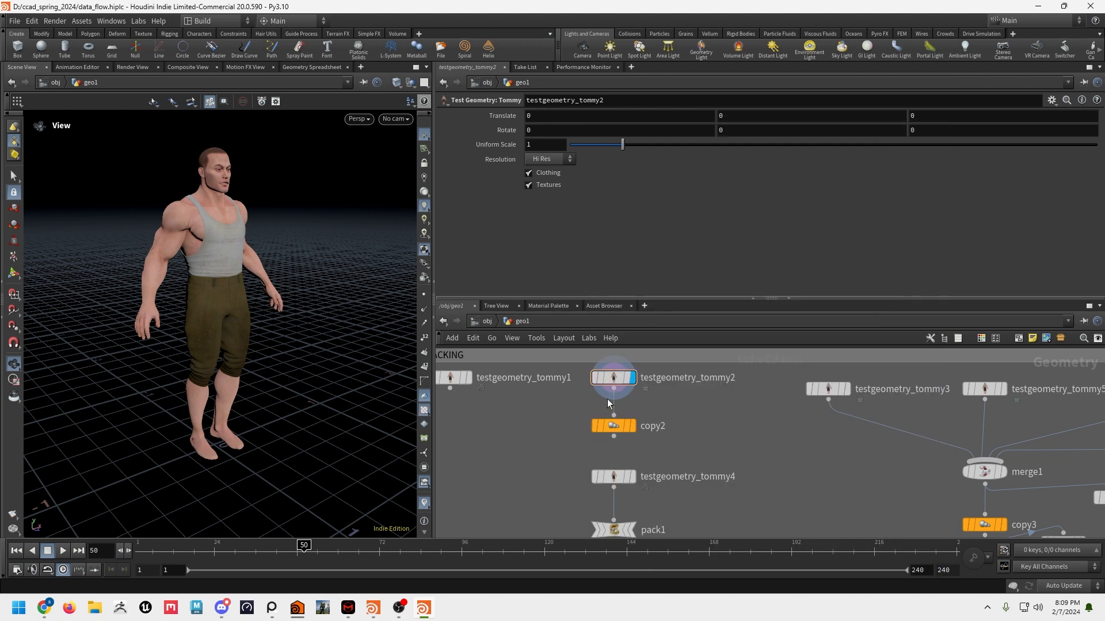
mouse_move(620, 384)
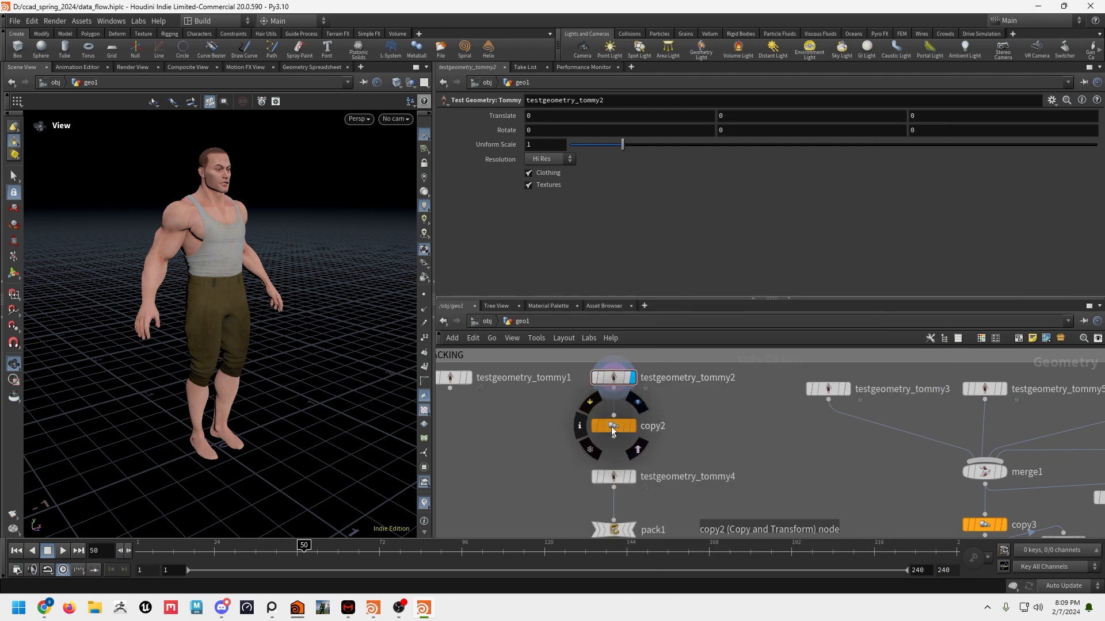
Step: Display the copy2 node with its row of character copies and open its node information
left_click(611, 426)
left_click(634, 426)
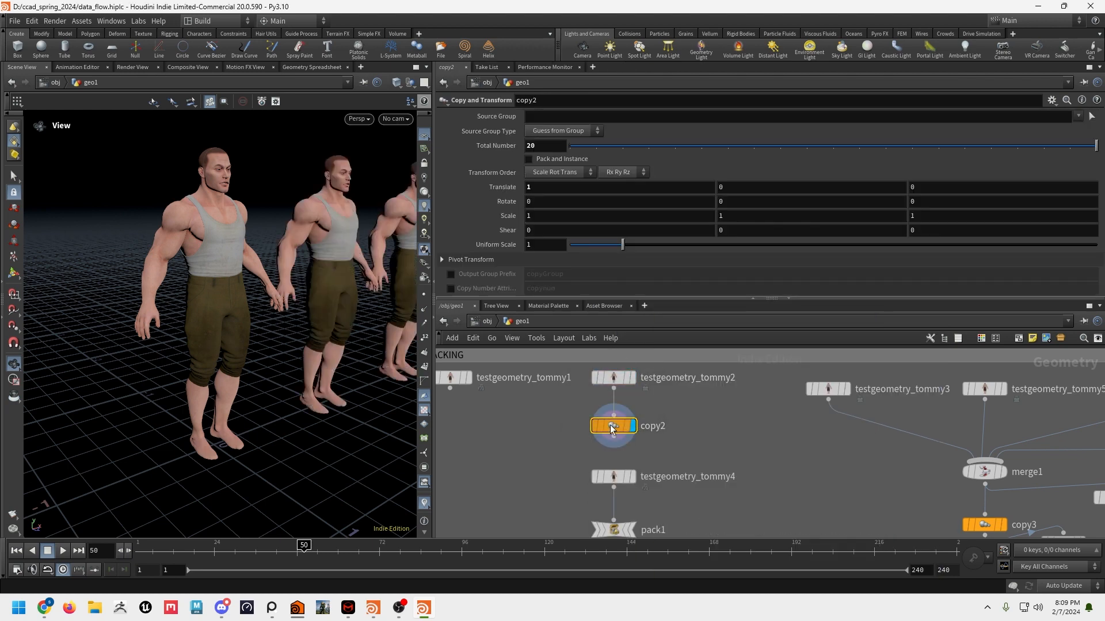
left_click(582, 427)
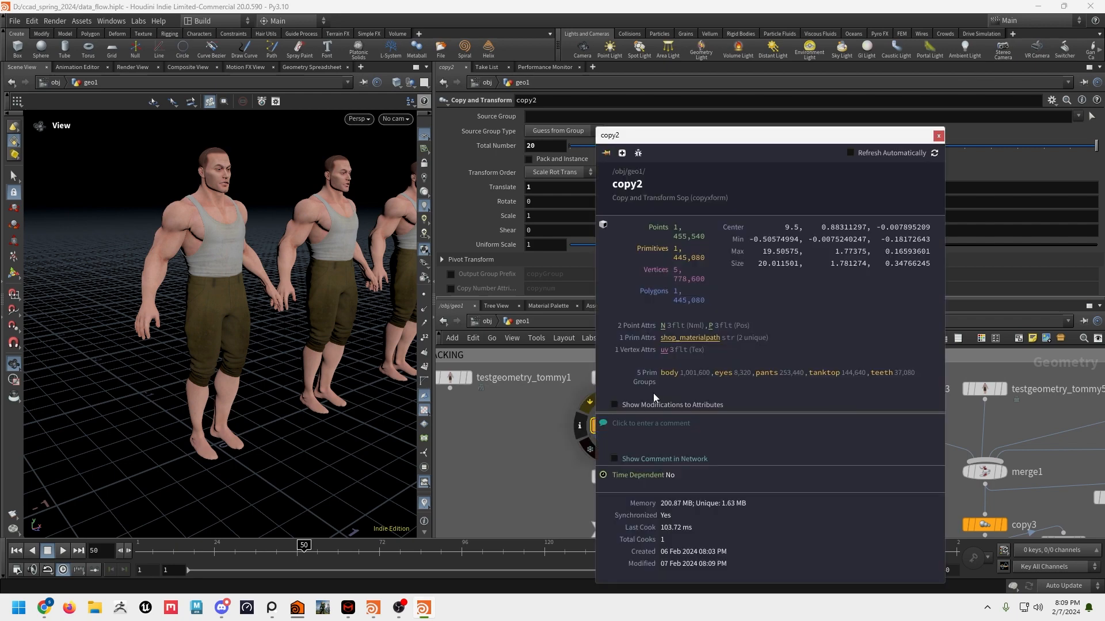
Step: Examine the full row of character copies produced by copy2 and its node information
right_click_drag(325, 333, 185, 338)
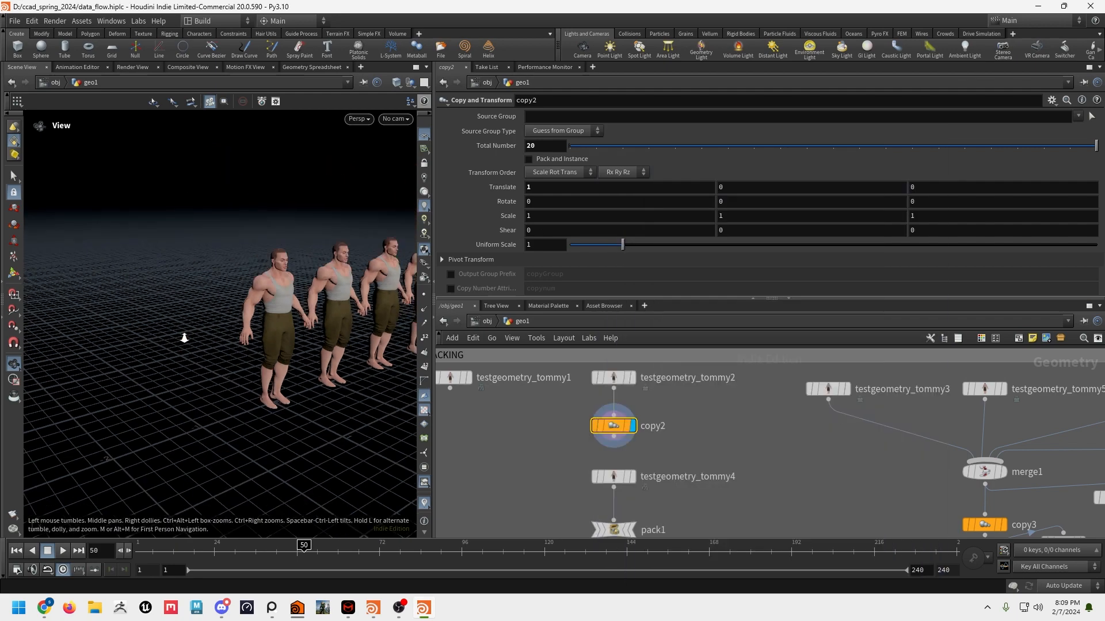
middle_click_drag(363, 315, 247, 345)
left_click_drag(173, 346, 248, 351)
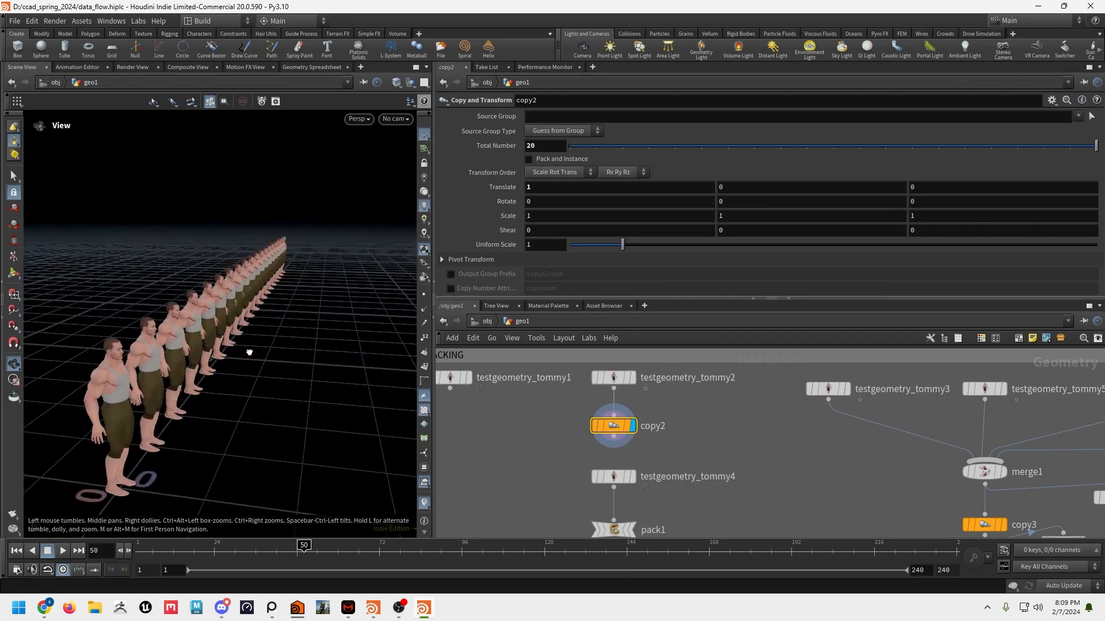
right_click_drag(248, 352, 213, 338)
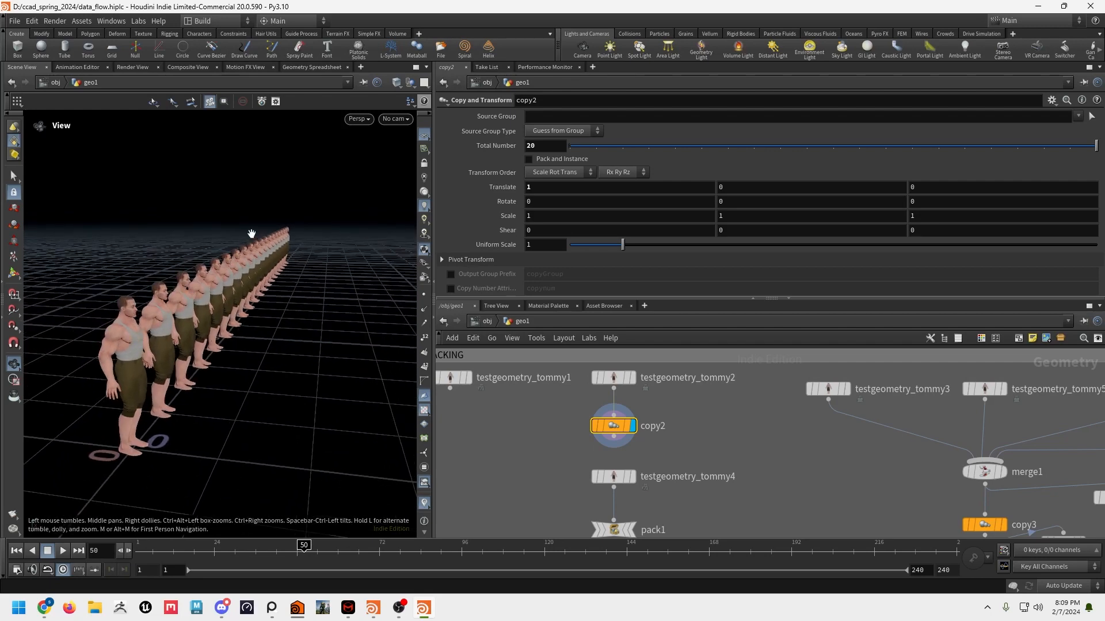
left_click(579, 425)
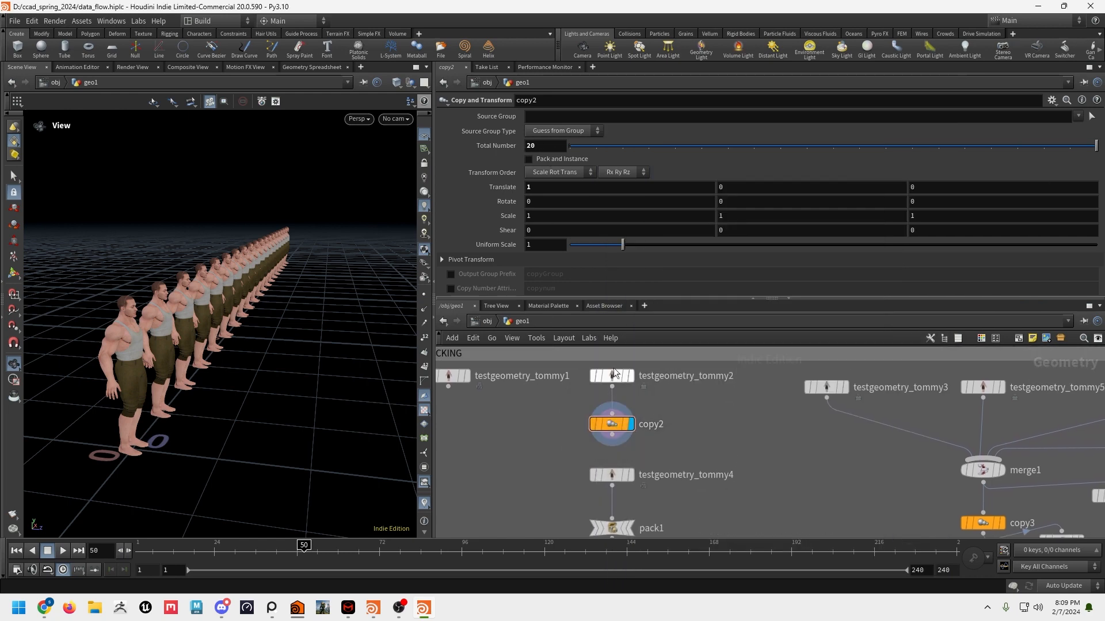
Step: Display the pack1 node below testgeometry_tommy4 and inspect its node information for geometry counts and memory use
middle_click_drag(685, 448, 605, 426)
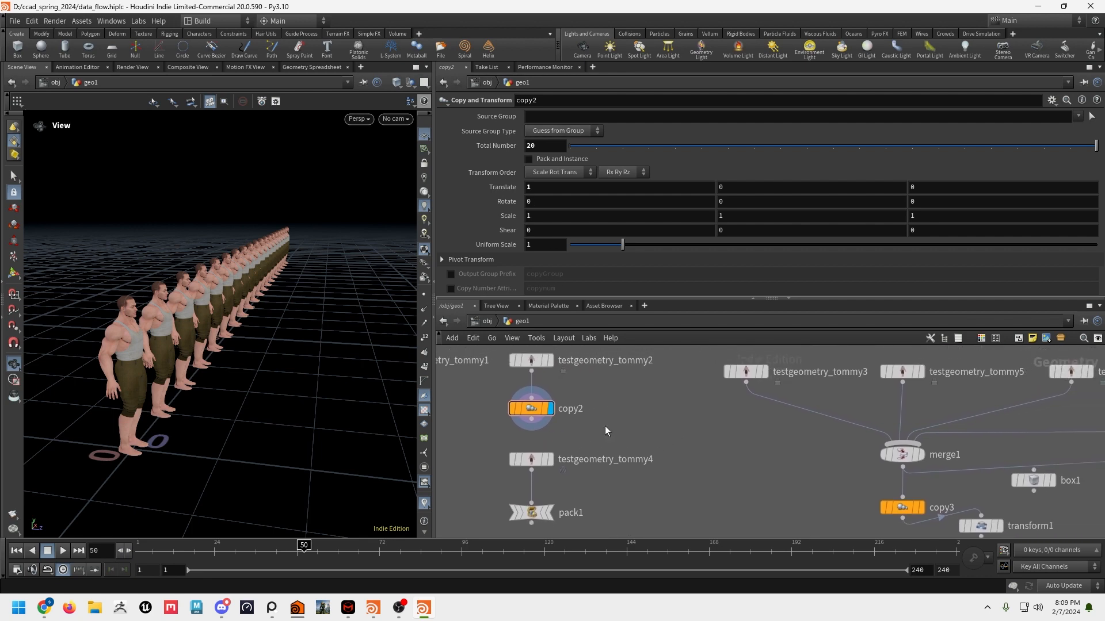
left_click(533, 459)
left_click(547, 514)
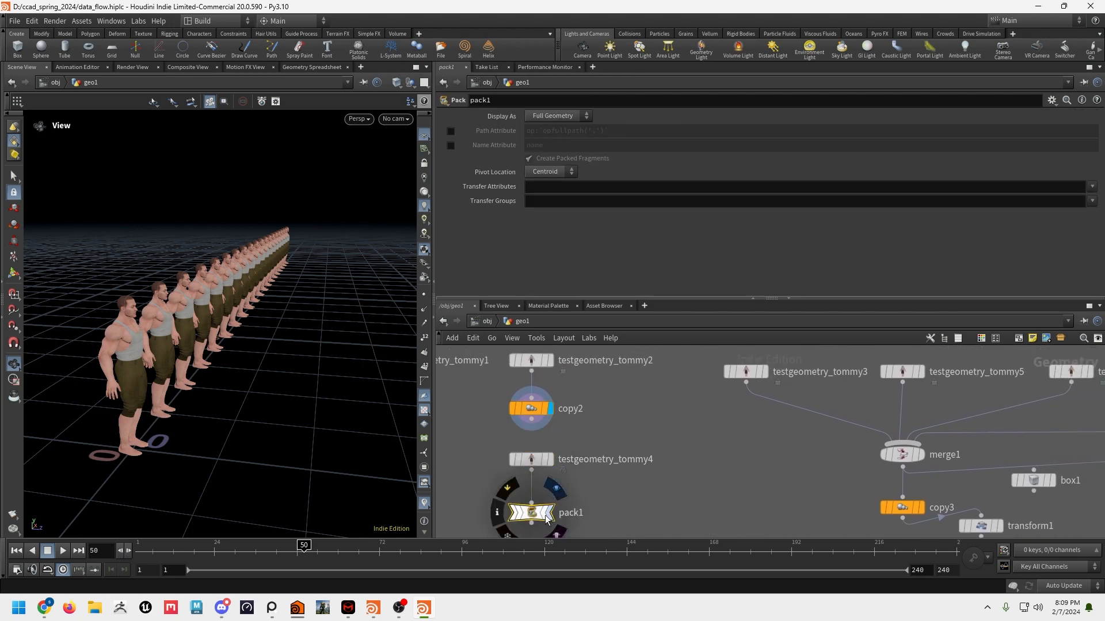
left_click(549, 515)
middle_click_drag(638, 494, 656, 439)
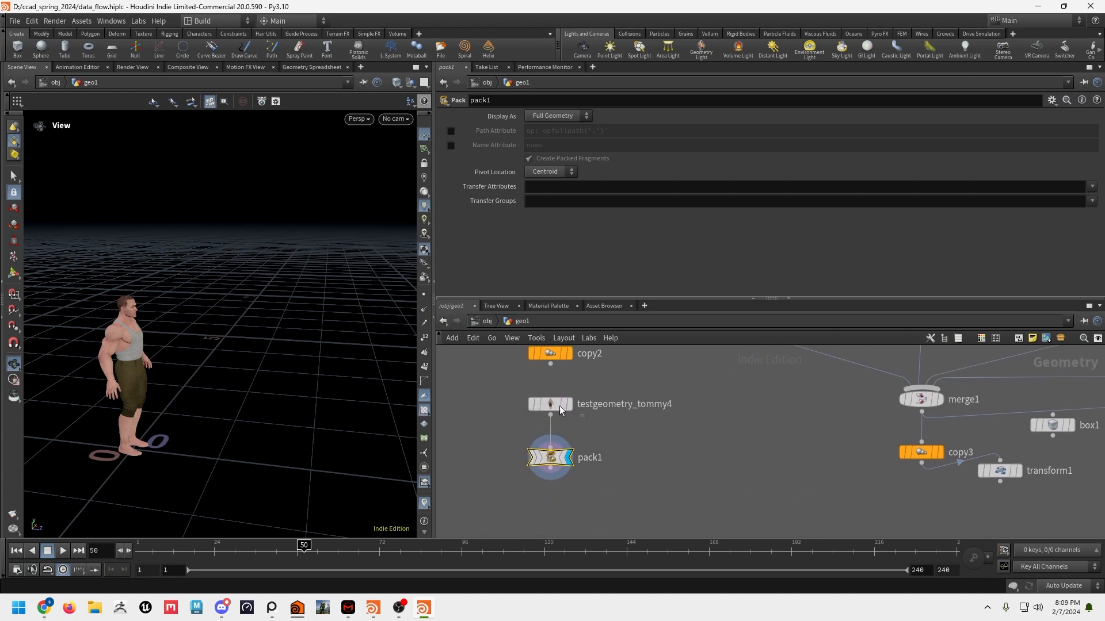
left_click(516, 456)
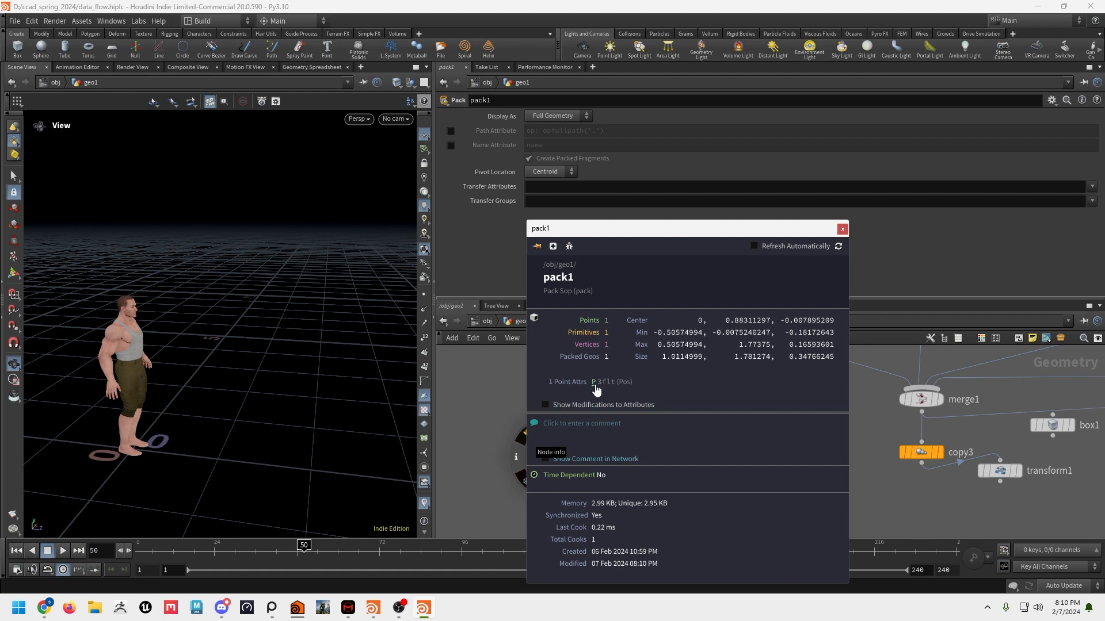
left_click(842, 229)
Step: Duplicate the copy2 node and connect the duplicate beneath pack1
middle_click_drag(742, 415, 698, 402)
scroll(652, 429, "down", 1)
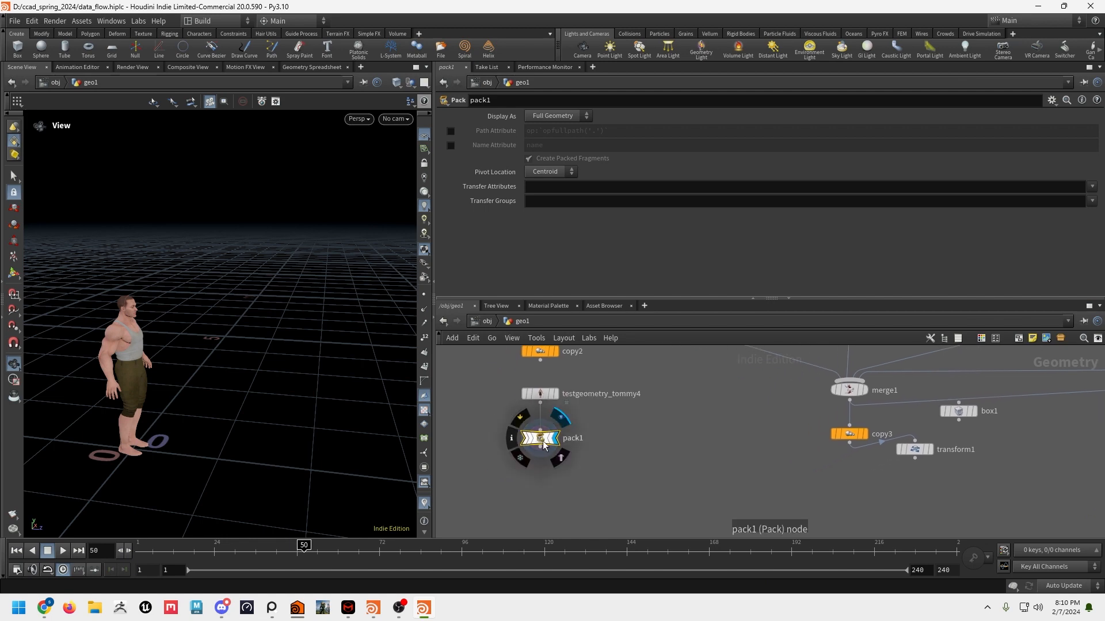
left_click_drag(541, 356, 516, 479, "alt")
Step: Display copy4 and inspect its node information for the packed geometry counts and memory use
left_click(515, 477)
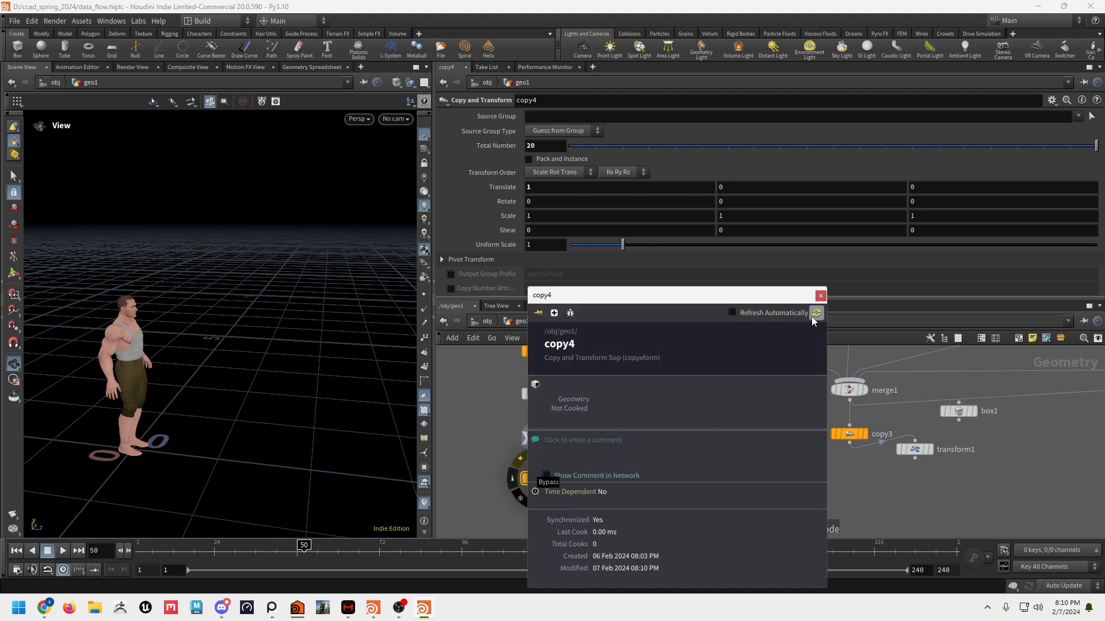
left_click(820, 296)
left_click(557, 479)
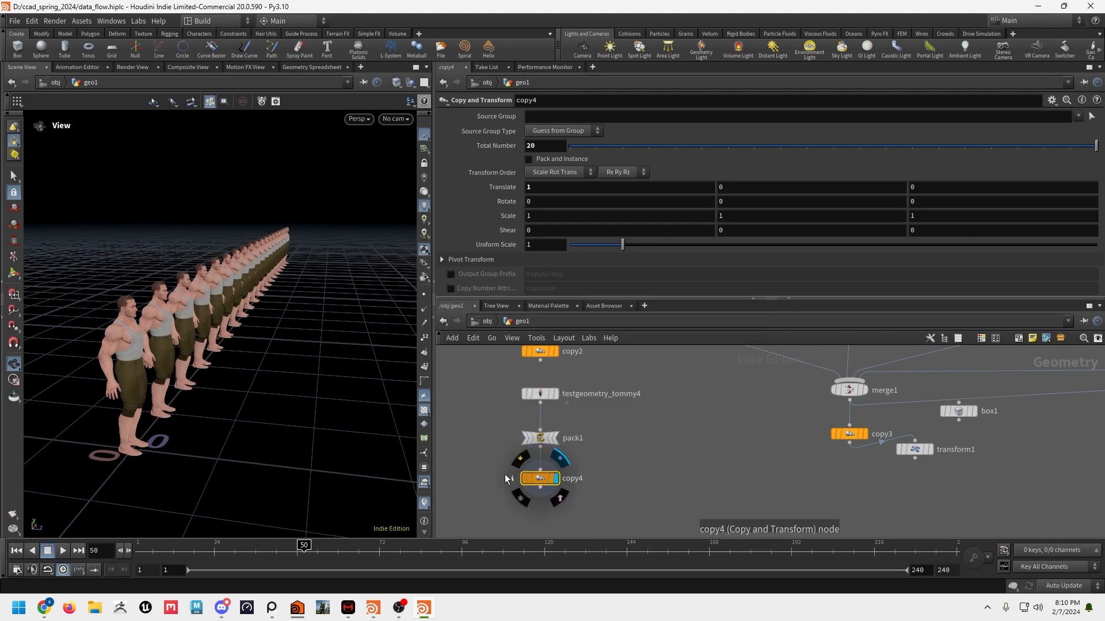
left_click(515, 478)
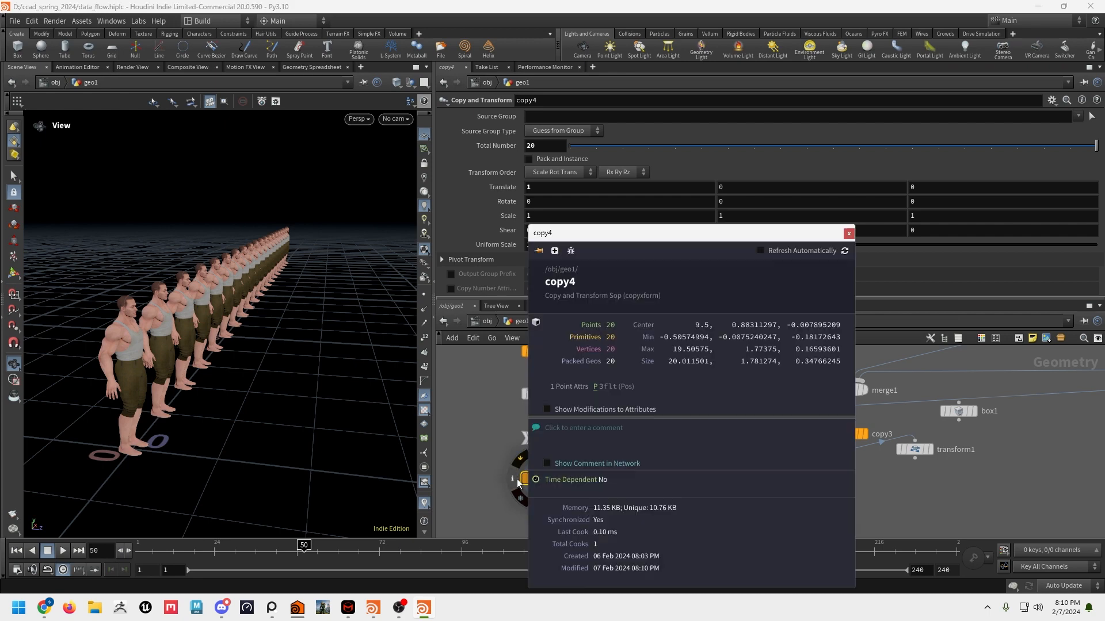
left_click_drag(336, 296, 297, 304)
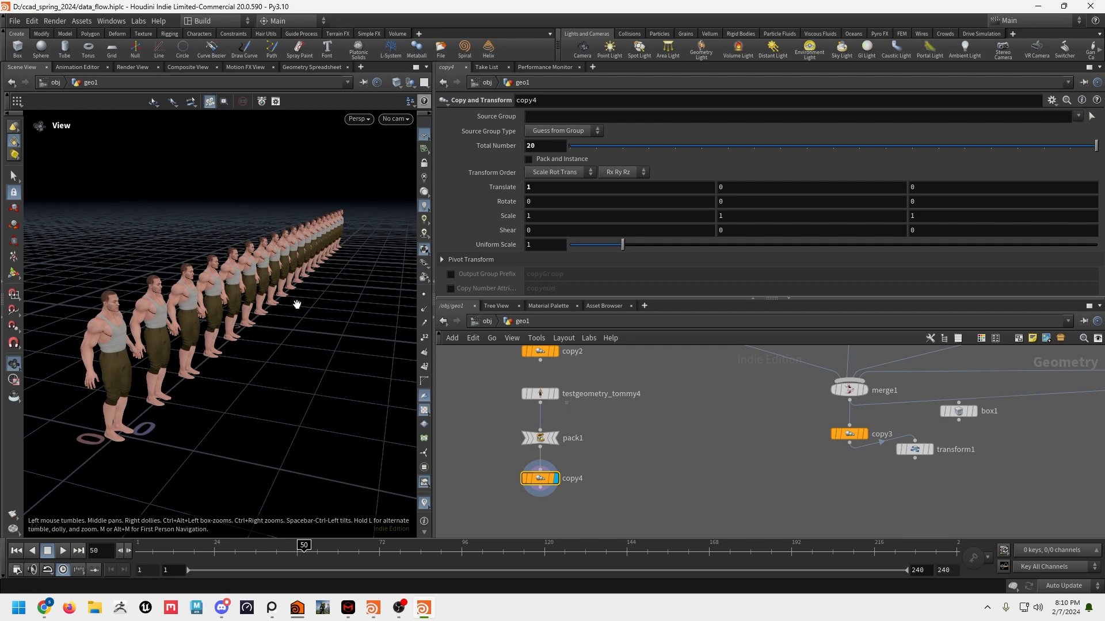
Step: Set the Total Number of copy4 to 2000 and inspect its node information
left_click(547, 148)
left_click_drag(224, 311, 252, 324)
middle_click_drag(235, 346, 177, 371)
left_click(548, 148)
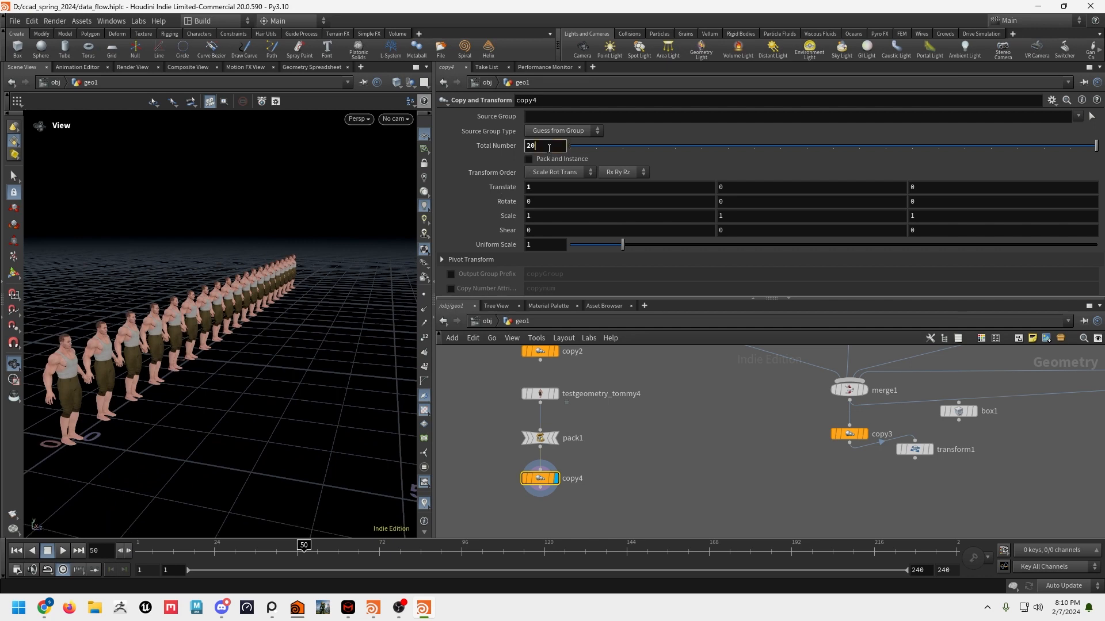
key("Return")
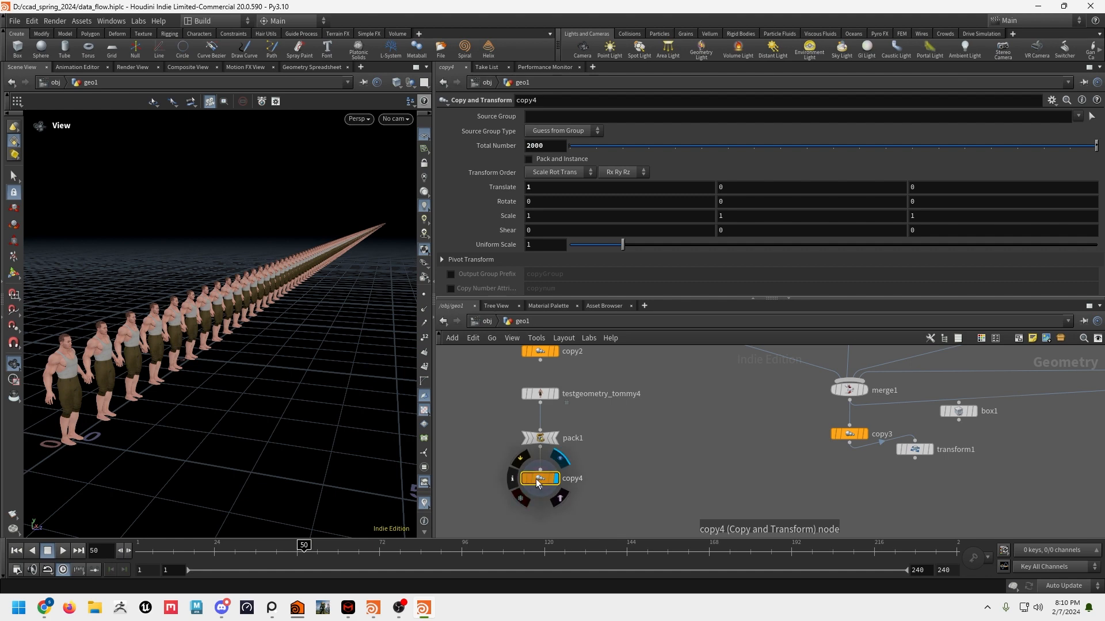
left_click(513, 478)
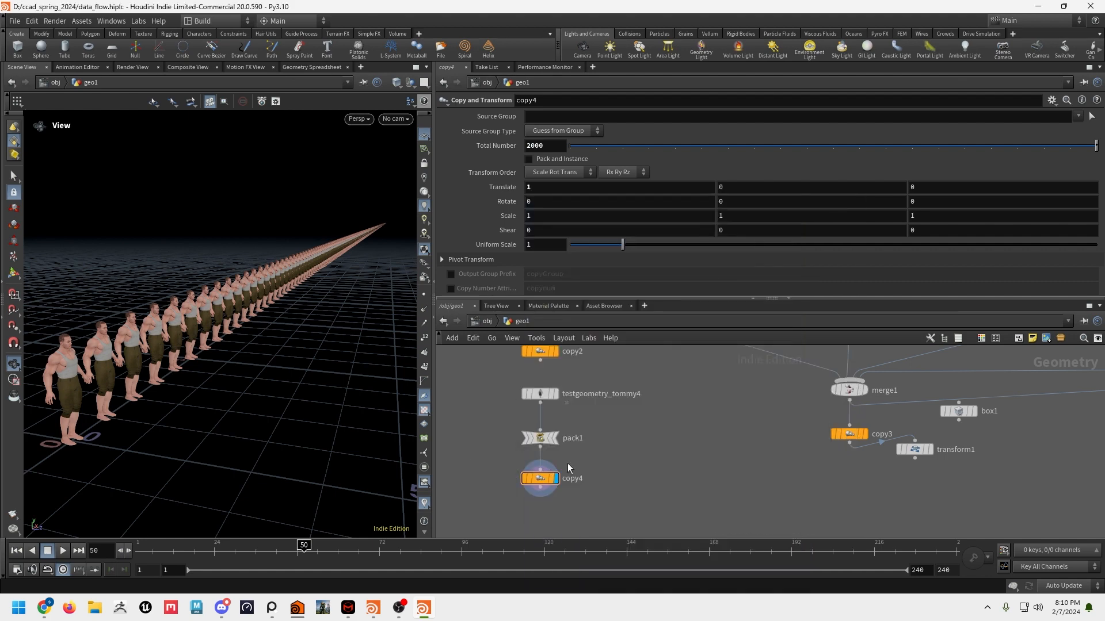
Step: Reduce the Total Number of copy4 to 200
left_click(560, 146)
key("Return")
mouse_move(543, 479)
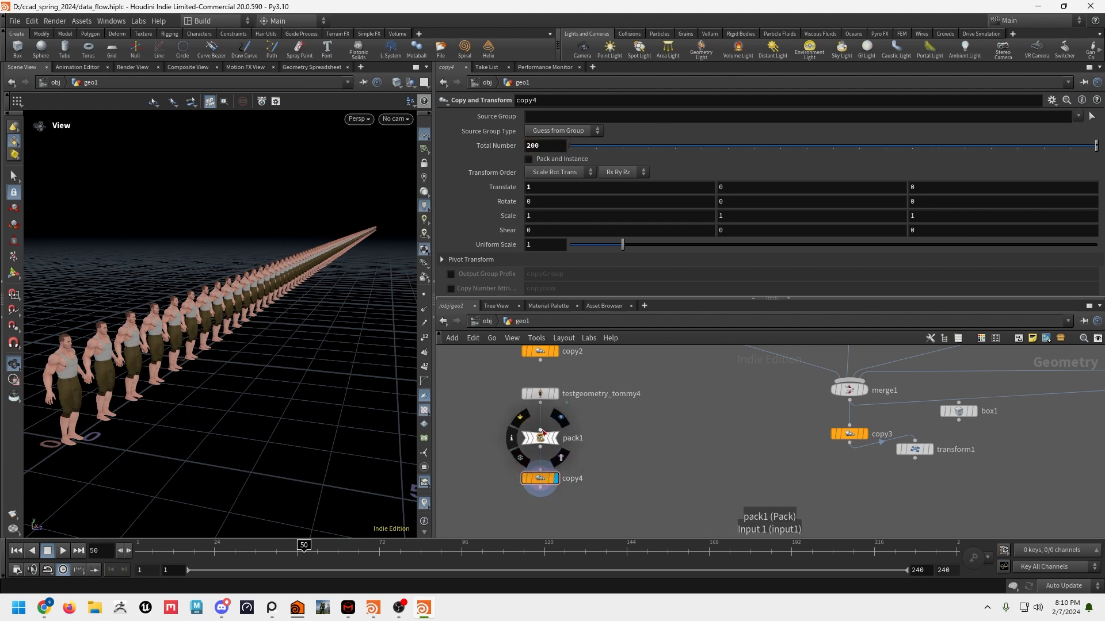
Step: Wire testgeometry_tommy4 directly into copy4, bypassing pack1, move to frame 7, and check the unpacked copies
left_click_drag(544, 394, 608, 399)
left_click_drag(544, 479, 626, 461)
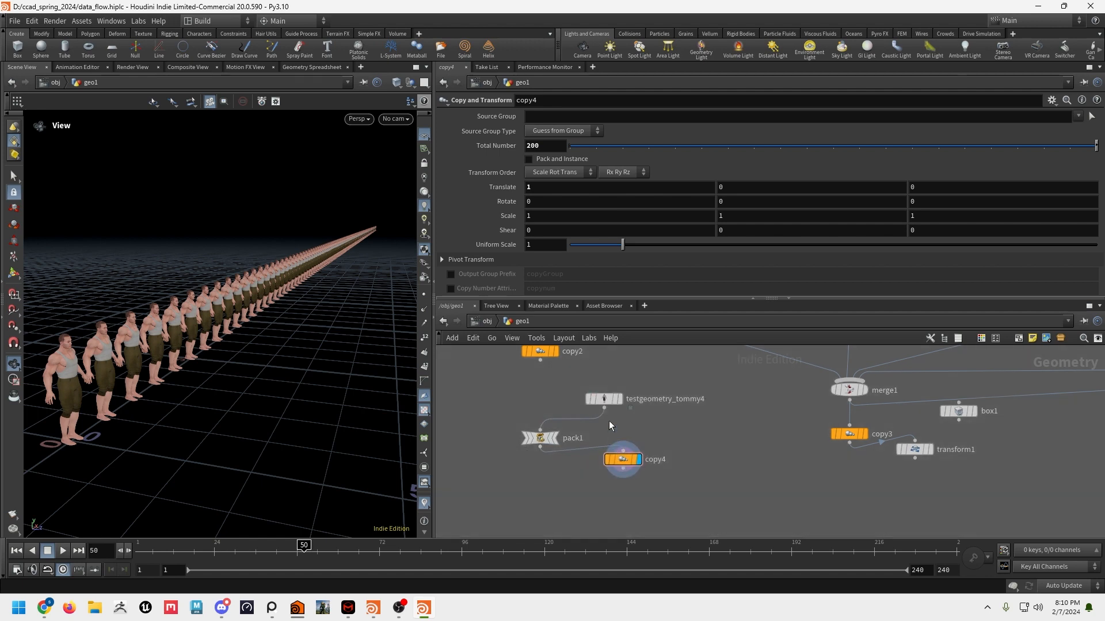
left_click_drag(605, 408, 631, 464)
left_click(154, 548)
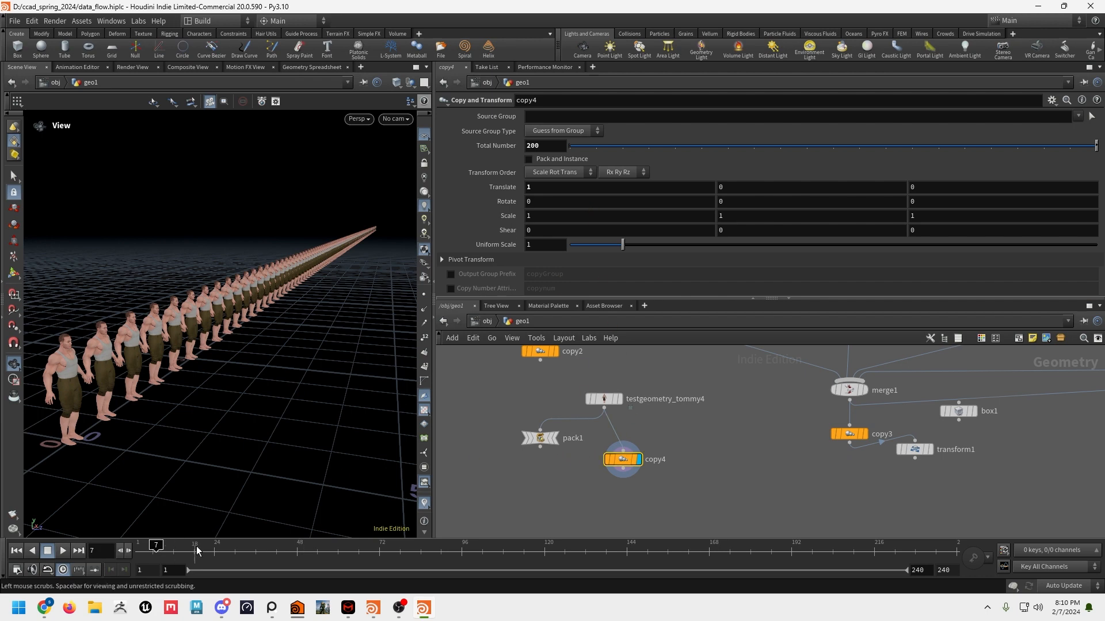
left_click(594, 460)
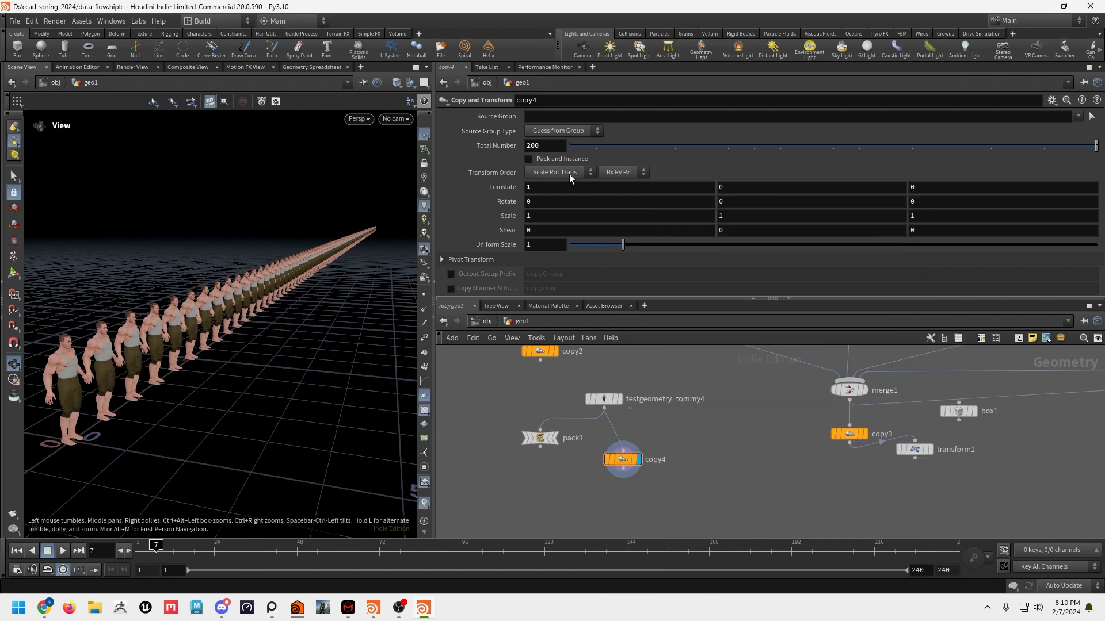
left_click(541, 145)
left_click_drag(605, 459, 586, 485)
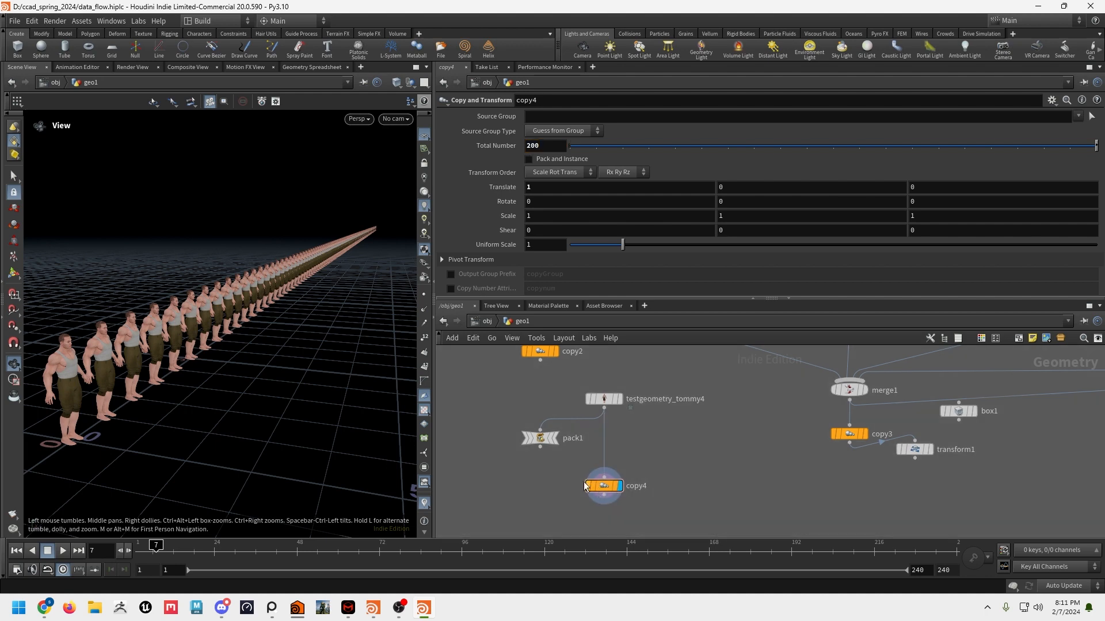
Step: Connect copy4 back to the output of pack1 and set its Total Number to 200000
left_click_drag(540, 447, 538, 472)
left_click(603, 495)
left_click(556, 146)
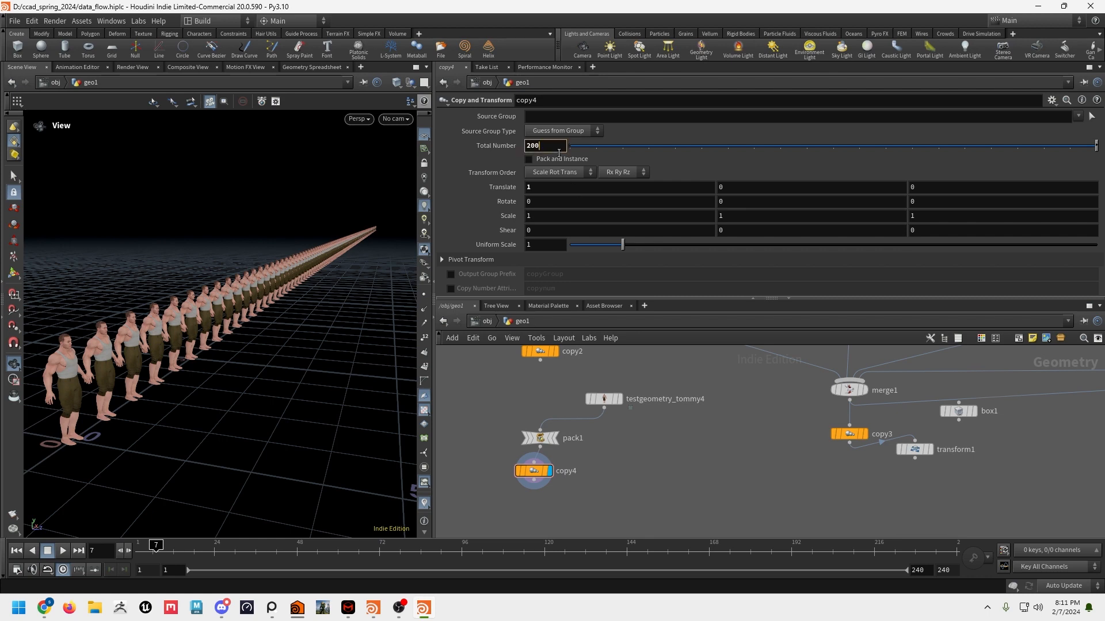
type("00")
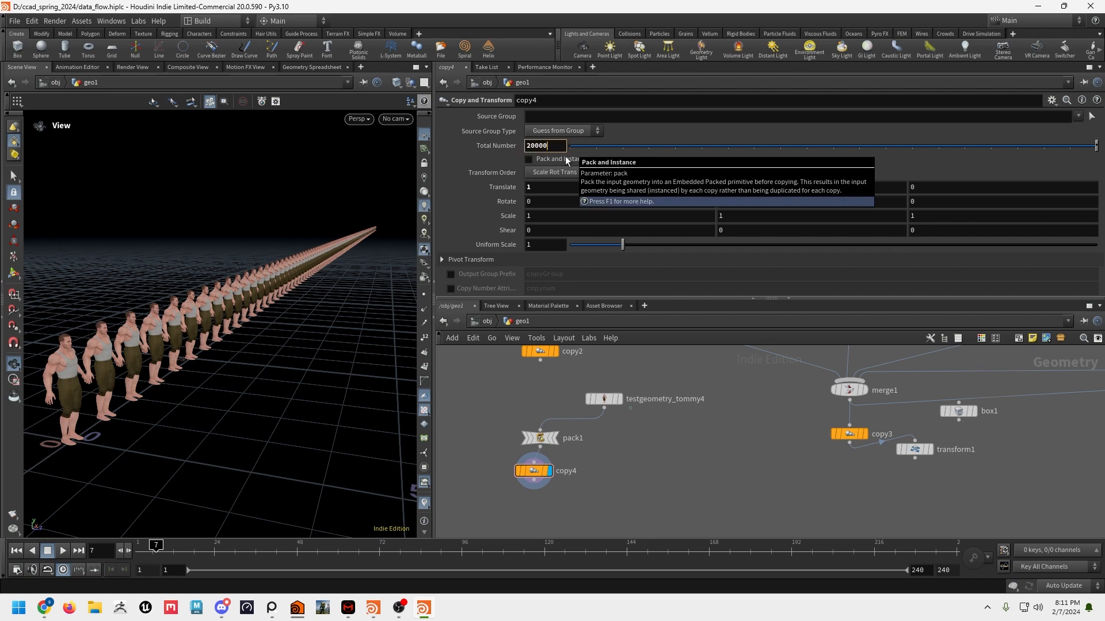
type("0")
key("Return")
Step: Examine the long row of packed copies and the node information of copy4
left_click_drag(406, 298, 330, 320)
mouse_move(530, 474)
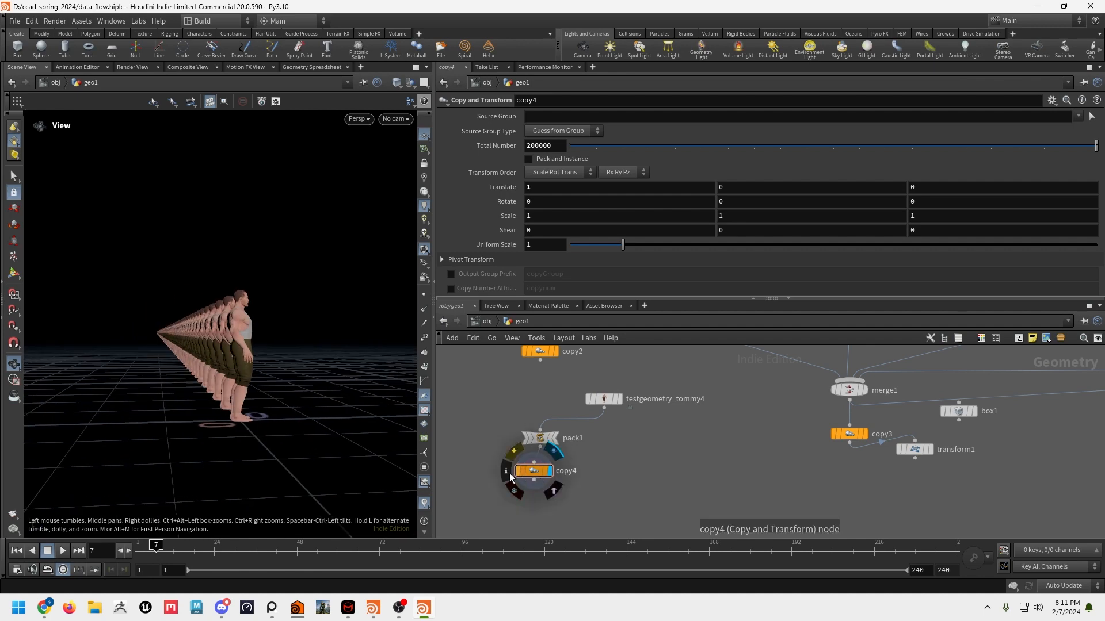
left_click(505, 472)
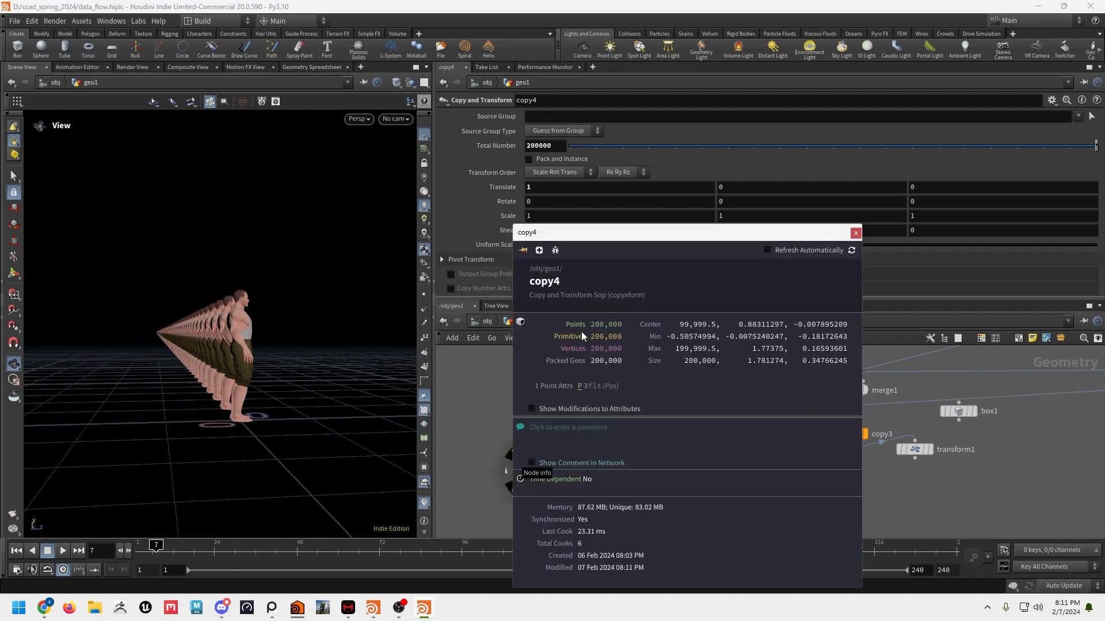
left_click_drag(322, 334, 233, 352)
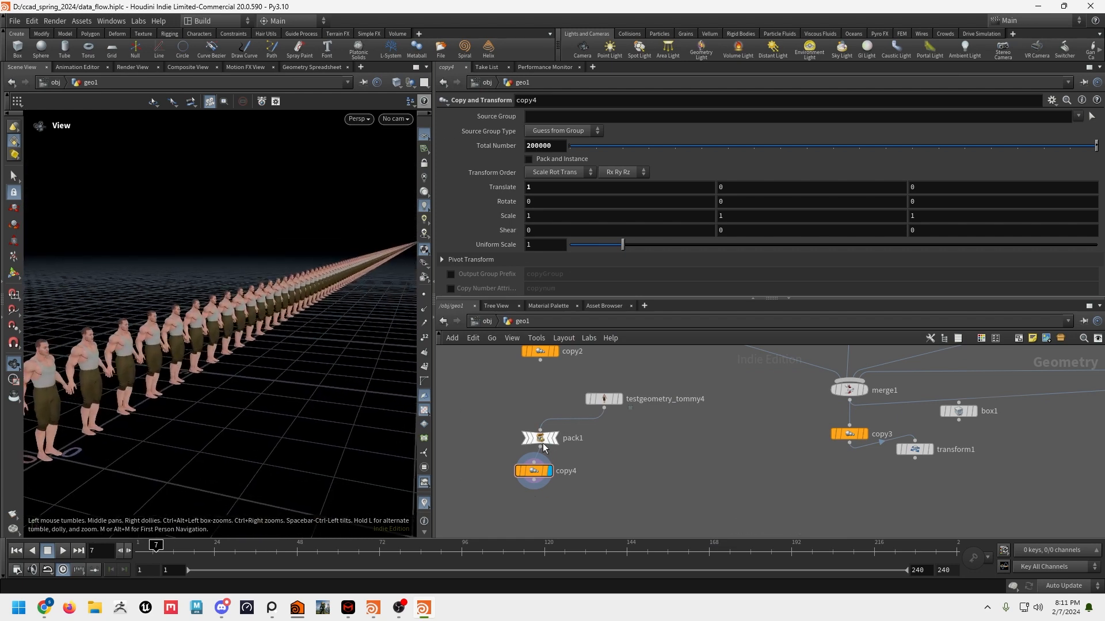
Step: Turn on Pack and Instance for copy4 and delete the pack1 node from the chain
left_click_drag(544, 444, 618, 480)
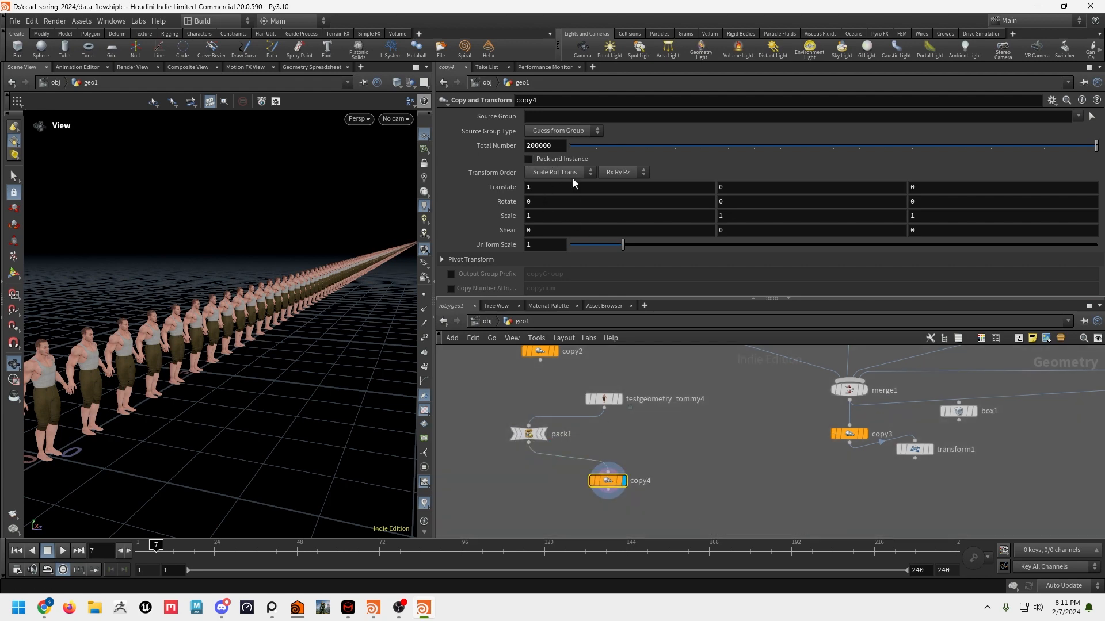
left_click(541, 157)
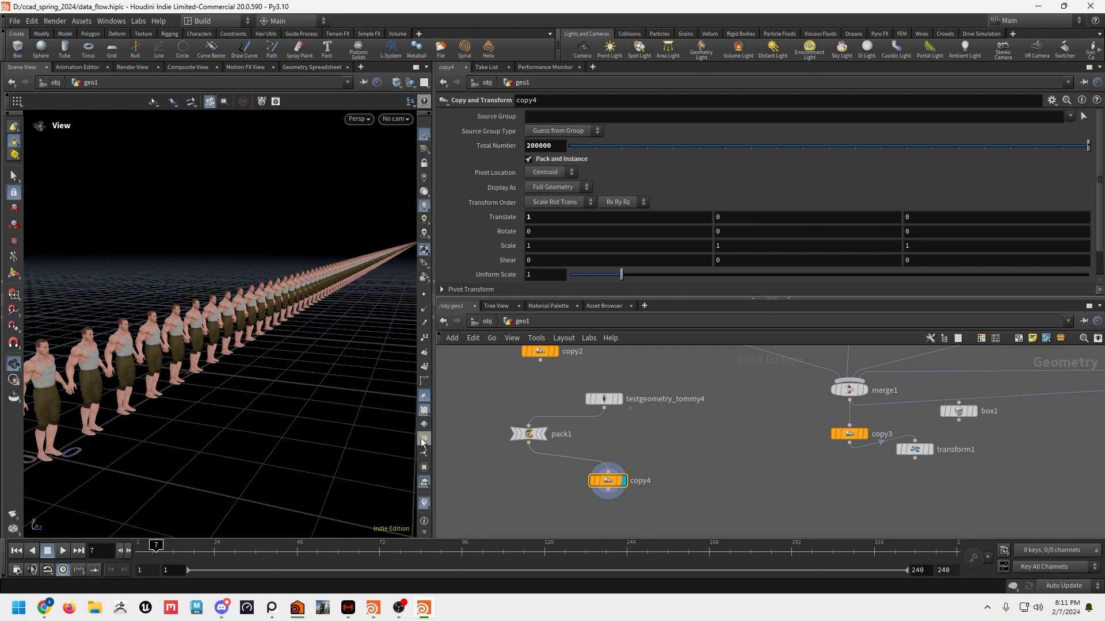
left_click(528, 434)
key("Delete")
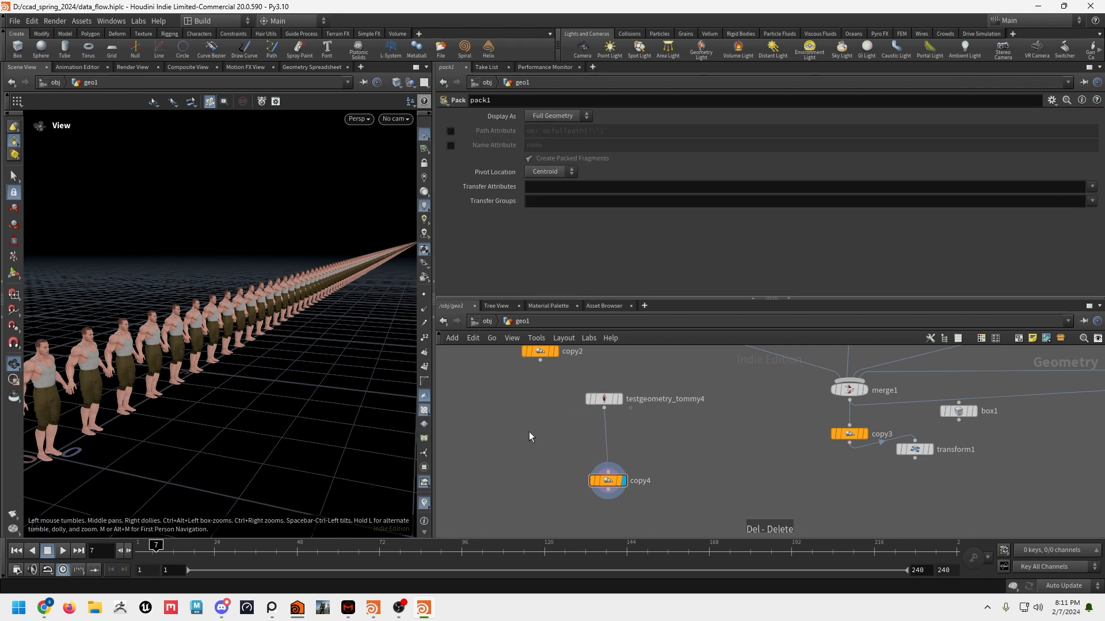
Step: Inspect the node information of copy4 with Pack and Instance on, and move the node closer beneath testgeometry_tommy4
left_click(584, 483)
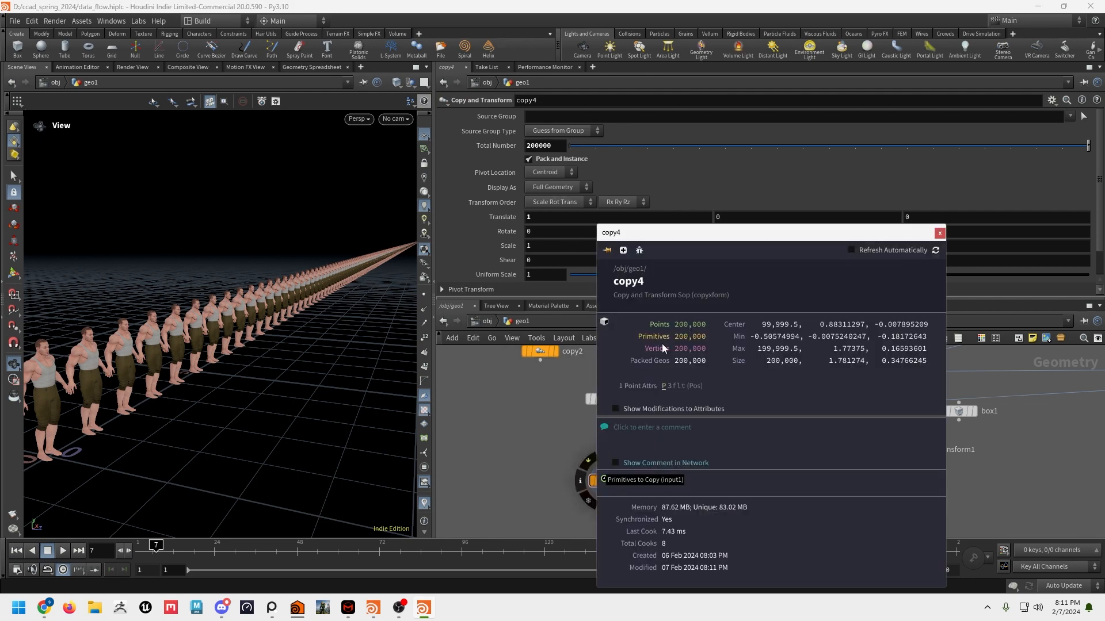
left_click_drag(602, 469, 599, 452)
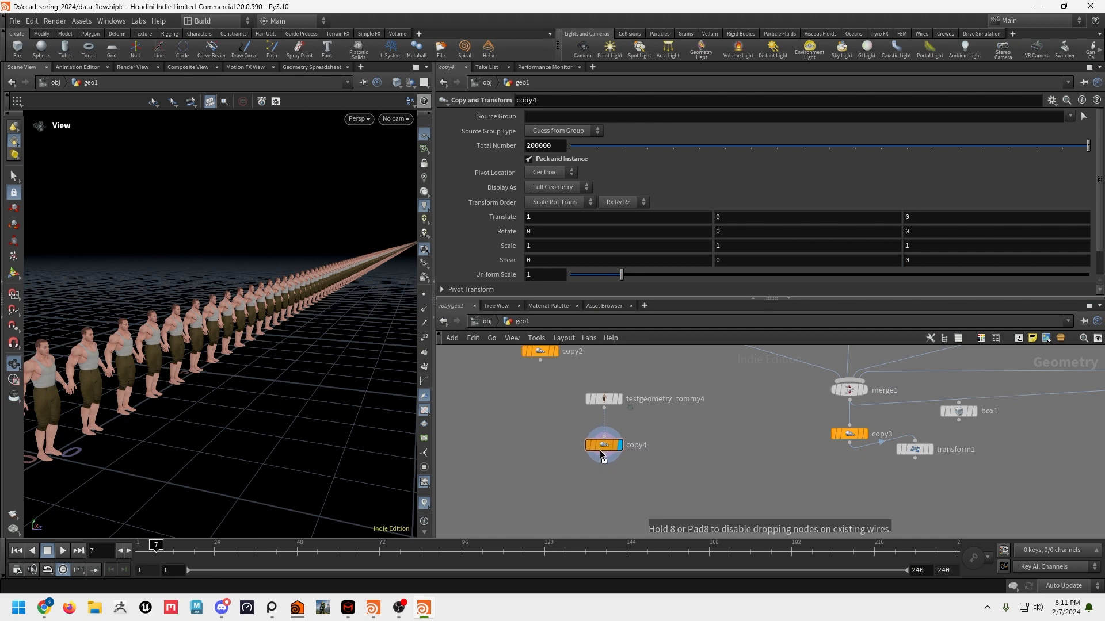
mouse_move(269, 313)
left_mouse_down()
mouse_move(314, 310)
mouse_move(273, 310)
left_mouse_up()
Step: Display the merge1 node fed by the testgeometry_tommy nodes and frame the merged character in the viewport
middle_click_drag(745, 395, 671, 454)
scroll(678, 448, "down", 1)
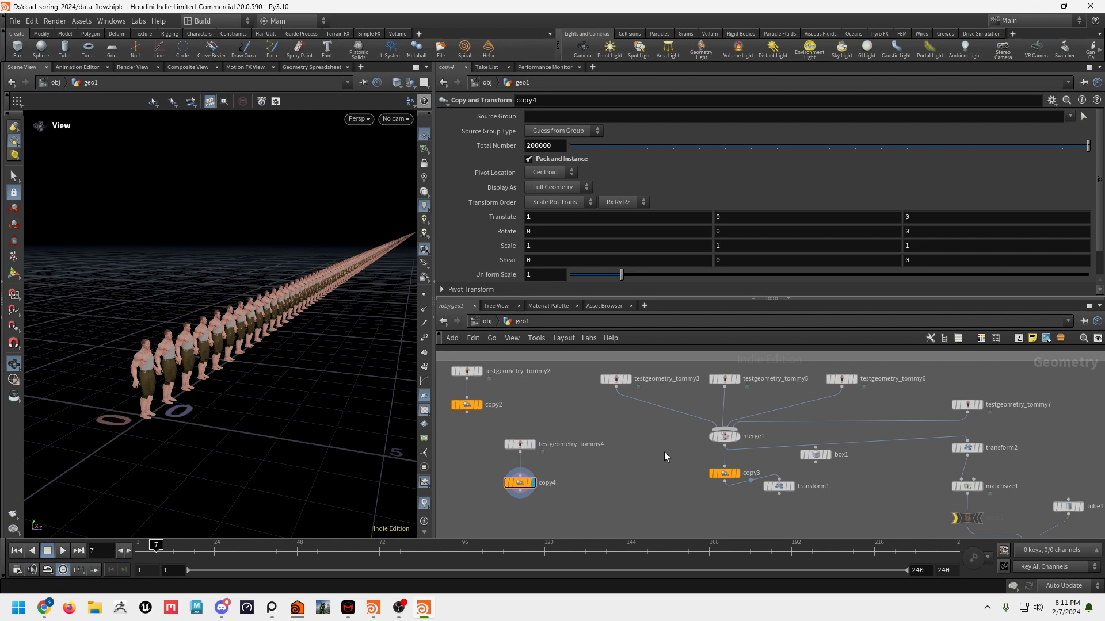
middle_click_drag(889, 436, 779, 480)
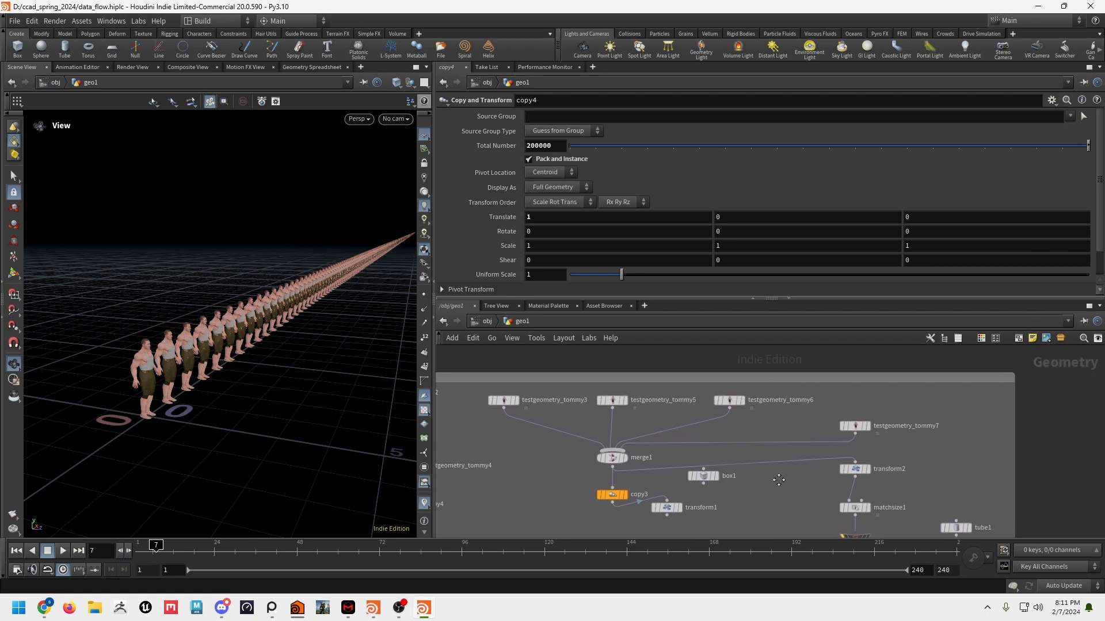
left_click_drag(480, 400, 758, 410)
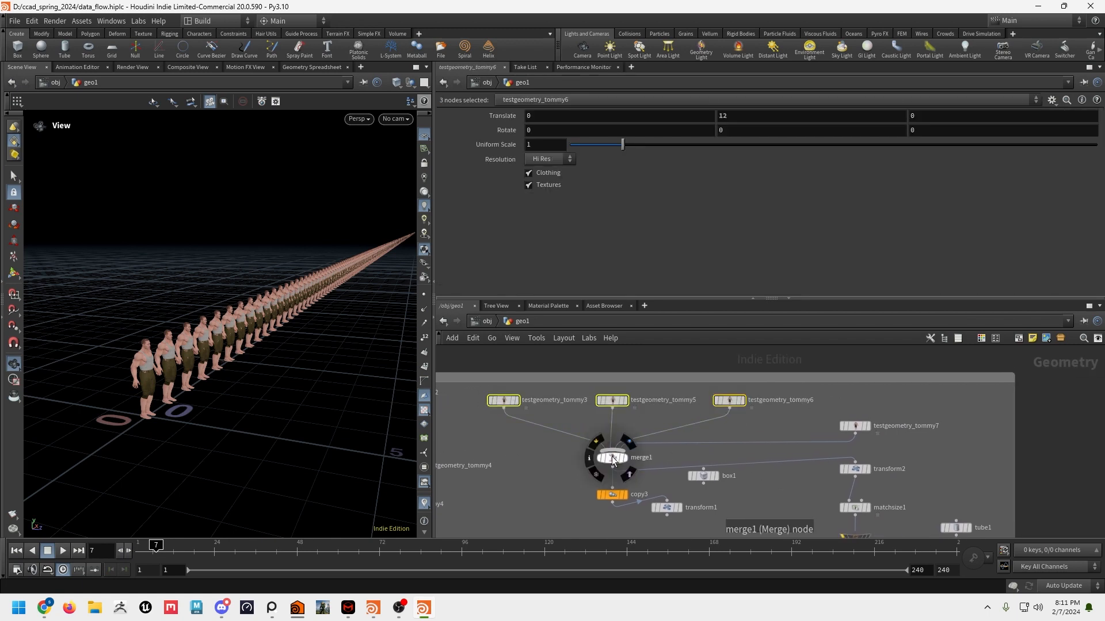
left_click(611, 457)
left_click(625, 458)
left_click_drag(176, 372, 243, 371)
right_click_drag(243, 371, 260, 376)
middle_click_drag(190, 372, 214, 352)
right_click_drag(215, 353, 251, 359)
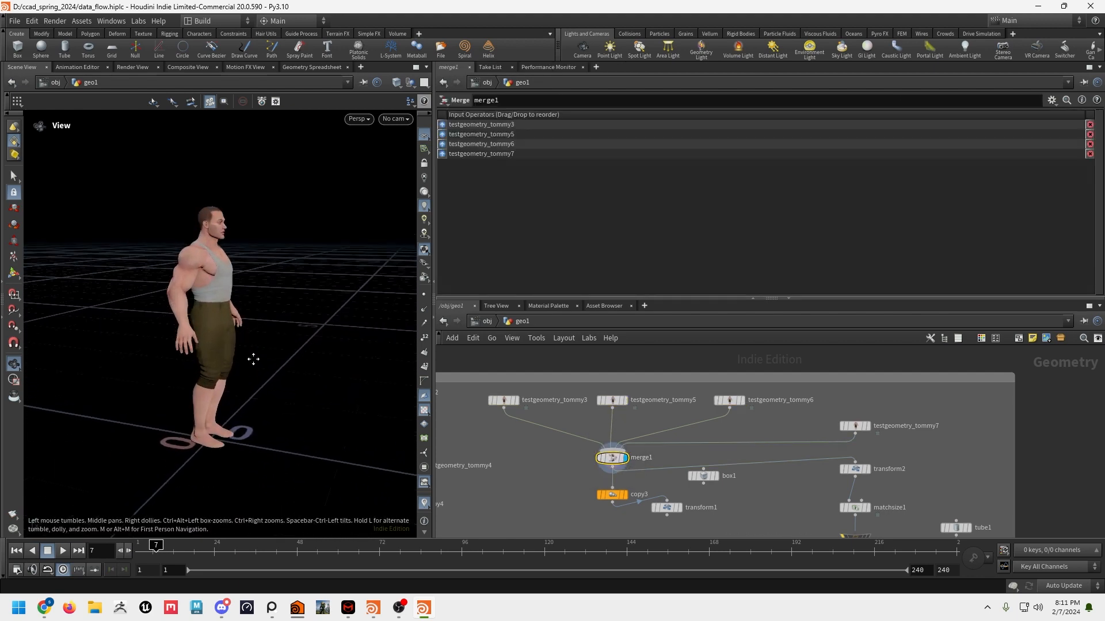
Step: Inspect the parameters of testgeometry_tommy3 and testgeometry_tommy5 and view all the merged characters together
left_click_drag(252, 359, 299, 368)
middle_click_drag(299, 368, 235, 364)
key("h")
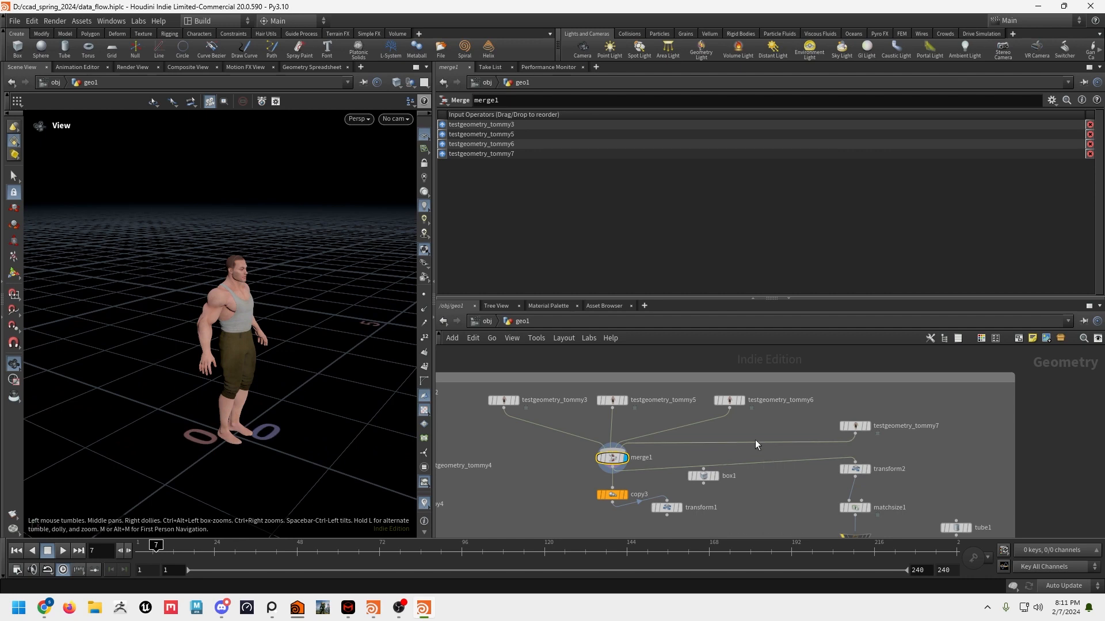
left_click(499, 398)
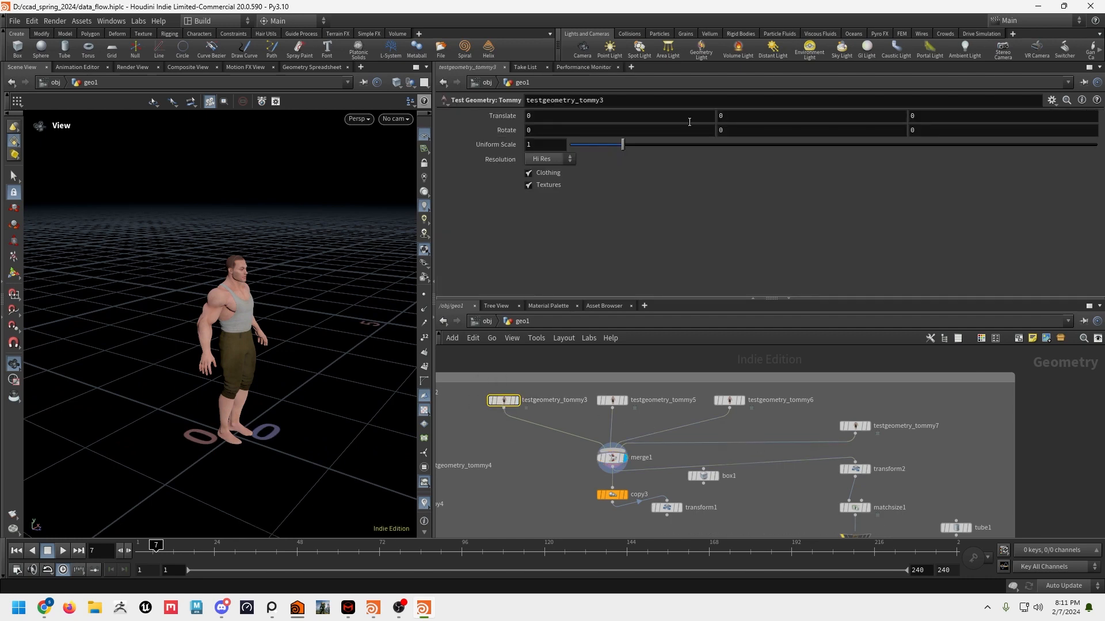
left_click(614, 401)
right_click_drag(308, 370, 253, 322)
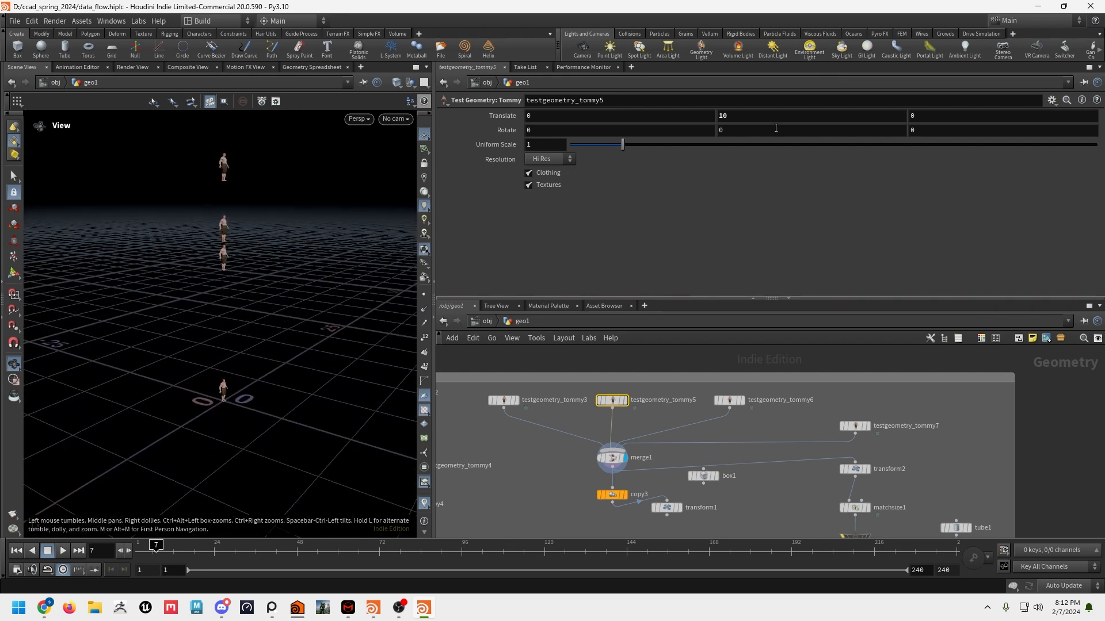
middle_click(777, 117)
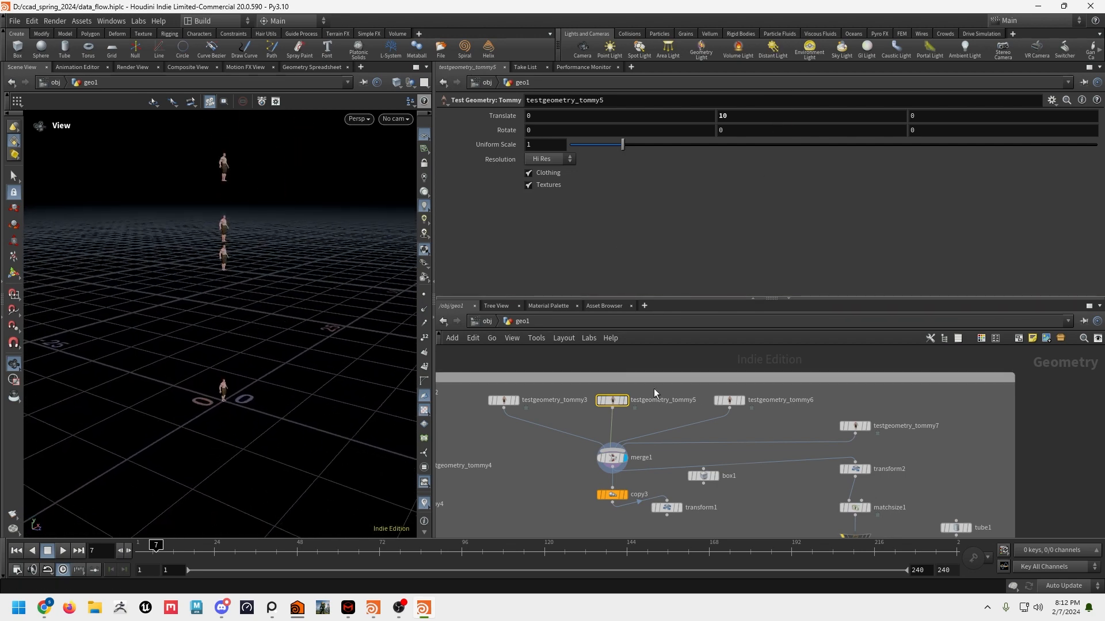
mouse_move(731, 399)
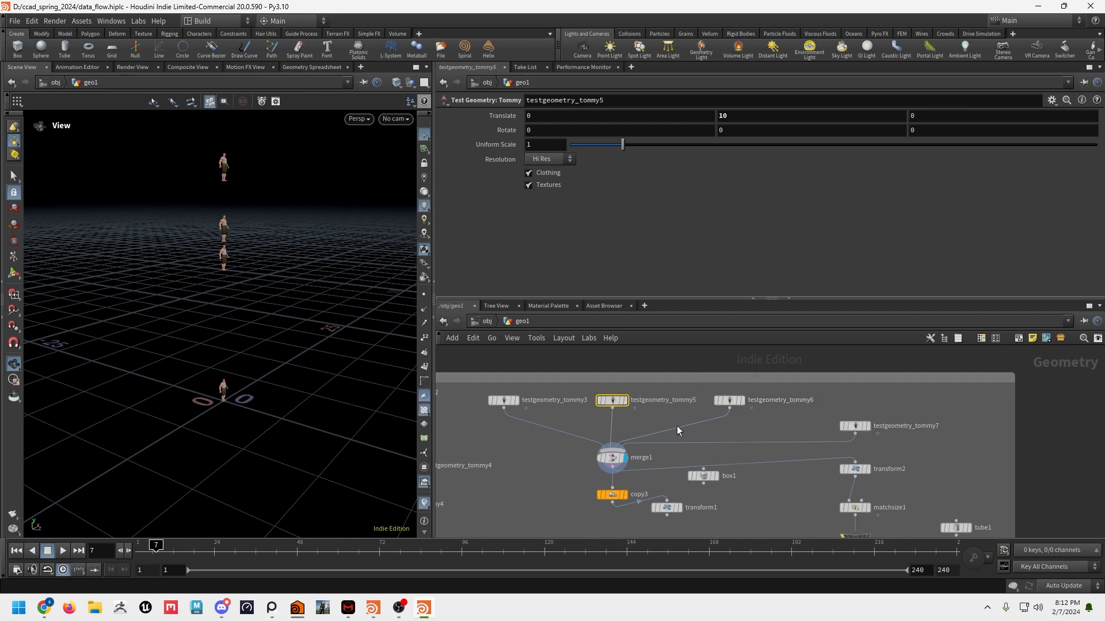
Step: Display the transform1 node and move it directly beneath copy3 in the network
left_click(616, 457)
middle_click_drag(728, 458, 741, 406)
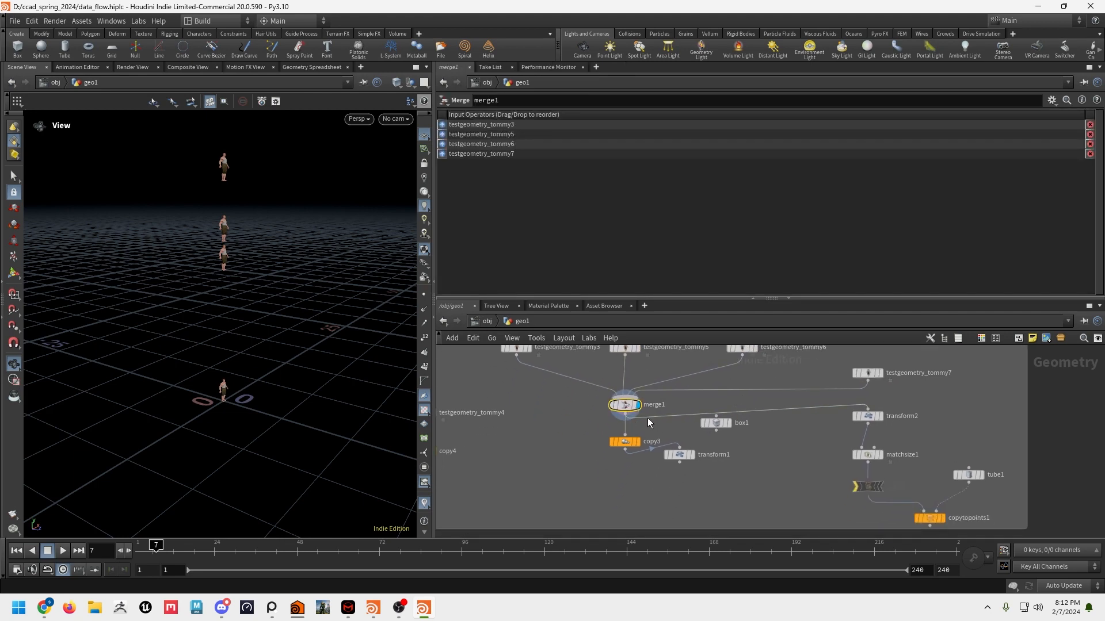
left_click(627, 443)
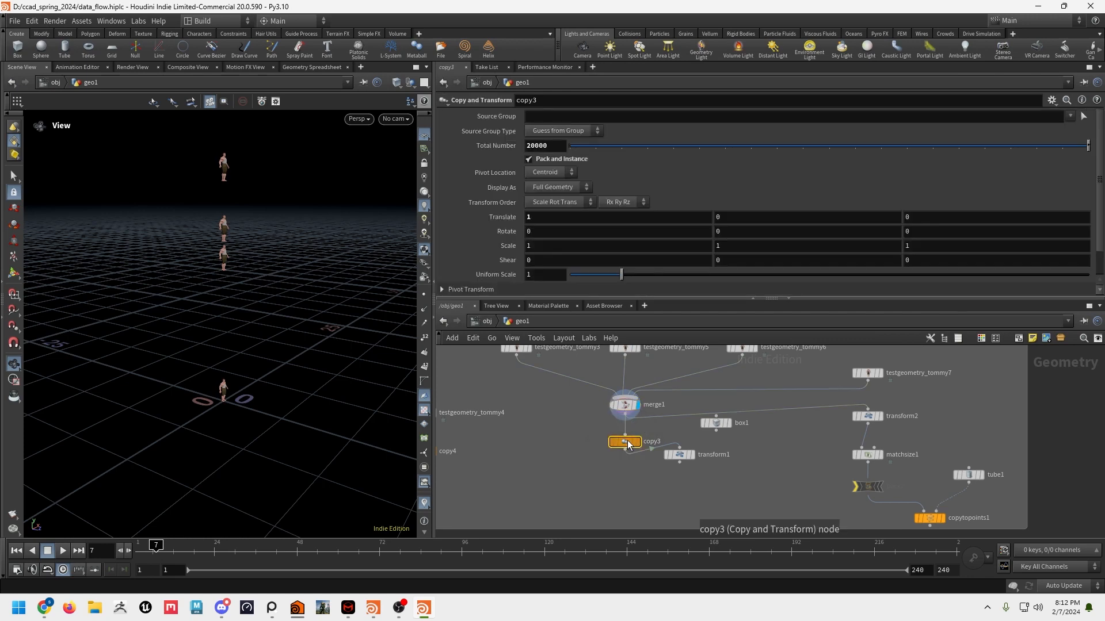
mouse_move(692, 455)
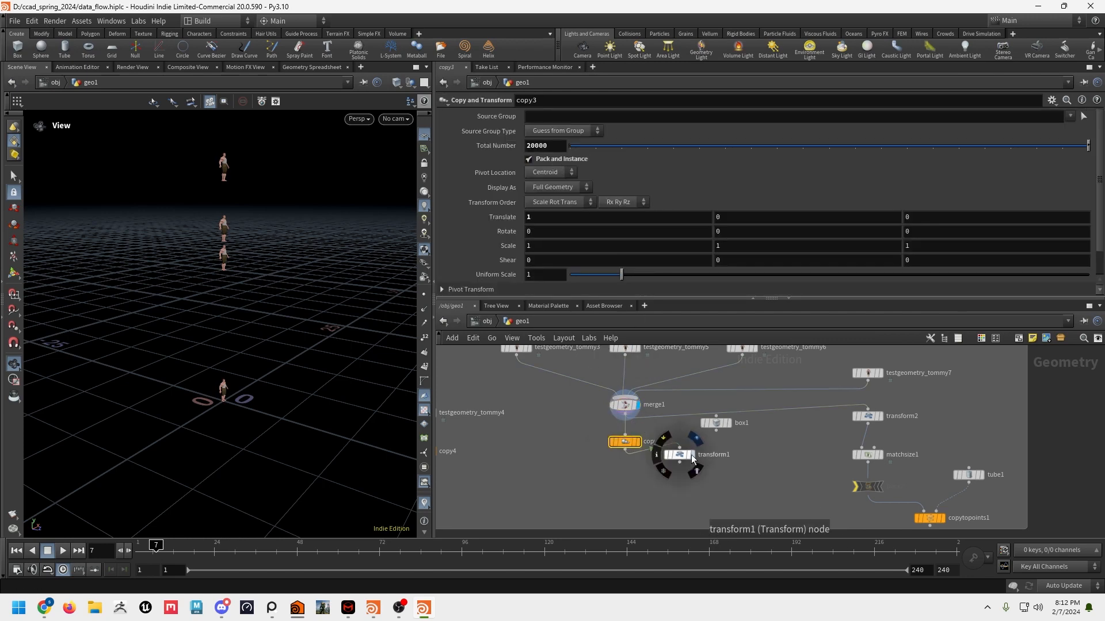
left_click(693, 455)
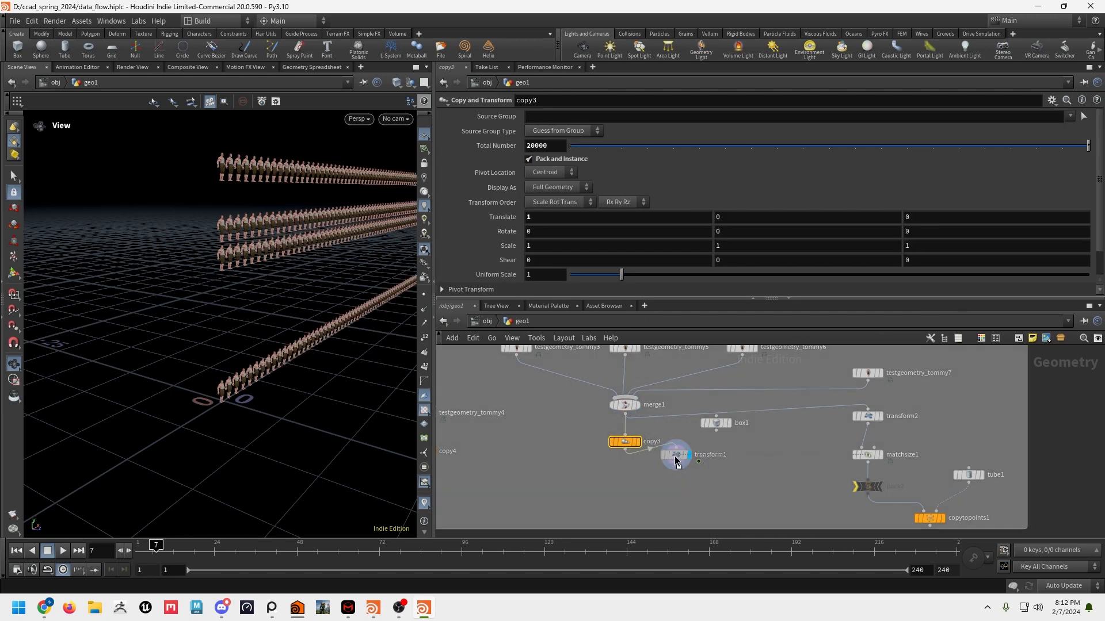
Step: Examine the rows of instanced characters from several angles and check the node information of transform1
left_click_drag(247, 267, 308, 304)
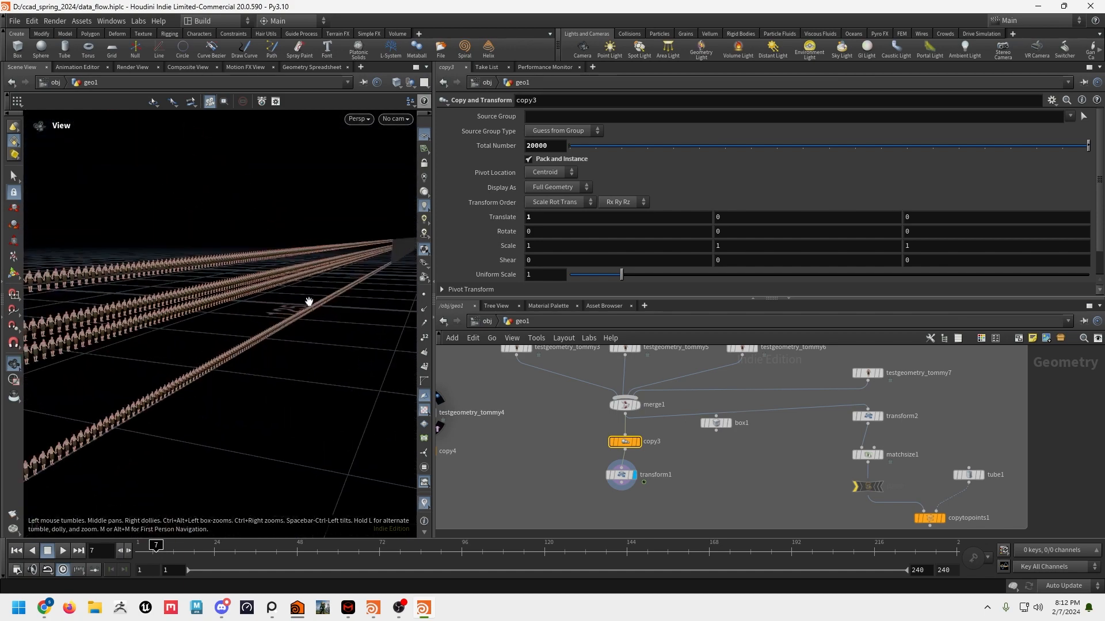
mouse_move(597, 435)
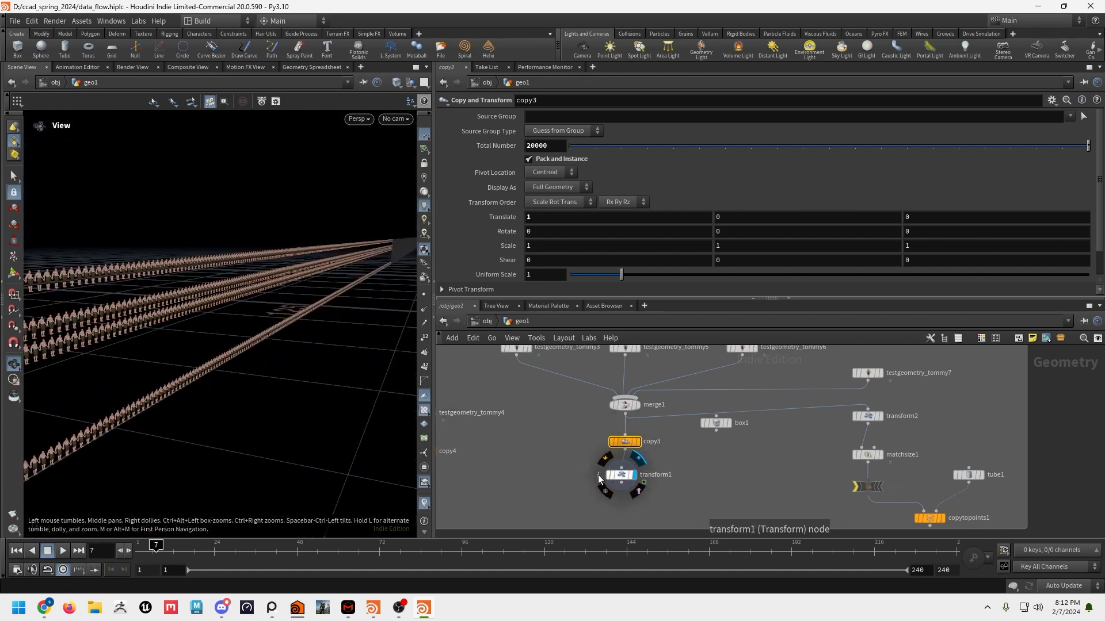
left_click(598, 475)
left_click_drag(270, 345, 338, 319)
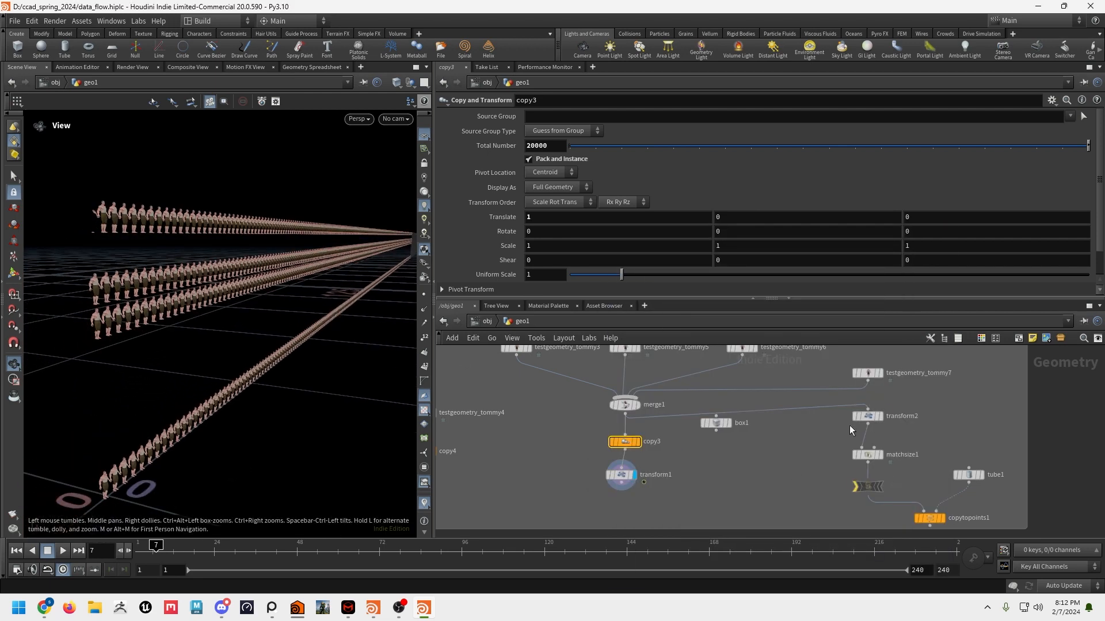
Step: Check the node information of matchsize1, and display copytopoints1 with its result framed in the viewport
left_click(844, 454)
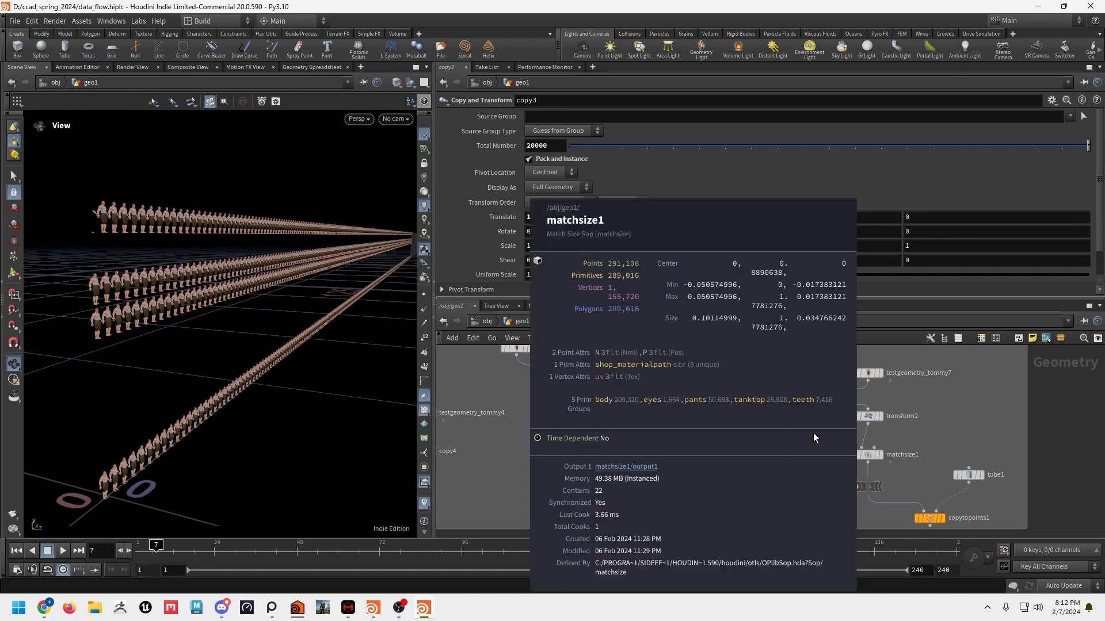
middle_click_drag(957, 443, 778, 420)
left_click(761, 494)
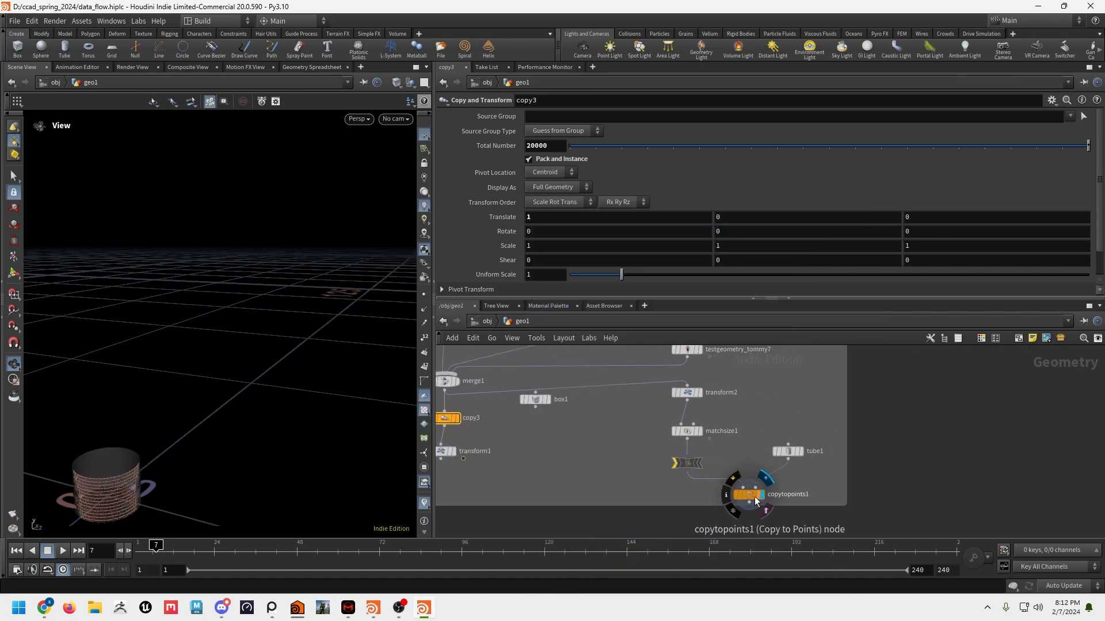
left_click(748, 495)
key("f")
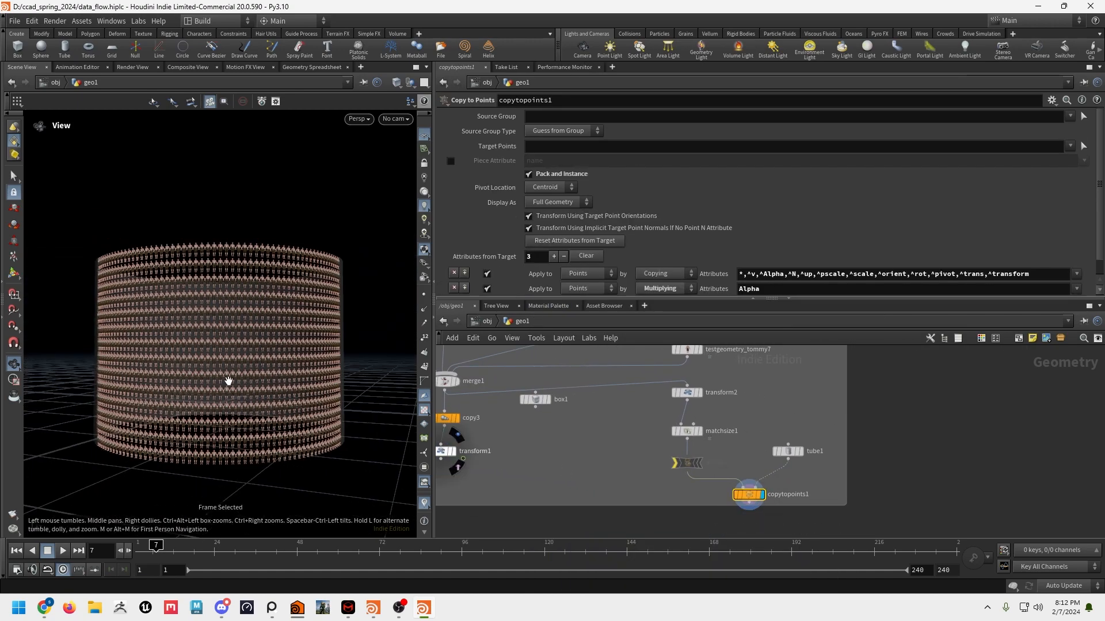
Step: Examine the characters copied onto the tube's points, up close and from different angles
scroll(320, 399, "up", 5)
right_click_drag(441, 427, 451, 434)
left_click_drag(252, 263, 269, 357)
right_click_drag(262, 354, 185, 337)
middle_click_drag(233, 321, 210, 332)
left_click_drag(210, 332, 240, 332)
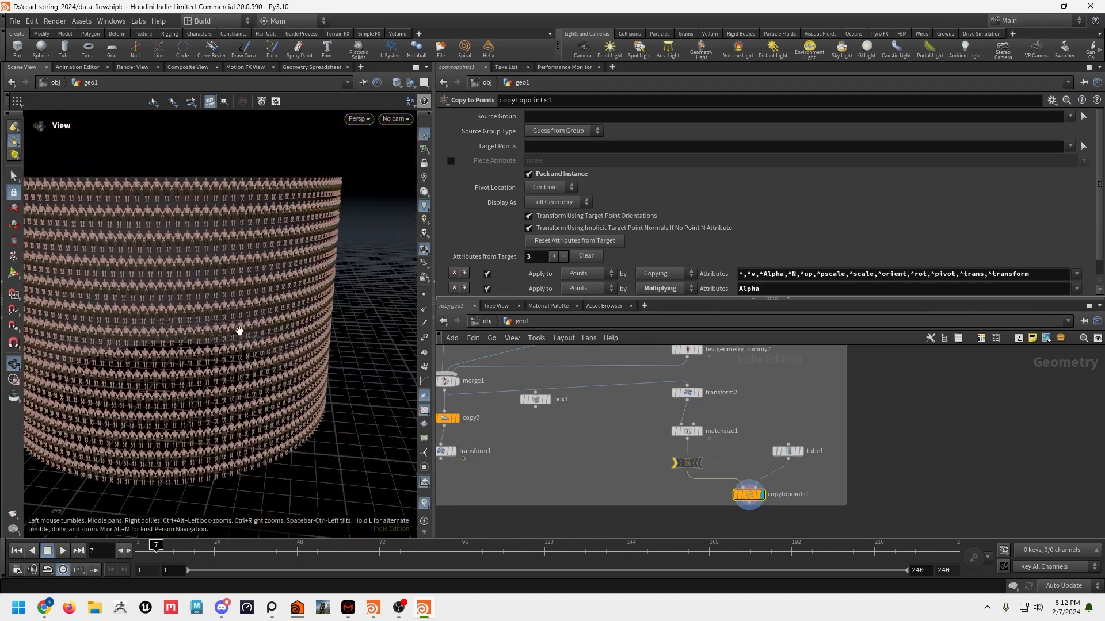
middle_click_drag(221, 354, 287, 325)
left_click_drag(287, 325, 276, 310)
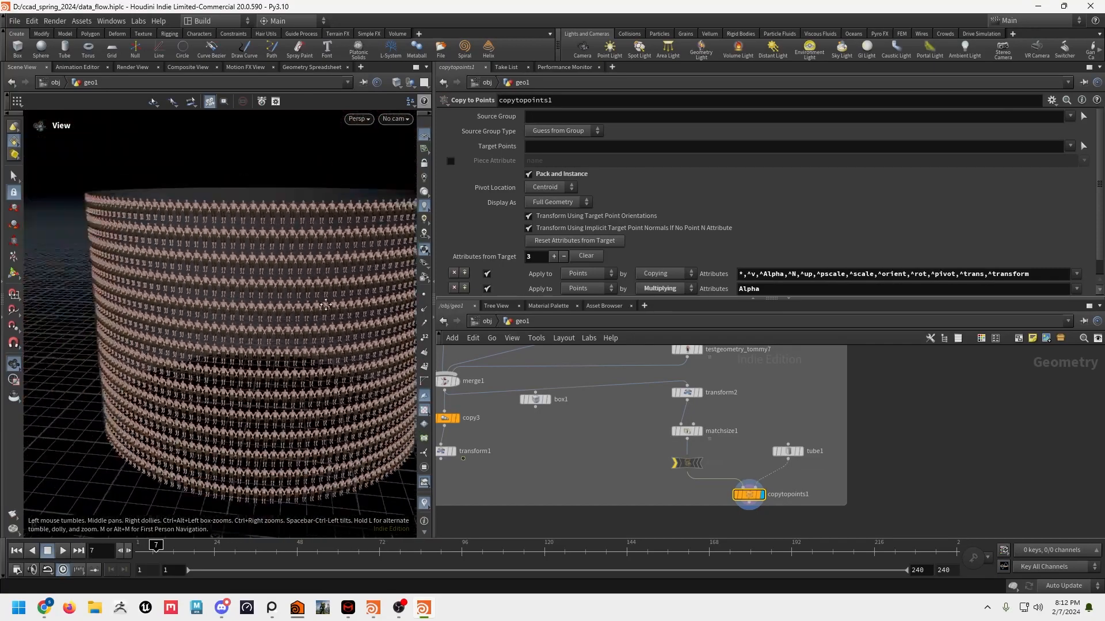
middle_click_drag(277, 311, 216, 267)
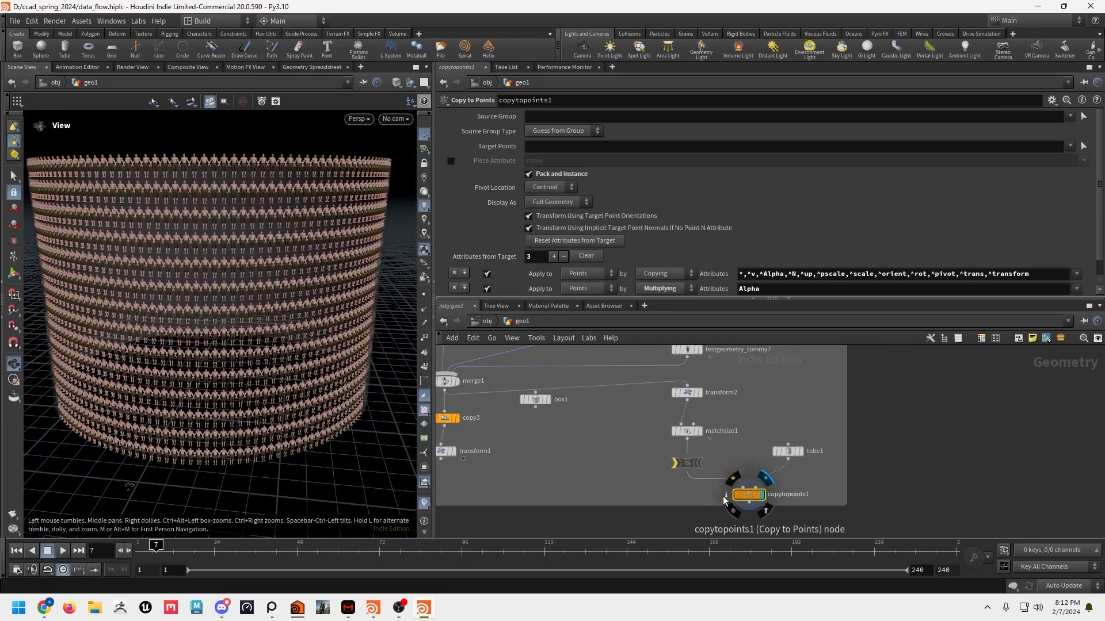
Step: Inspect the node information of copytopoints1 and view the whole cylinder of copies again
left_click(723, 498)
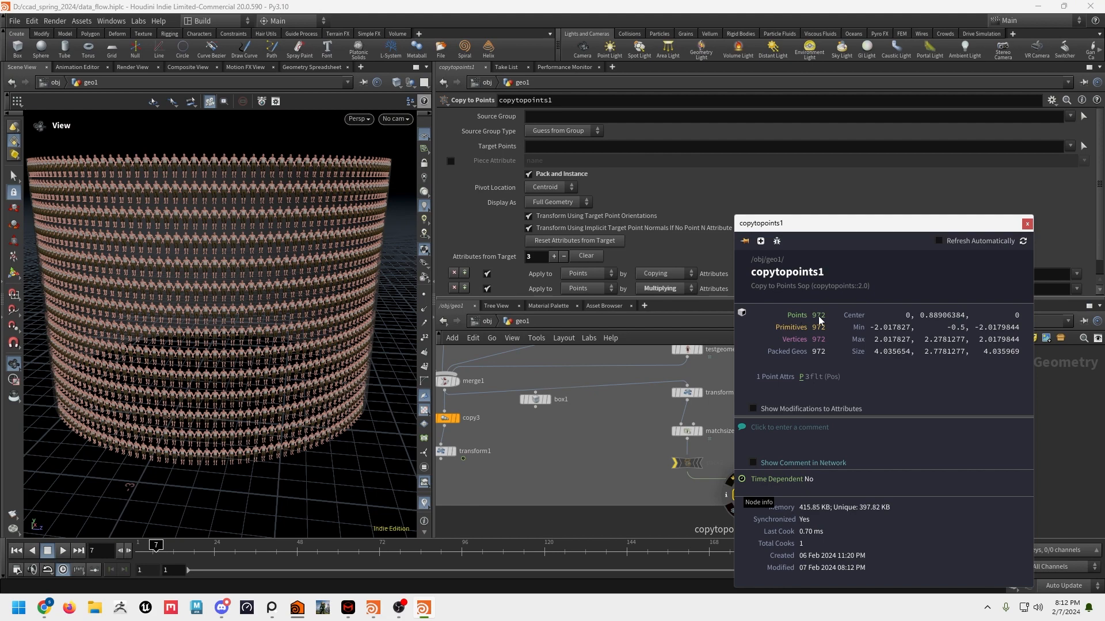
left_click_drag(291, 283, 263, 326)
middle_click_drag(190, 341, 241, 352)
scroll(281, 334, "down", 1)
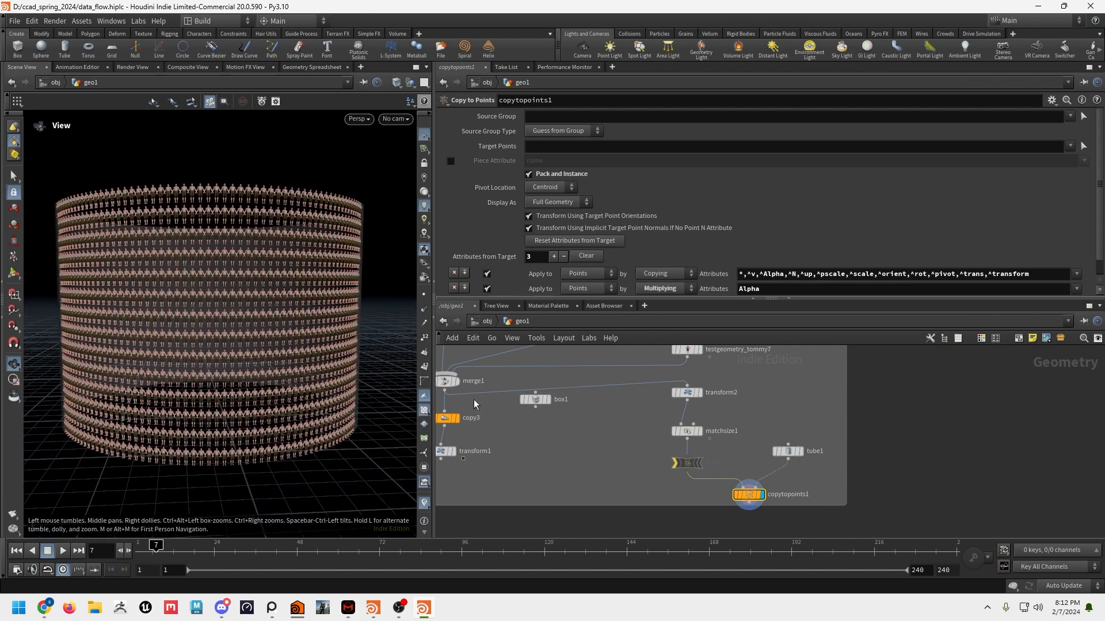
Step: Go through the network past the FBX import and cache nodes to the Render Operators box
scroll(493, 428, "down", 1)
middle_click_drag(544, 431, 576, 460)
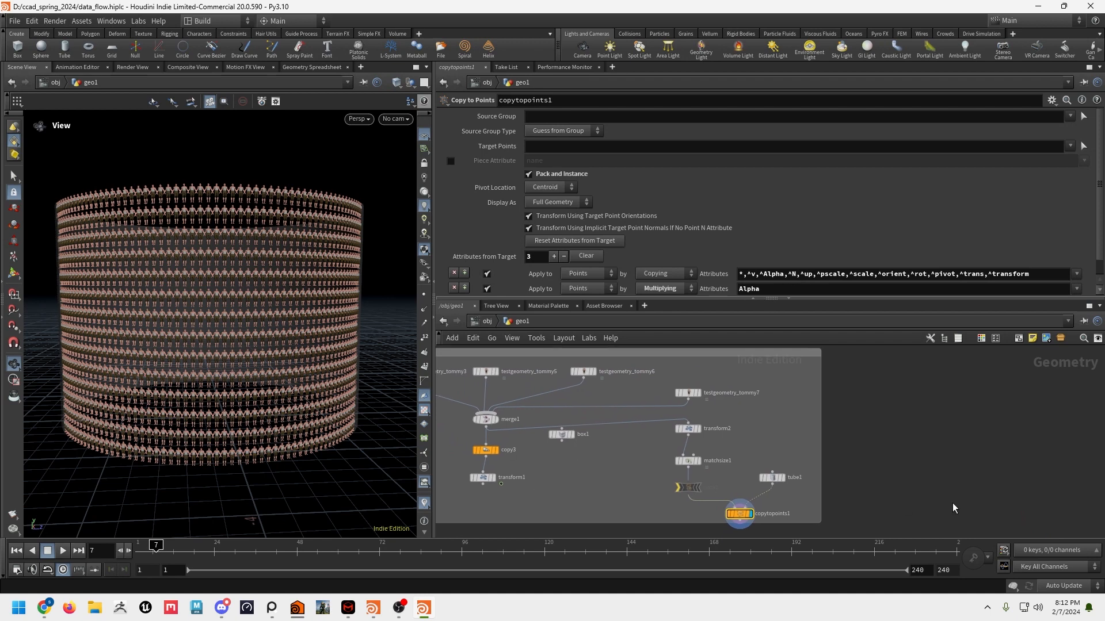
middle_click_drag(992, 514, 619, 430)
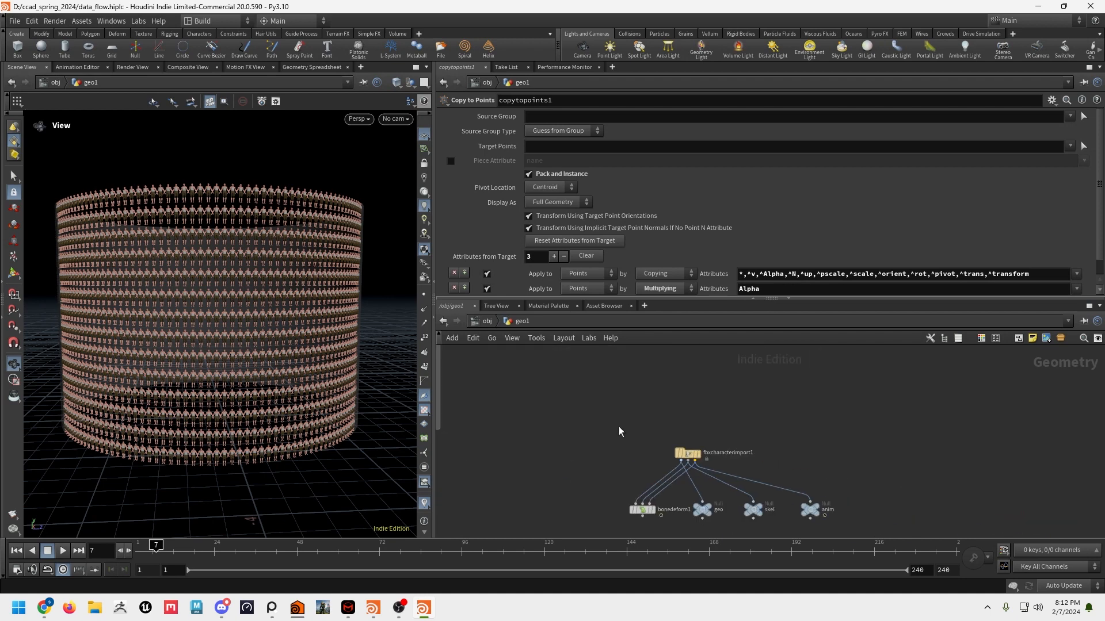
middle_click_drag(964, 504, 884, 345)
middle_click_drag(878, 481, 867, 357)
scroll(856, 453, "up", 1)
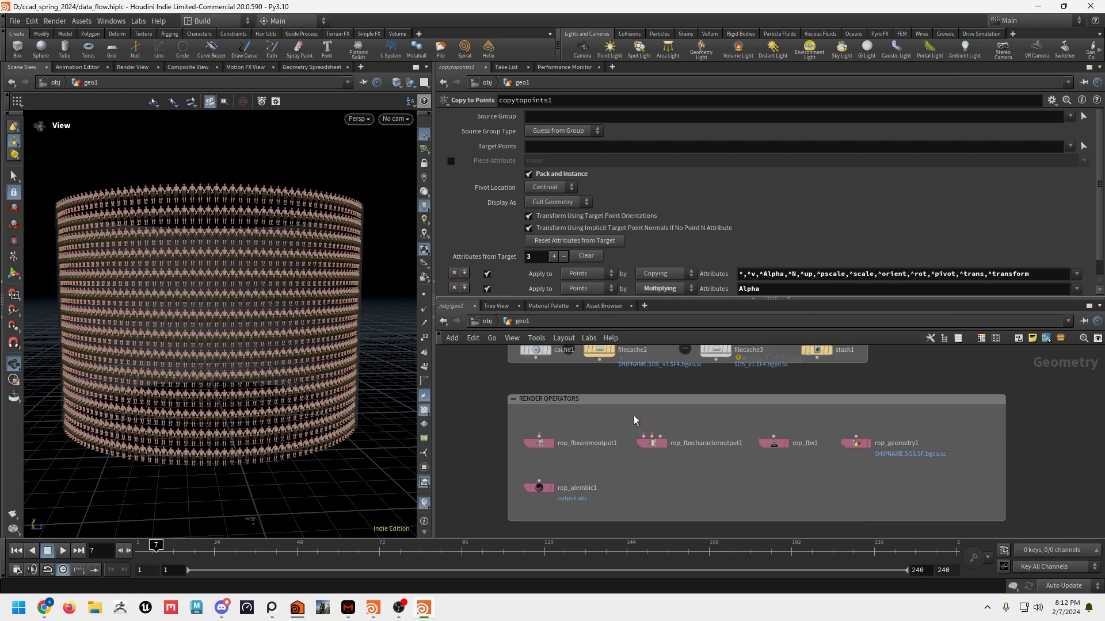
middle_click_drag(630, 418, 644, 387)
scroll(610, 424, "up", 1)
scroll(631, 402, "up", 1)
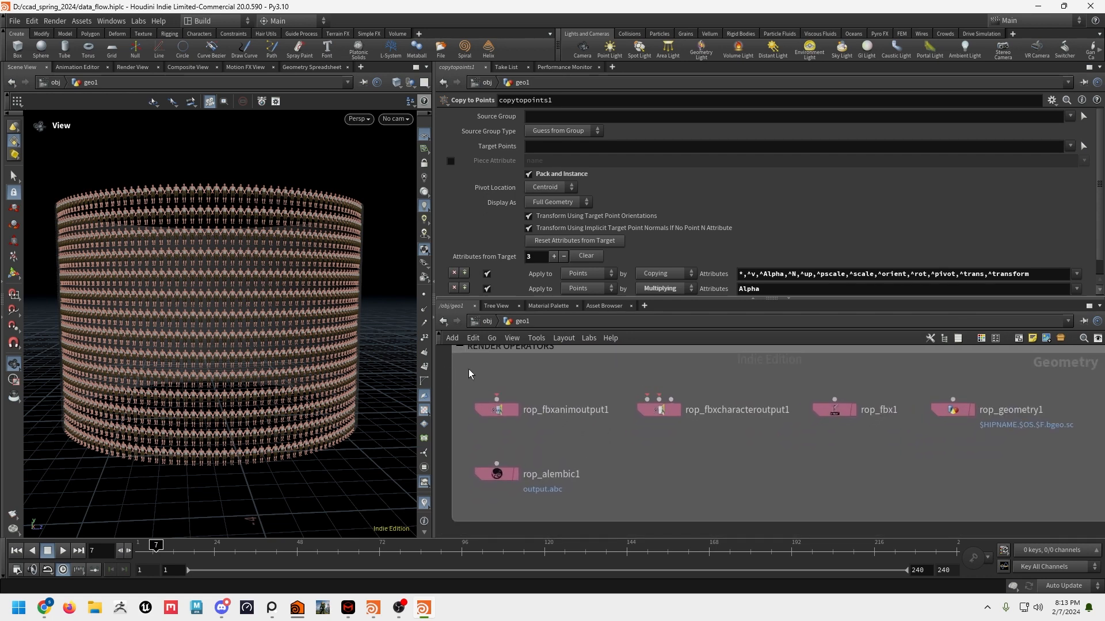
Step: Select all the render operator nodes, and review the parameters of rop_geometry1, rop_fbx1 and rop_alembic1
left_click_drag(469, 368, 1037, 499)
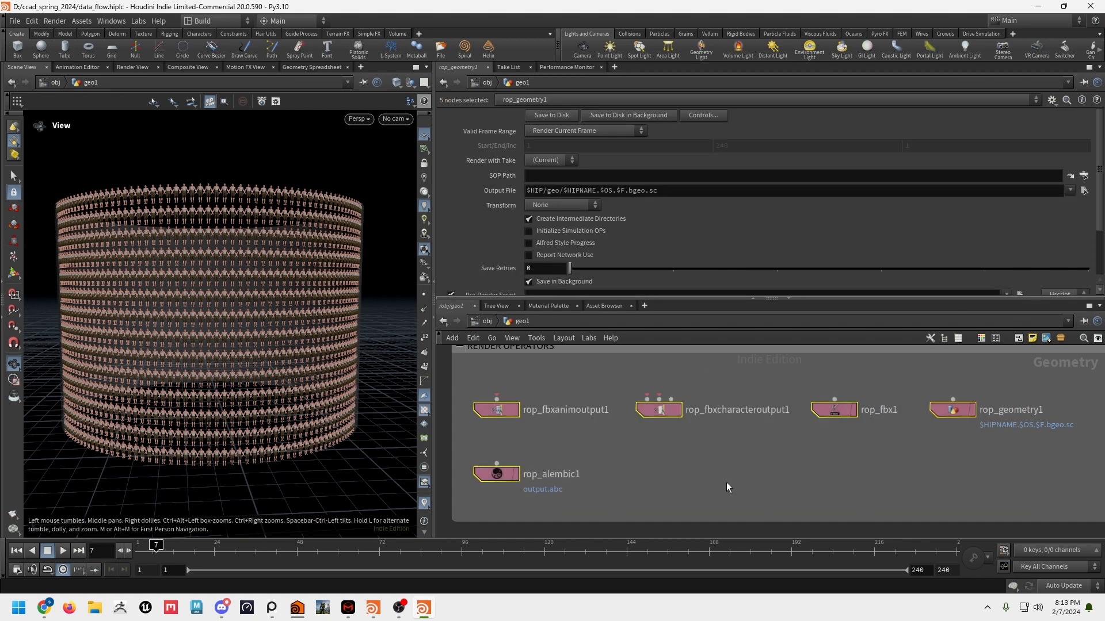
left_click(671, 466)
left_click_drag(492, 374, 983, 442)
left_click(953, 411)
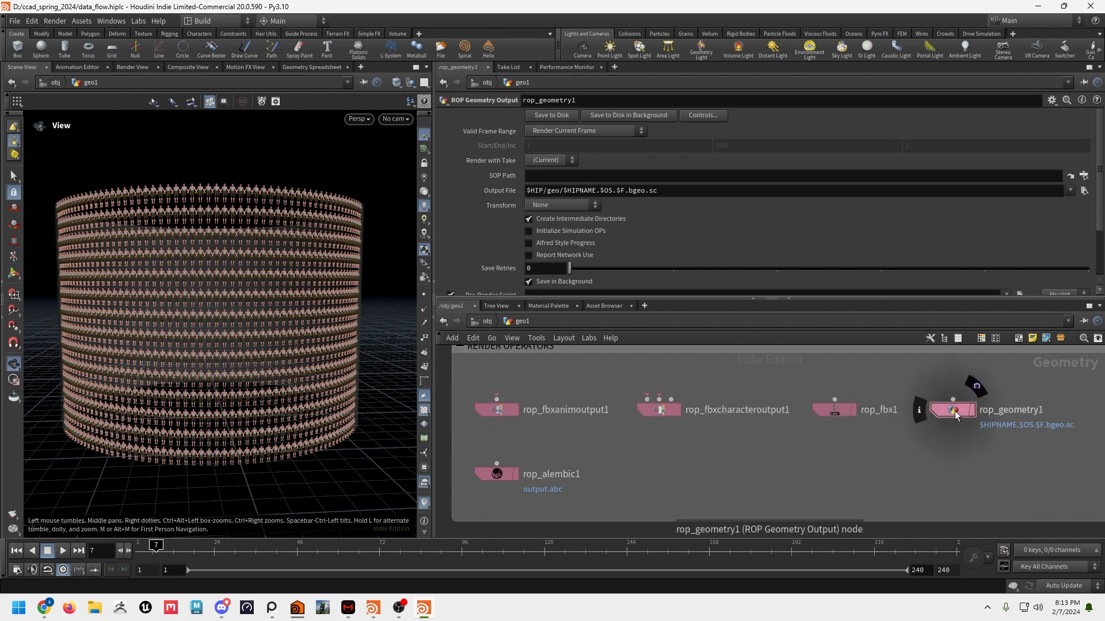
mouse_move(956, 408)
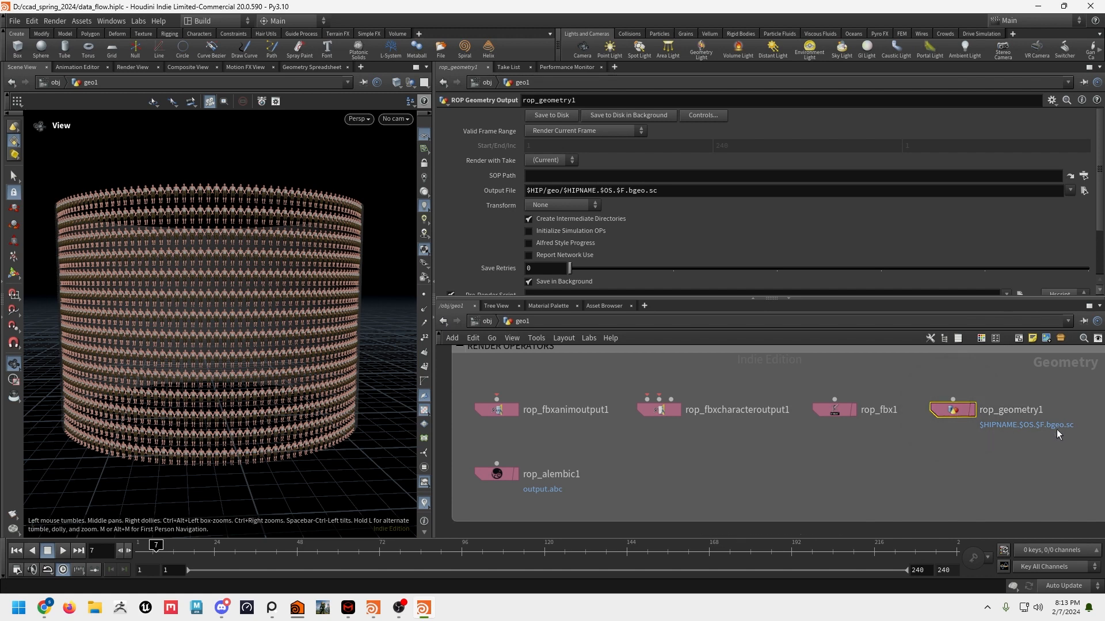
left_click(829, 407)
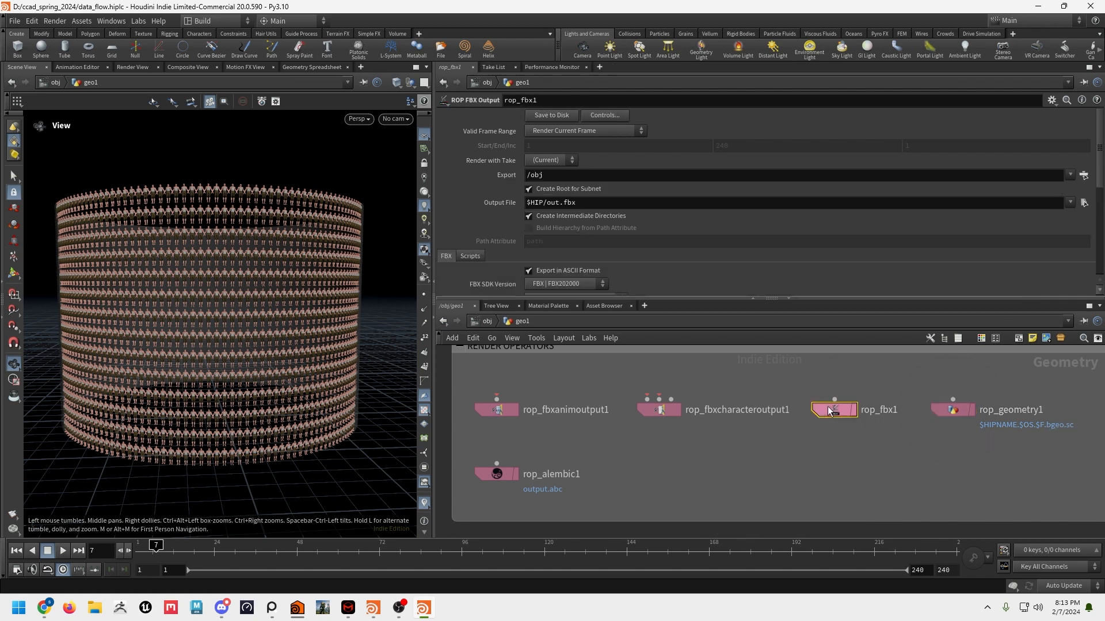
left_click(498, 474)
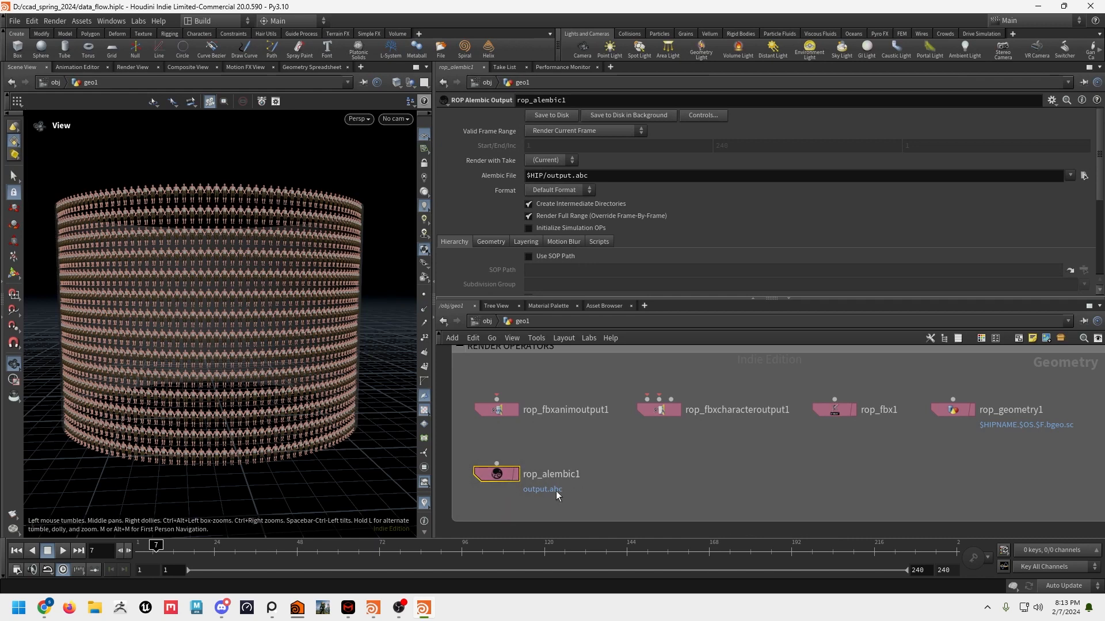
Step: Move the rop_alembic1 node slightly lower within the Render Operators box
mouse_move(526, 483)
mouse_move(498, 476)
left_mouse_down()
mouse_move(524, 459)
mouse_move(498, 489)
left_mouse_up()
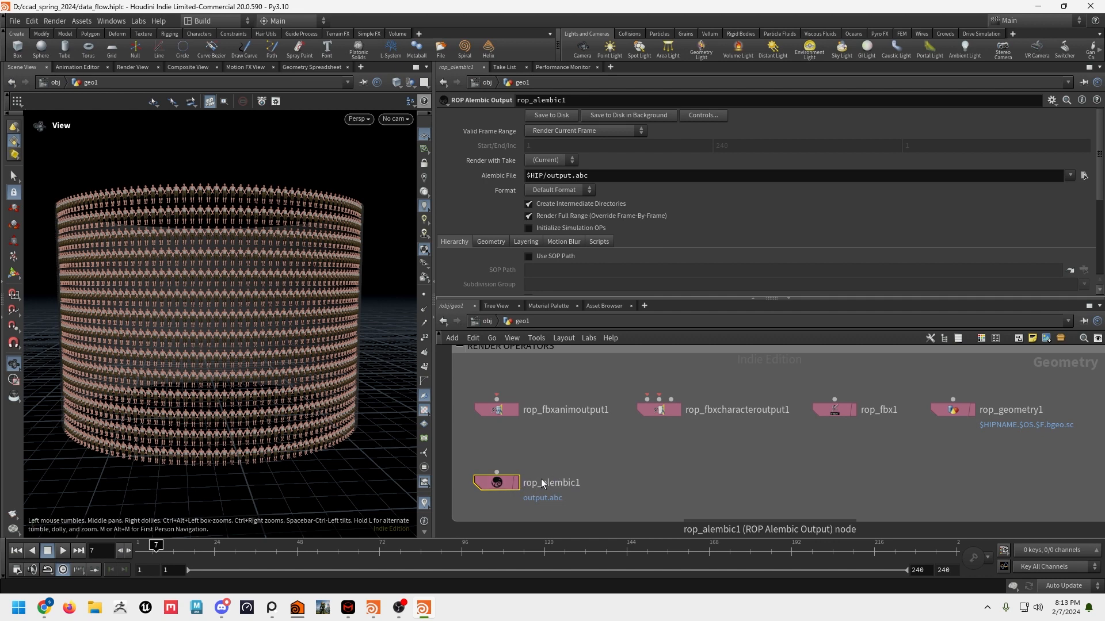
mouse_move(496, 485)
left_mouse_down()
mouse_move(537, 464)
mouse_move(493, 474)
mouse_move(494, 484)
left_mouse_up()
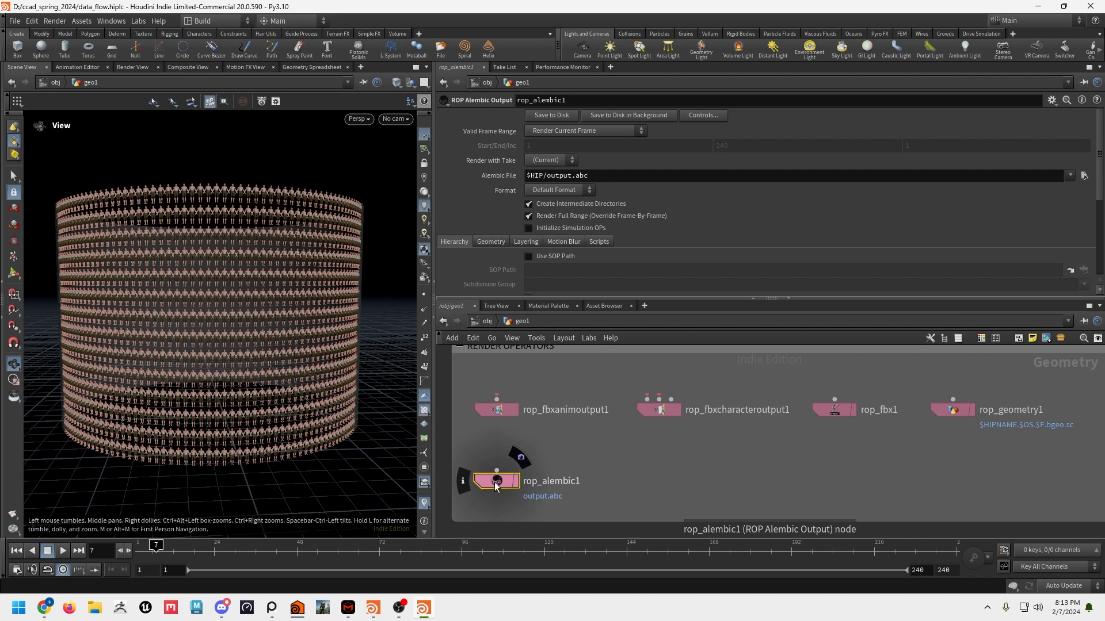
left_click_drag(635, 457, 486, 494)
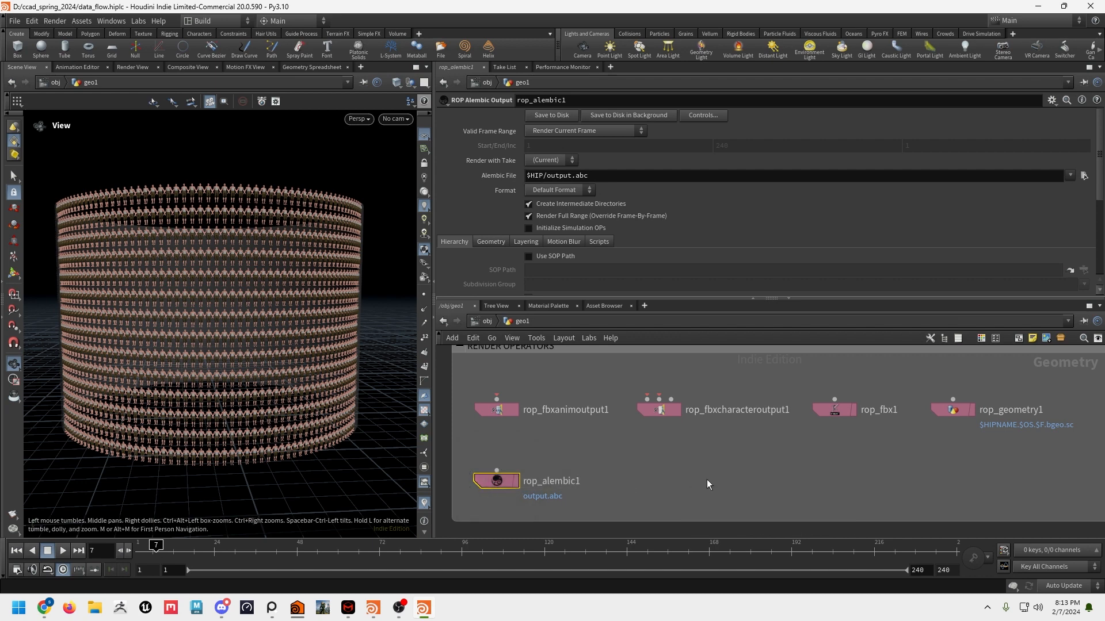
Step: Search the list of available nodes for the Alembic operators
key("Tab")
type("alb")
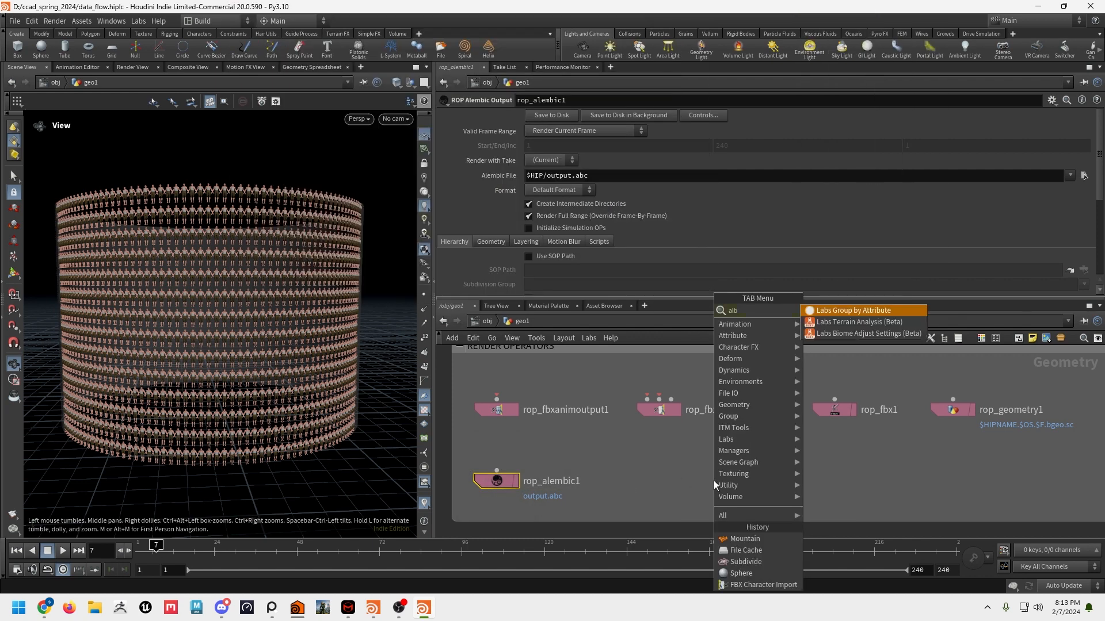
key("BackSpace")
key("BackSpace")
key("BackSpace")
type("lm")
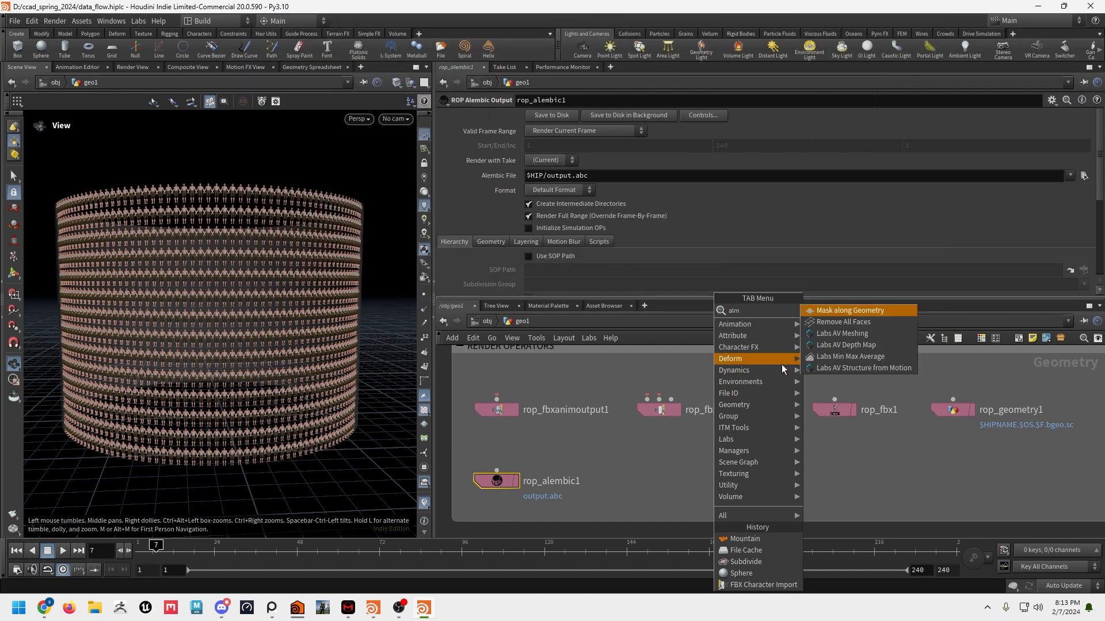
key("BackSpace")
type("eb")
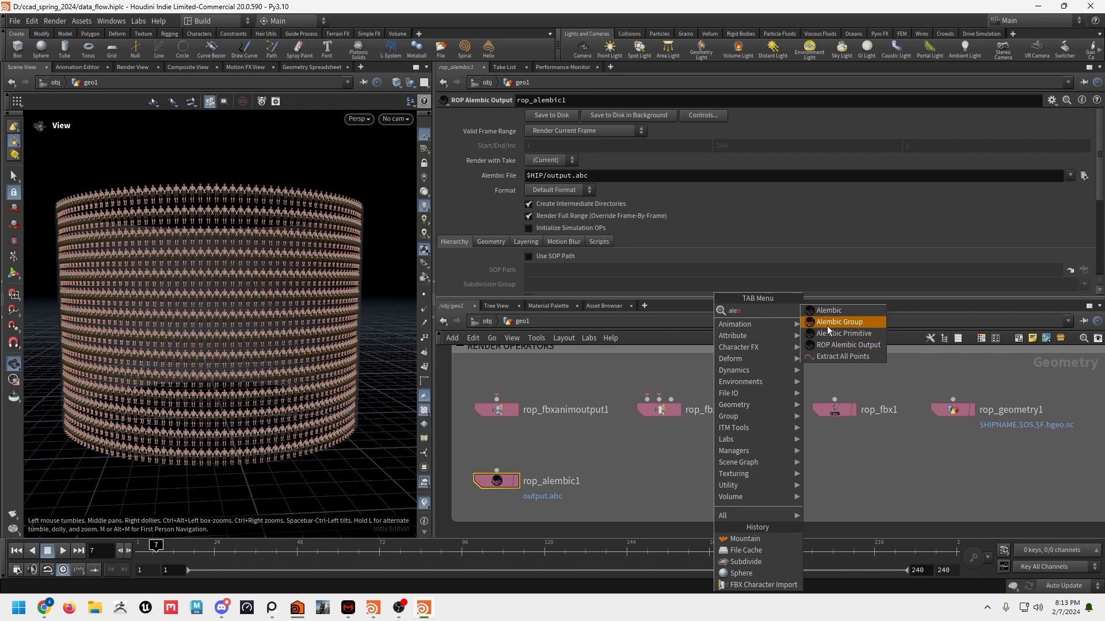
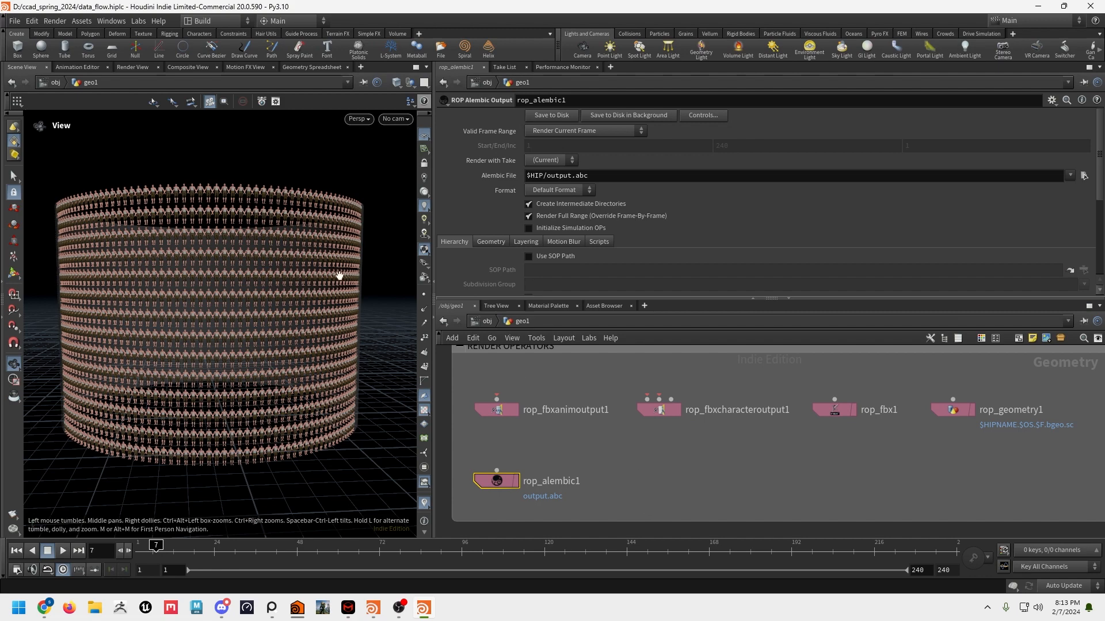
Step: Move rop_alembic1 slightly higher within the Render Operators box and select the row of four render operator nodes above it
left_click_drag(347, 320, 304, 335)
left_click_drag(504, 483, 516, 468)
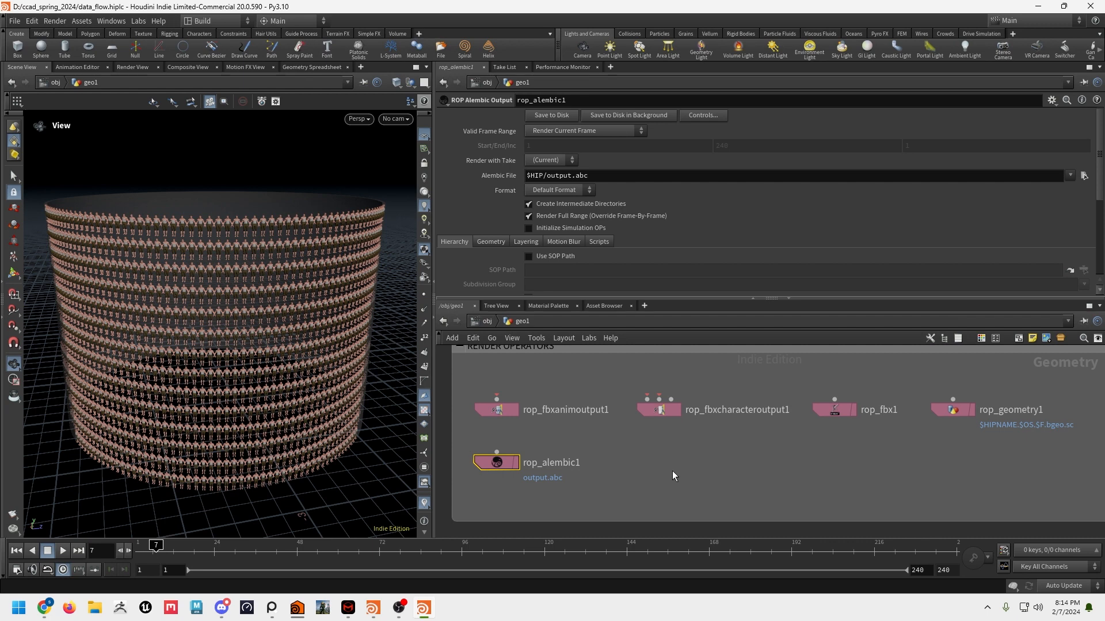
left_click_drag(476, 372, 1000, 409)
Step: Disconnect and rewire fbxcharacterimport1's first output to bonedeform1's first input, and display bonedeform1
scroll(744, 468, "down", 4)
middle_click_drag(772, 368, 760, 469)
middle_click_drag(766, 401, 768, 454)
scroll(575, 413, "up", 3)
middle_click_drag(575, 413, 641, 480)
scroll(681, 456, "up", 2)
left_click(609, 440)
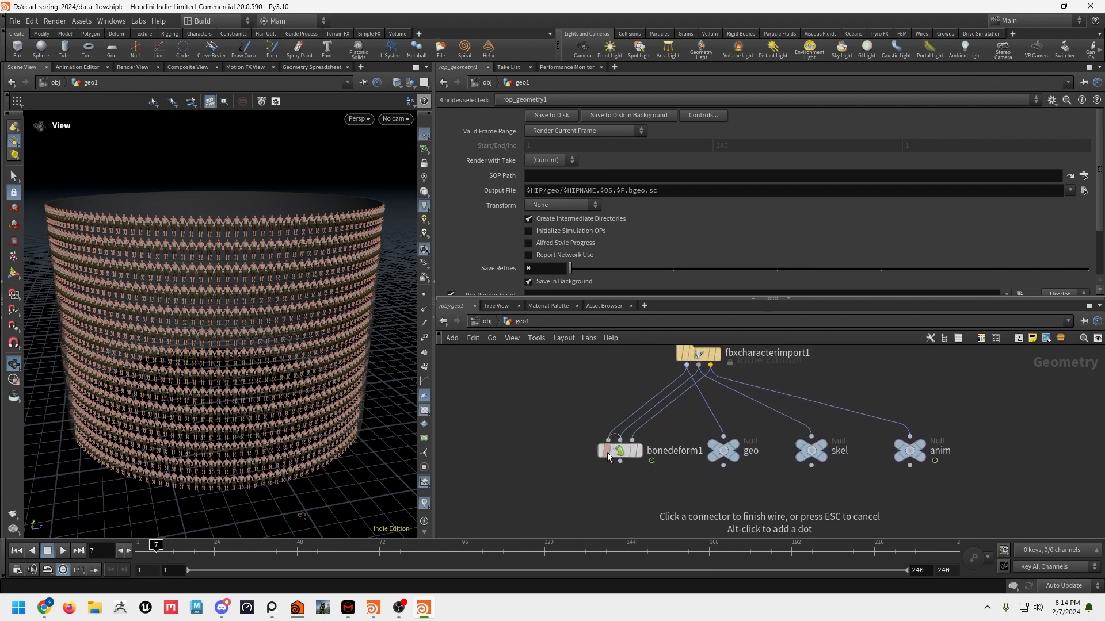
left_click(591, 449)
left_click(620, 455)
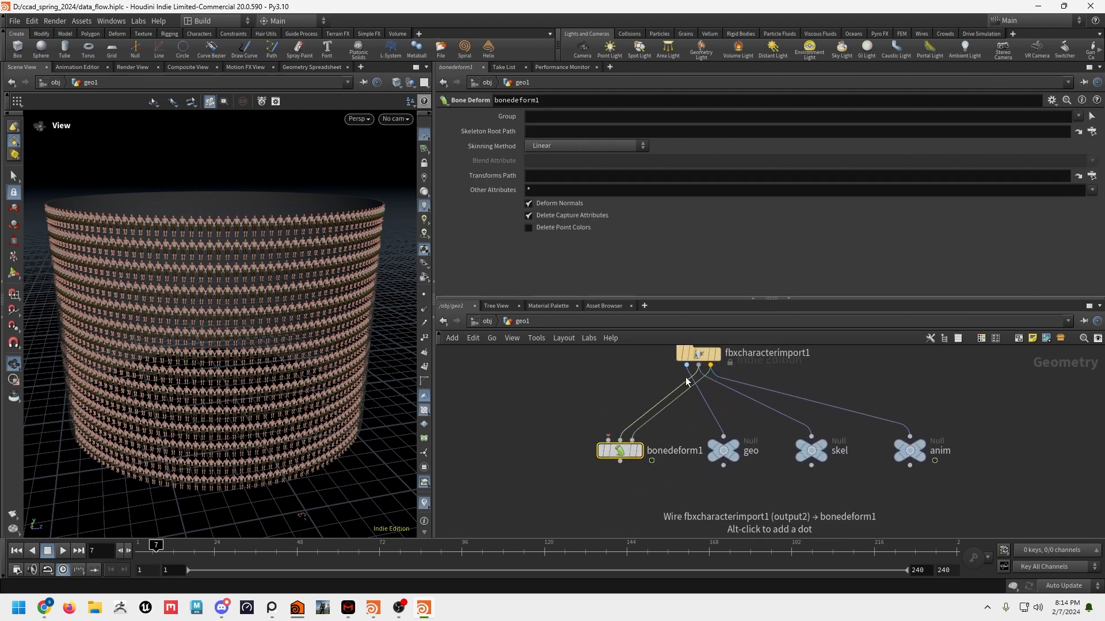
left_click(686, 365)
left_click(608, 440)
left_click(635, 453)
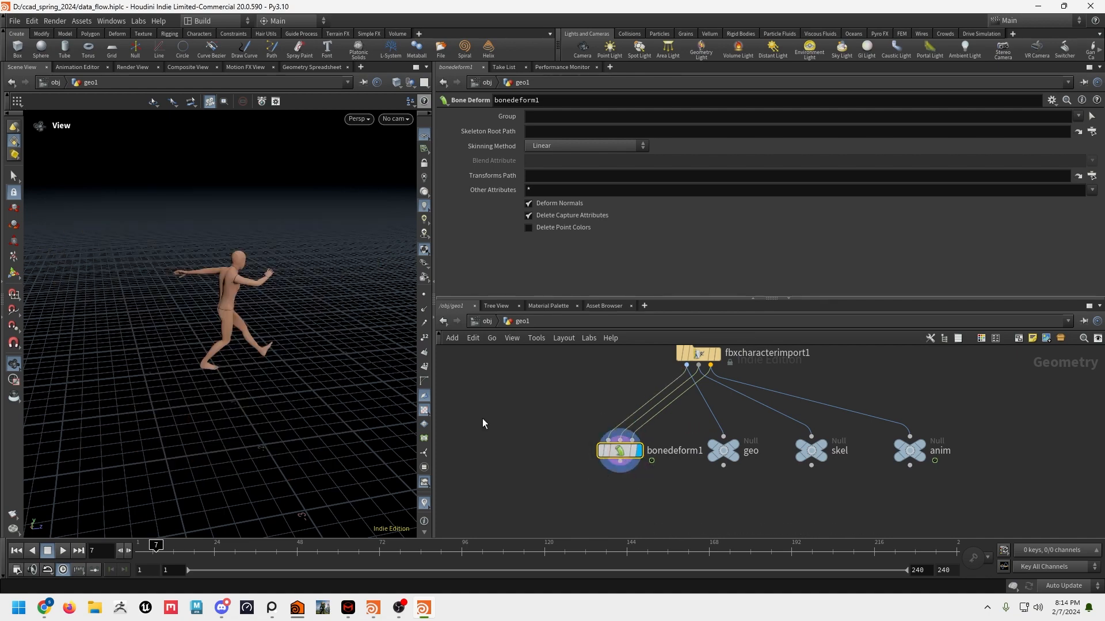
Step: Examine the bone-deformed character up close in the 3D view
left_click_drag(289, 333, 274, 347)
middle_click_drag(273, 347, 138, 379)
right_click_drag(139, 380, 355, 340)
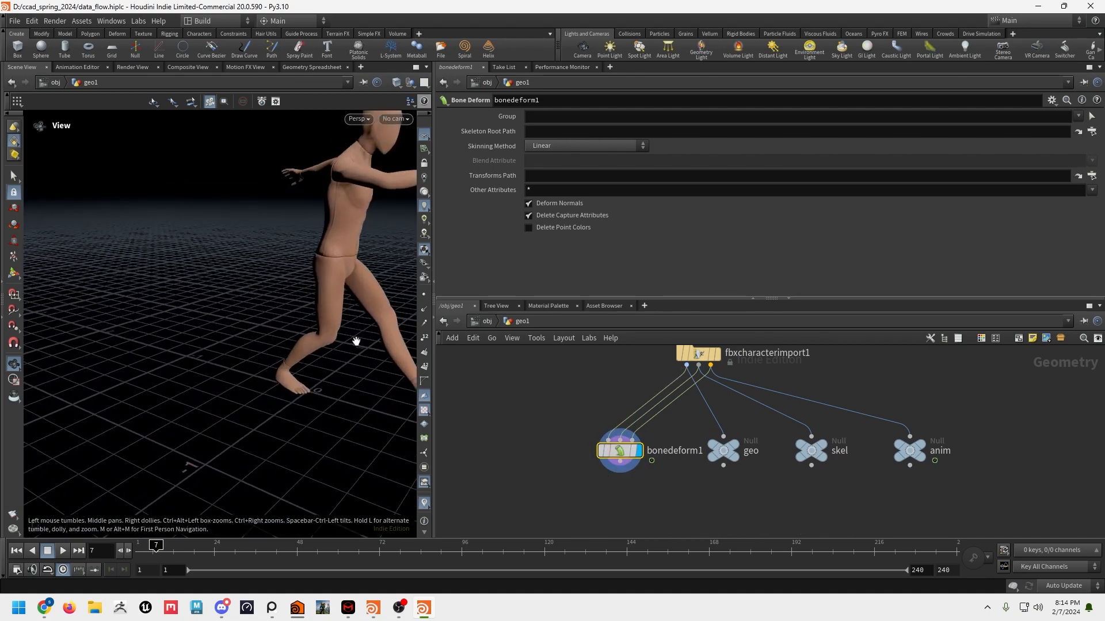
middle_click_drag(355, 340, 202, 375)
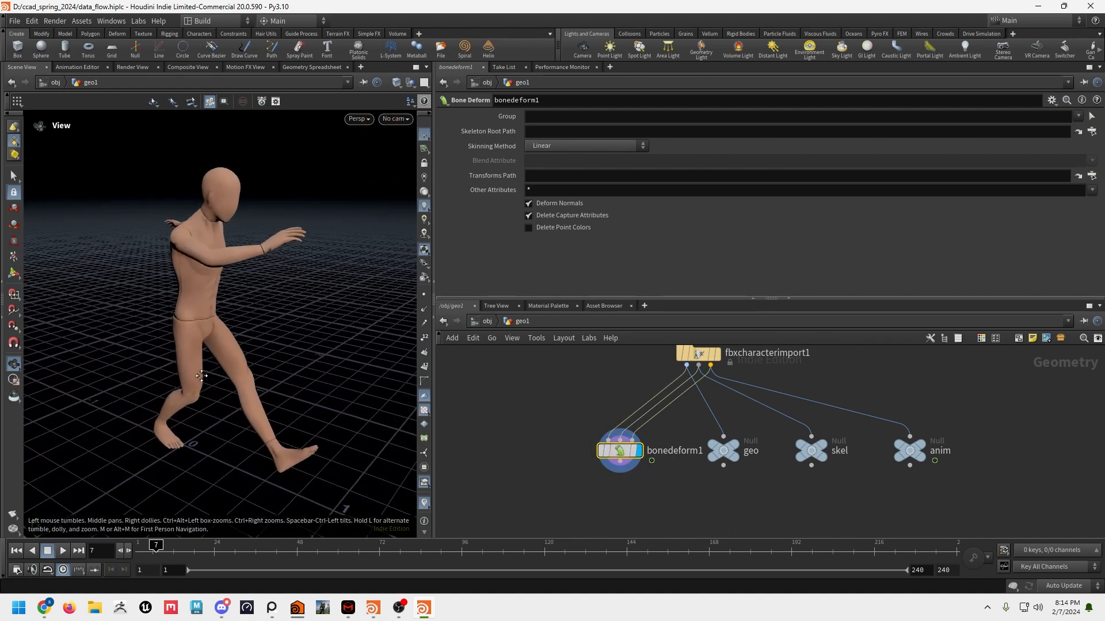
left_click_drag(202, 375, 213, 337)
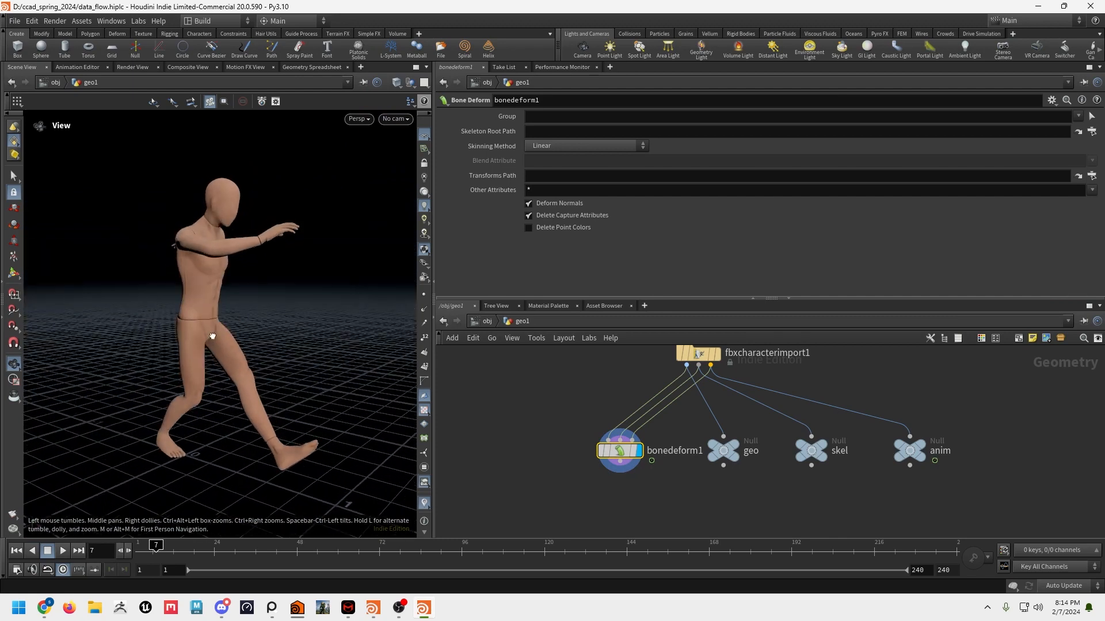
middle_click_drag(308, 373, 278, 374)
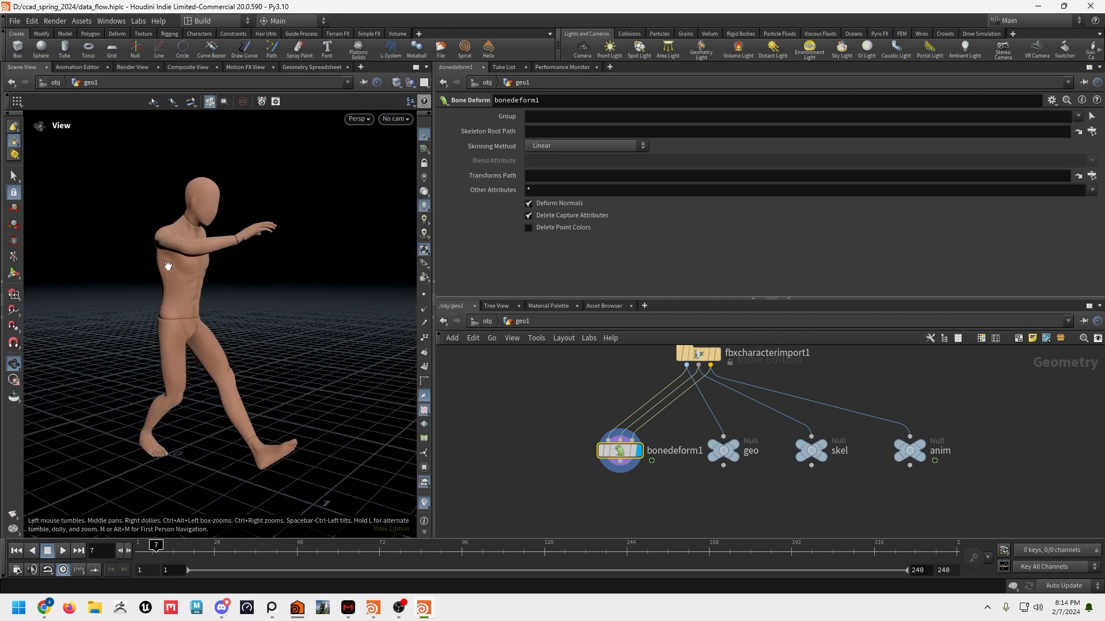
Step: Open the geometry save settings for bonedeform1 and review the file formats offered for the output file
right_click(618, 452)
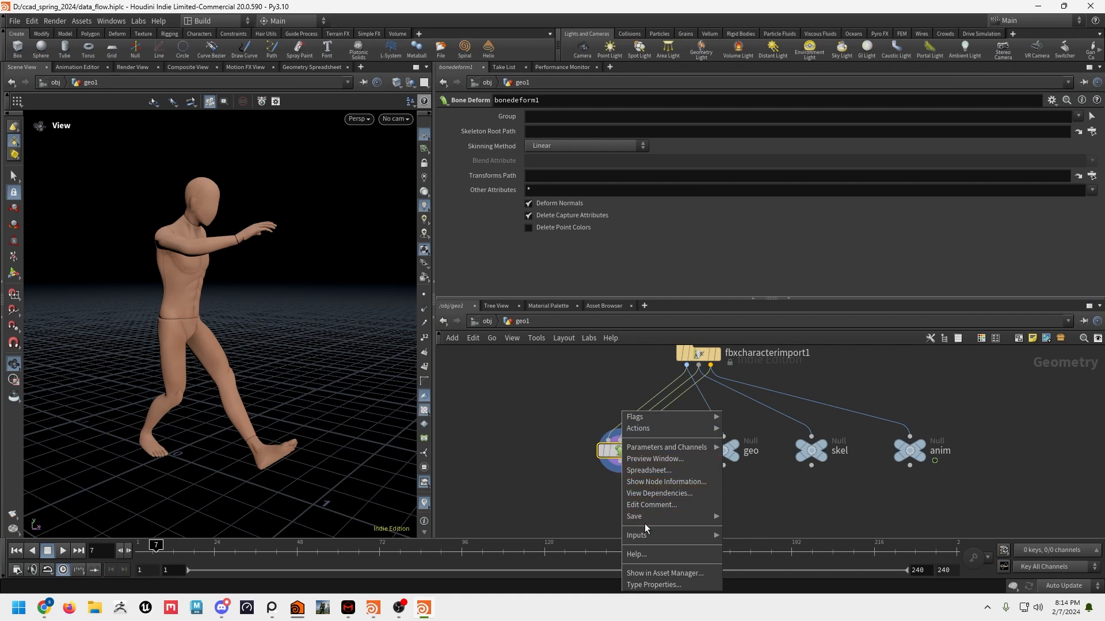
mouse_move(647, 516)
left_click(775, 516)
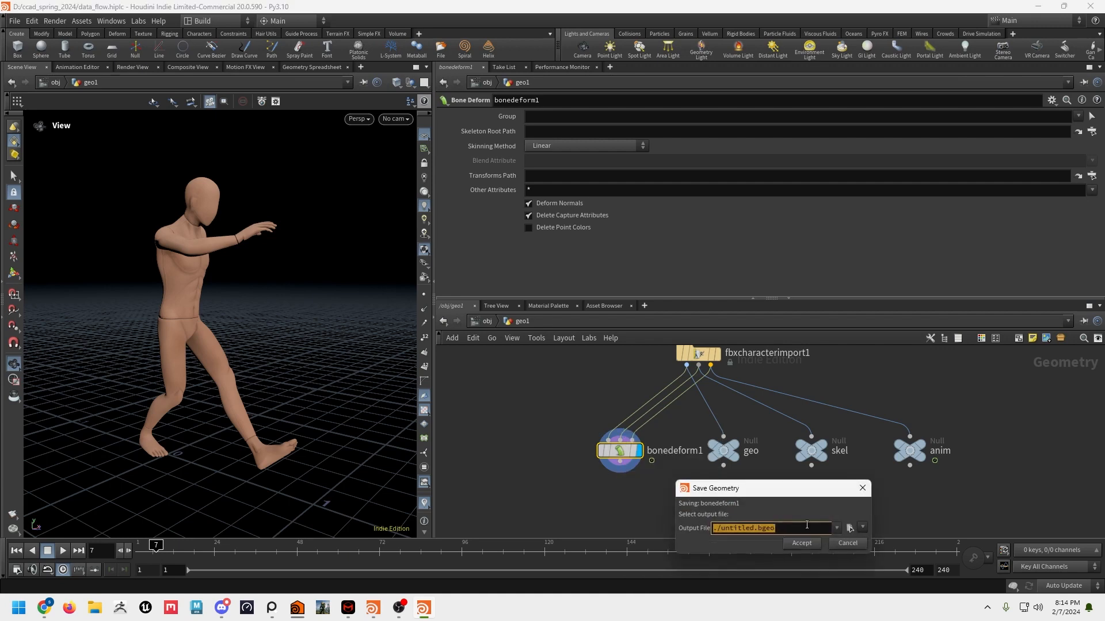
left_click(850, 528)
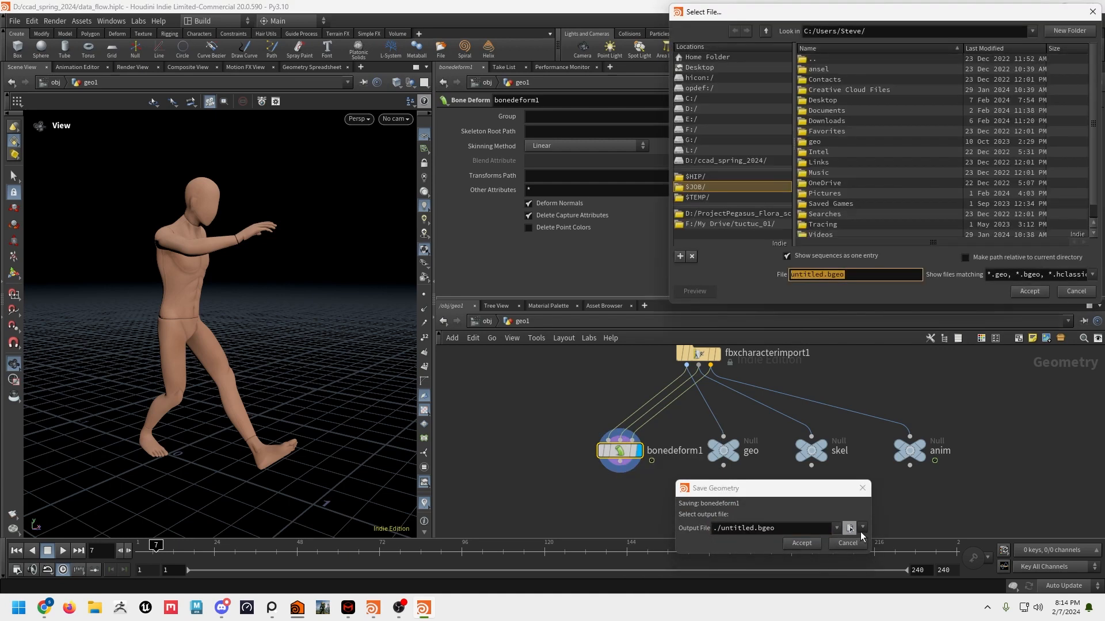
left_click(1077, 278)
scroll(1047, 471, "down", 5)
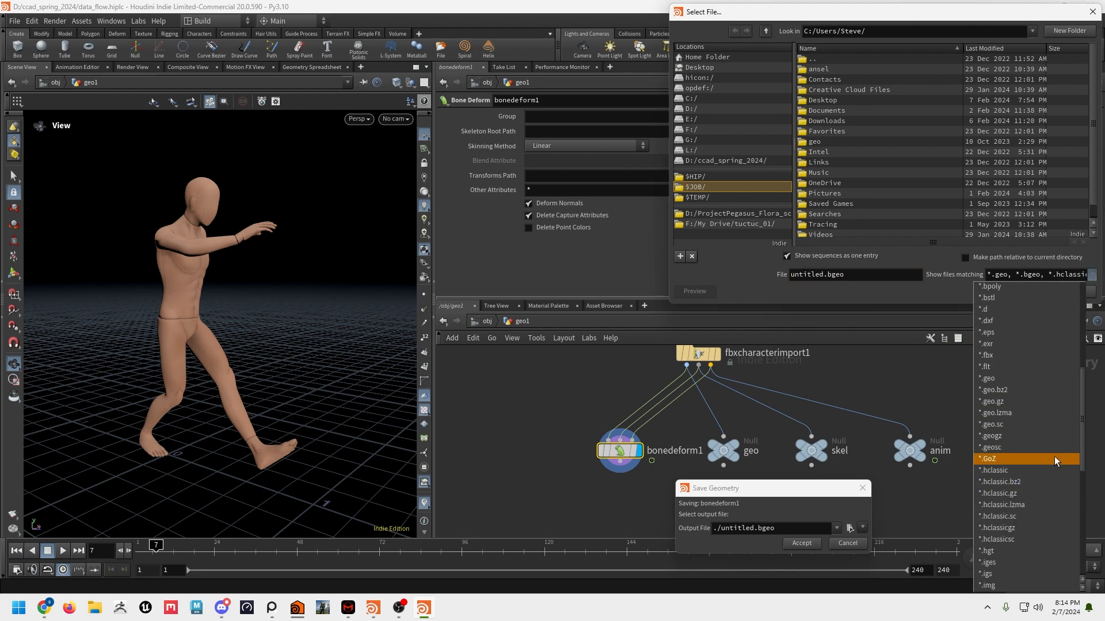
scroll(1036, 443, "down", 9)
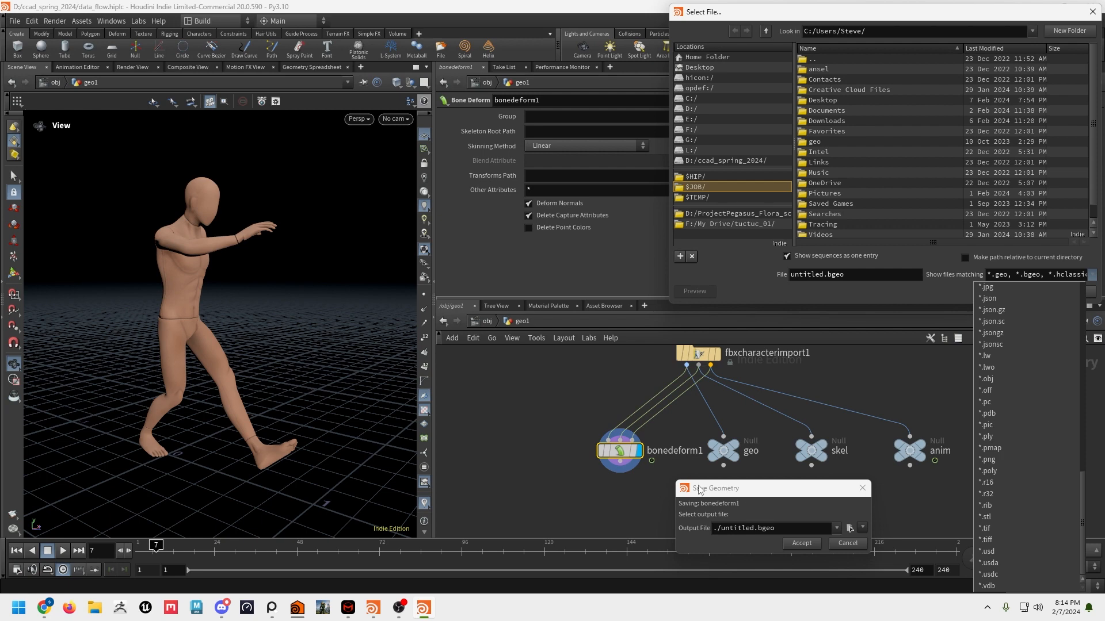
left_click(842, 545)
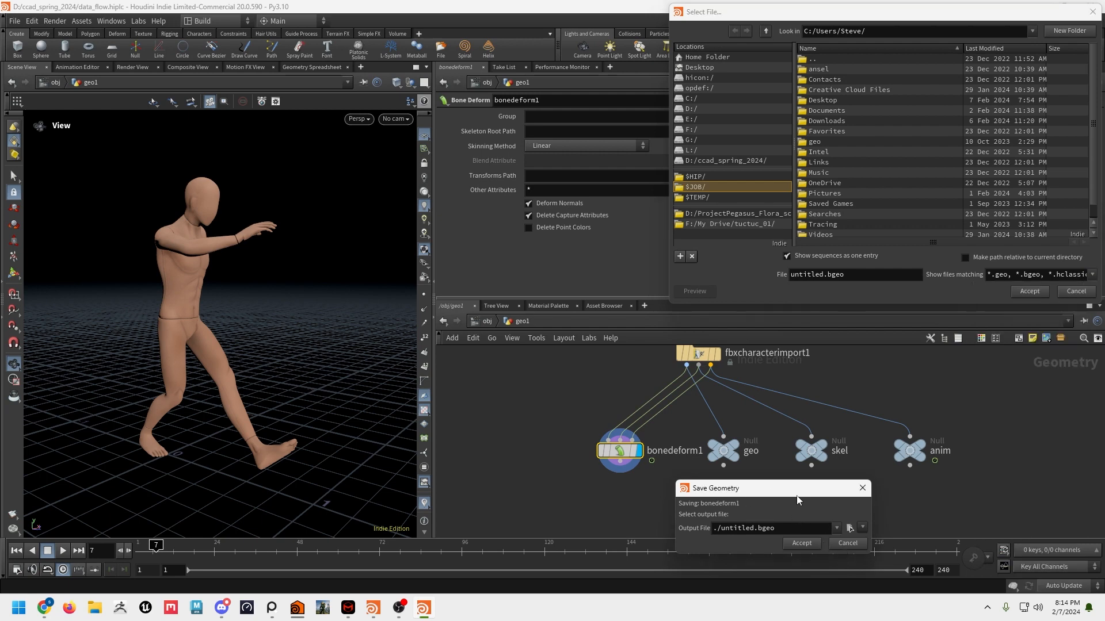
Step: Cancel the geometry save for bonedeform1 and look at the node's save options once more
left_click_drag(797, 497, 719, 483)
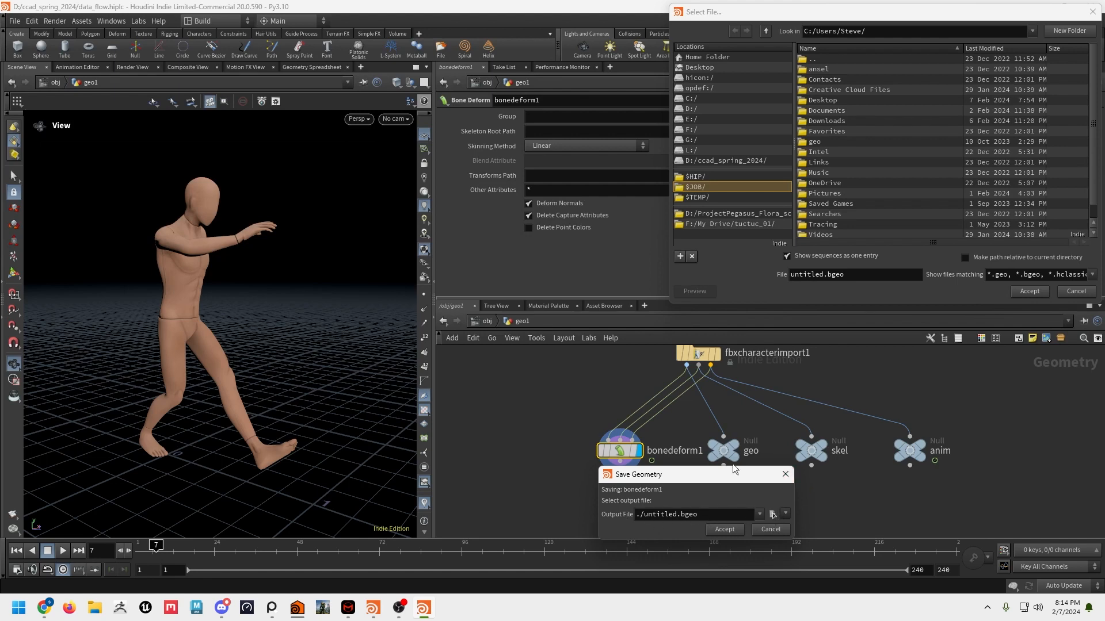
left_click_drag(730, 475, 704, 454)
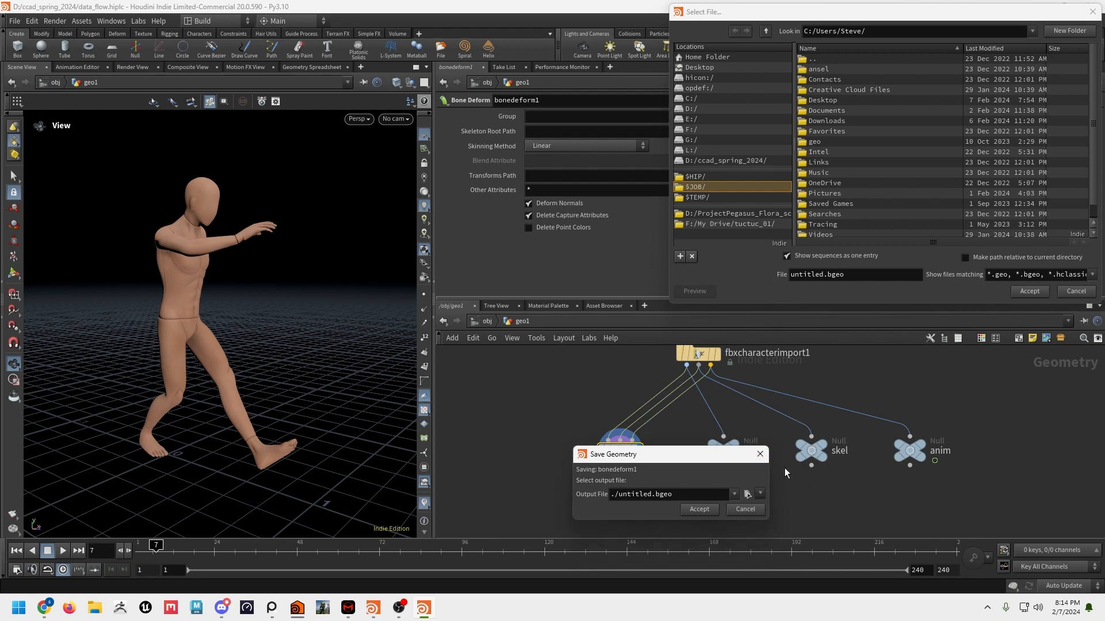
left_click_drag(652, 459, 572, 253)
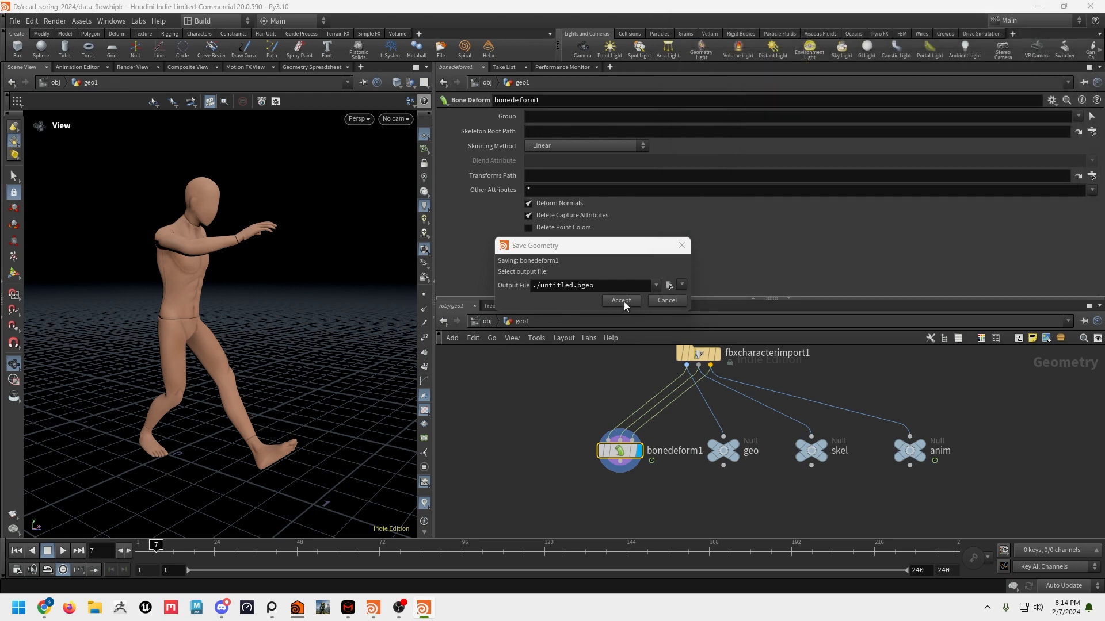
left_click_drag(583, 250, 611, 347)
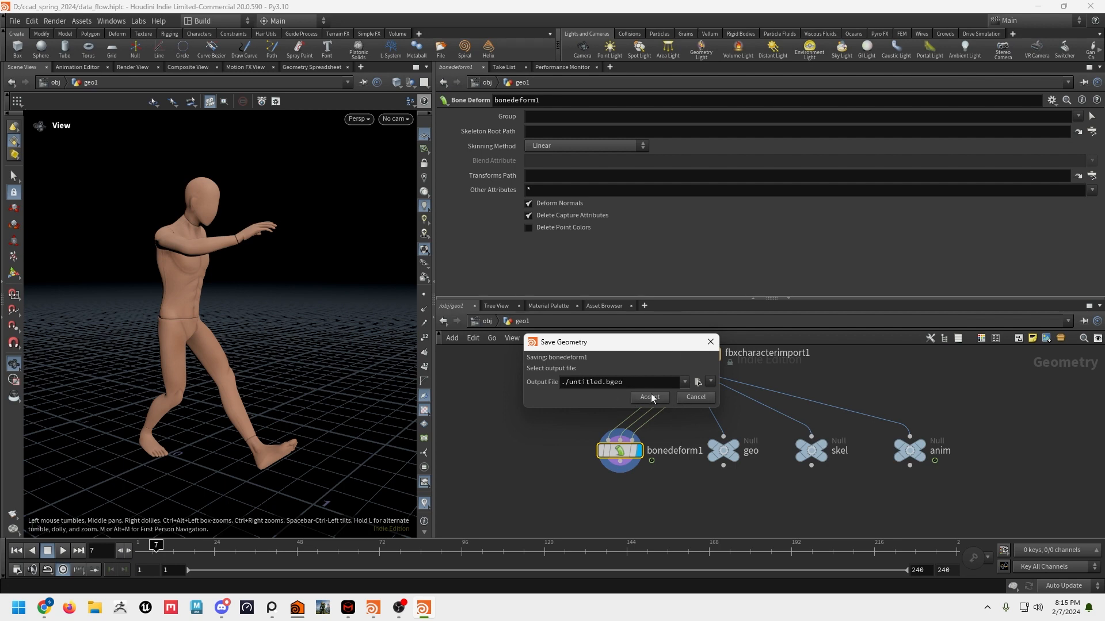
left_click(696, 398)
right_click(622, 457)
mouse_move(640, 516)
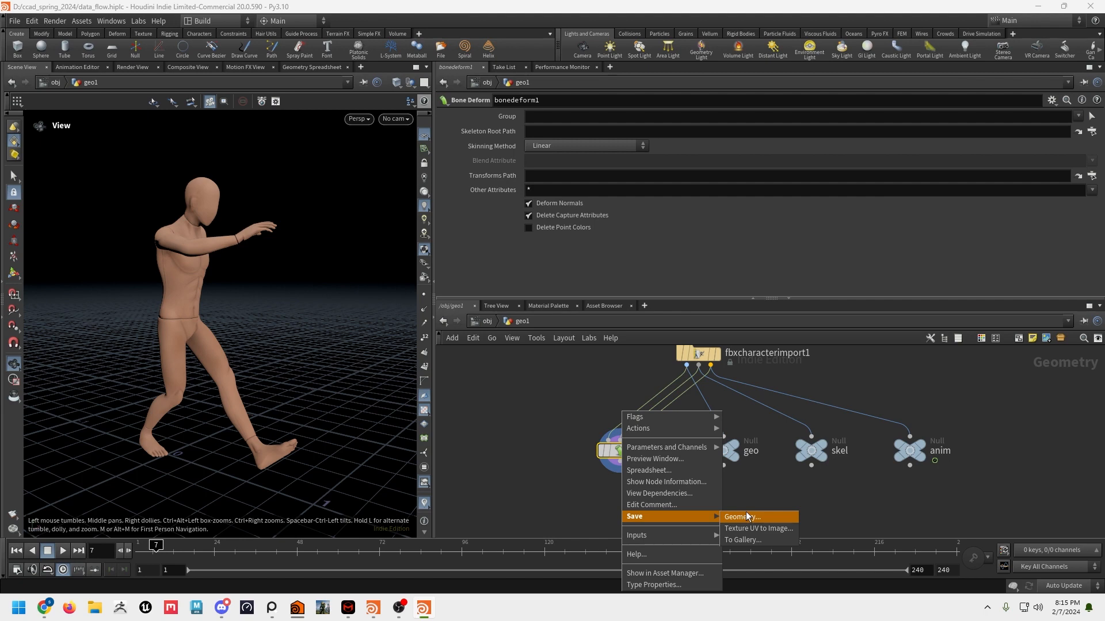
left_click(771, 487)
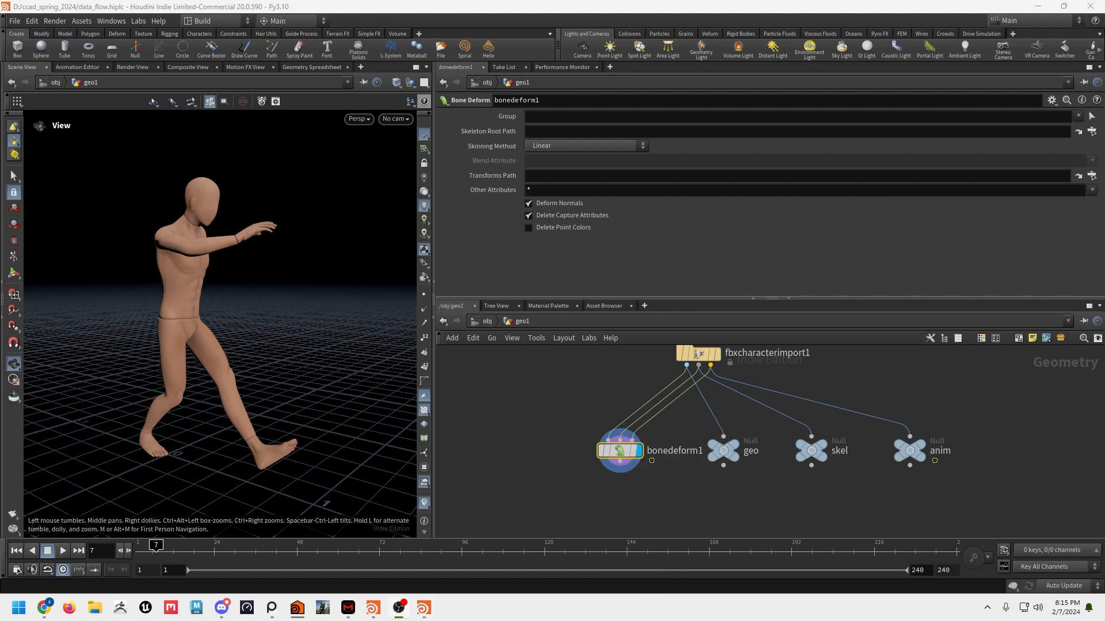
Step: Go through the network past the Data In and Render Operators boxes to the Packing box
scroll(821, 494, "down", 6)
middle_click_drag(685, 479, 657, 386)
middle_click_drag(819, 477, 692, 435)
scroll(700, 443, "up", 4)
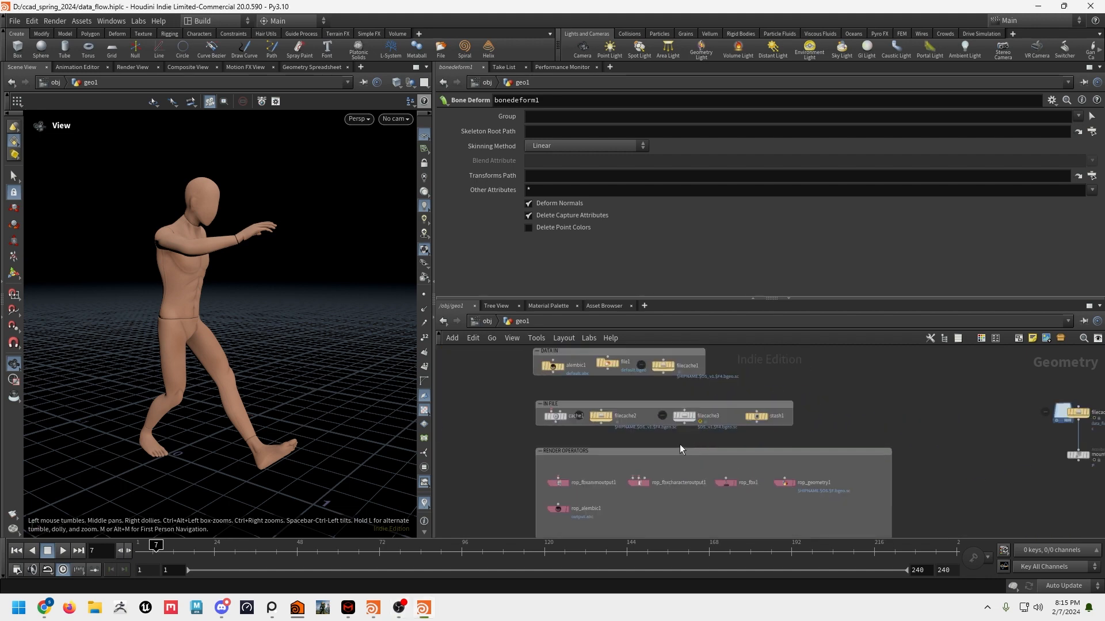
middle_click_drag(516, 403, 806, 525)
middle_click_drag(644, 448, 740, 543)
middle_click_drag(655, 481, 881, 542)
middle_click_drag(690, 451, 766, 472)
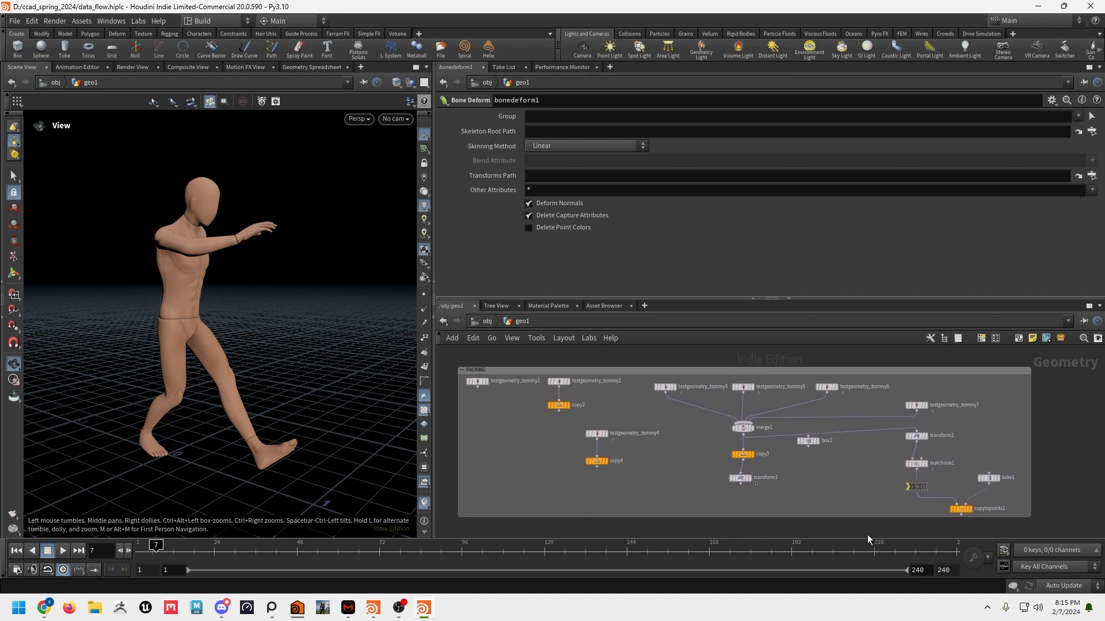
Step: Inspect the node information of transform1 in the Packing box and widen the 3D view slightly
middle_click(739, 477)
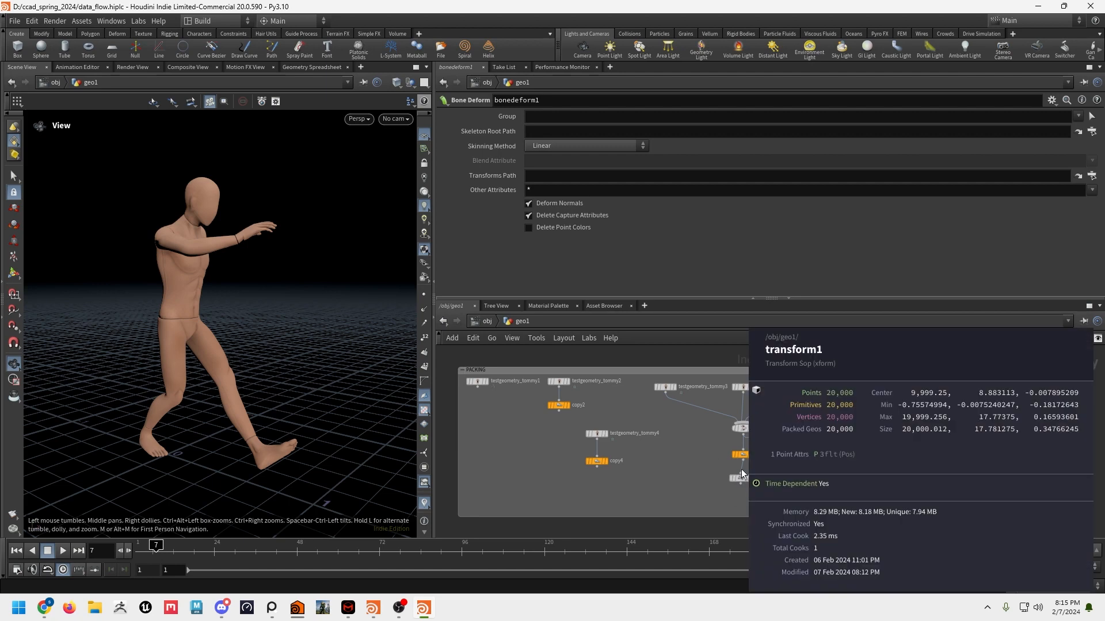
middle_click_drag(715, 502, 672, 491)
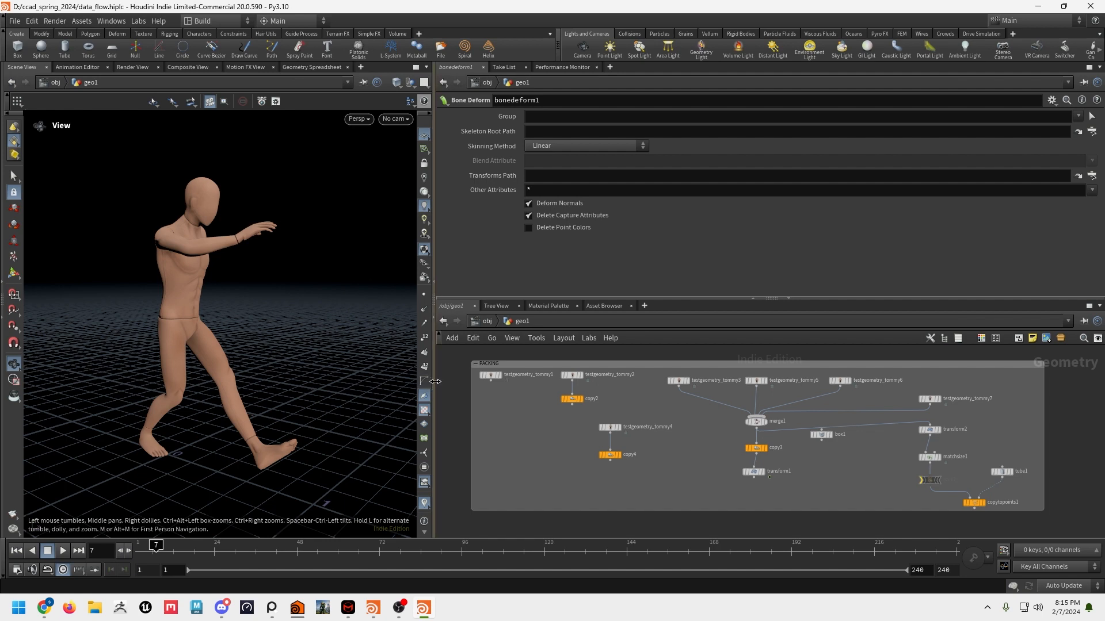
left_click_drag(433, 381, 468, 386)
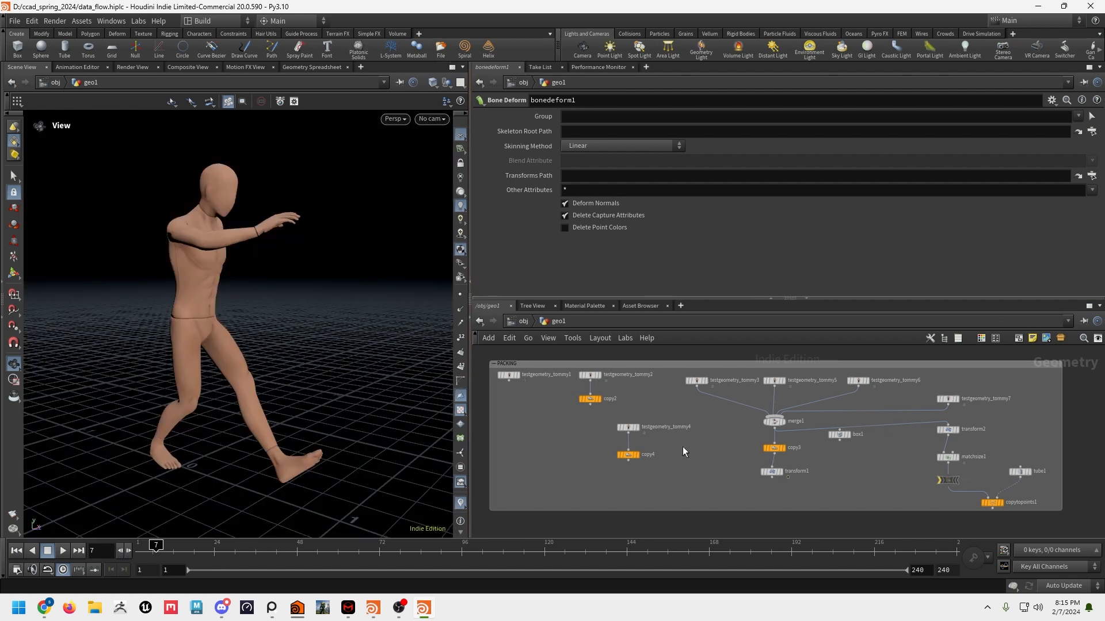